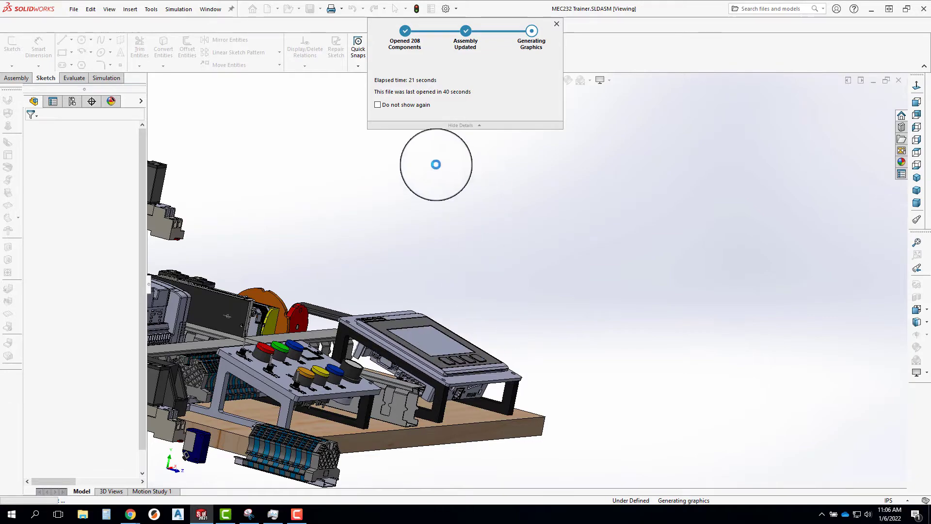
Examine the PanelView mount in the trainer assembly, including its mount plate and support legs, from several angles
click(557, 24)
scroll(520, 345, up, 3)
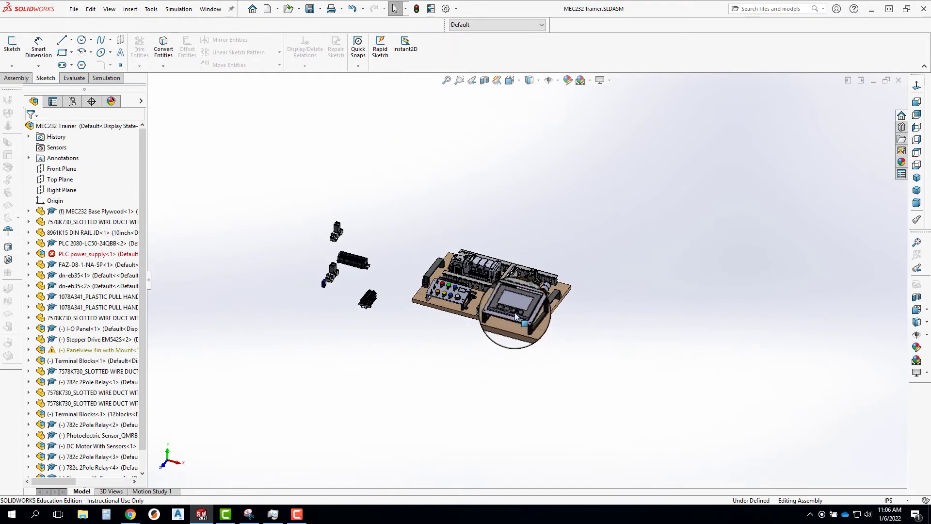
scroll(514, 295, down, 10)
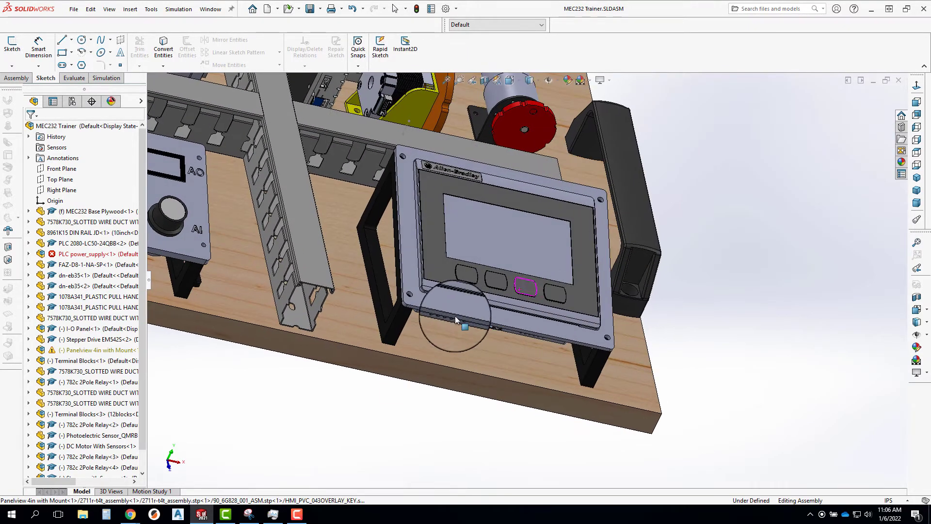
click(459, 308)
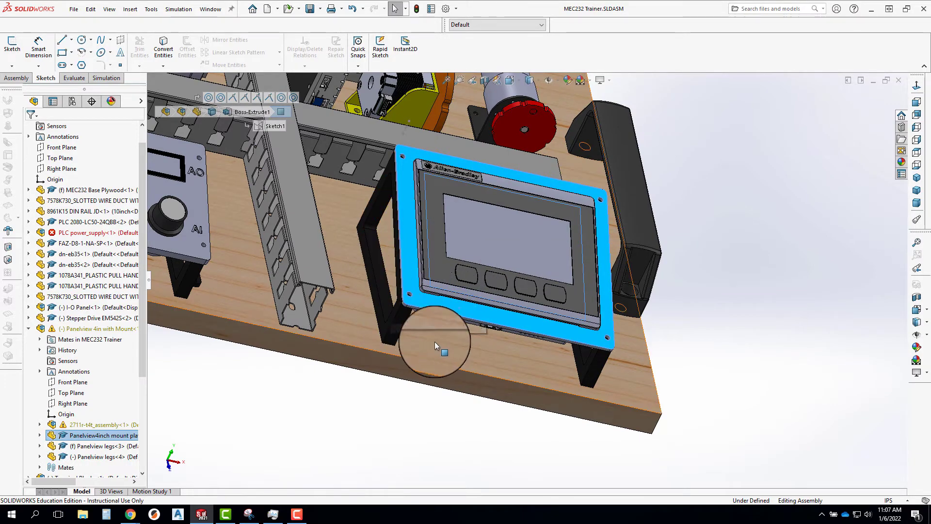
middle_drag(620, 336, 541, 321)
click(524, 363)
middle_drag(524, 364, 502, 326)
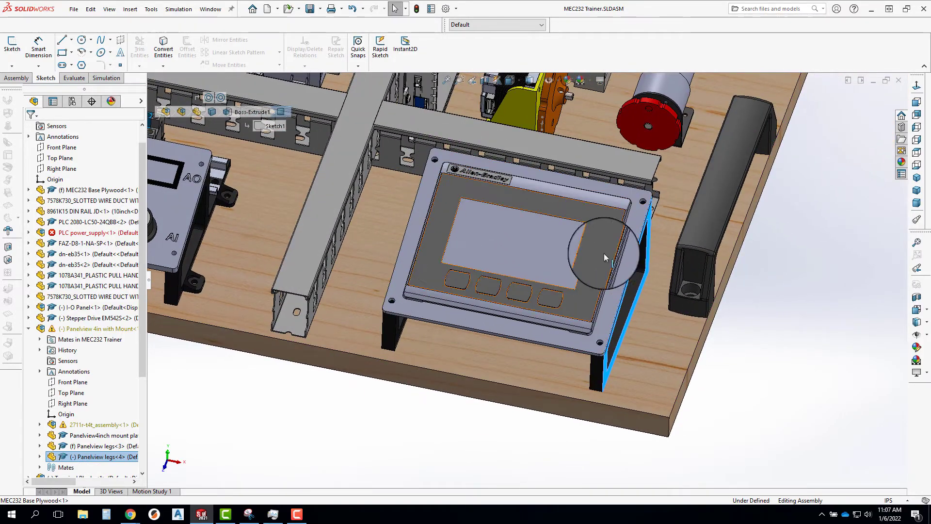
middle_drag(404, 331, 447, 270)
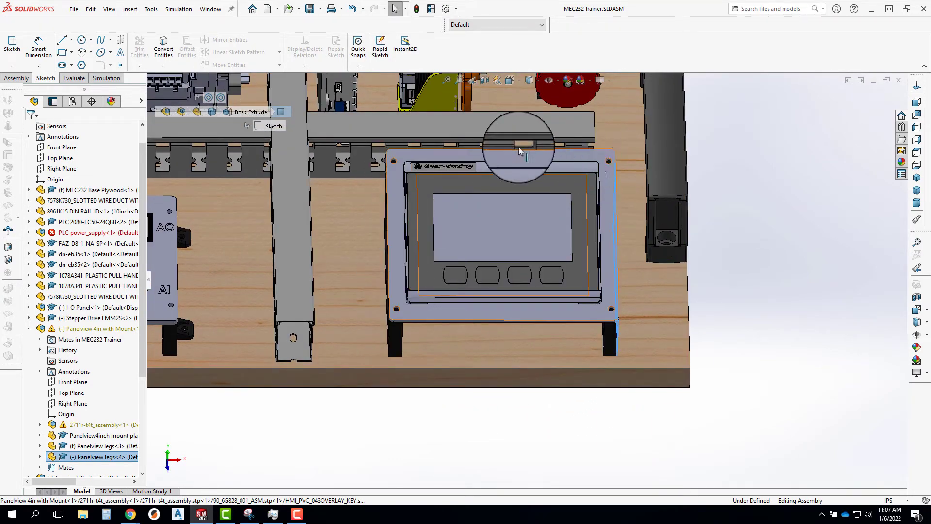
click(423, 153)
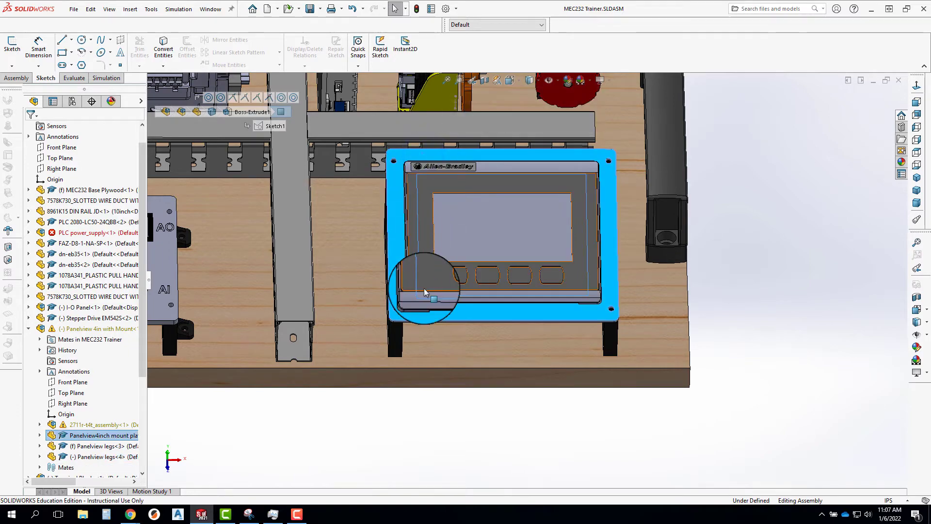
middle_drag(425, 292, 427, 227)
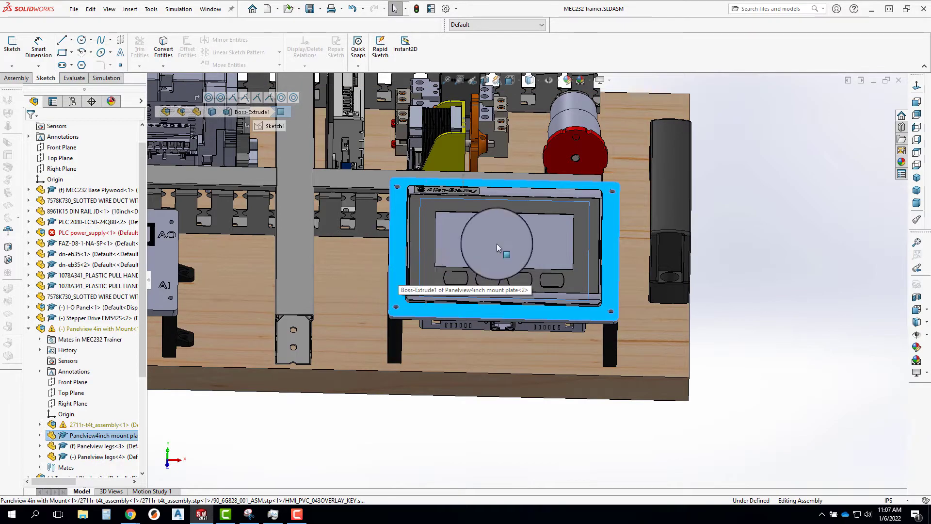
middle_drag(421, 270, 402, 276)
Open the Panelview4inch mount plate part and review its build order by rolling back to Boss-Extrude1, then forward through Fillet1 and Cut-Extrude1
right_click(405, 276)
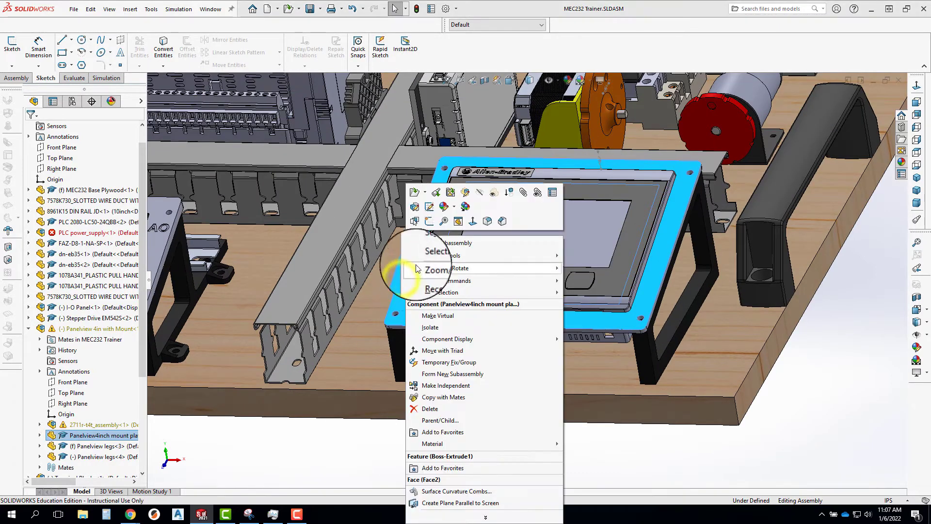
click(414, 194)
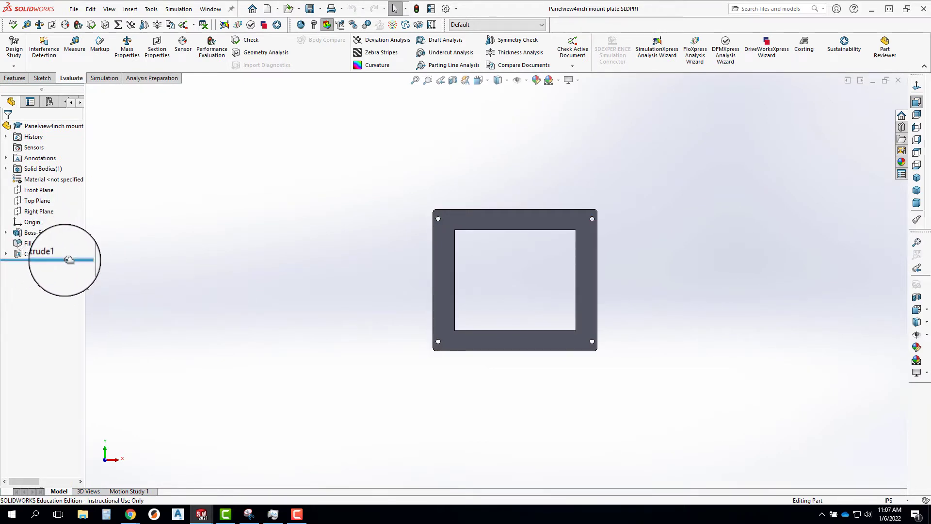
drag(69, 260, 70, 238)
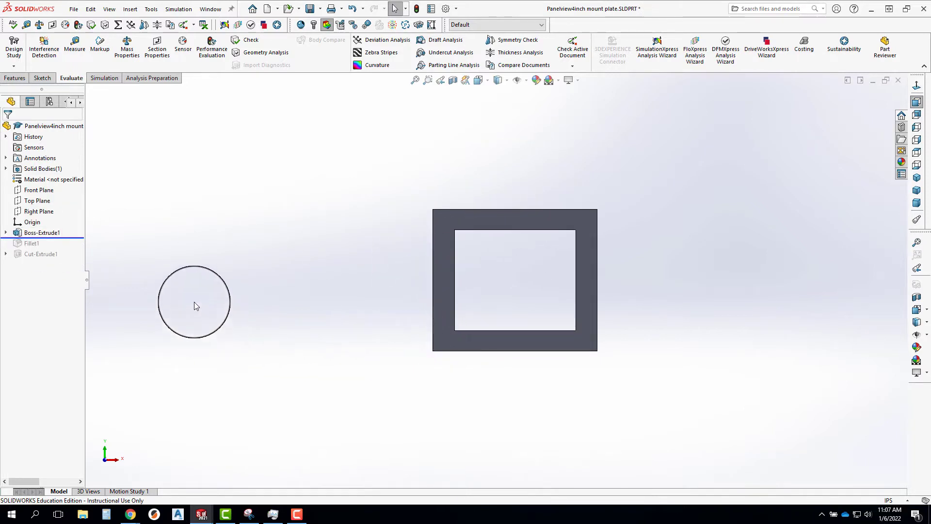
drag(78, 238, 78, 249)
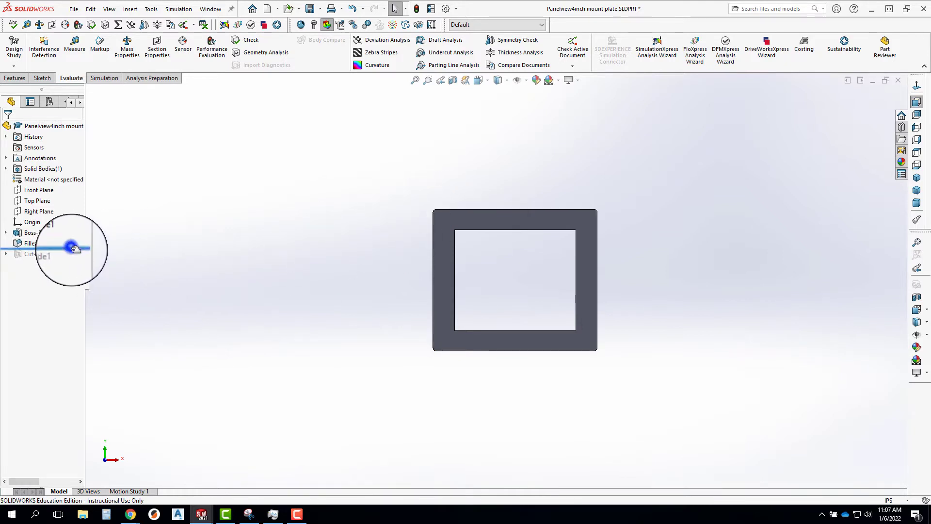
drag(73, 249, 75, 260)
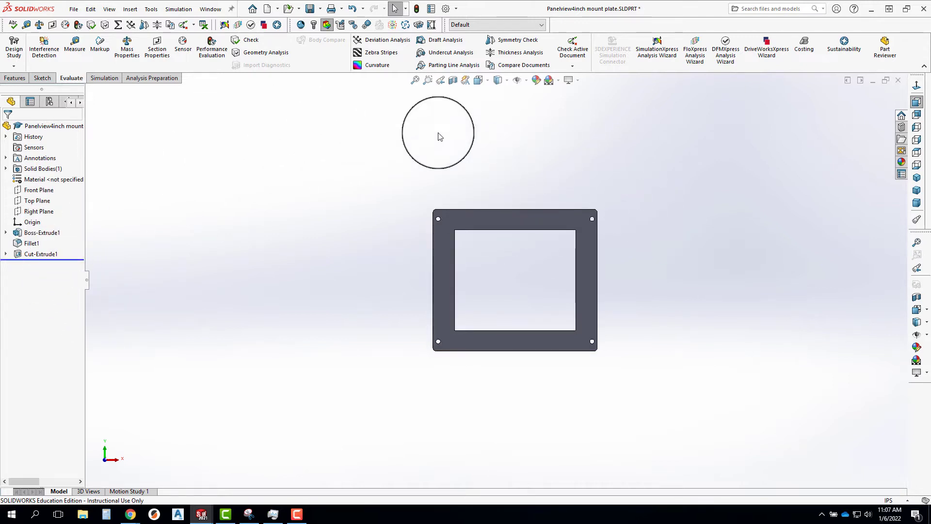
Create a new part document
click(268, 10)
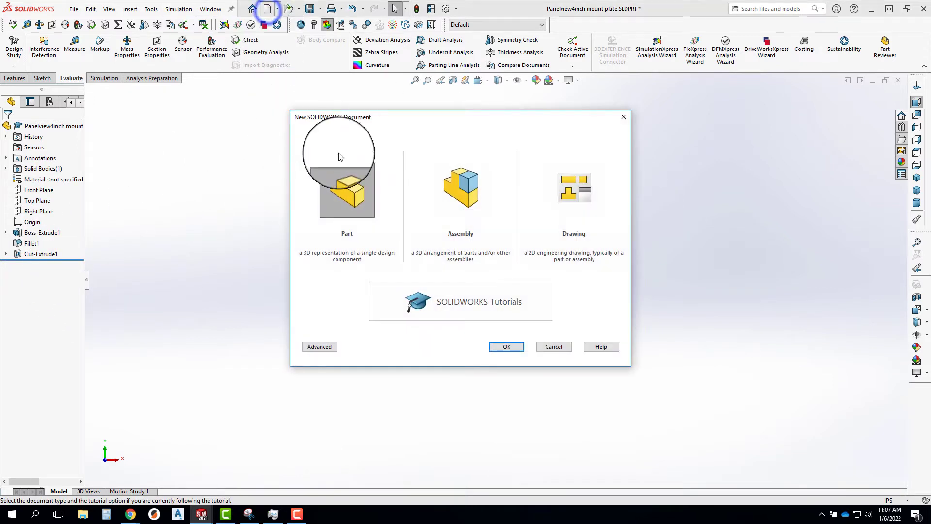
click(347, 198)
click(495, 344)
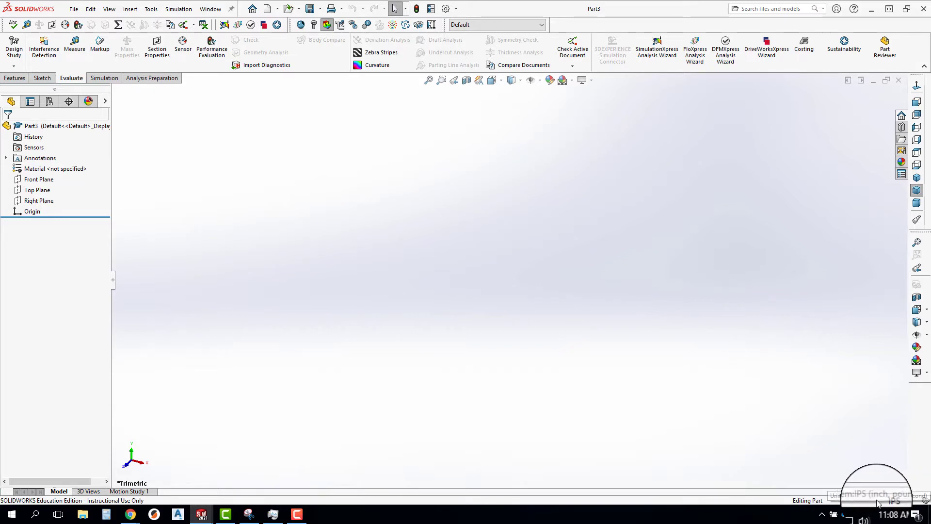
Set the document units to MMGS (millimeter, gram, second) and change the decimal places of the mass/section length
click(906, 504)
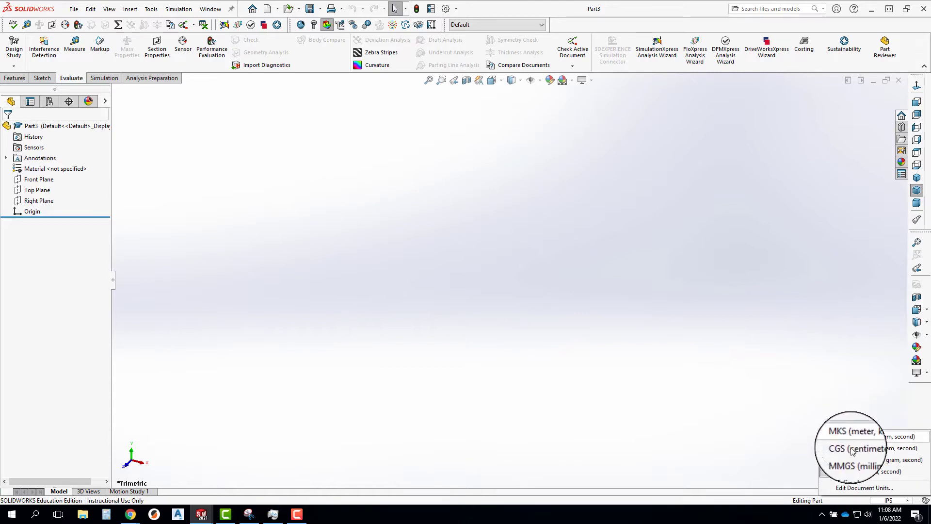
click(854, 489)
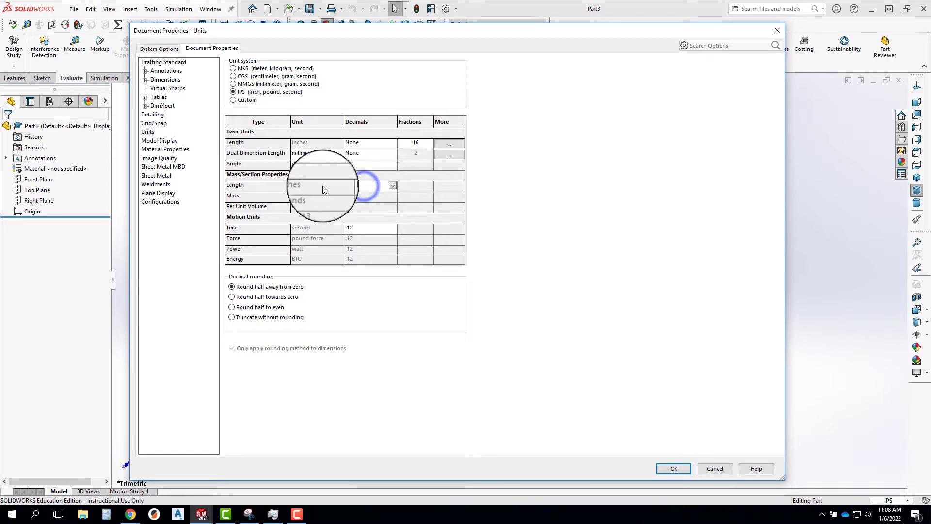
click(252, 196)
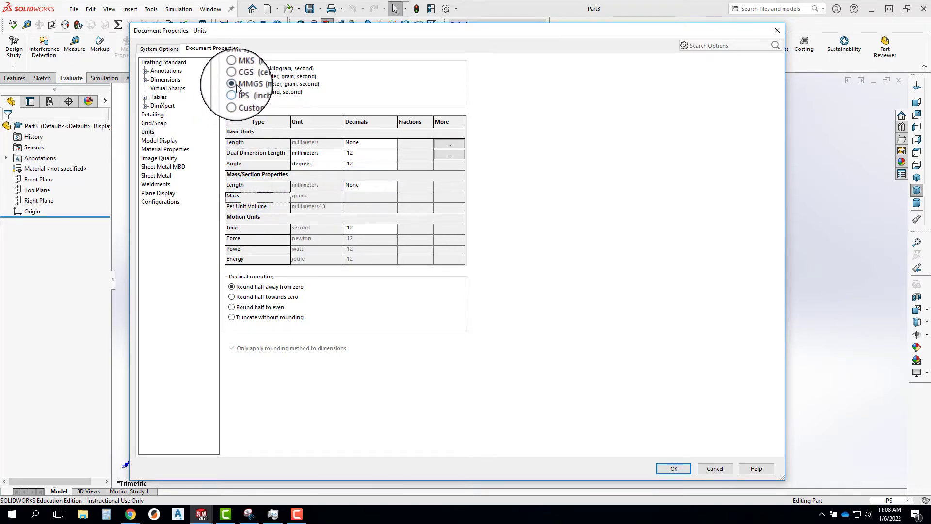
click(372, 186)
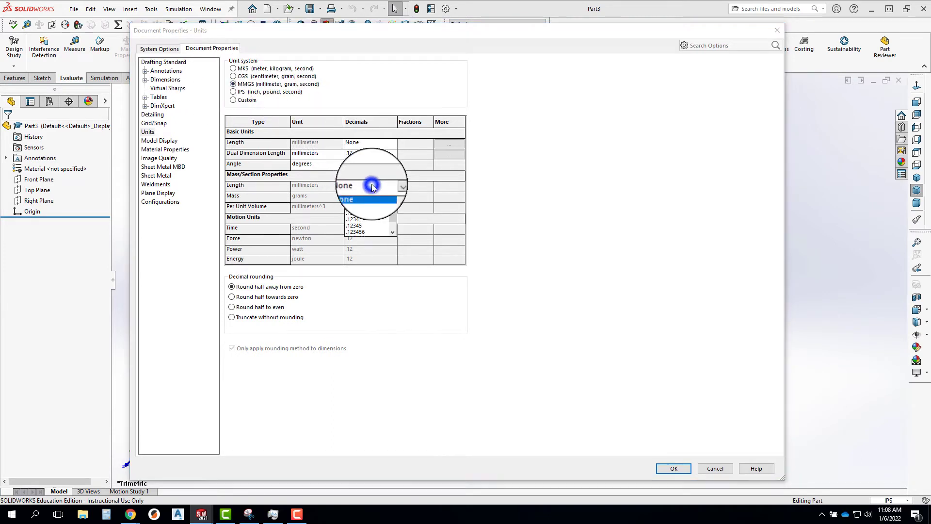
click(350, 206)
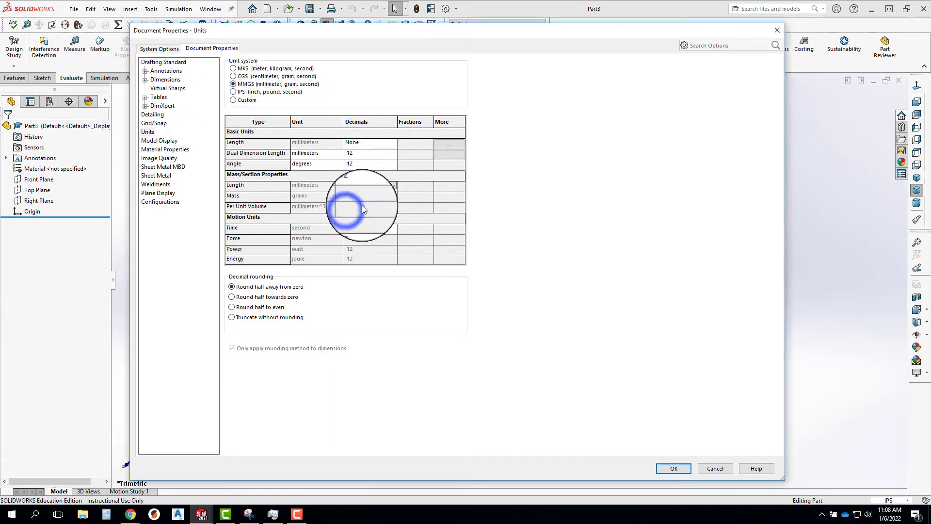
click(600, 231)
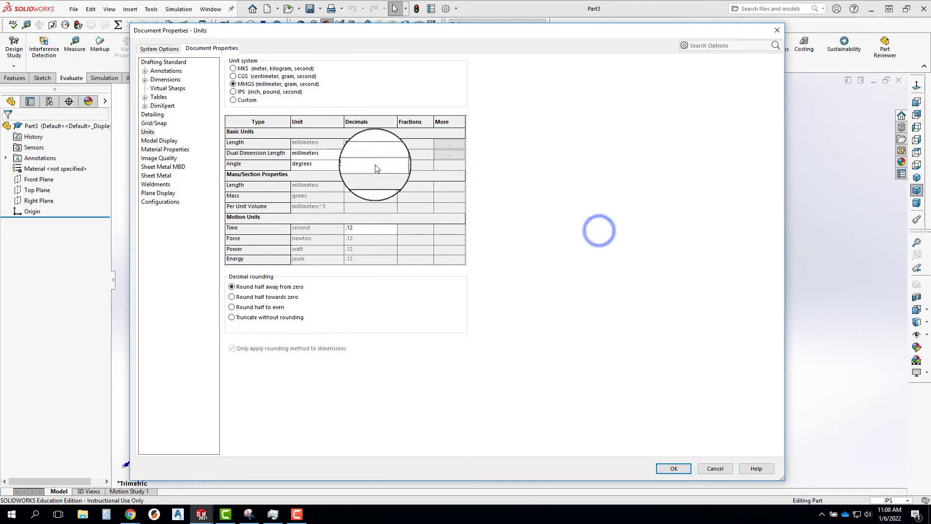
click(674, 468)
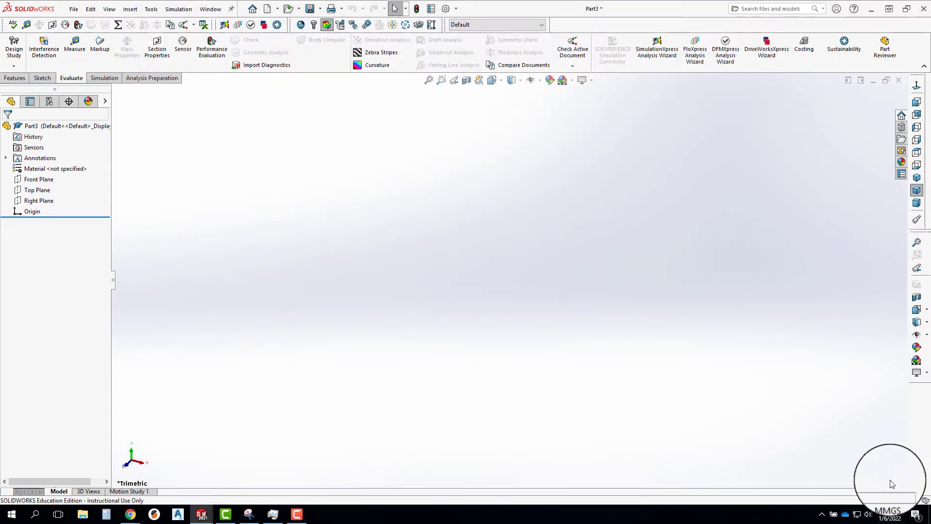
Set the document units to IPS (inch, pound, second) with two decimal places (.12) for the mass/section length
click(907, 501)
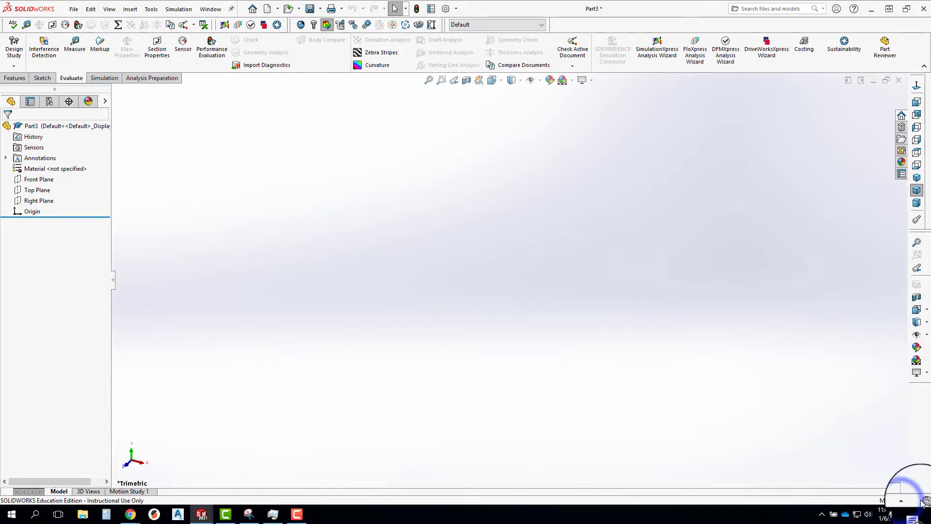
click(855, 470)
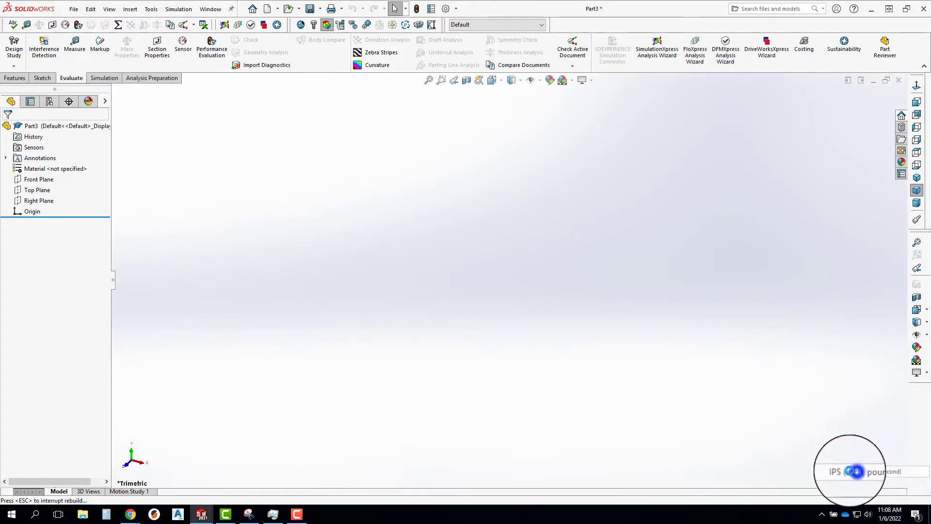
click(905, 499)
click(836, 480)
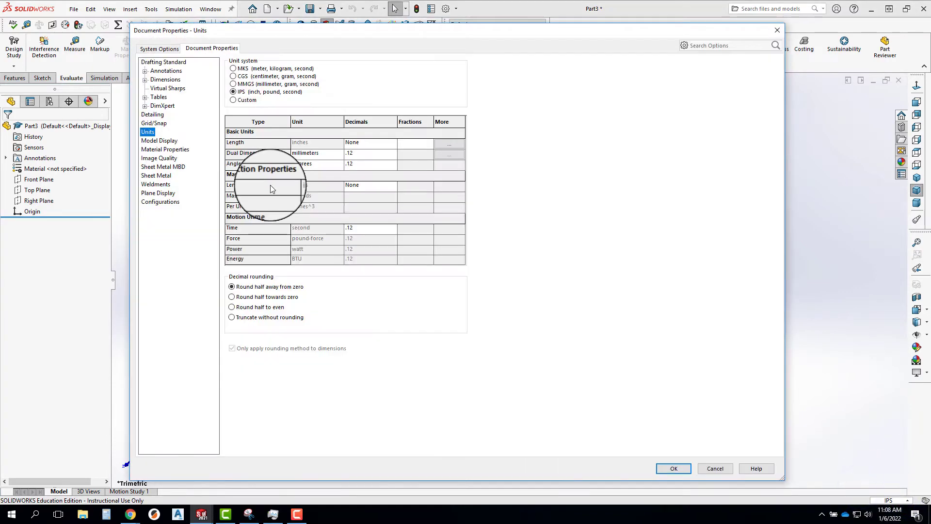
click(386, 186)
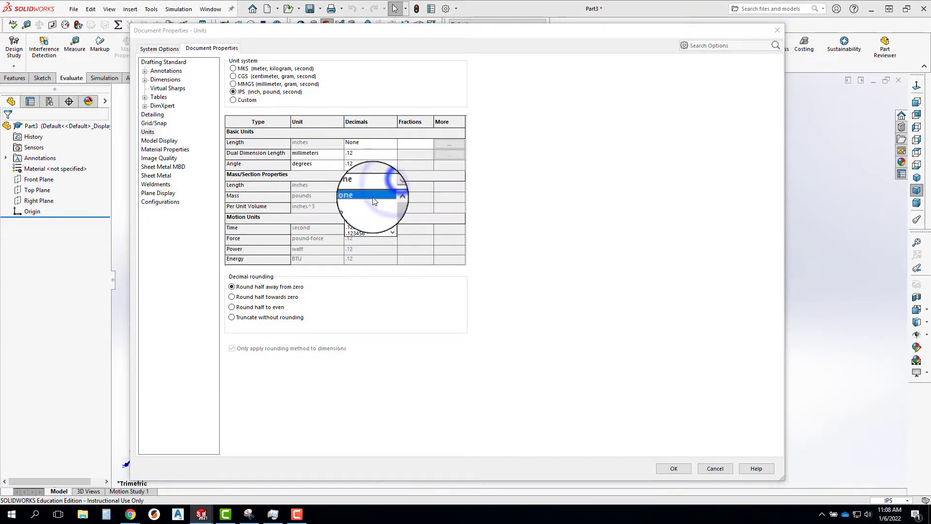
click(359, 209)
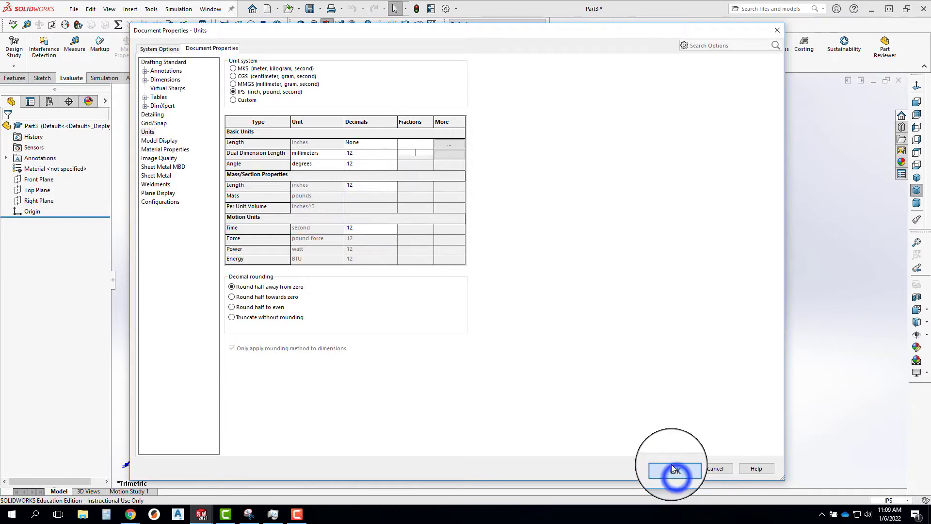
click(672, 468)
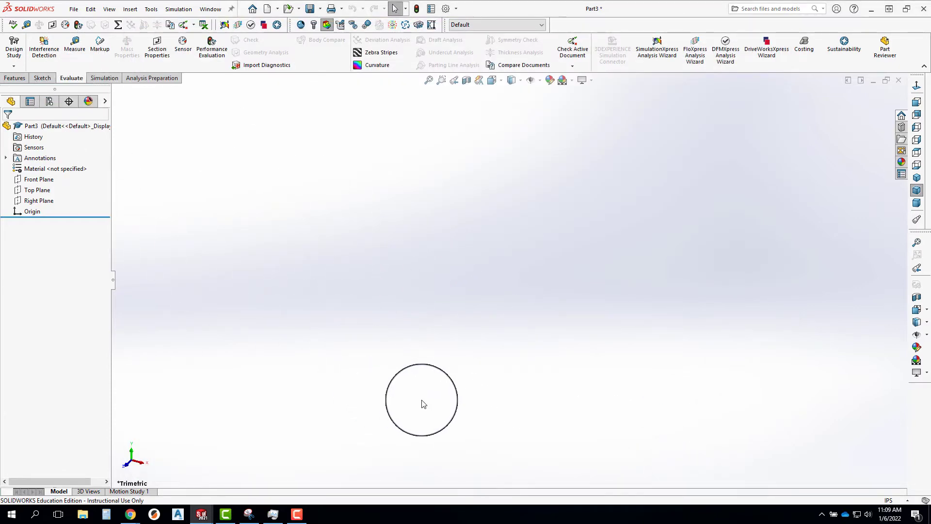
Return to the MEC232 Trainer assembly without rebuilding it and inspect the orientation of the PanelView mount plate
click(219, 10)
click(224, 128)
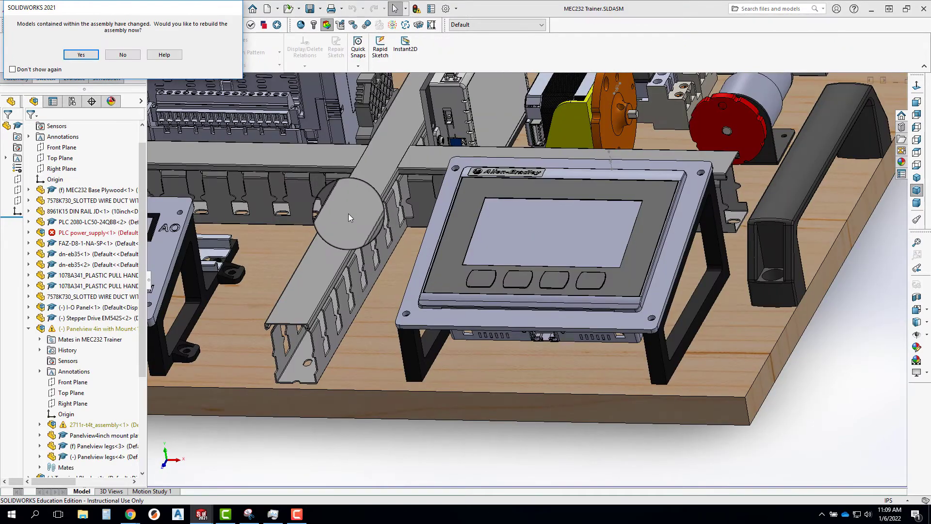
click(124, 55)
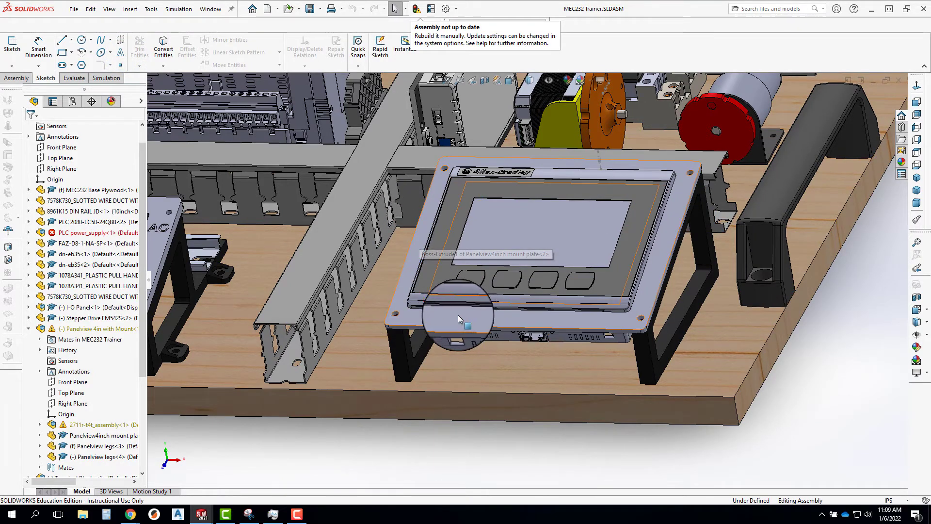
click(421, 304)
middle_drag(421, 312, 443, 316)
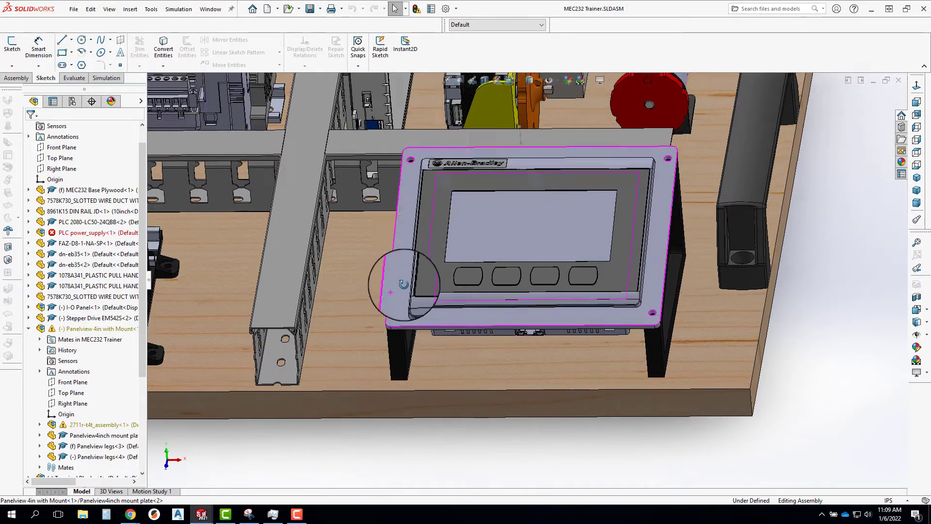
mouse_move(395, 279)
middle_down()
mouse_move(505, 260)
mouse_move(488, 307)
mouse_move(491, 276)
mouse_move(398, 276)
middle_up()
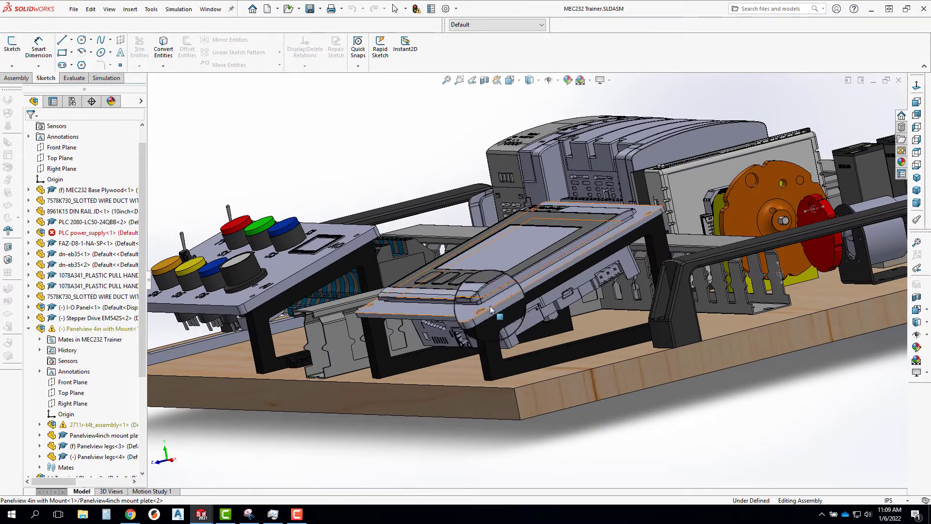
middle_drag(389, 327, 386, 284)
Switch to the new Part3 document and start a sketch on the Top Plane
click(203, 10)
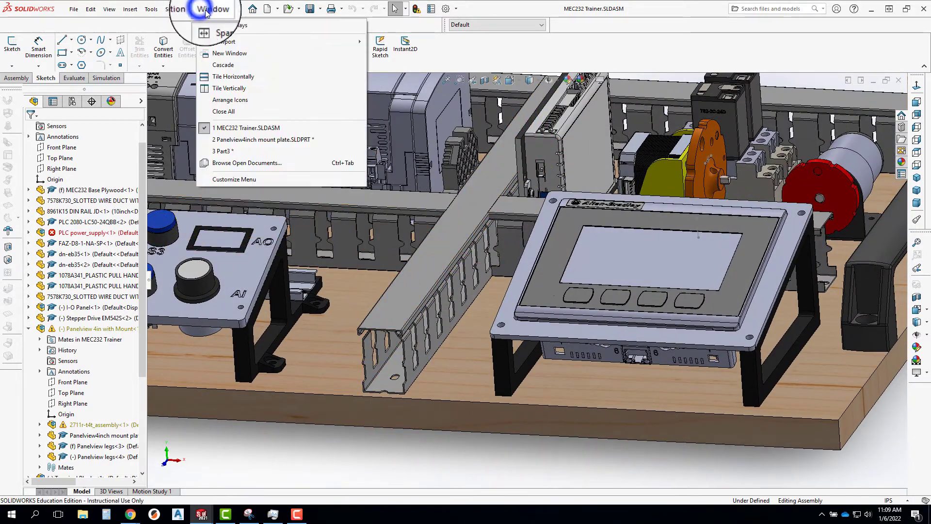
click(227, 152)
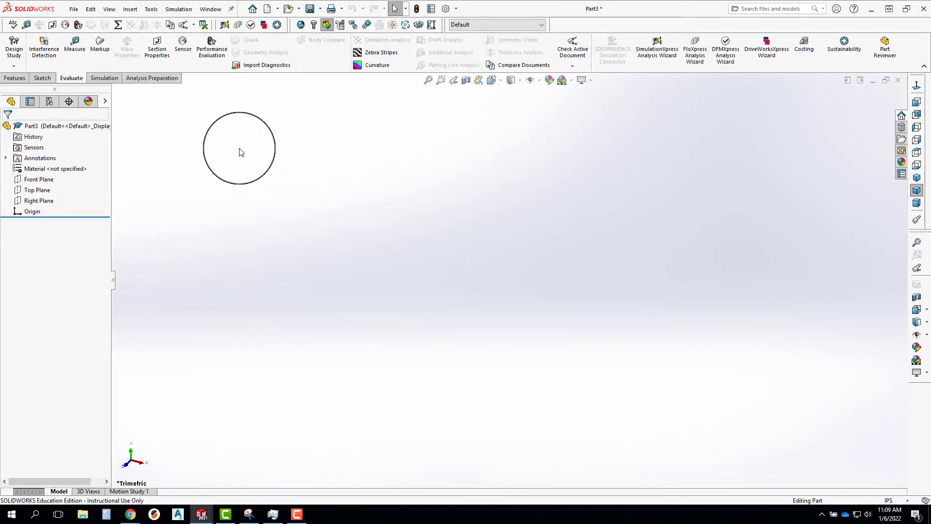
click(27, 194)
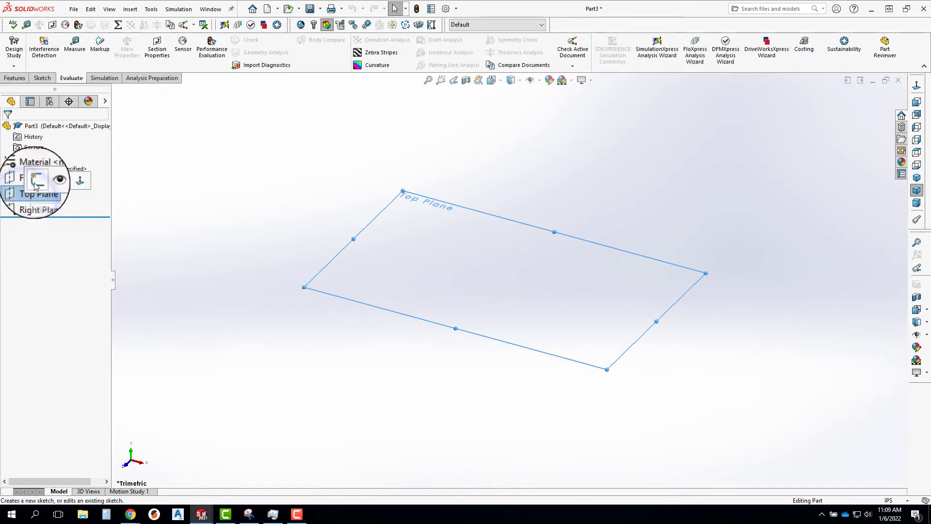
click(37, 183)
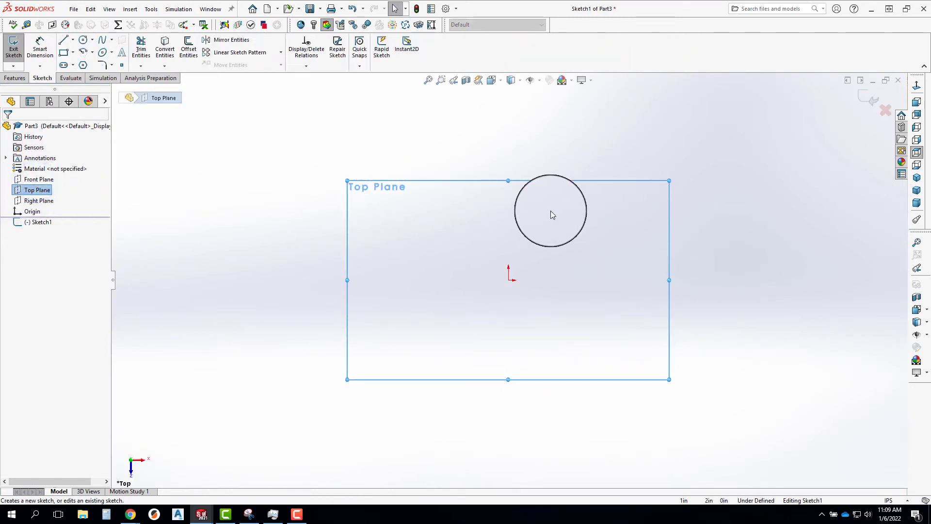
Sketch a corner rectangle around the origin, about 4.46 in wide and 2.63 in high
click(65, 53)
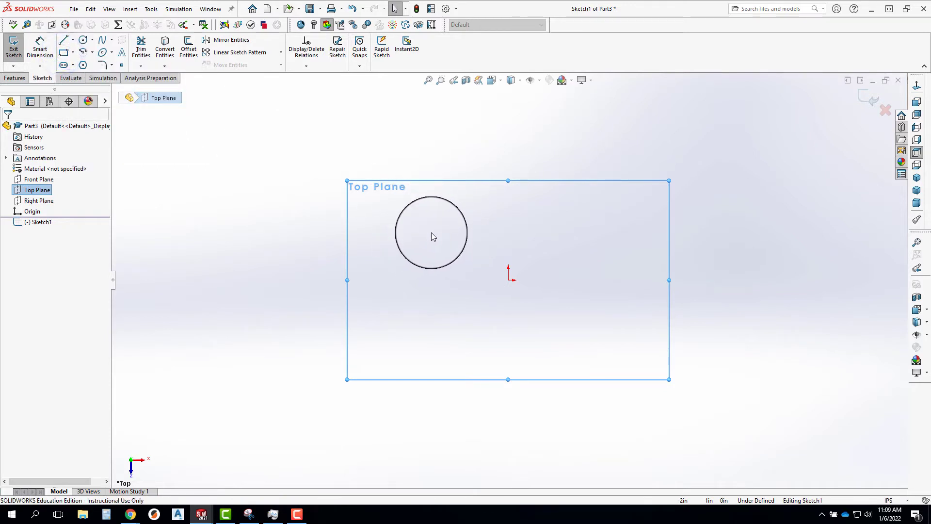
click(64, 51)
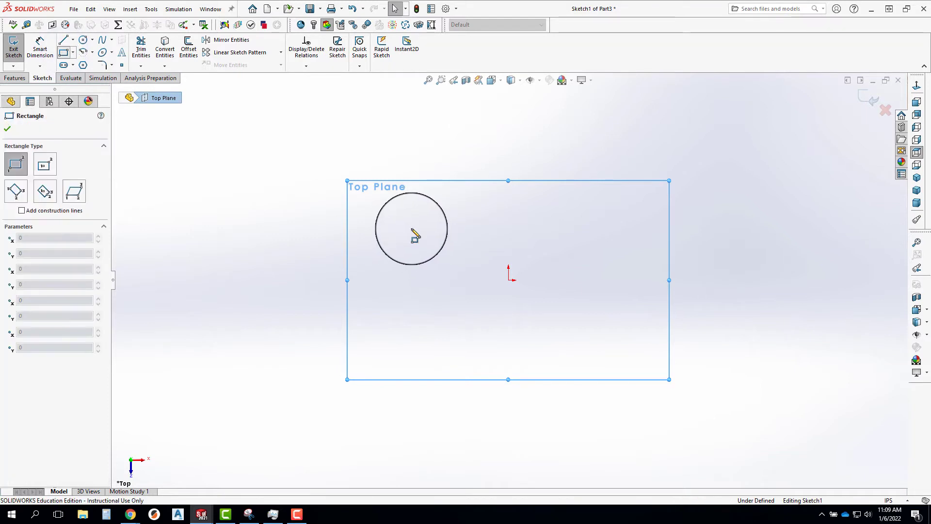
click(414, 229)
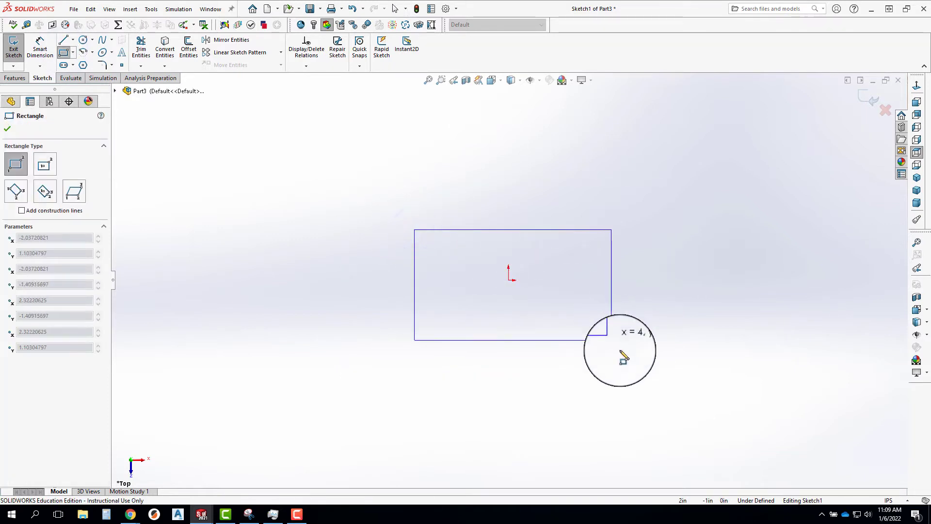
click(620, 350)
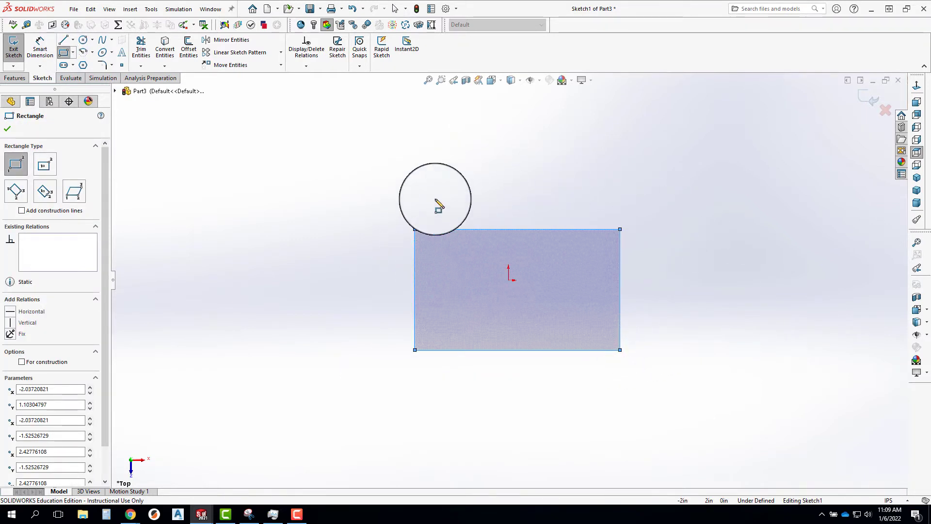
key(Escape)
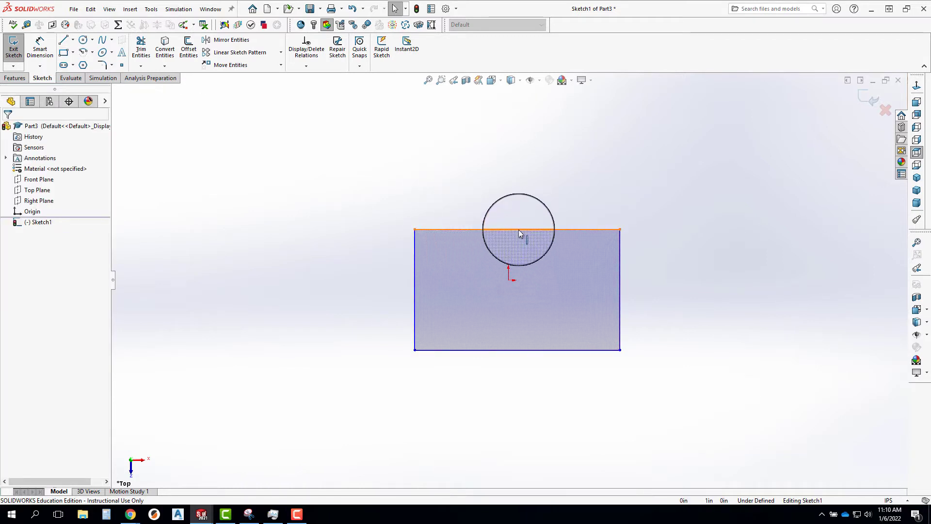
Enlarge the rectangle to about 4.94 by 2.68 in by moving its upper, left and right edges outward
drag(518, 229, 485, 226)
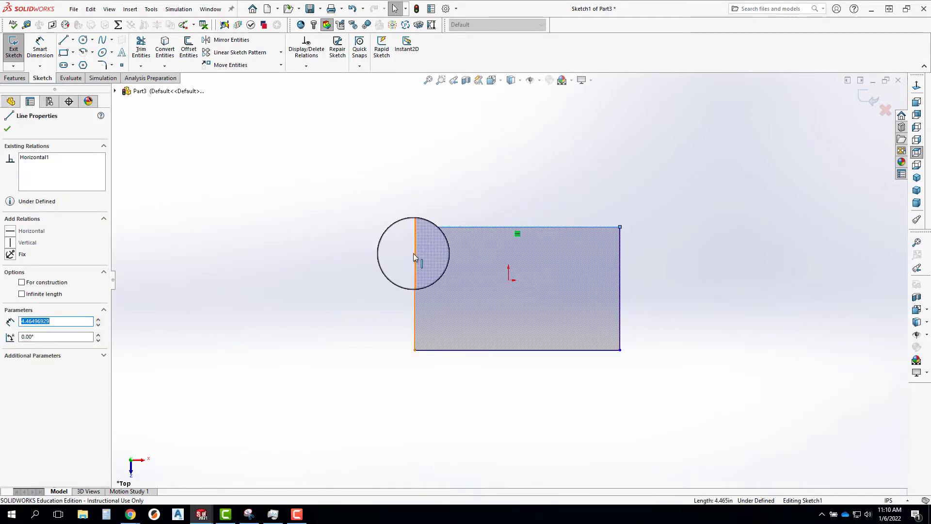
drag(415, 257, 396, 247)
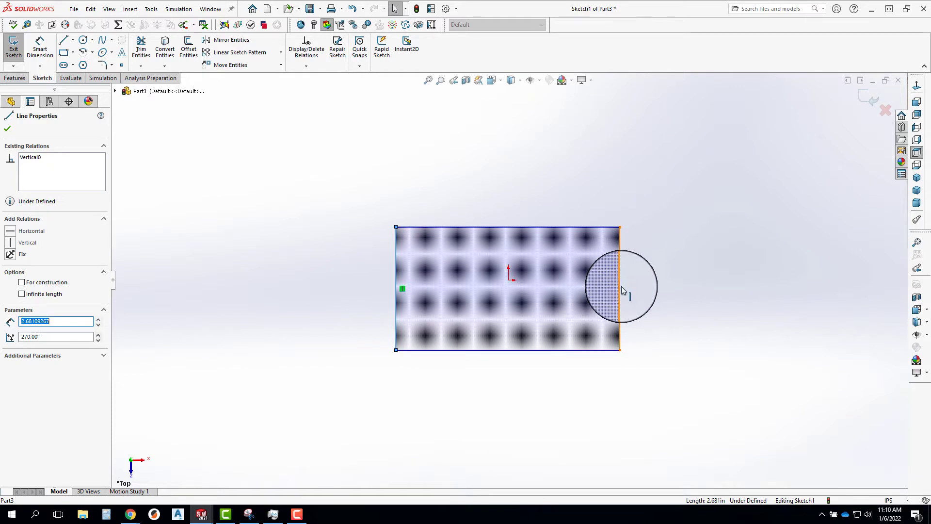
drag(612, 290, 623, 287)
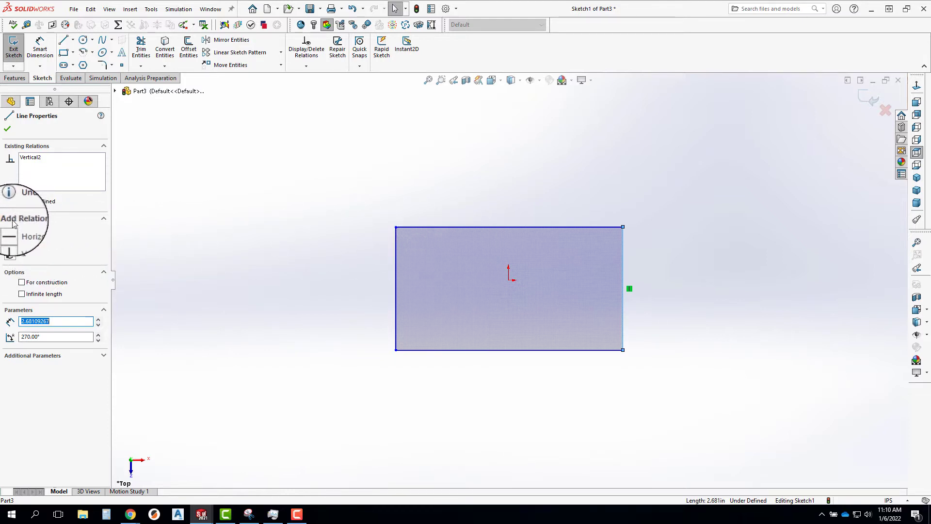
click(284, 150)
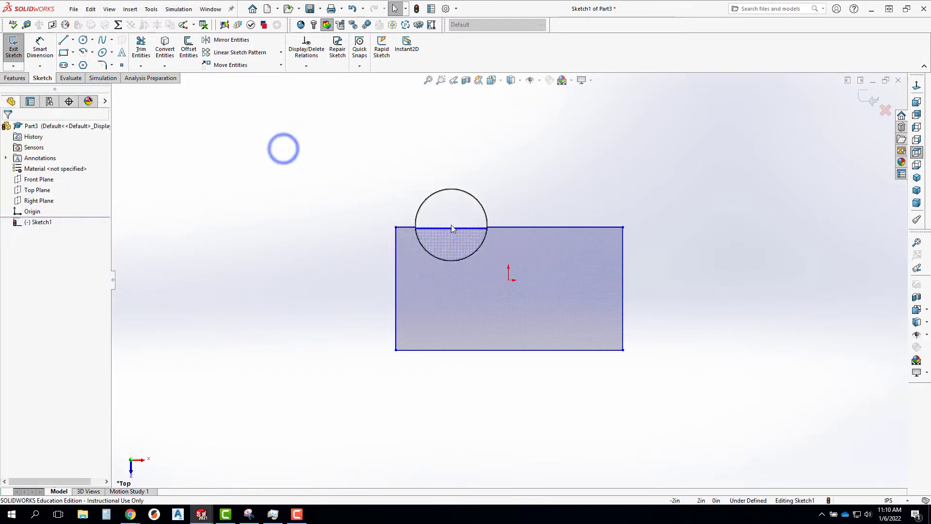
Examine the existing relations of the rectangle's upper edge, right edge and lower-right corner
click(562, 231)
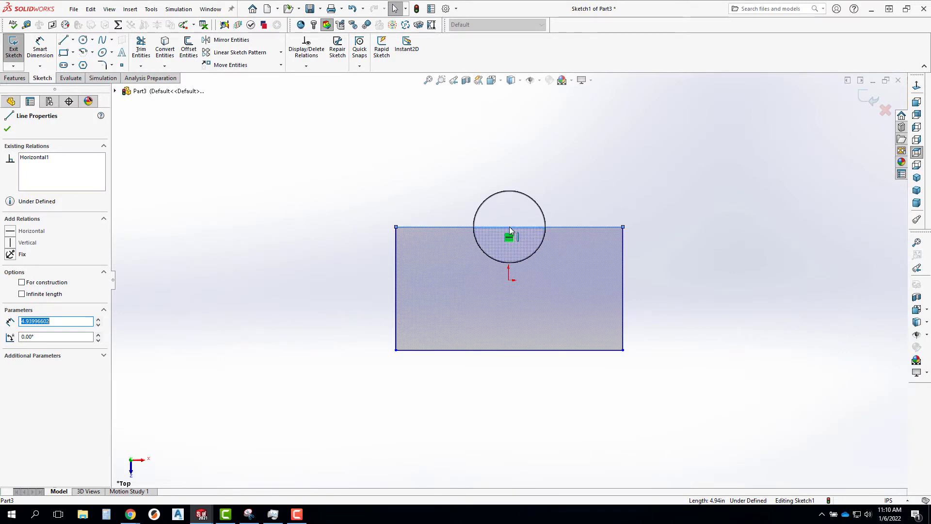
click(622, 274)
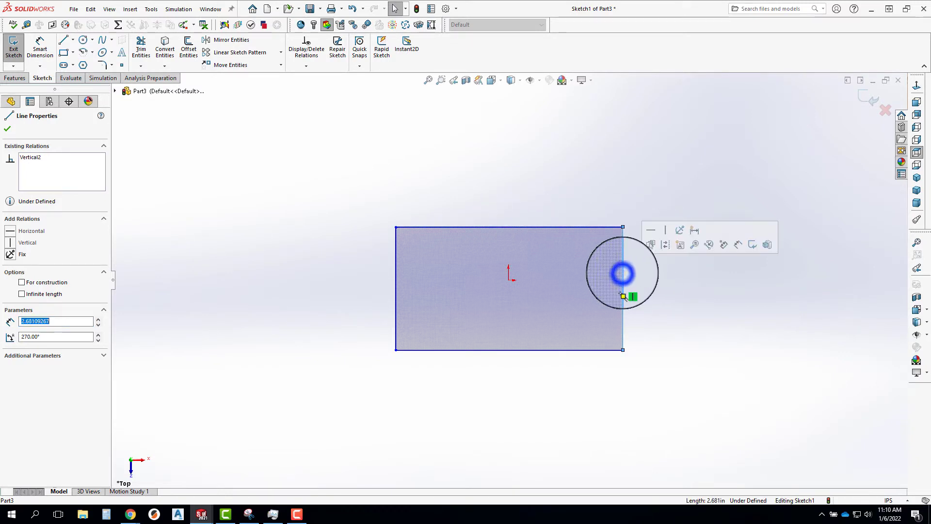
click(642, 342)
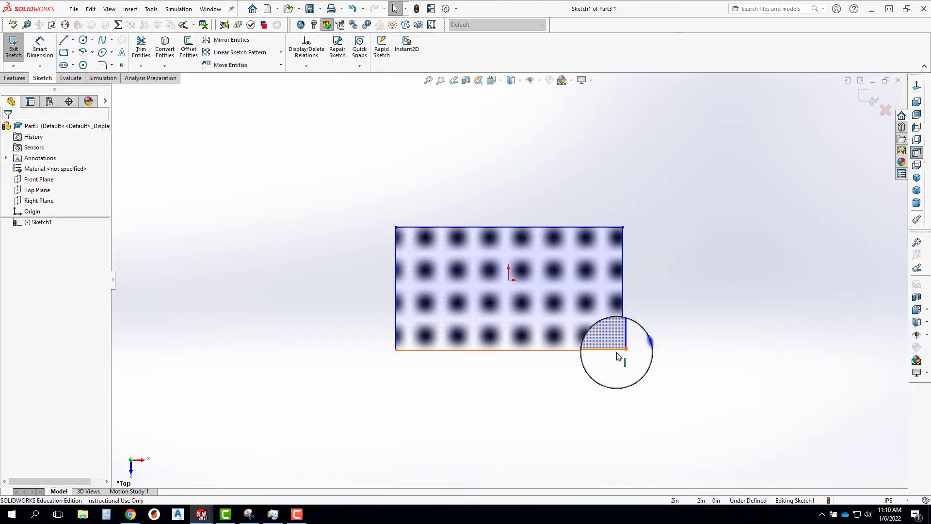
click(623, 353)
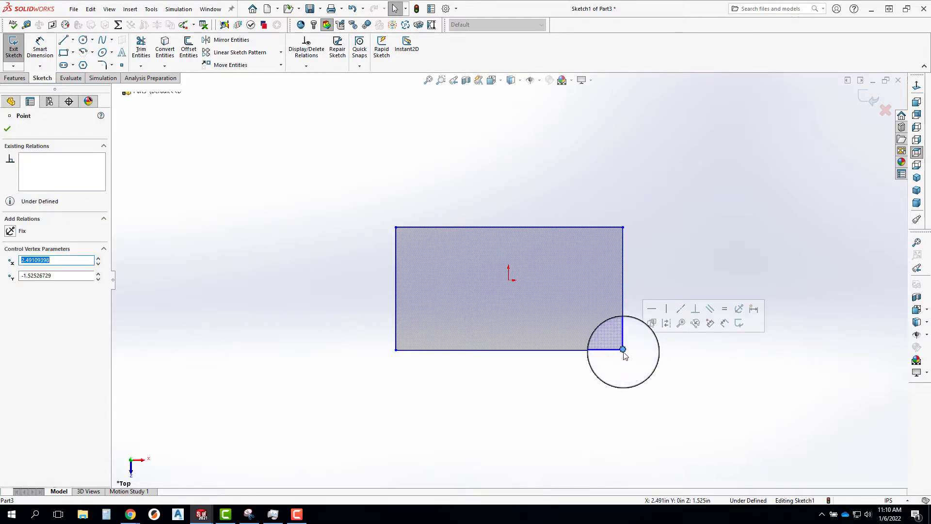
click(530, 178)
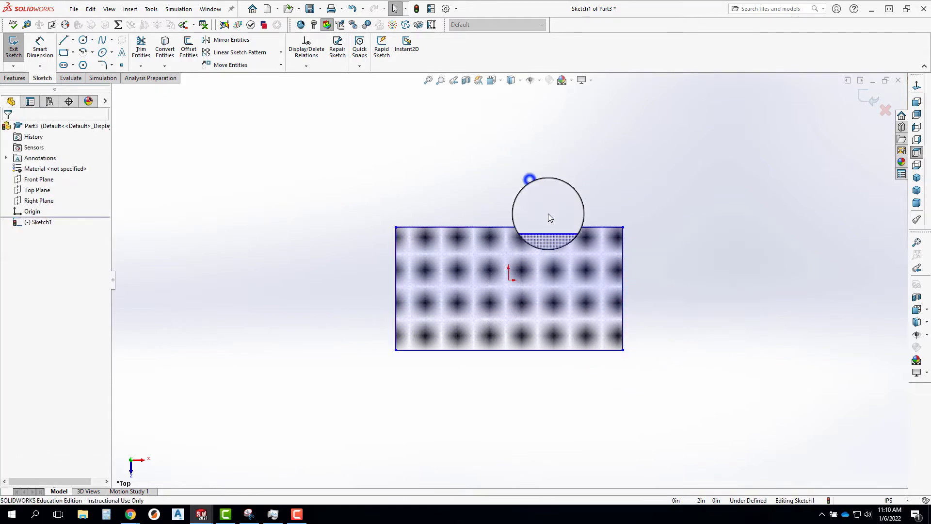
Try a Horizontal relation between the rectangle's lower-right corner and the origin, and undo it
click(624, 351)
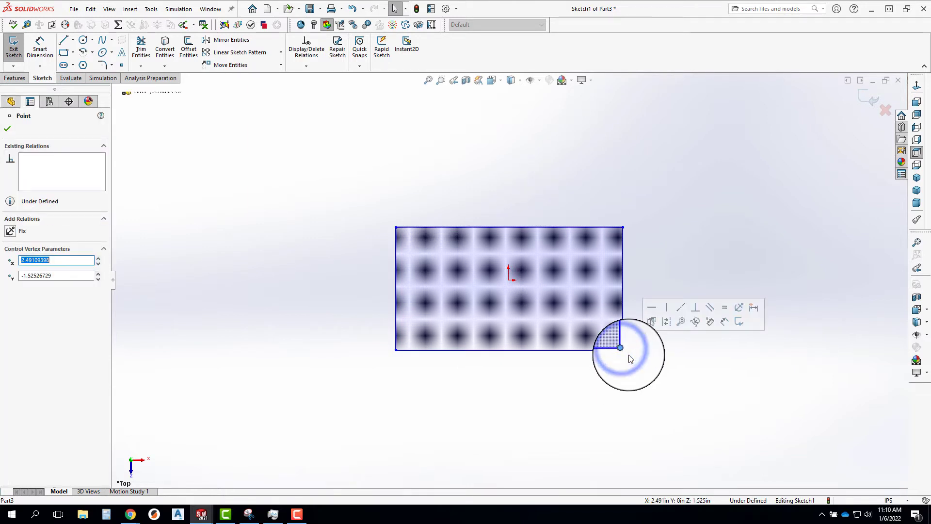
ctrl+click(508, 282)
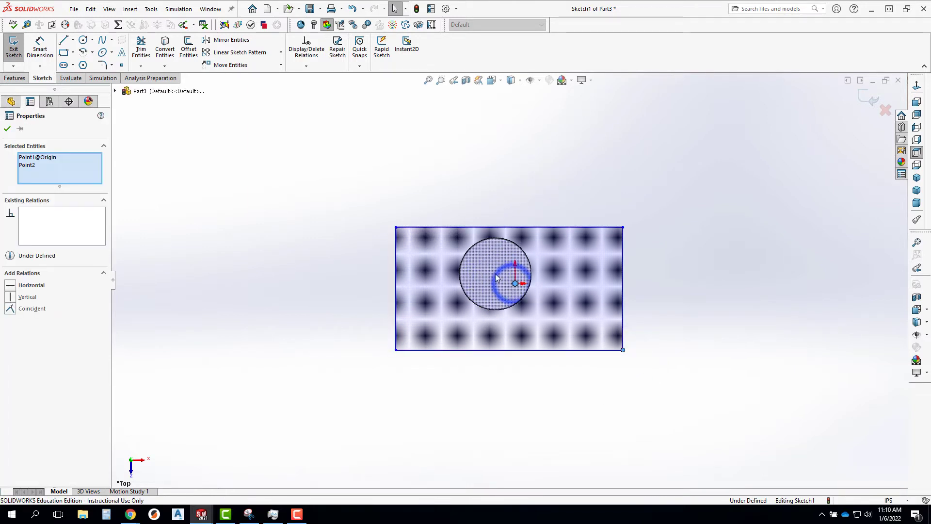
click(10, 286)
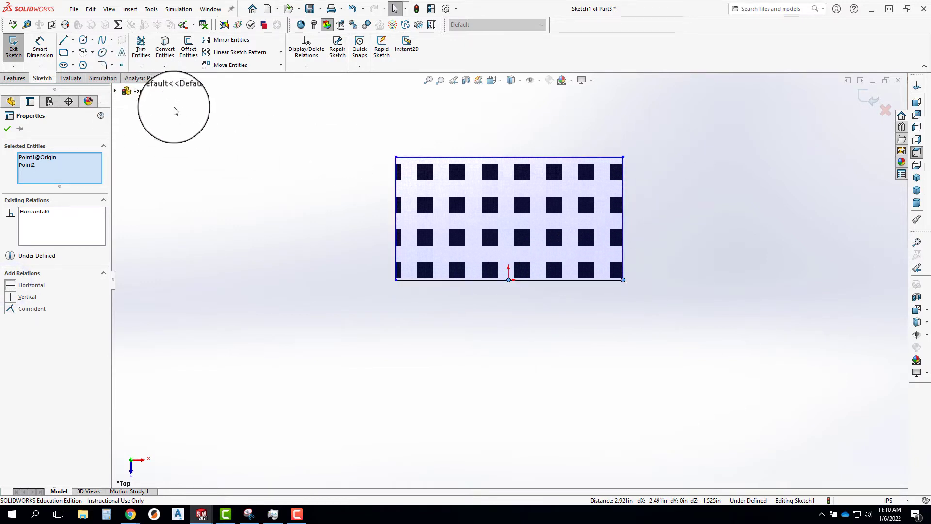
key(ctrl+z)
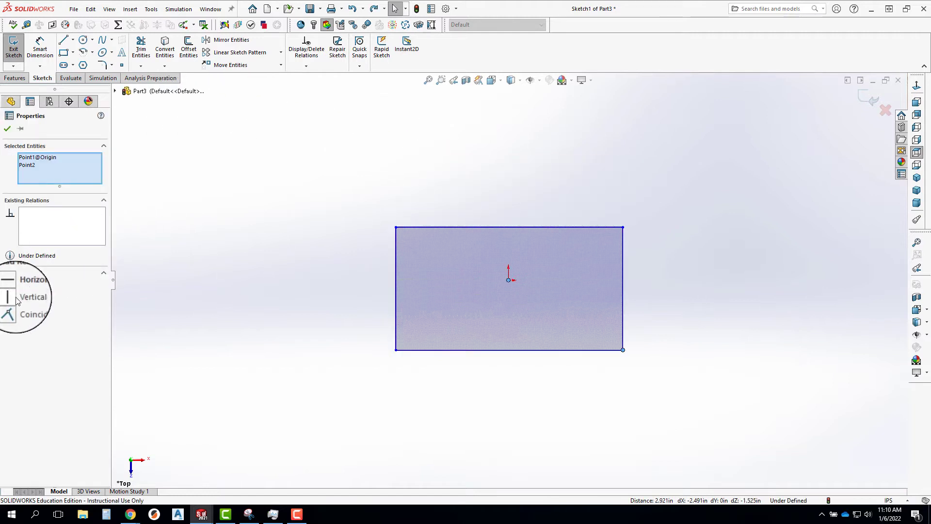
Try a Vertical and a Coincident relation between the lower-right corner and the origin, undoing each, and clear the selection
click(14, 296)
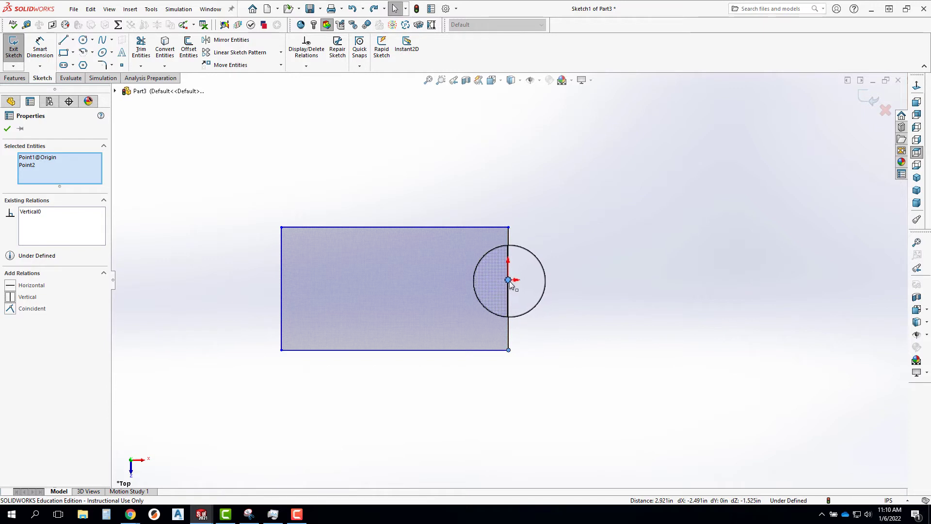
key(ctrl+z)
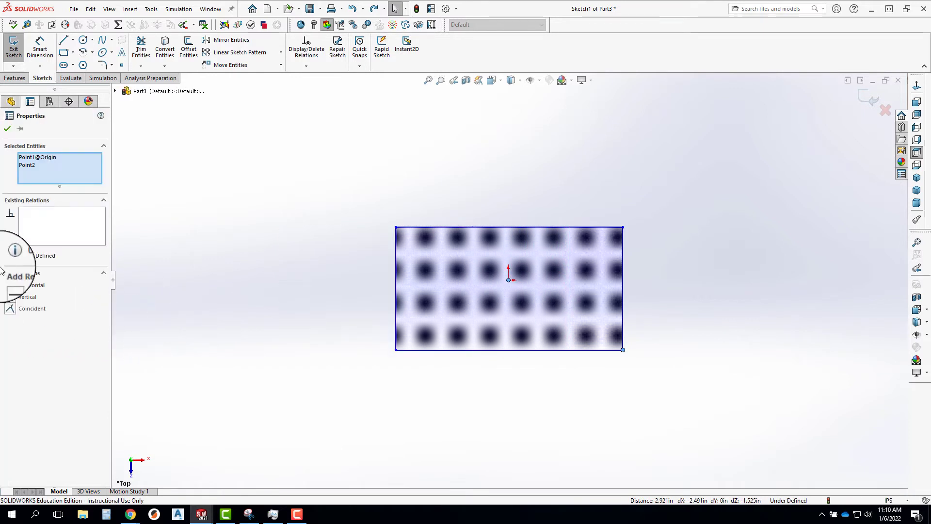
click(10, 309)
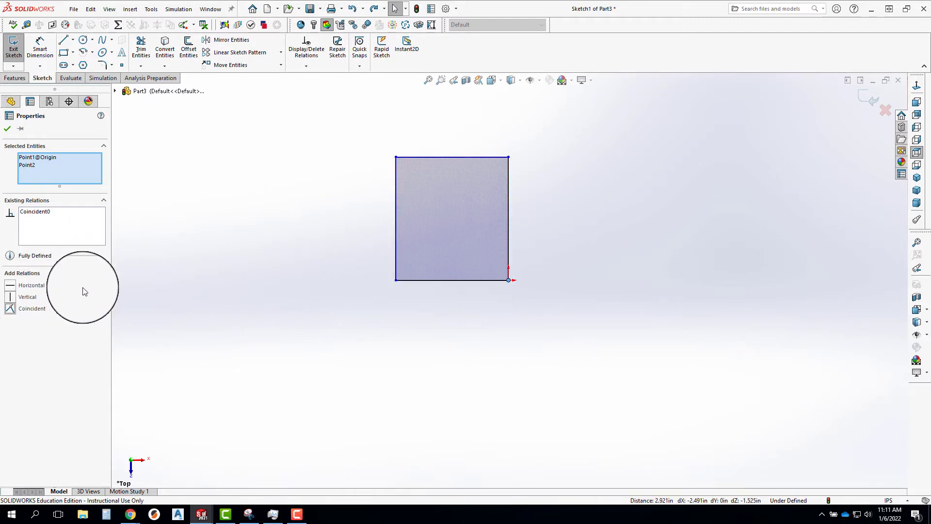
key(ctrl+z)
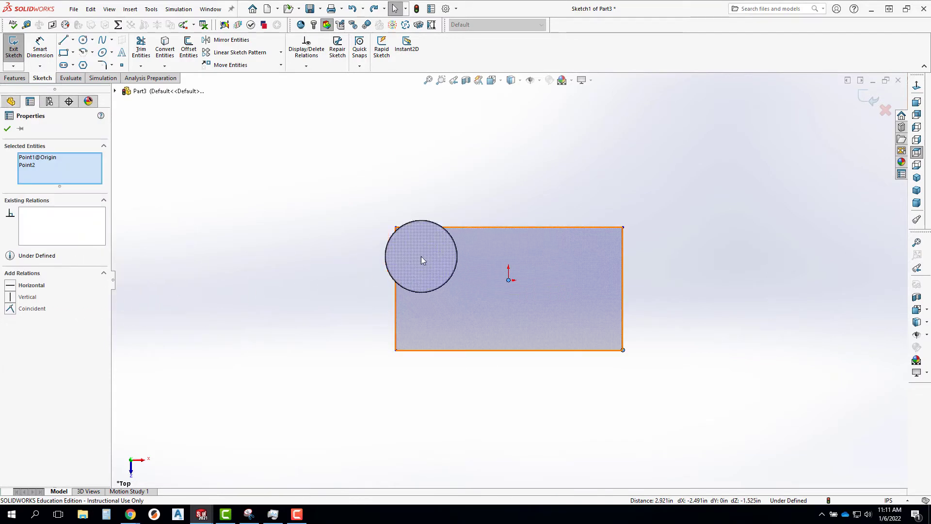
click(580, 203)
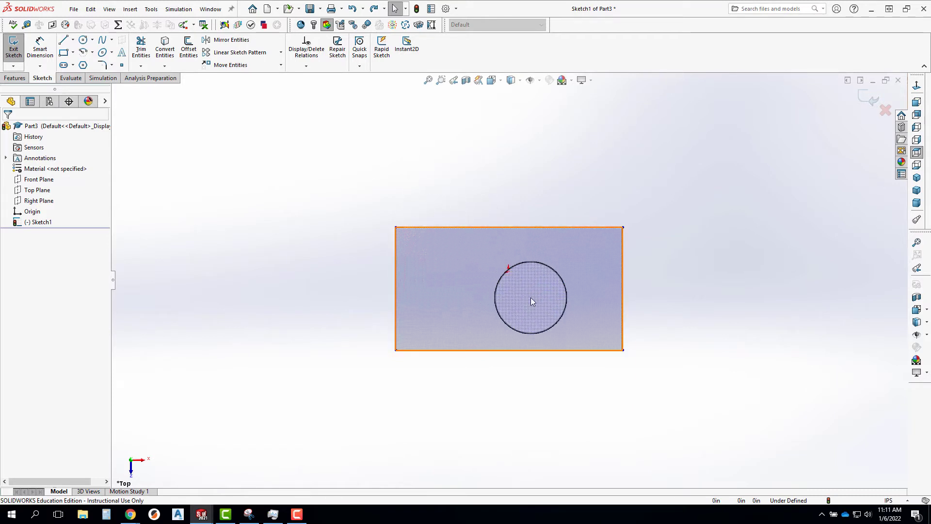
click(674, 295)
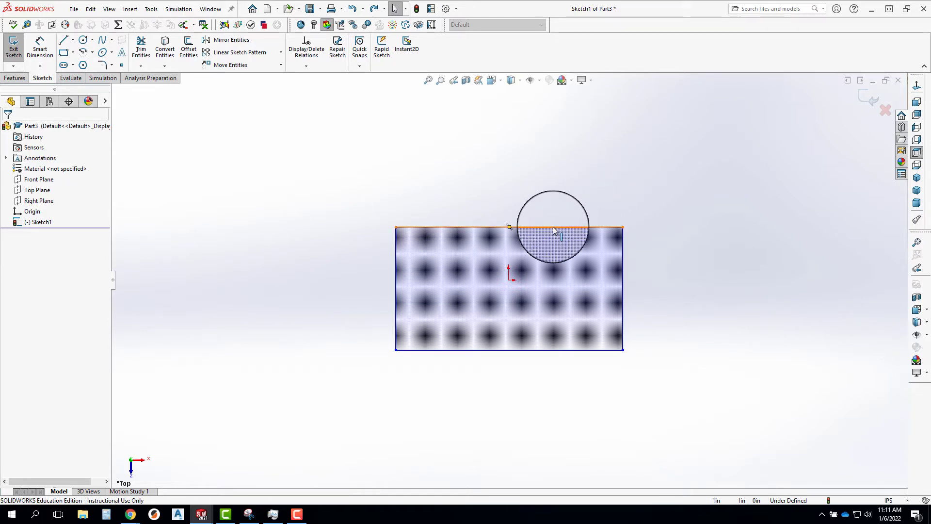
Add a Vertical relation between the midpoint of the rectangle's upper edge and the origin
click(510, 229)
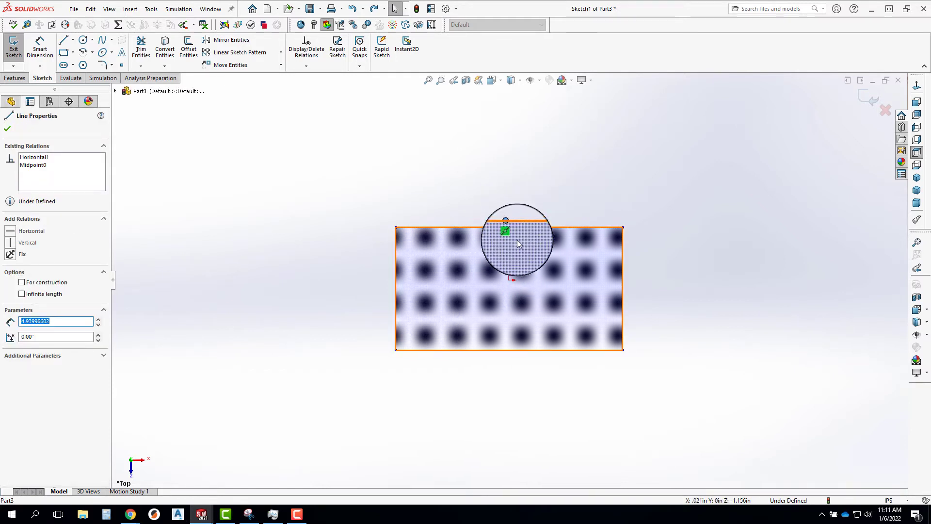
ctrl+click(509, 281)
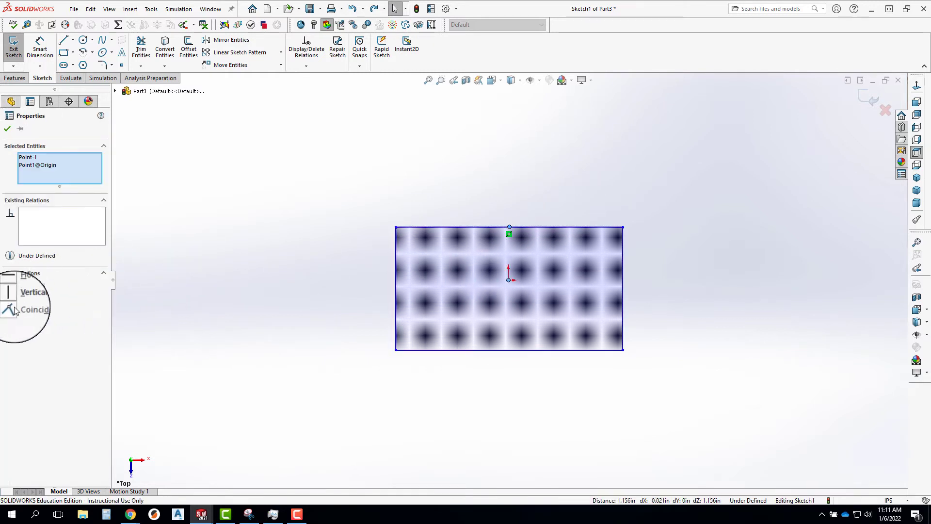
click(454, 200)
Resize the rectangle to about 2.68 in wide and 3.12 in high by moving its left, lower and upper edges
drag(394, 258, 447, 267)
mouse_move(499, 353)
mouse_down()
mouse_move(495, 293)
mouse_move(500, 355)
mouse_up()
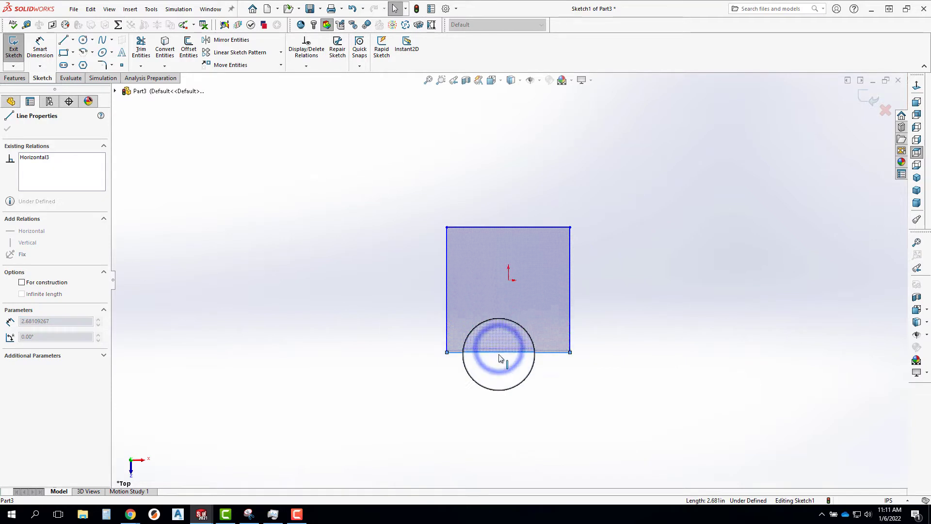
mouse_move(528, 230)
mouse_down()
mouse_move(526, 177)
mouse_move(526, 212)
mouse_up()
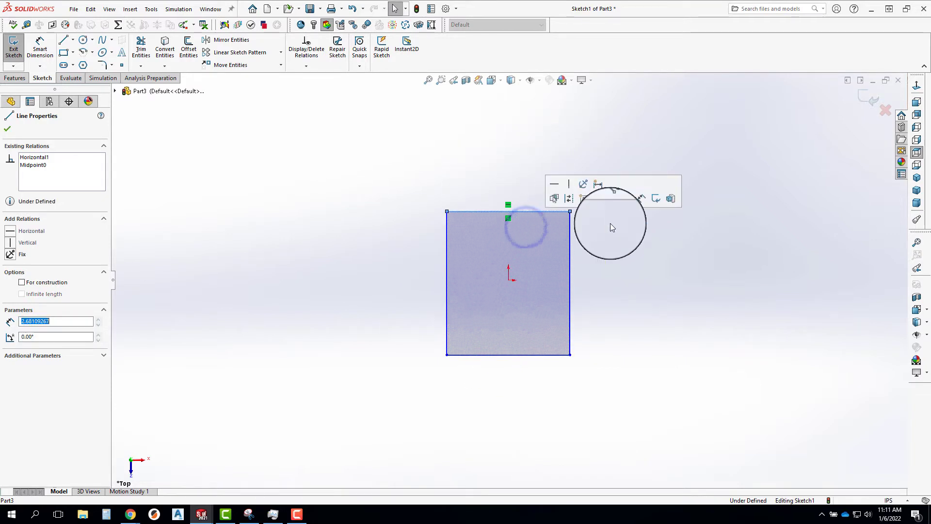
click(690, 237)
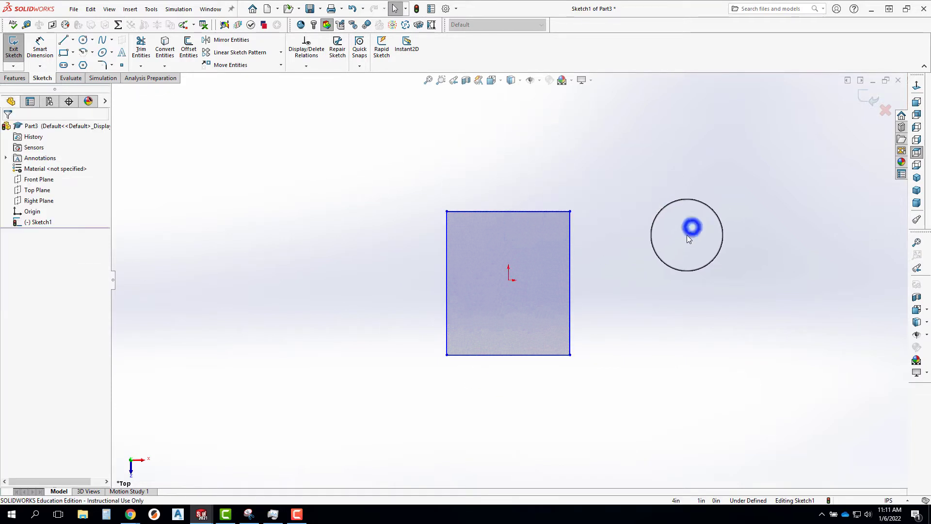
Add a Horizontal relation between the midpoint of the rectangle's right edge and the origin
click(570, 283)
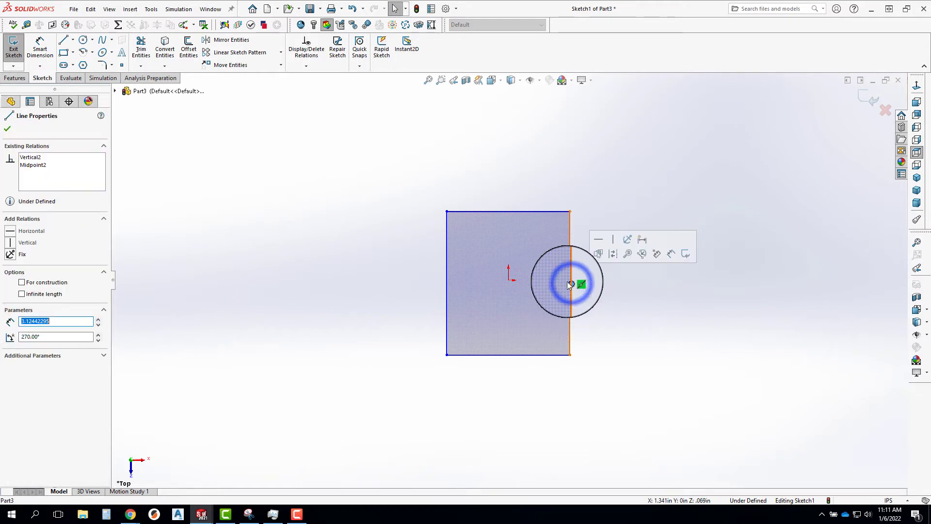
ctrl+click(509, 282)
click(10, 285)
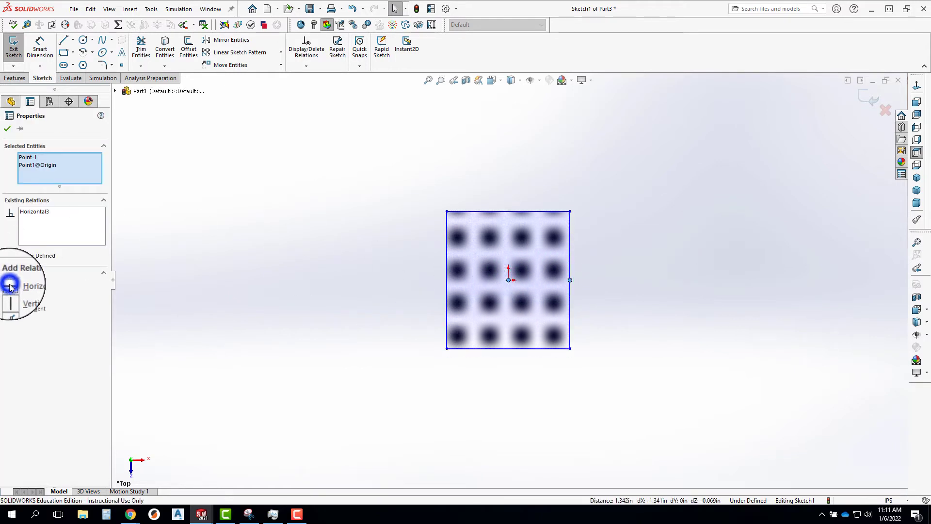
click(577, 356)
Resize the origin-centred rectangle by its corners, ending at about 2.85 in wide, and select its upper edge
drag(572, 355, 615, 370)
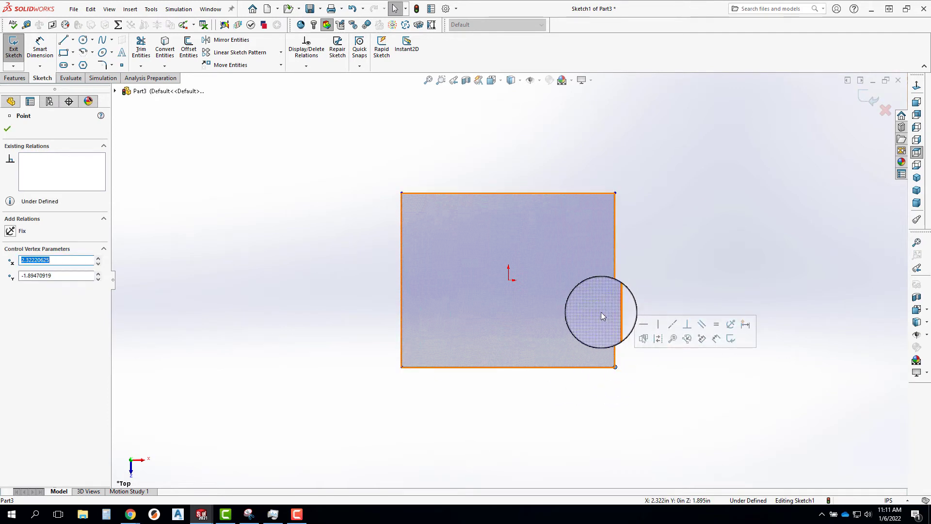
click(665, 203)
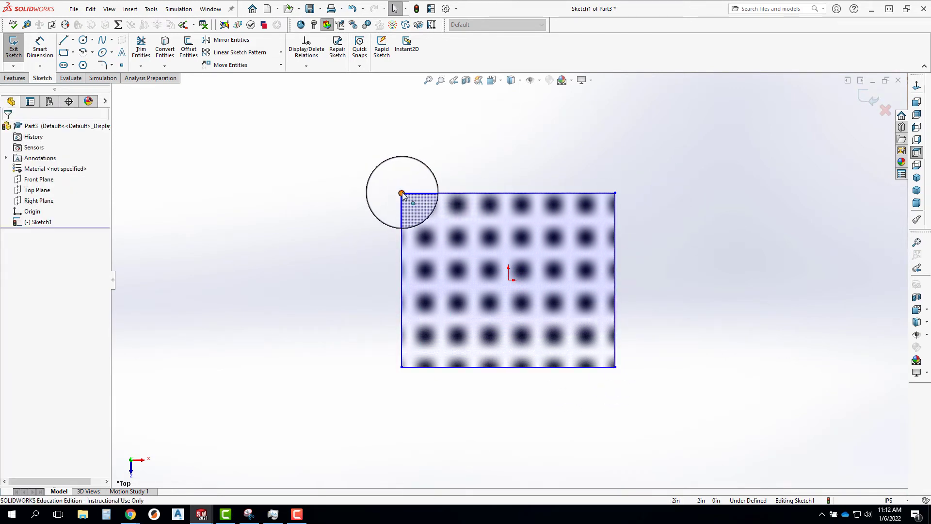
drag(402, 197, 443, 233)
click(493, 152)
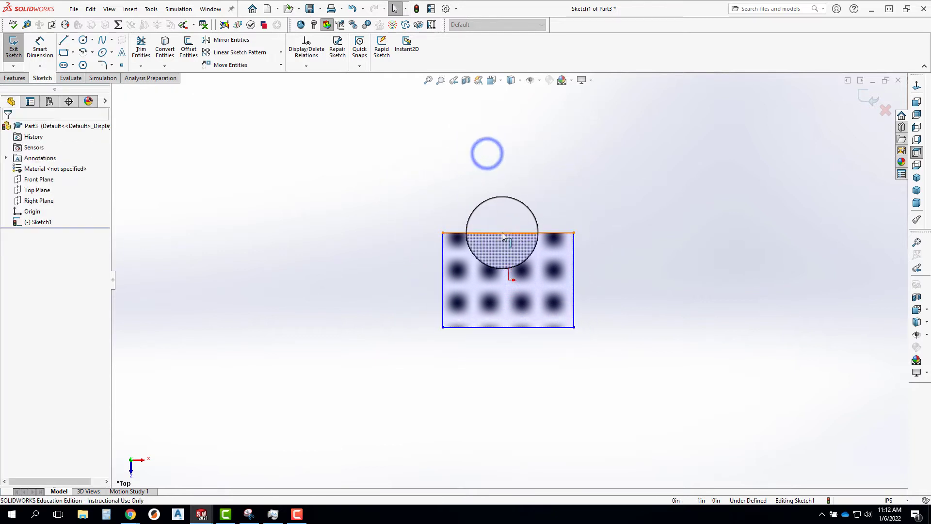
click(548, 191)
click(509, 234)
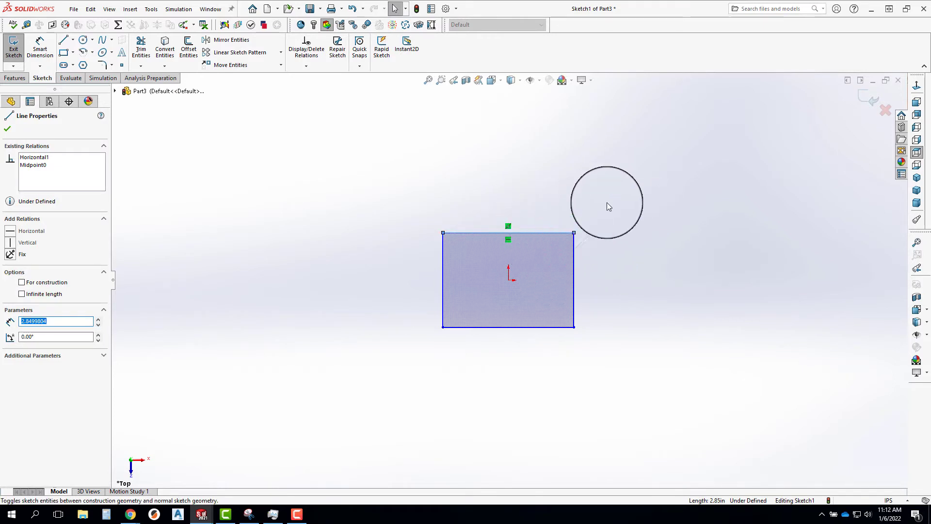
Add an Equal relation between the rectangle's upper and right edges
click(616, 201)
click(550, 235)
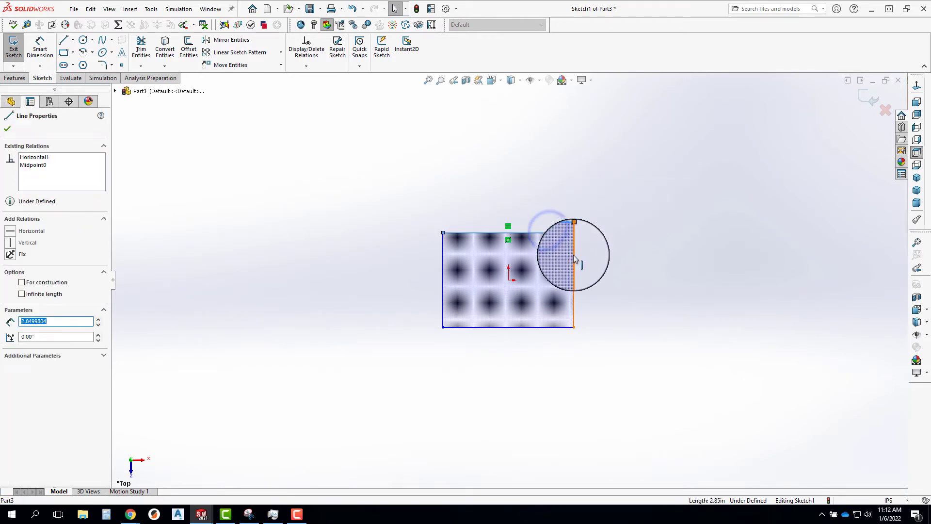
ctrl+click(574, 254)
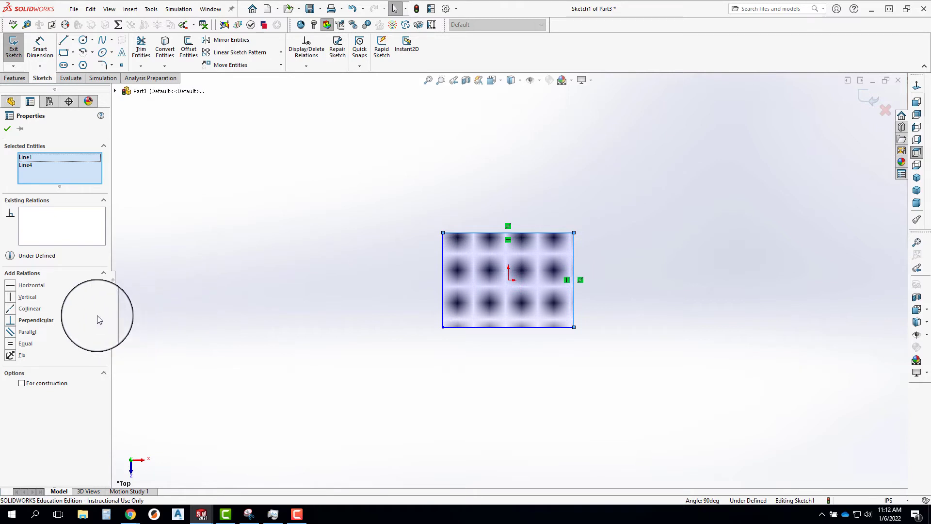
click(9, 345)
click(443, 141)
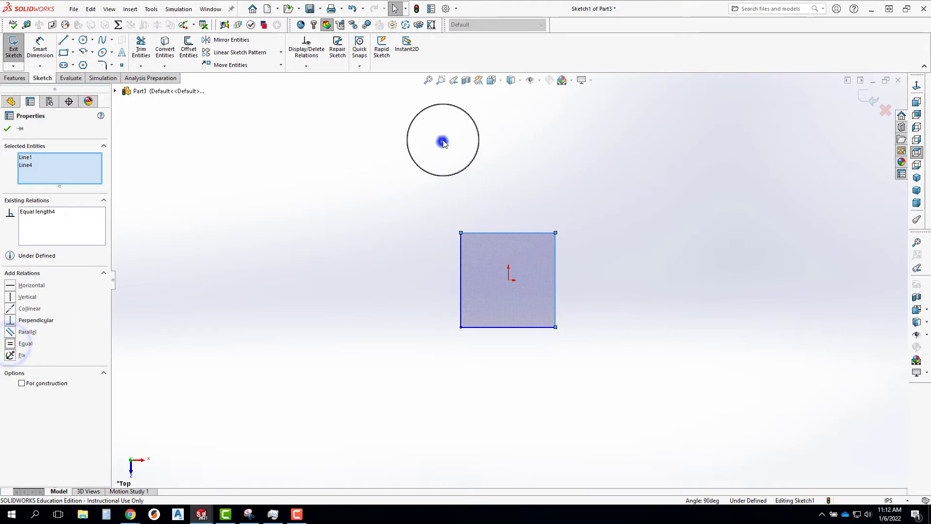
Resize the origin-centred square by its upper-left corner, ending at about 2.43 in per side
click(461, 233)
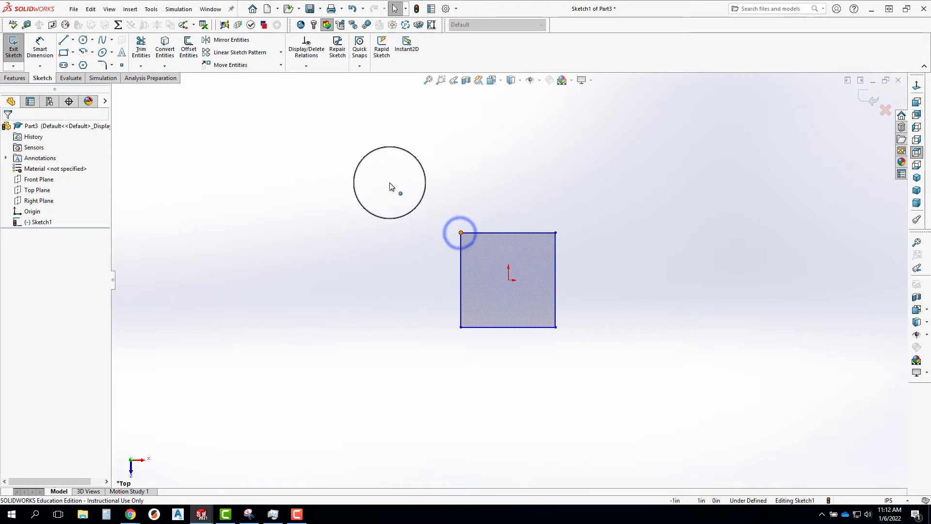
key(f)
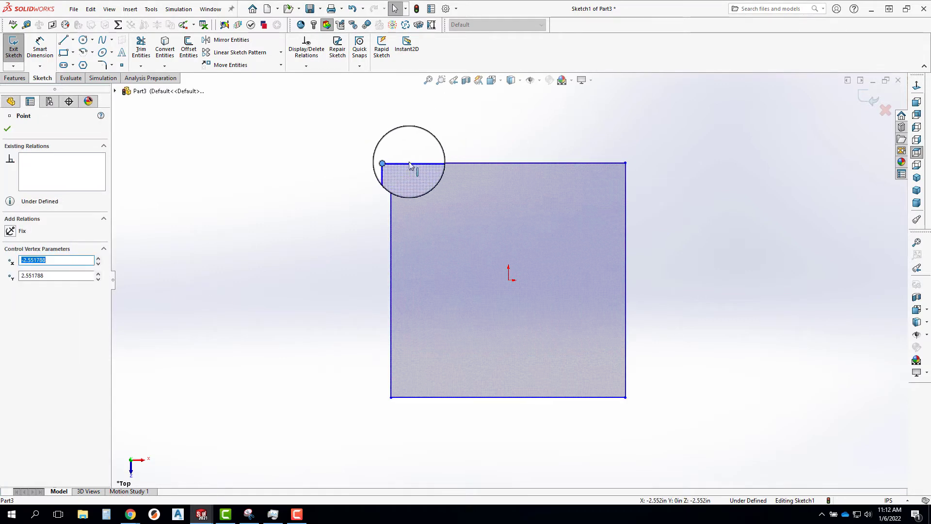
drag(389, 165, 452, 224)
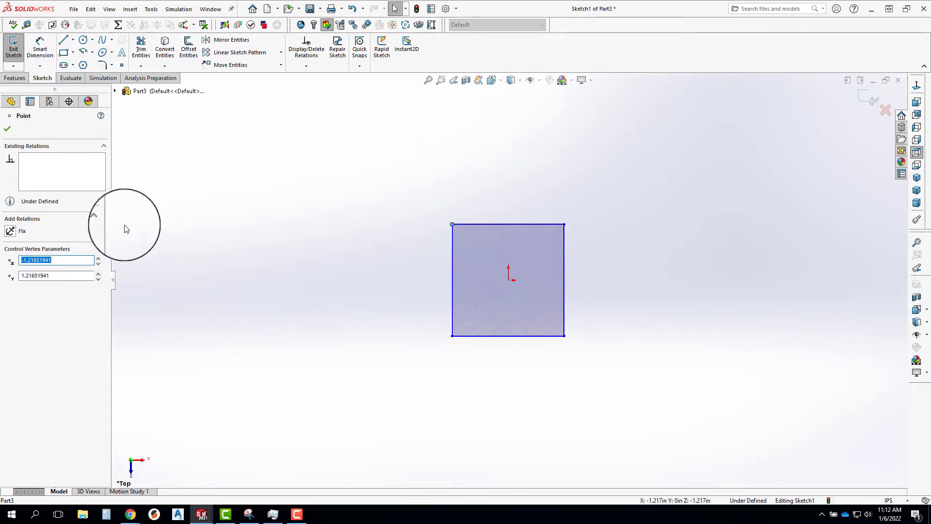
Undo the square's resizing, the Equal relation and the corner resizing made before it
key(ctrl+z)
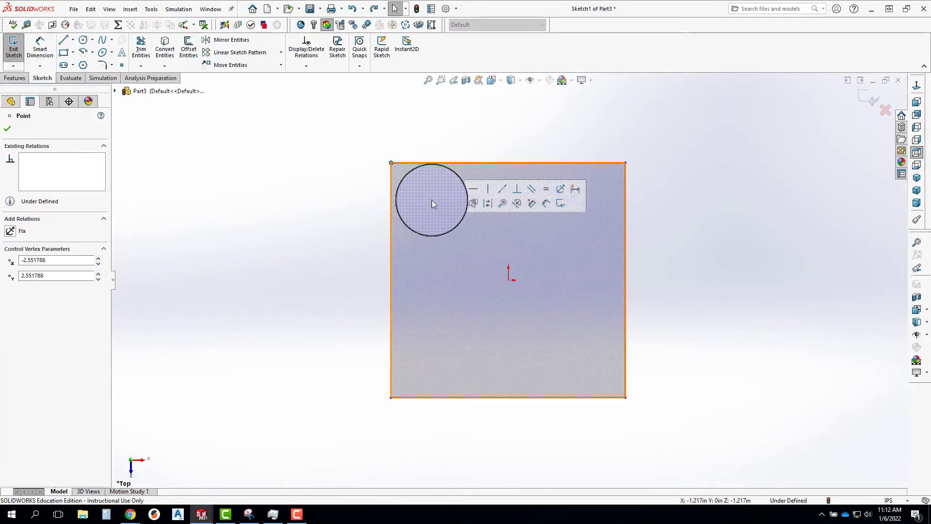
key(ctrl+z)
key(ctrl+z)
key(ctrl+z)
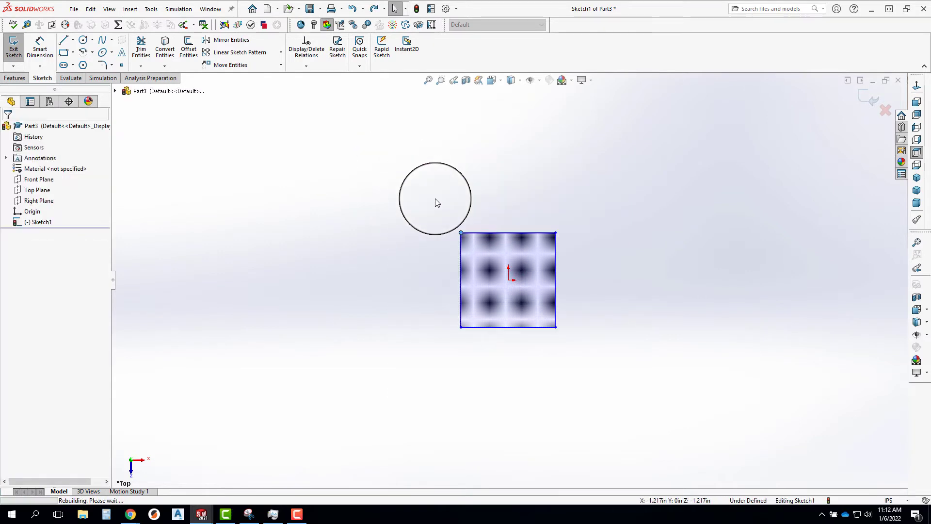
key(ctrl+z)
key(ctrl+z)
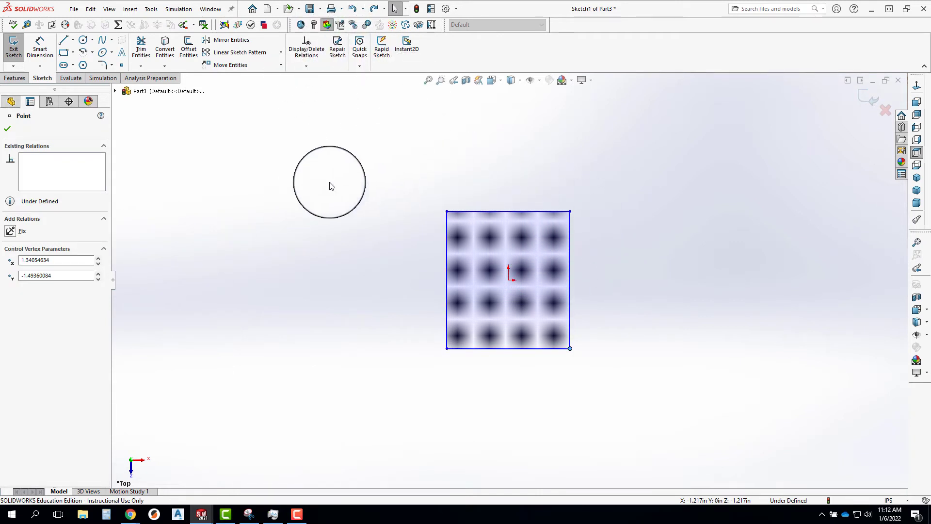
Examine the relations of the rectangle's upper edge, followed by each horizontal, vertical and midpoint relation in the whole sketch
click(487, 213)
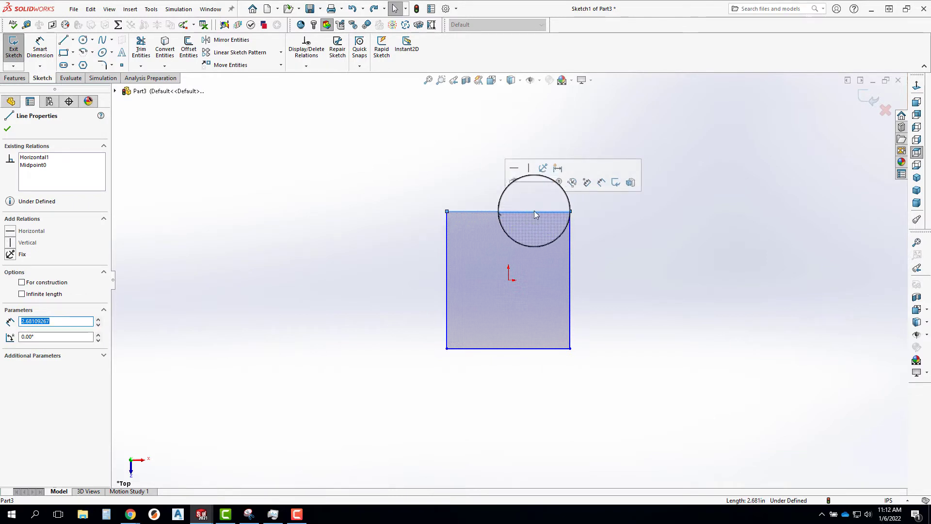
click(31, 165)
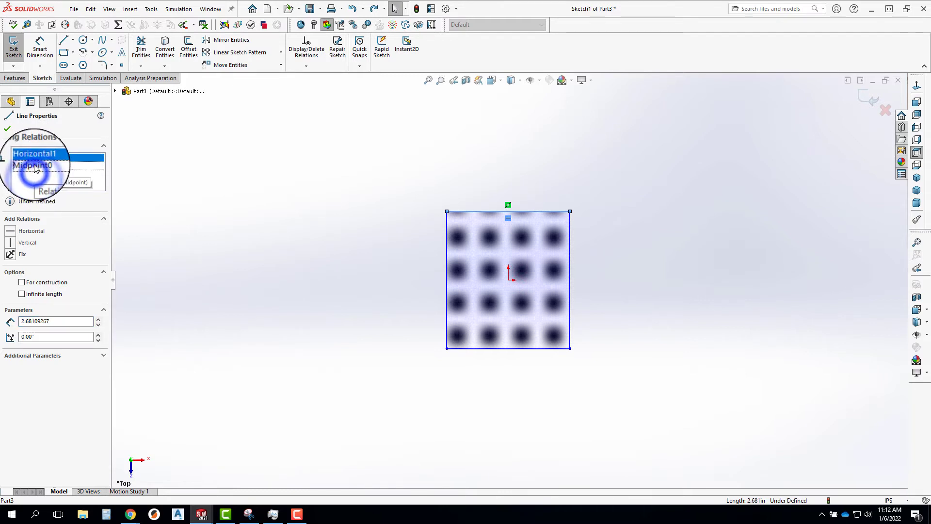
click(240, 194)
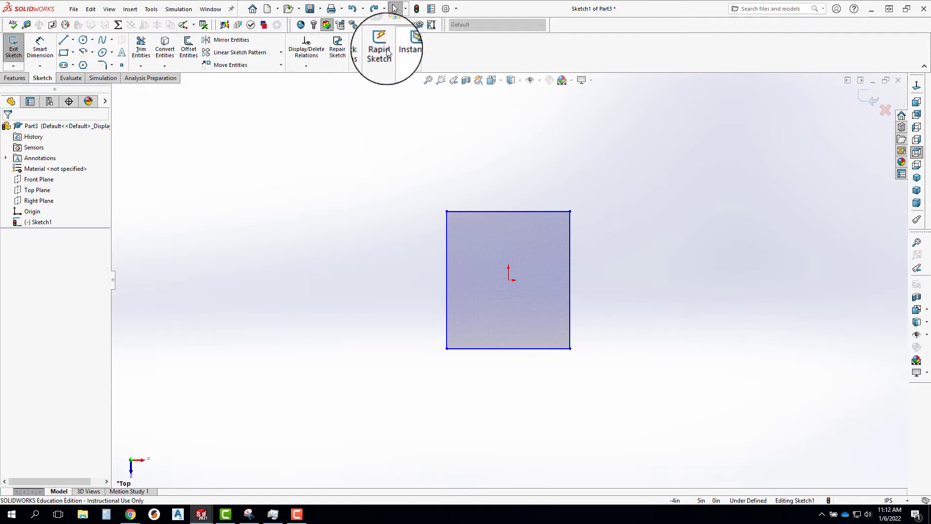
click(307, 53)
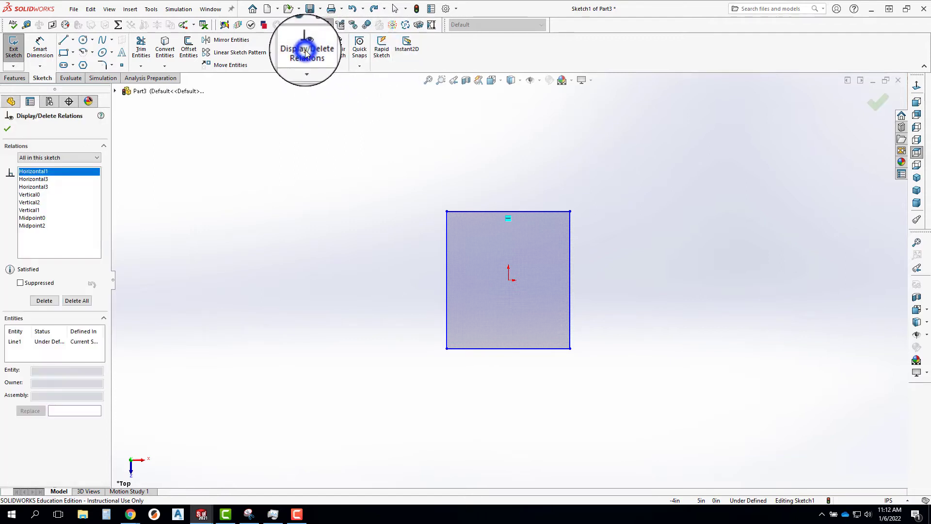
click(32, 181)
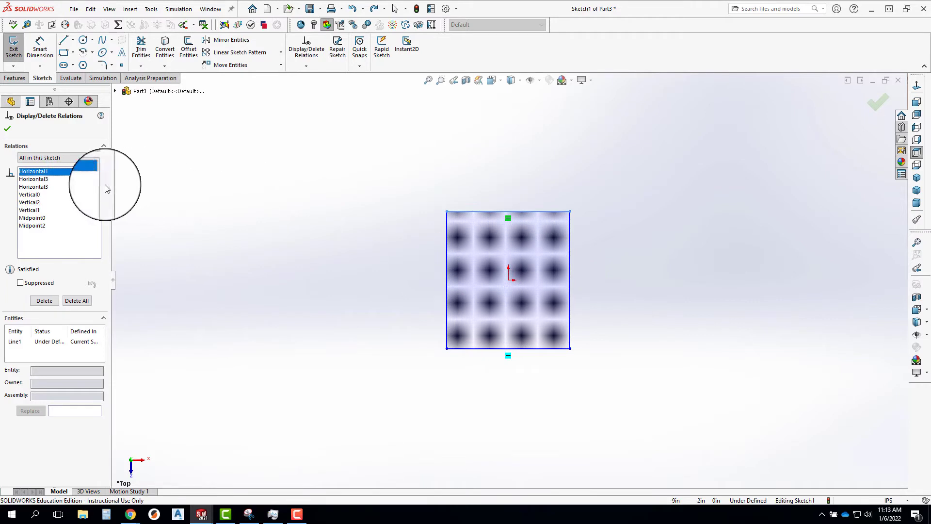
click(42, 179)
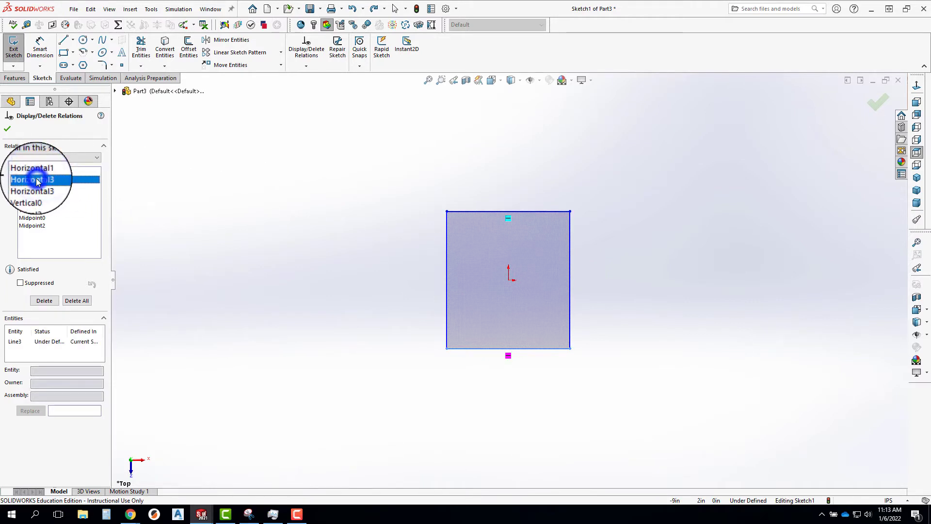
click(41, 187)
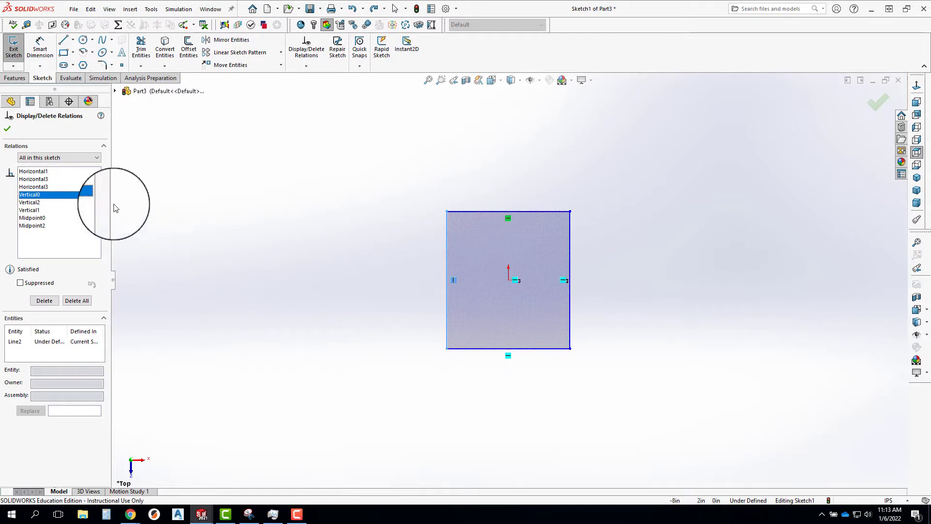
click(34, 203)
click(38, 210)
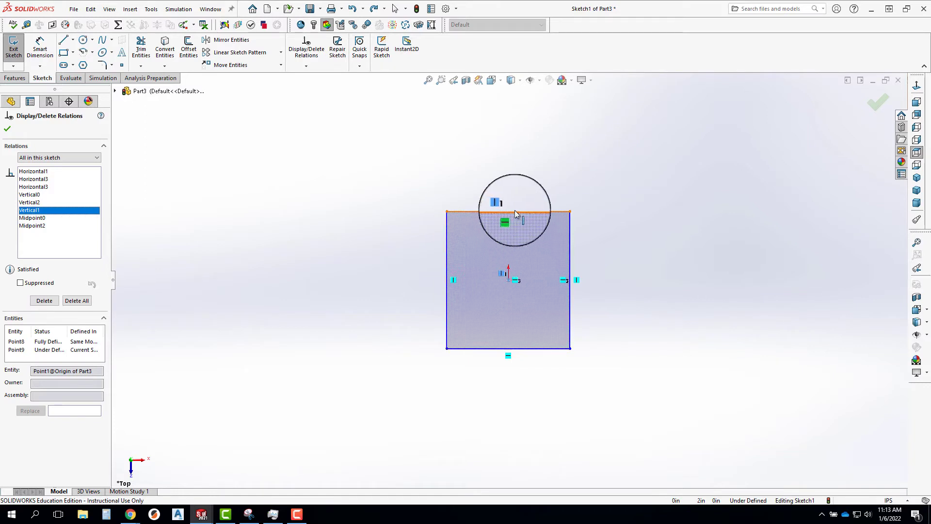
click(32, 226)
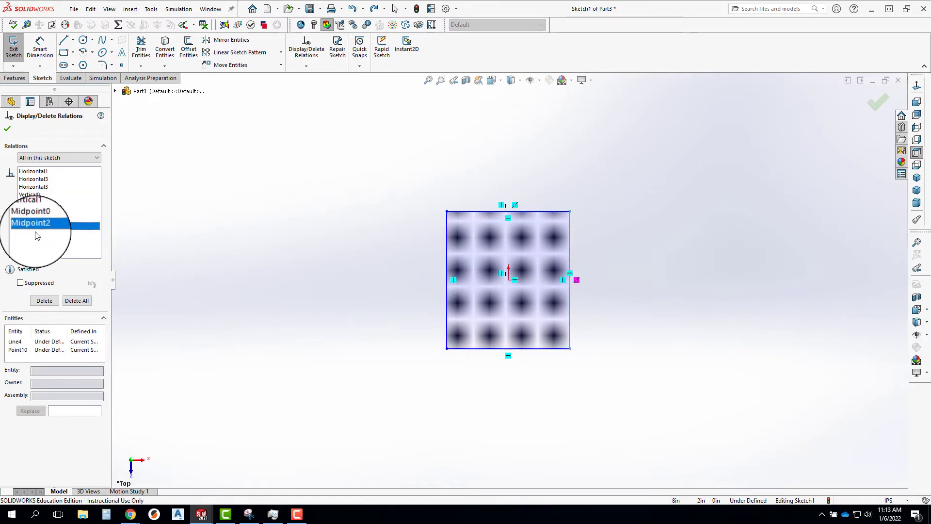
Delete all relations in the sketch and test the rectangle's freedom by moving its upper-left corner
click(81, 301)
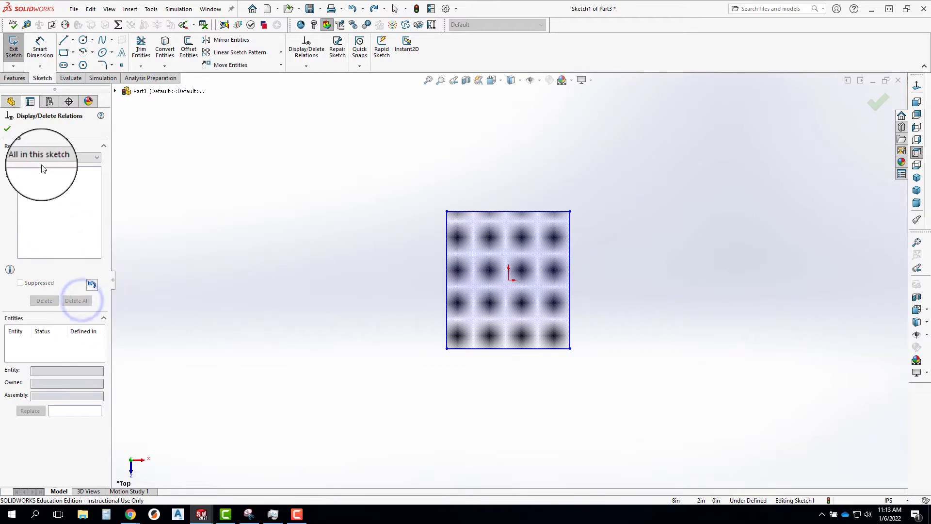
click(7, 128)
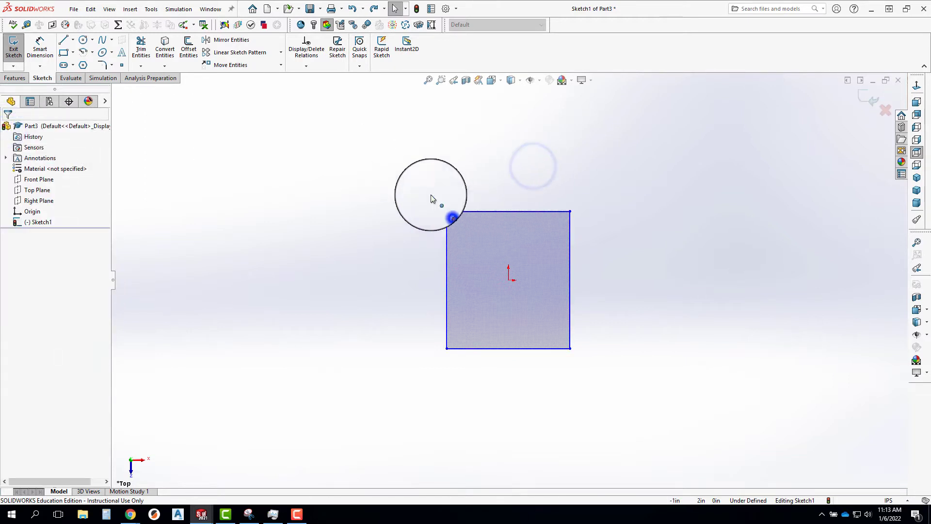
mouse_move(447, 211)
mouse_down()
mouse_move(278, 194)
mouse_move(645, 206)
mouse_move(434, 191)
mouse_move(394, 220)
mouse_move(384, 185)
mouse_move(377, 188)
mouse_move(430, 233)
mouse_move(487, 203)
mouse_move(467, 217)
mouse_move(425, 187)
mouse_move(421, 220)
mouse_move(432, 206)
mouse_move(470, 217)
mouse_up()
mouse_move(442, 213)
mouse_down()
mouse_move(415, 210)
mouse_move(478, 218)
mouse_move(447, 212)
mouse_up()
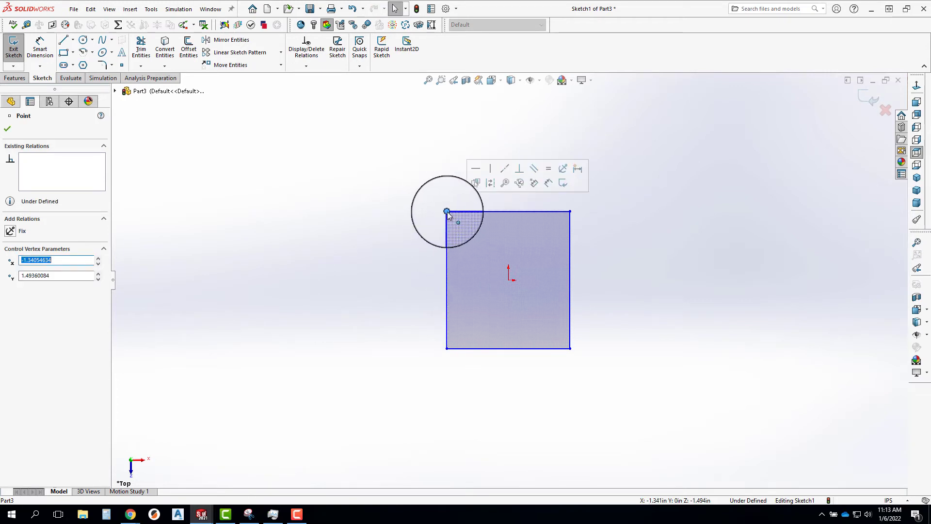
click(414, 189)
Delete all four lines of the rectangle from the sketch
drag(389, 163, 682, 413)
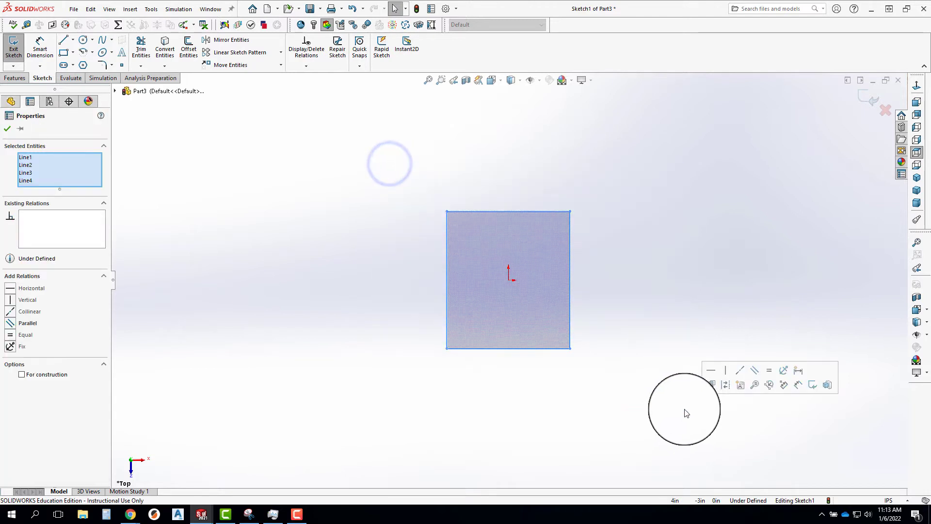
key(Delete)
click(652, 245)
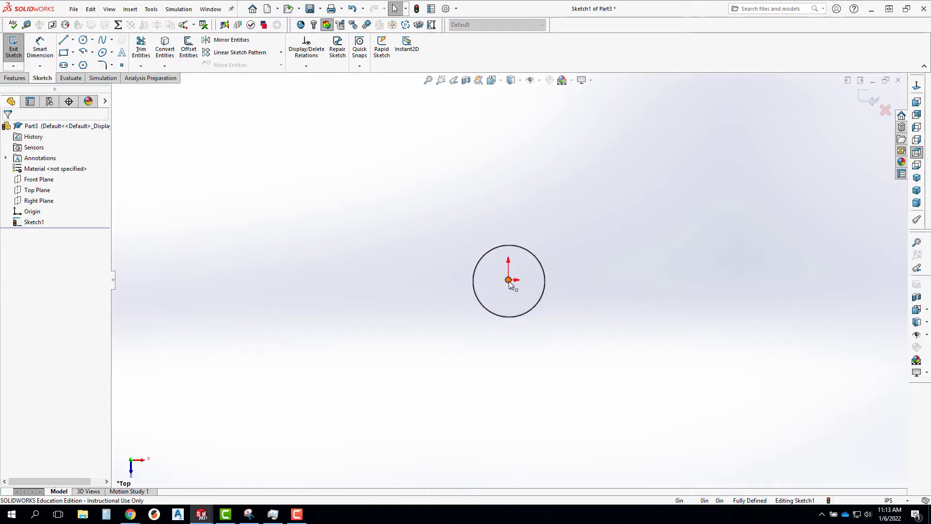
Draw a Center Rectangle from the origin and resize it by its upper-right corner to about 4.29 in wide and 3.22 in high
click(72, 53)
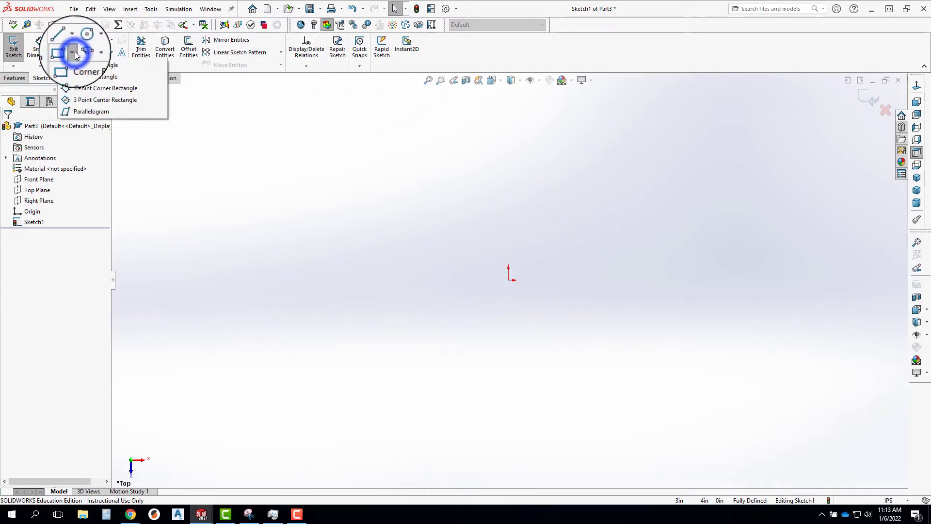
click(66, 80)
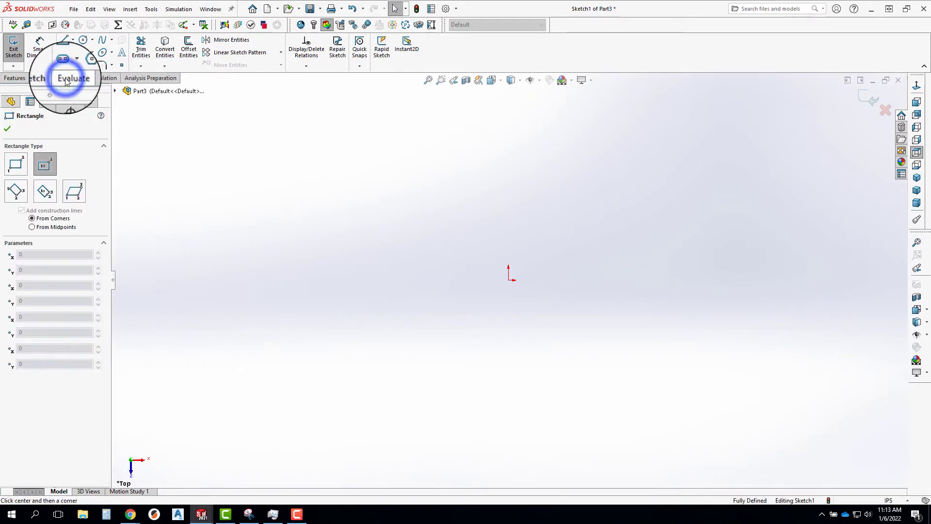
click(509, 281)
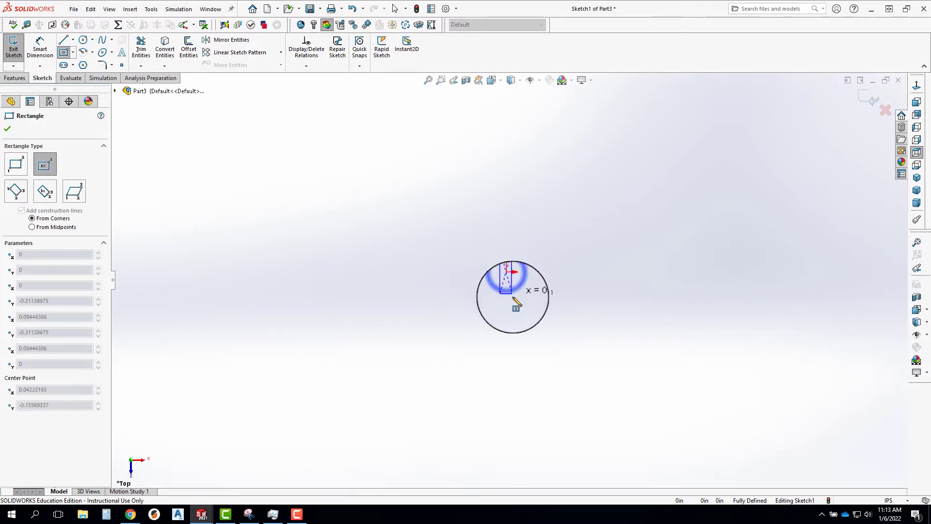
click(607, 334)
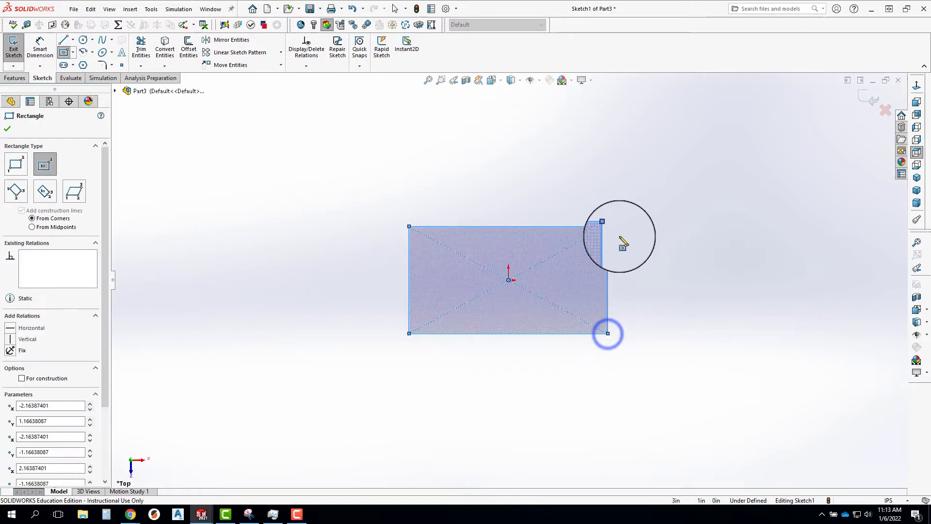
key(Escape)
drag(610, 228, 607, 205)
Select the rectangle's upper and right edges together to examine the relations available for them, and clear the selection
click(518, 207)
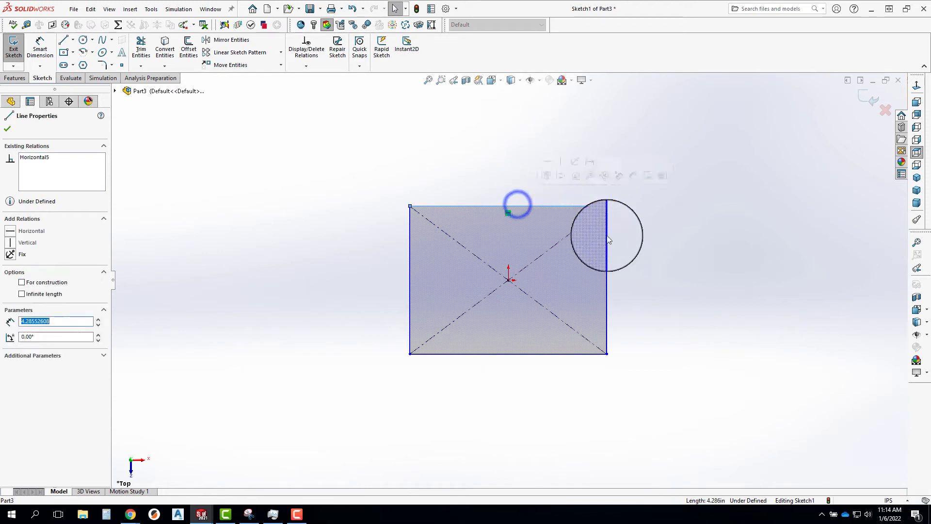
click(607, 243)
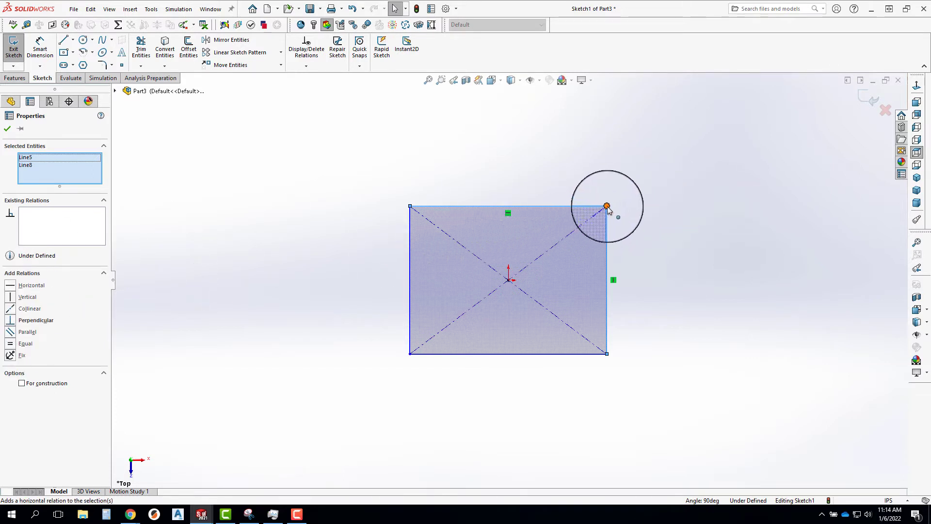
click(651, 204)
click(607, 234)
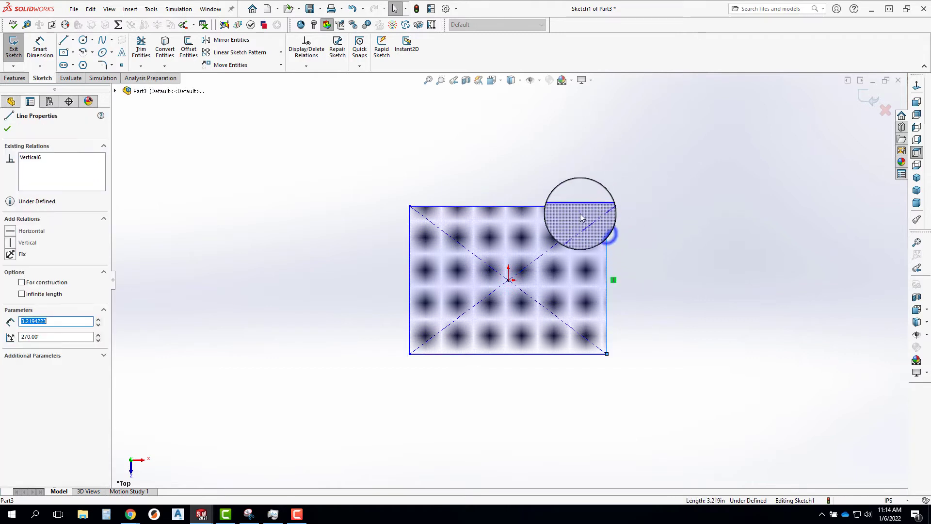
ctrl+click(573, 207)
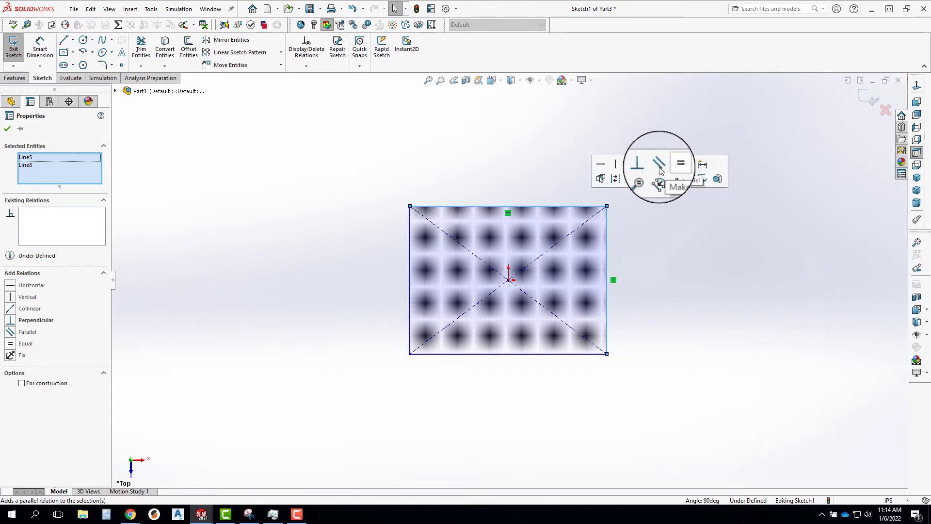
click(677, 257)
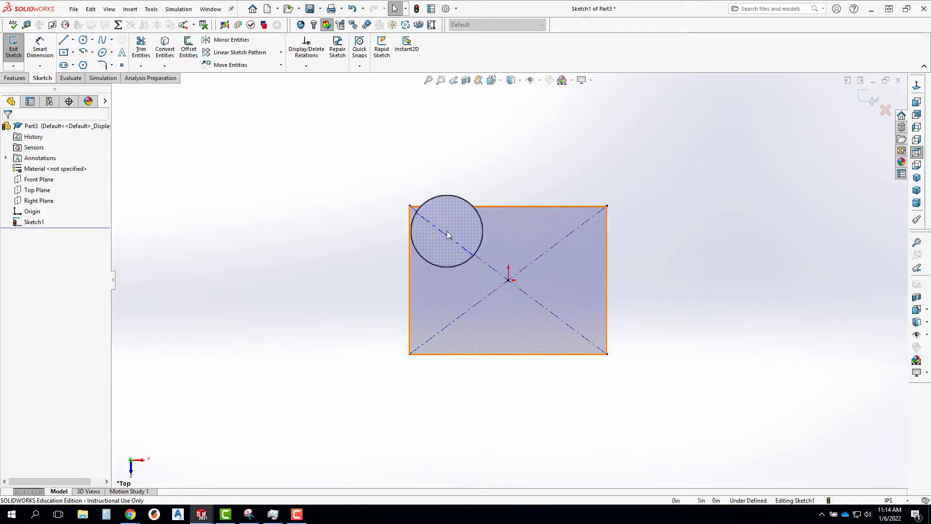
Resize the rectangle by its upper-left corner to about 3.99 by 3.6 in and dimension its top edge as 8 in
mouse_move(411, 208)
mouse_down()
mouse_move(409, 291)
mouse_move(417, 198)
mouse_up()
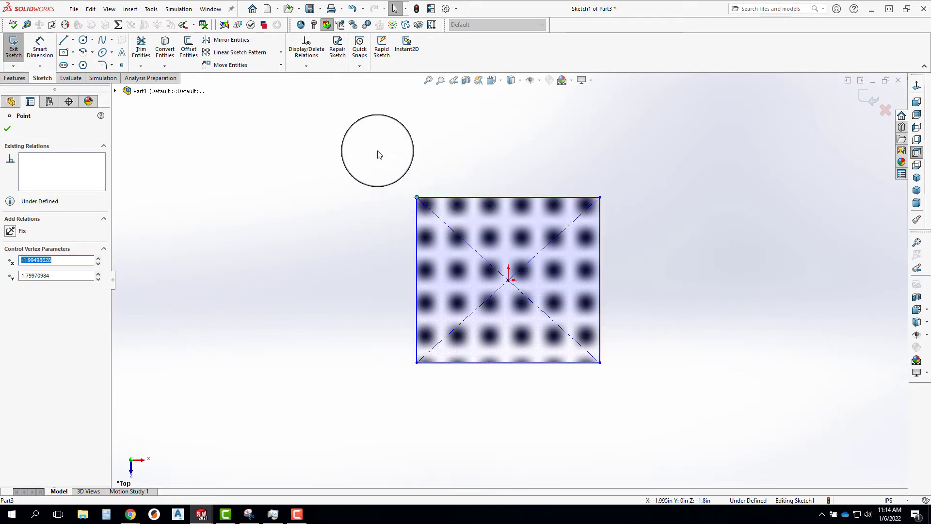
click(488, 199)
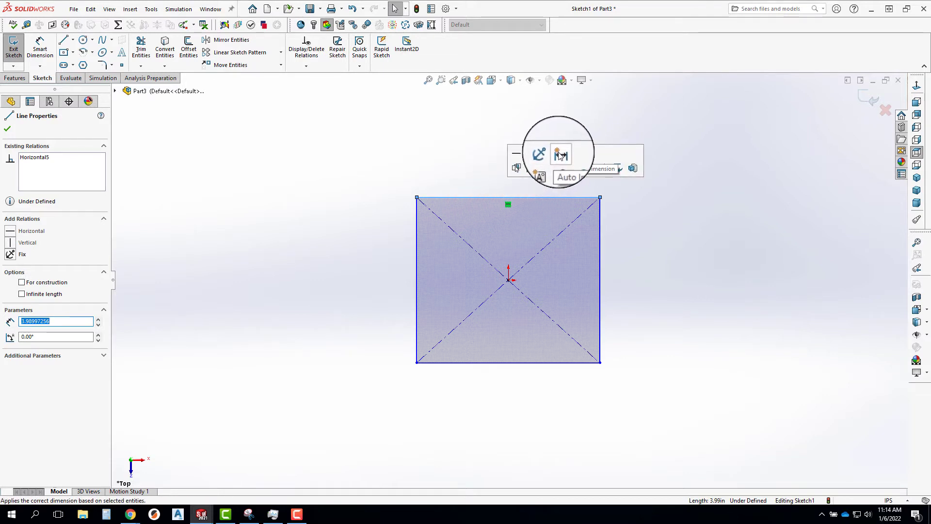
click(559, 153)
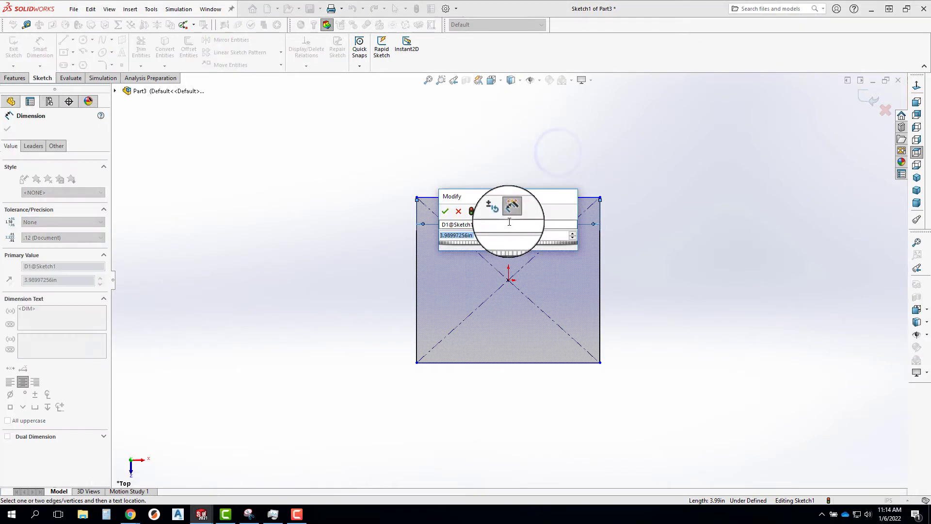
key(Return)
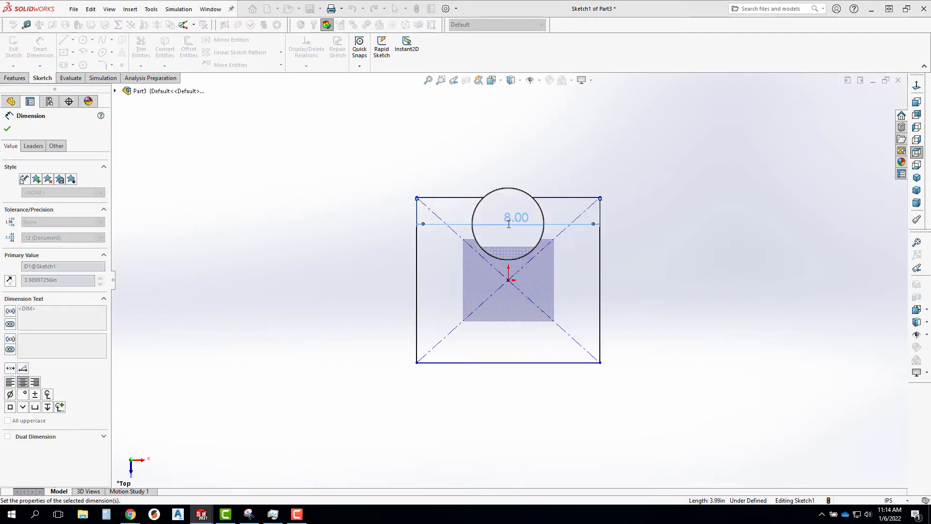
click(621, 267)
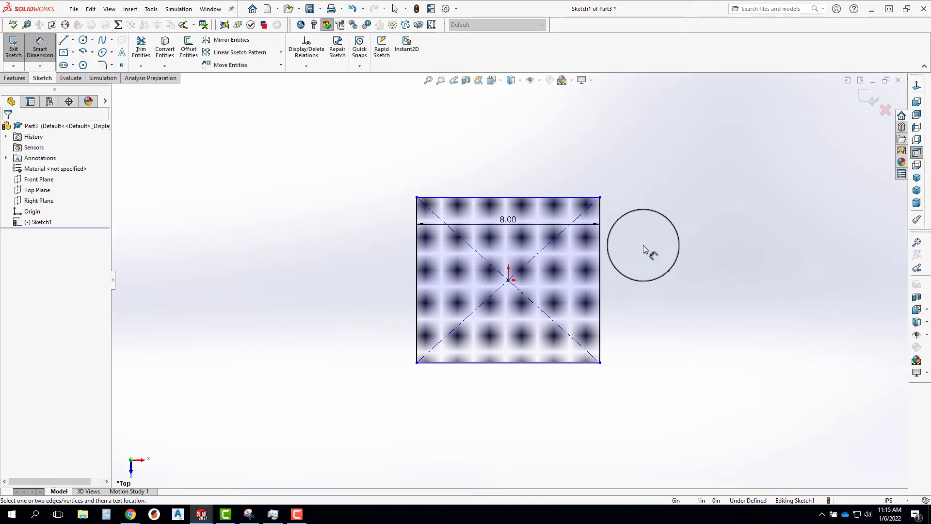
Dimension the rectangle's right edge as 6.5 in with Smart Dimension, placing the value inside the rectangle
right_drag(643, 249, 643, 238)
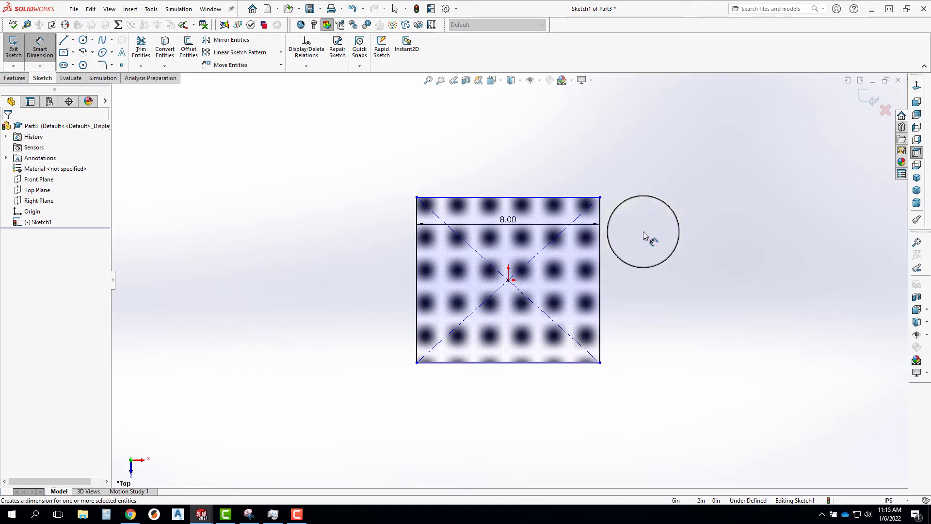
click(601, 263)
click(602, 262)
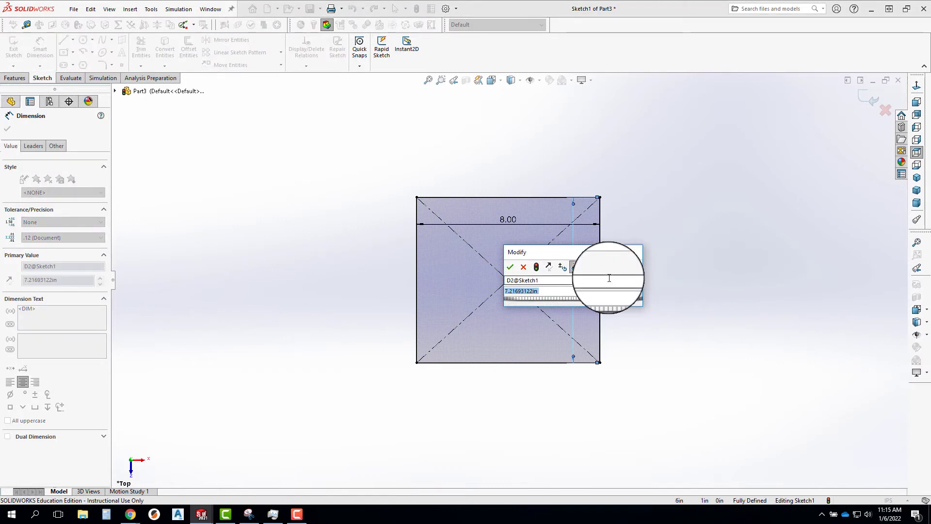
key(Return)
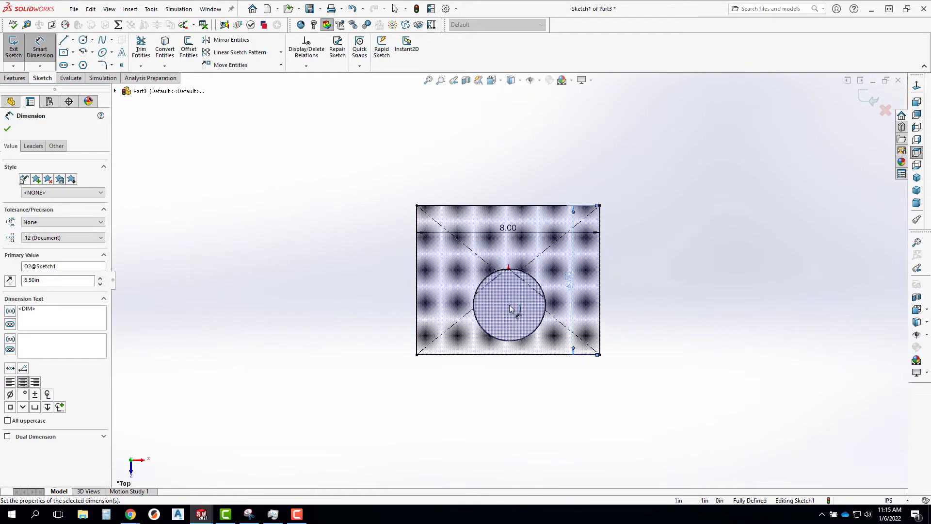
Try a dimension on the left edge, and add a driven height dimension between the top and bottom edges outside the rectangle's left side
click(418, 267)
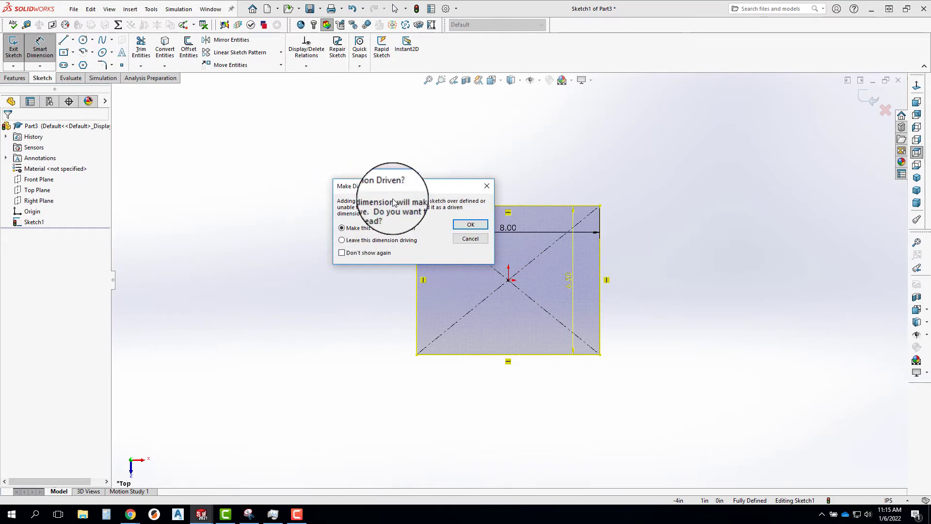
click(470, 238)
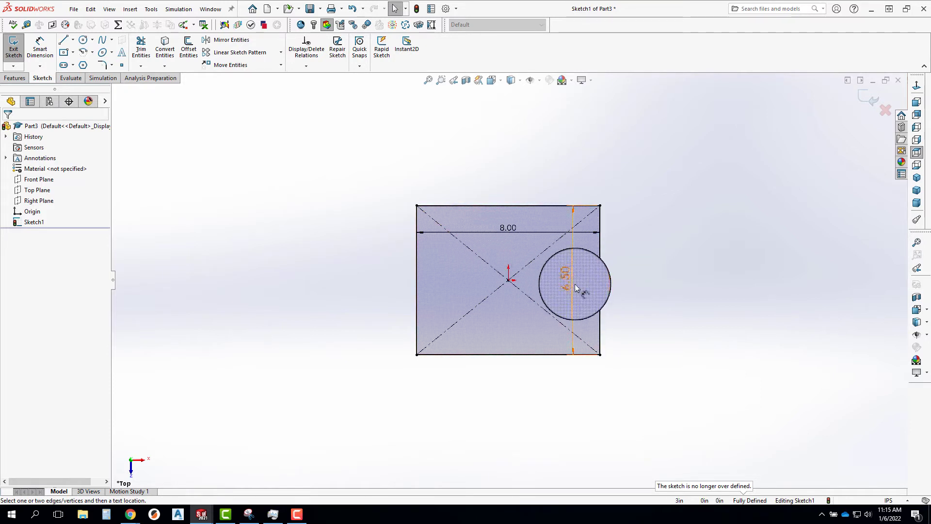
click(451, 207)
click(458, 354)
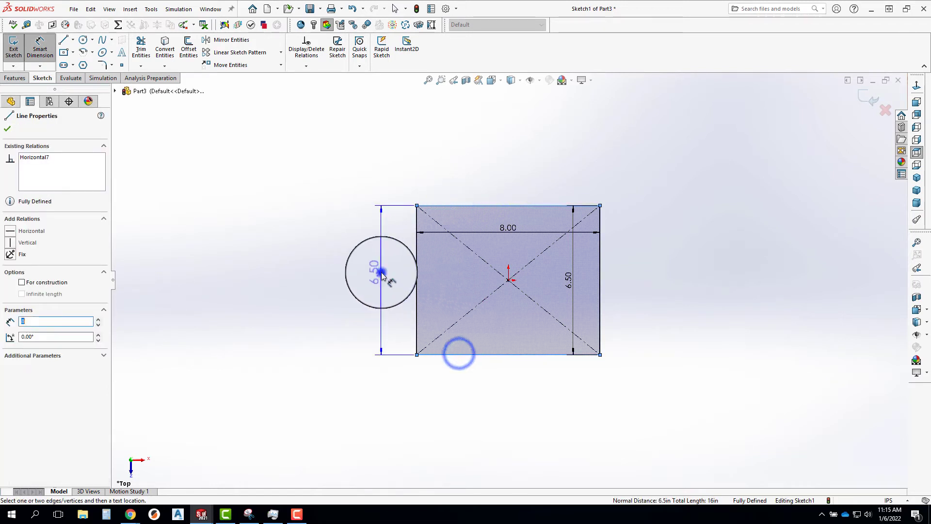
click(382, 275)
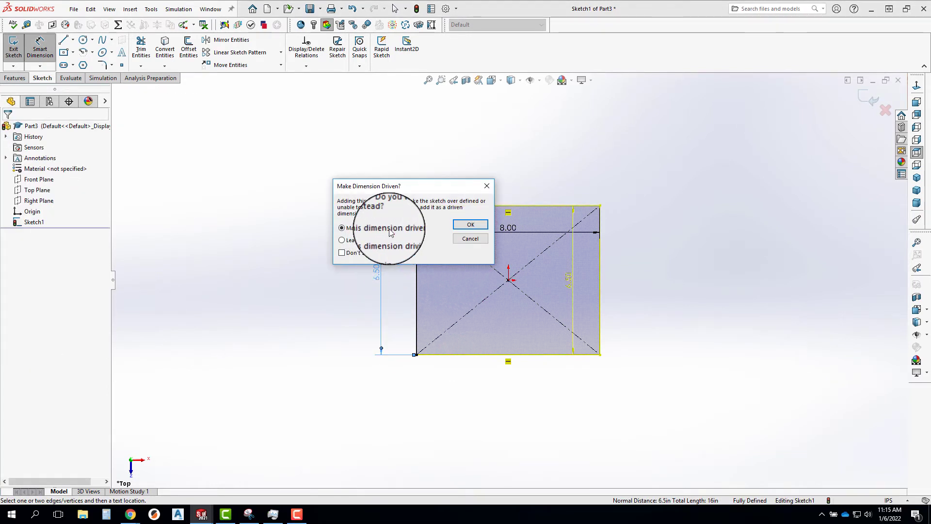
click(471, 227)
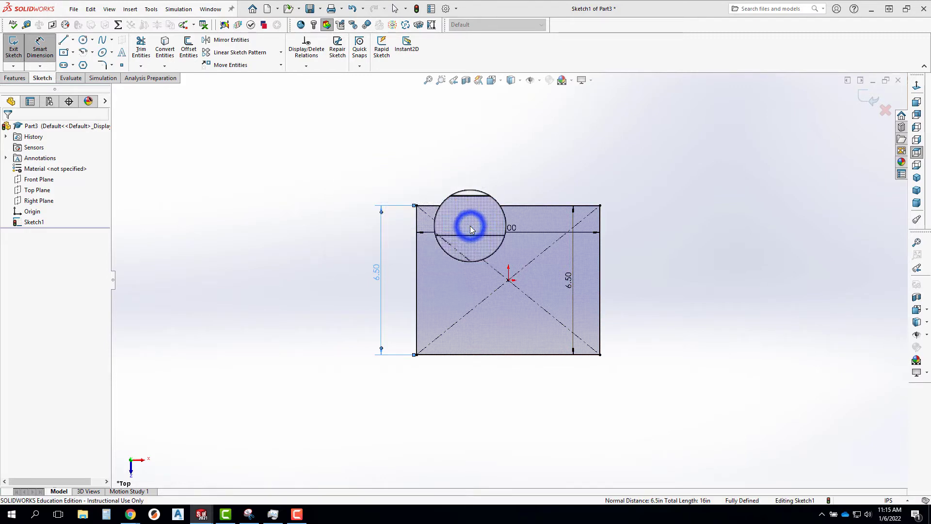
Move the driving 6.5 in height dimension out of the rectangle to its right side and leave Smart Dimension
click(577, 283)
click(682, 282)
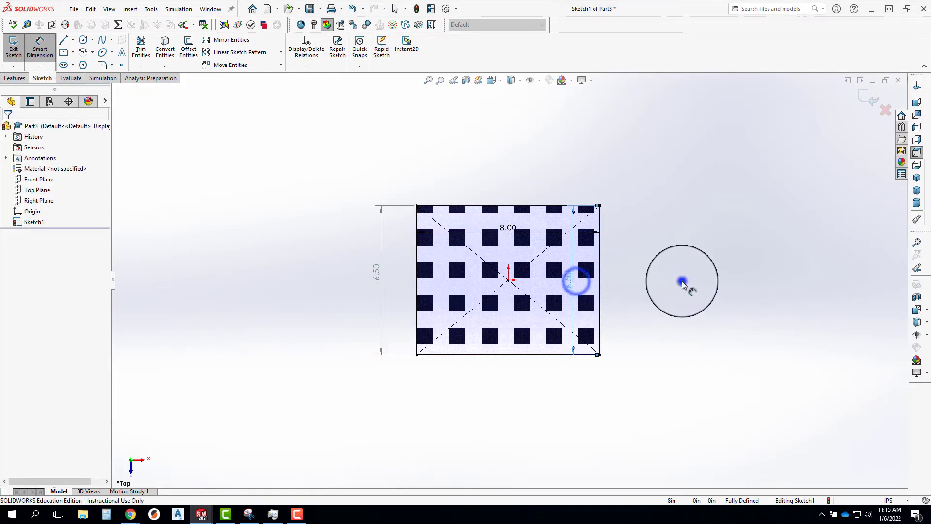
drag(569, 279, 681, 286)
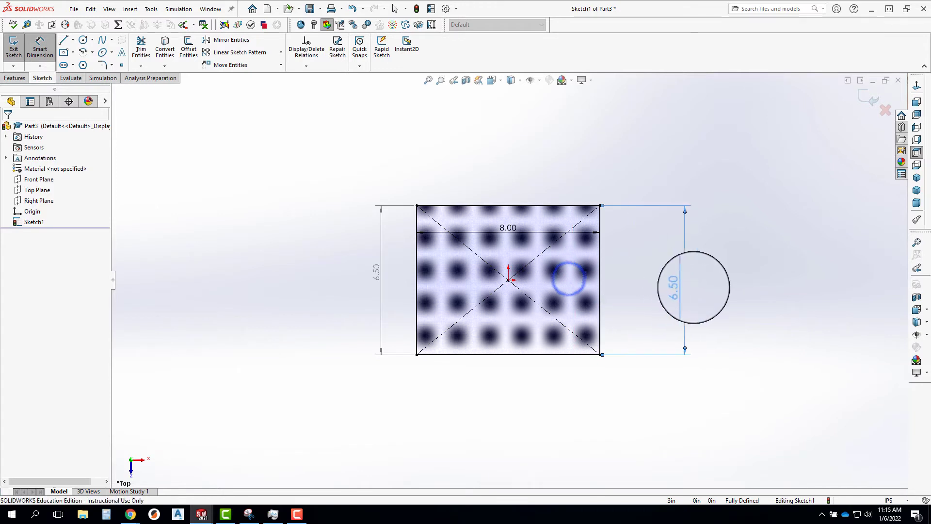
key(Escape)
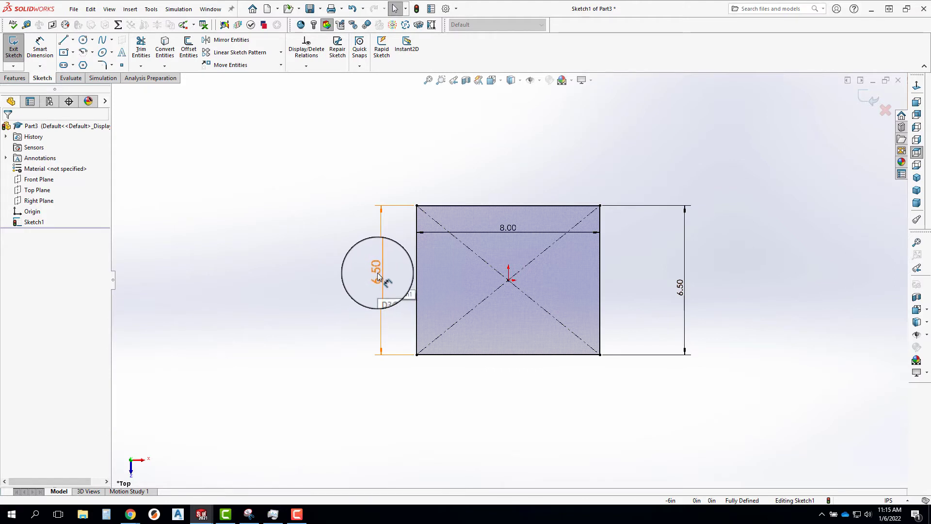
Set the driving height dimension on the rectangle's right side to 7 in
double_click(682, 288)
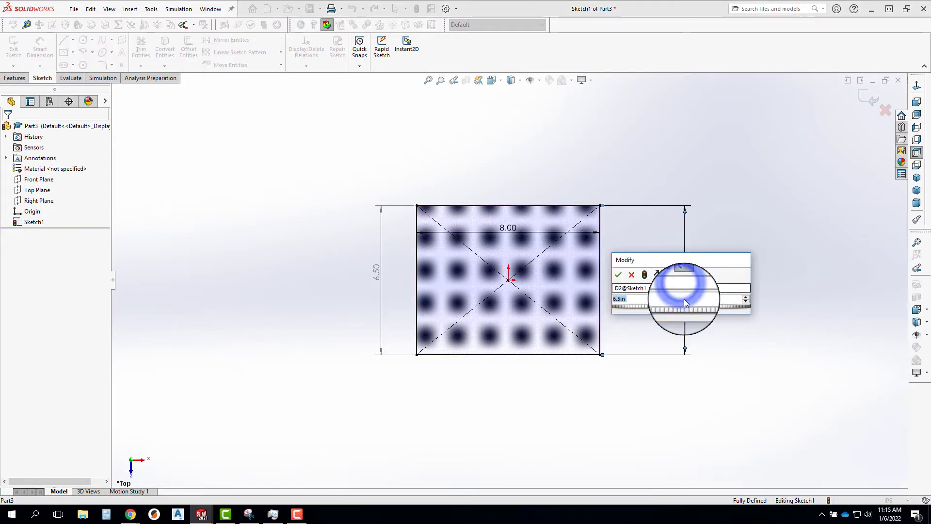
text(7)
key(Return)
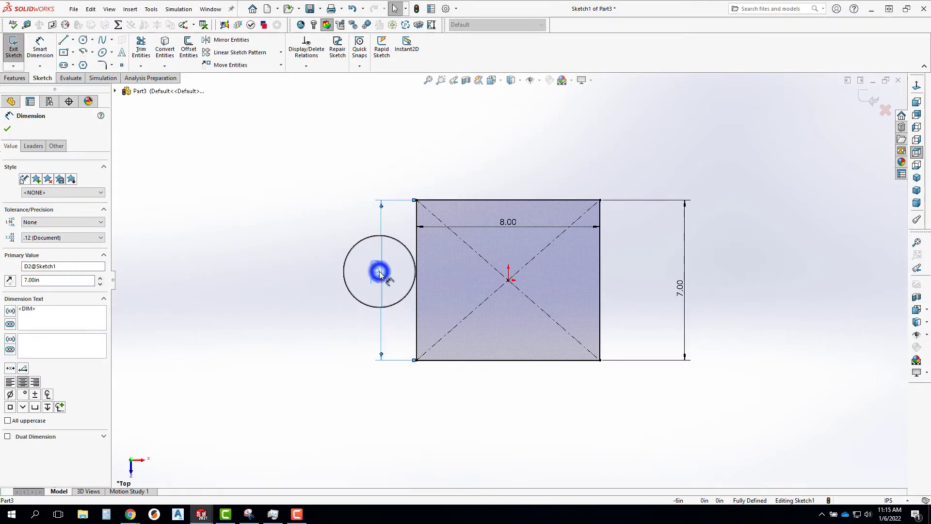
Try to edit the driven height dimension on the rectangle's left side and delete that dimension
double_click(380, 274)
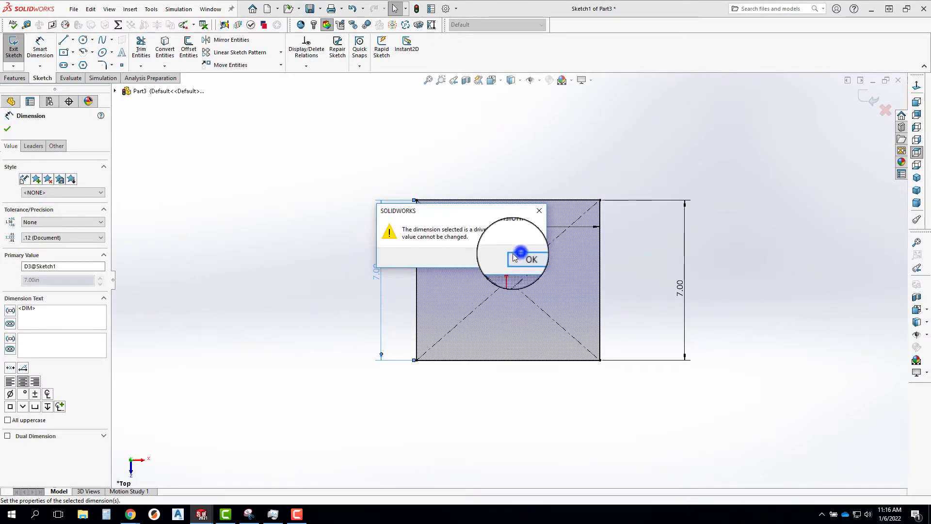
click(515, 257)
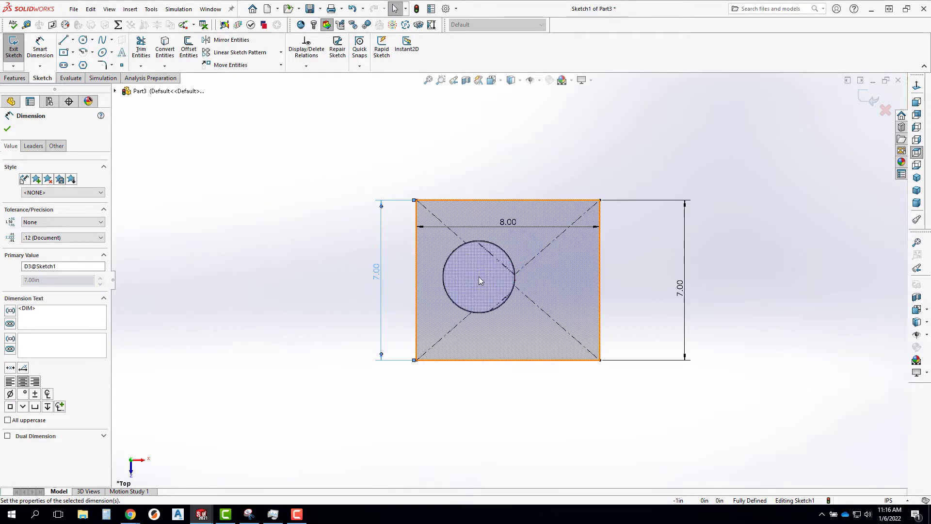
key(Escape)
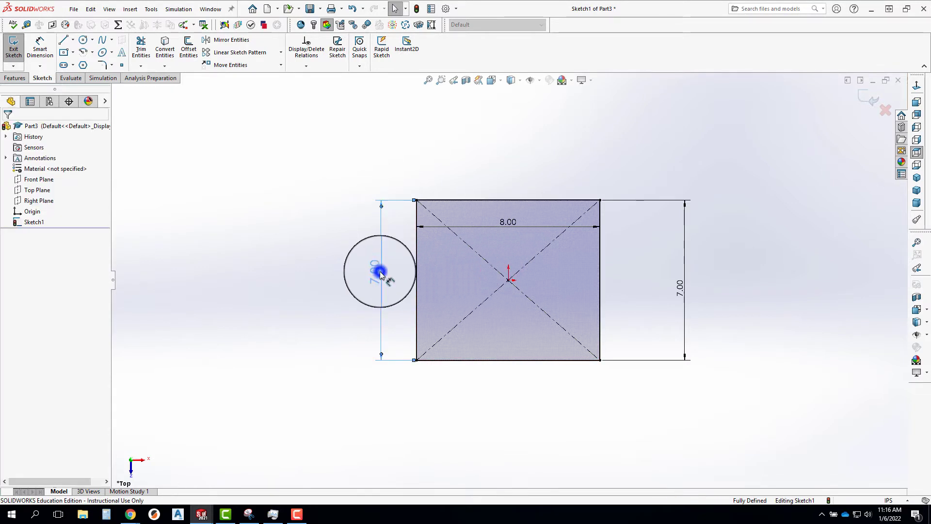
click(381, 274)
key(Delete)
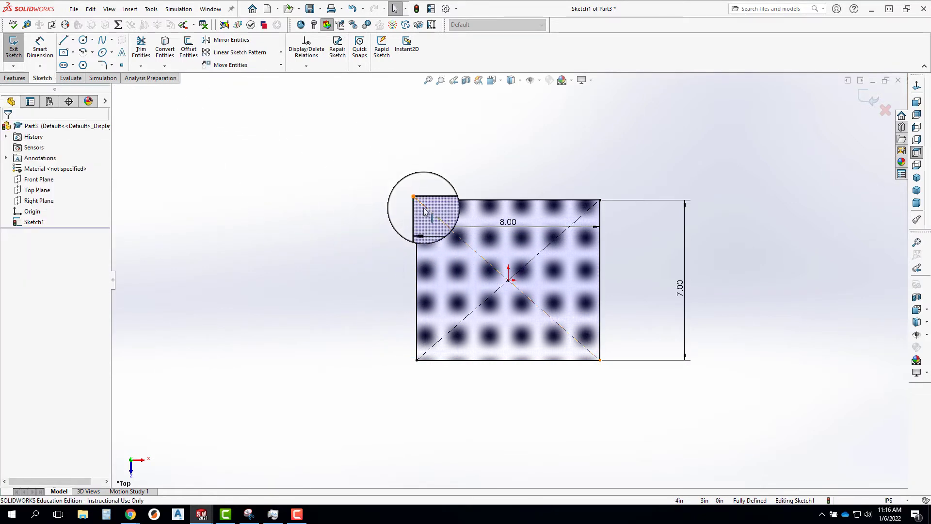
Dimension the height between the top and bottom edges on the rectangle's left side, leaving the new dimension driving
right_drag(437, 210, 458, 192)
click(451, 200)
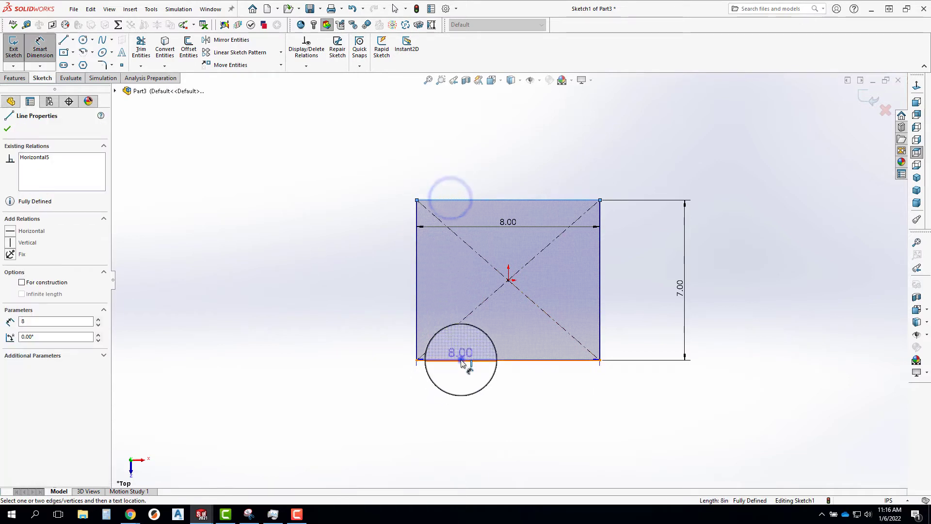
click(461, 360)
click(360, 265)
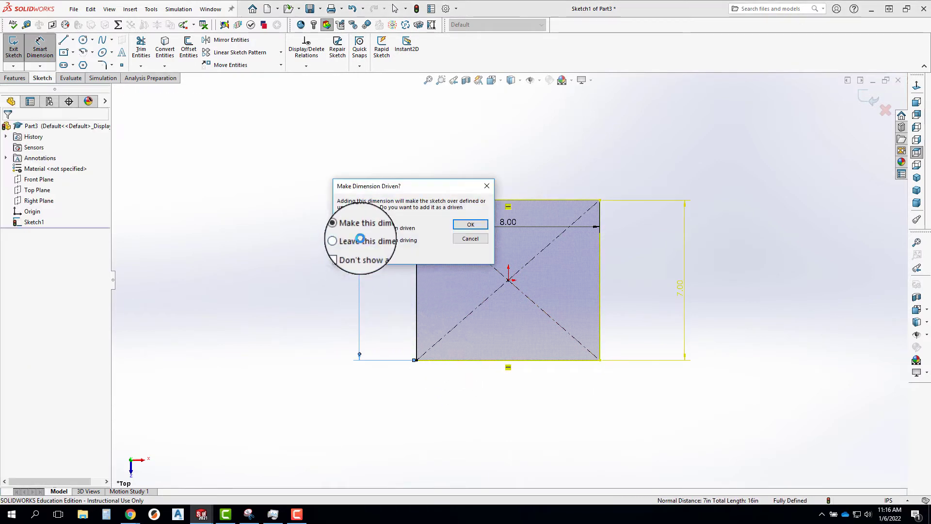
click(379, 243)
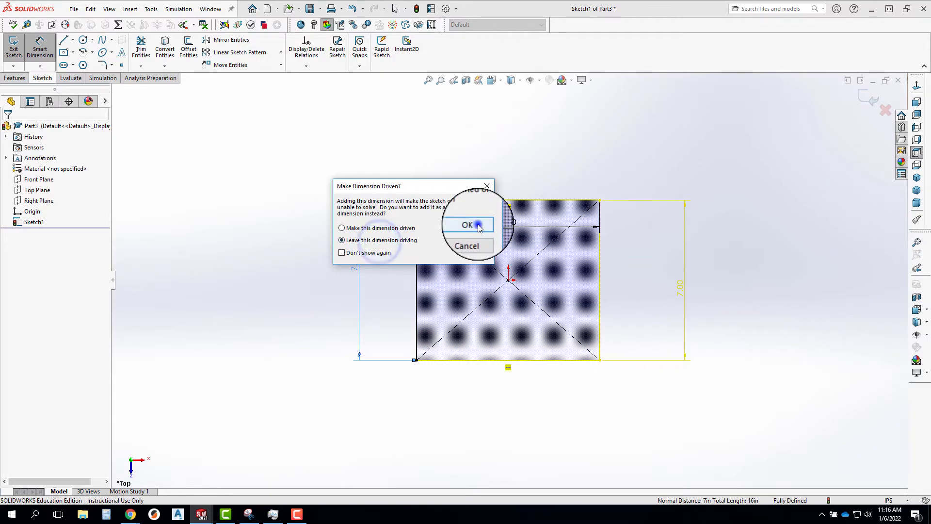
click(470, 225)
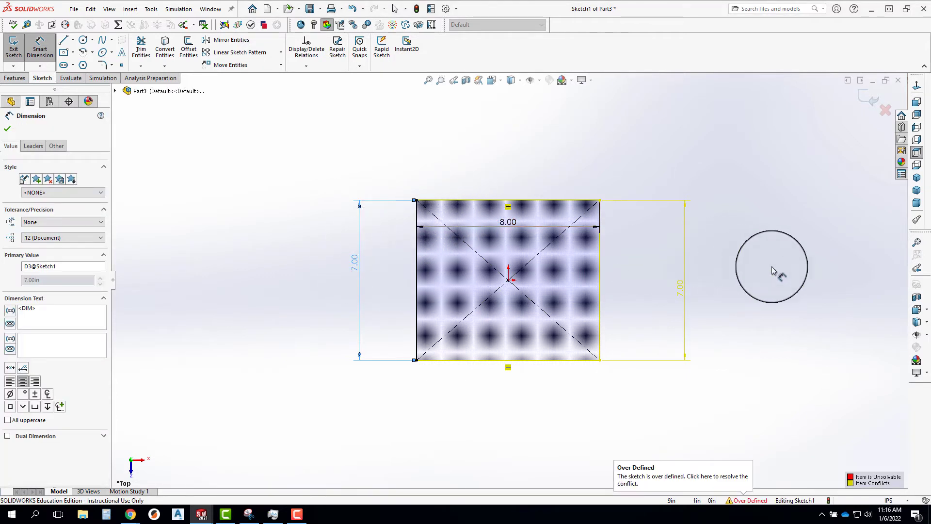
click(796, 411)
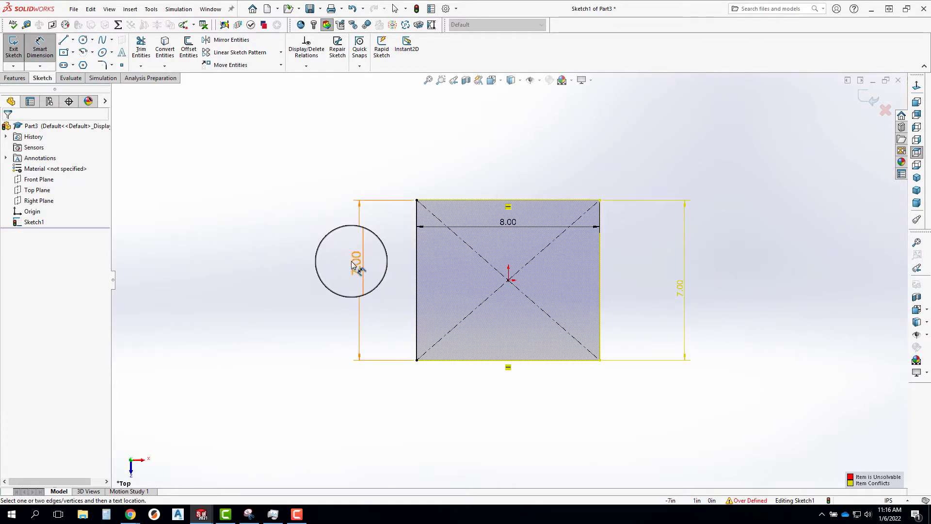
Delete the height dimension on the rectangle's right side and set the left one to 6.5 in
click(690, 291)
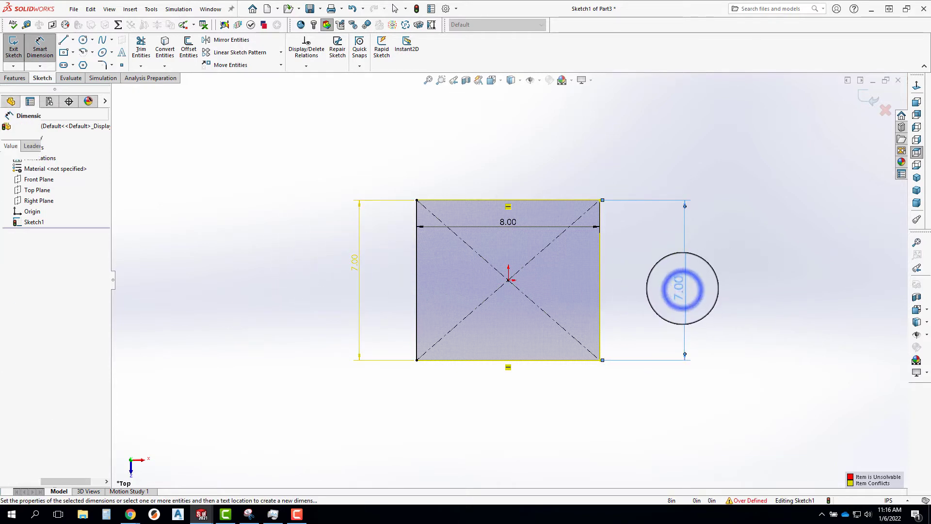
key(Delete)
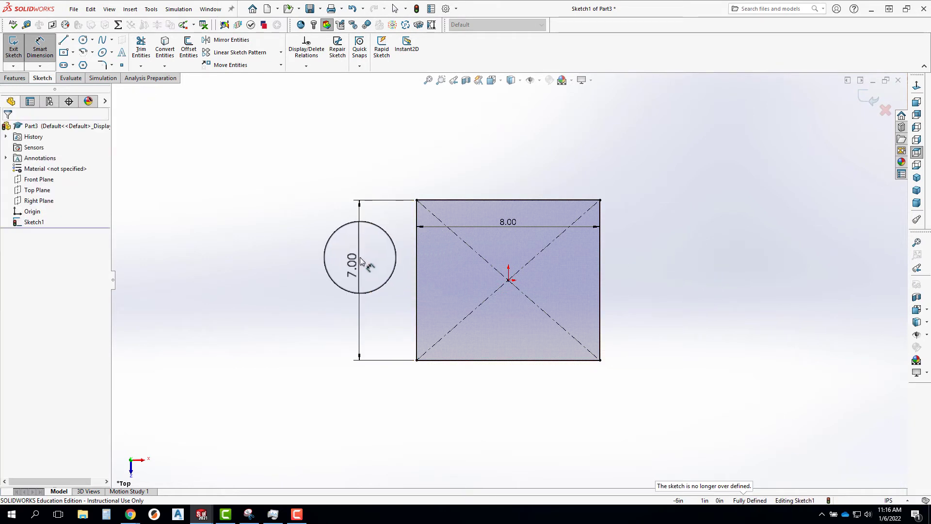
drag(361, 257, 361, 268)
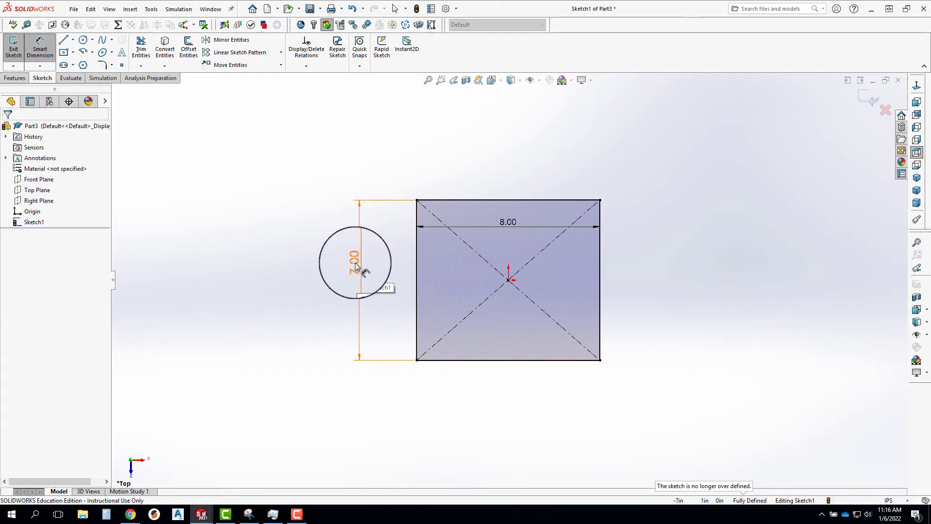
double_click(357, 266)
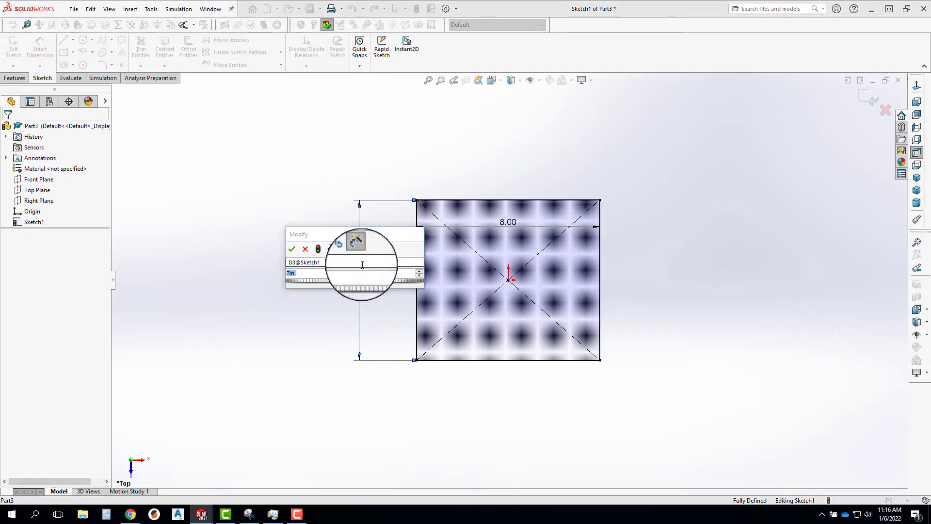
text(6.5)
key(Return)
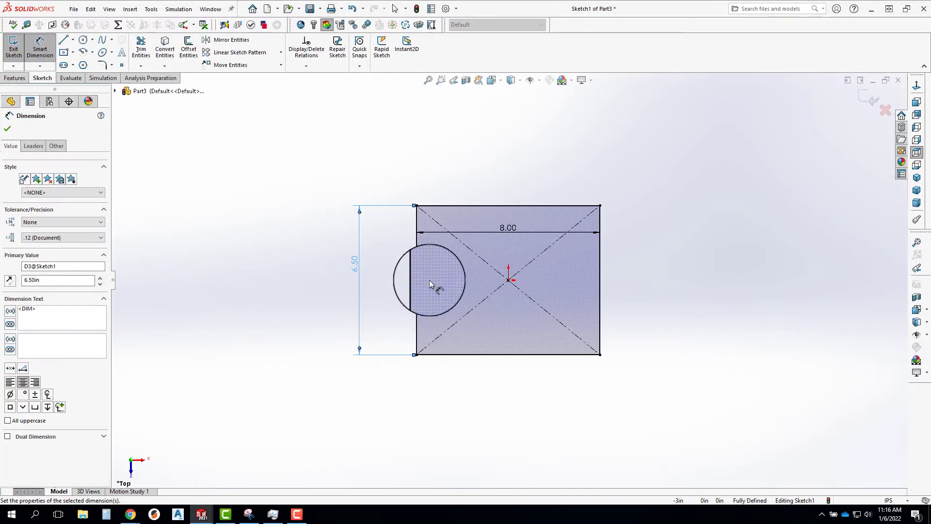
Move the 8 in width dimension above the rectangle's top edge and leave Smart Dimension
drag(507, 228, 511, 178)
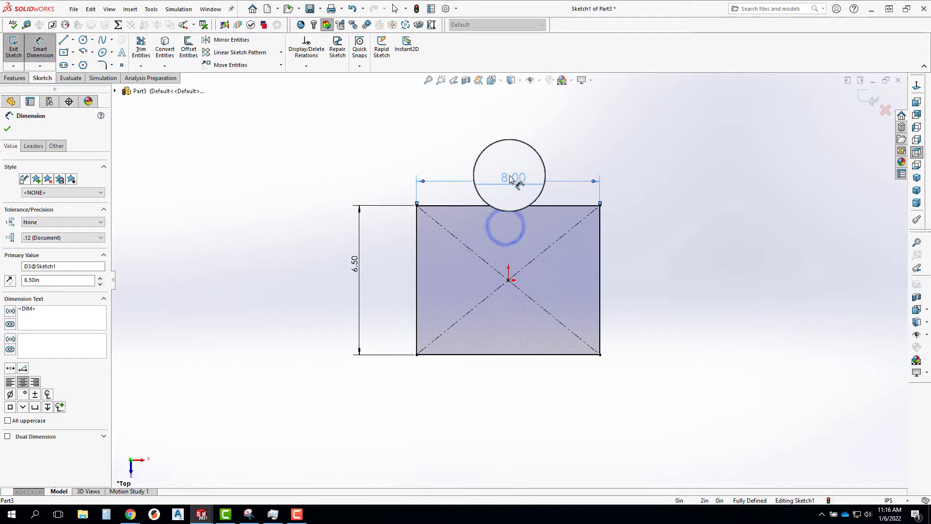
key(Escape)
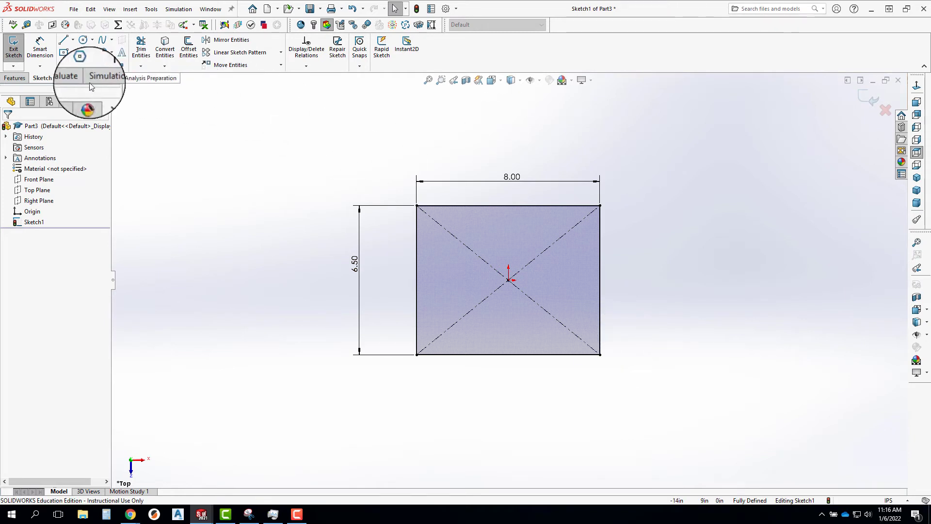
Extrude the 8 by 6.5 in rectangle to a blind depth of 3/16 in (0.188 in)
click(16, 79)
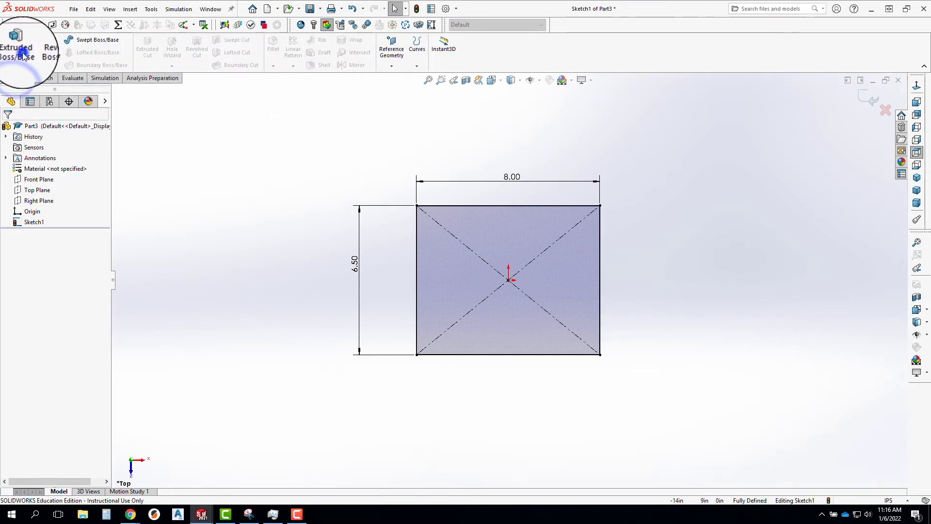
click(18, 53)
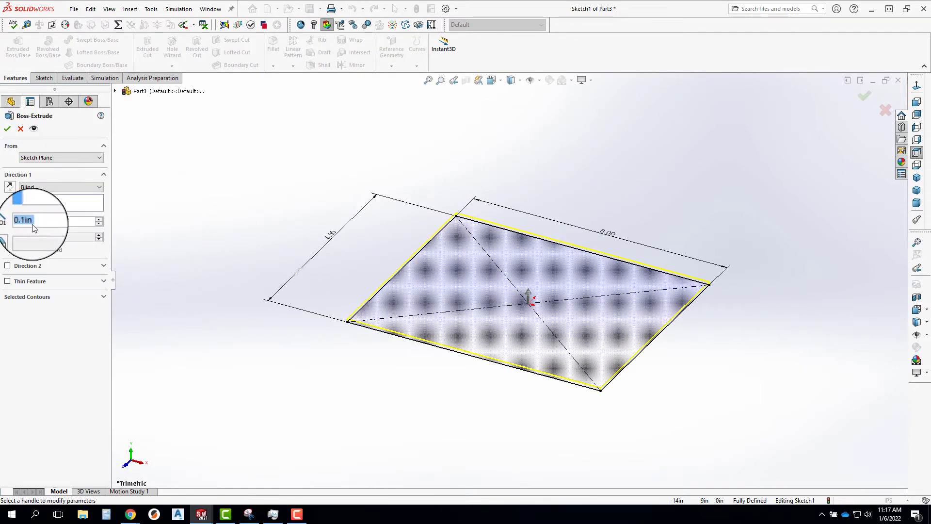
text(3)
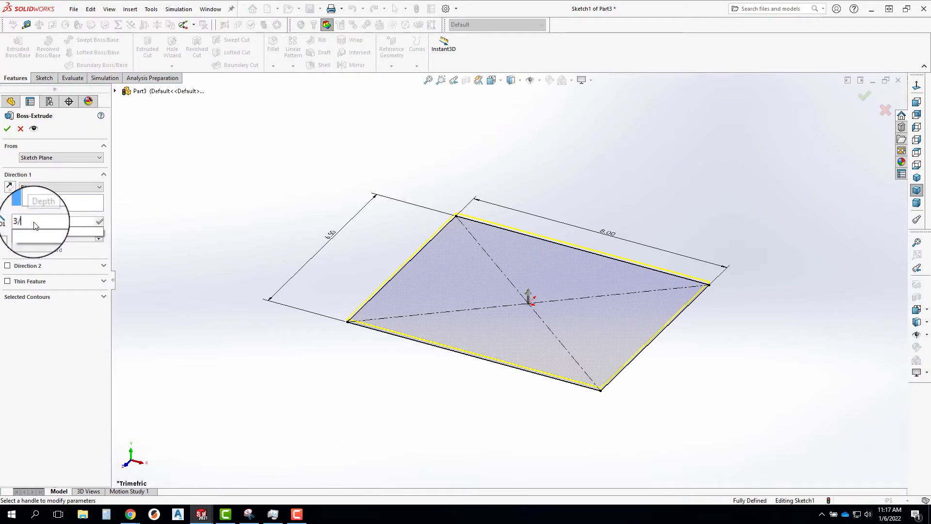
click(7, 130)
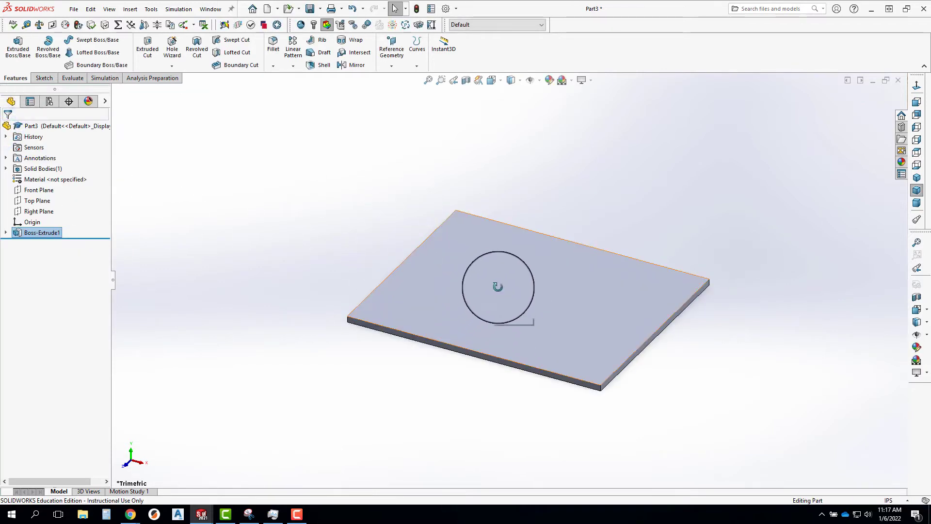
Start a new sketch on the large top face of the extruded plate, viewed square-on
middle_drag(498, 286, 510, 322)
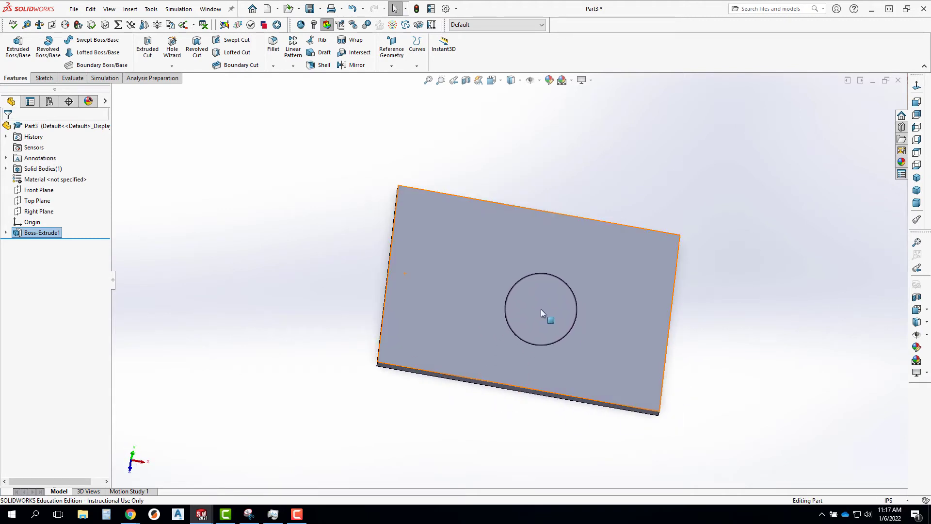
mouse_move(542, 310)
mouse_down()
mouse_move(509, 308)
mouse_move(505, 270)
mouse_move(438, 269)
mouse_move(437, 236)
mouse_move(311, 219)
mouse_up()
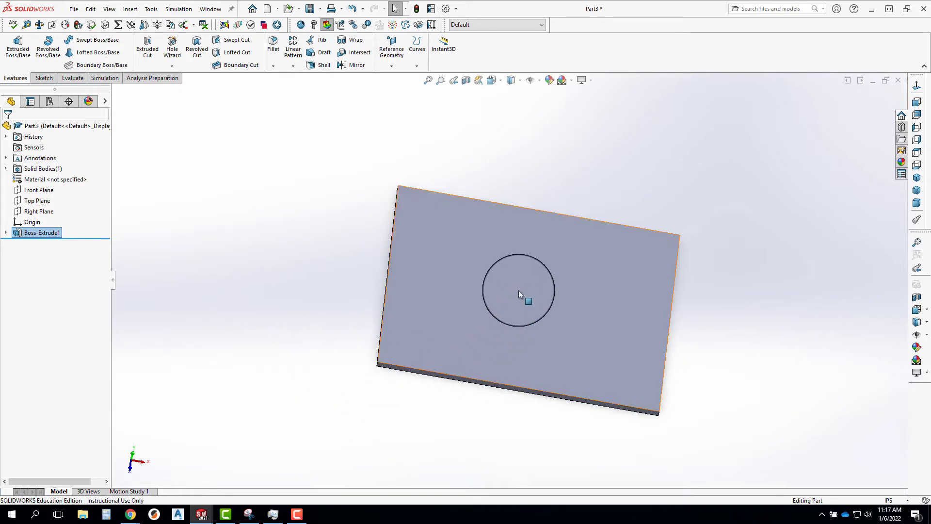
click(518, 289)
click(561, 263)
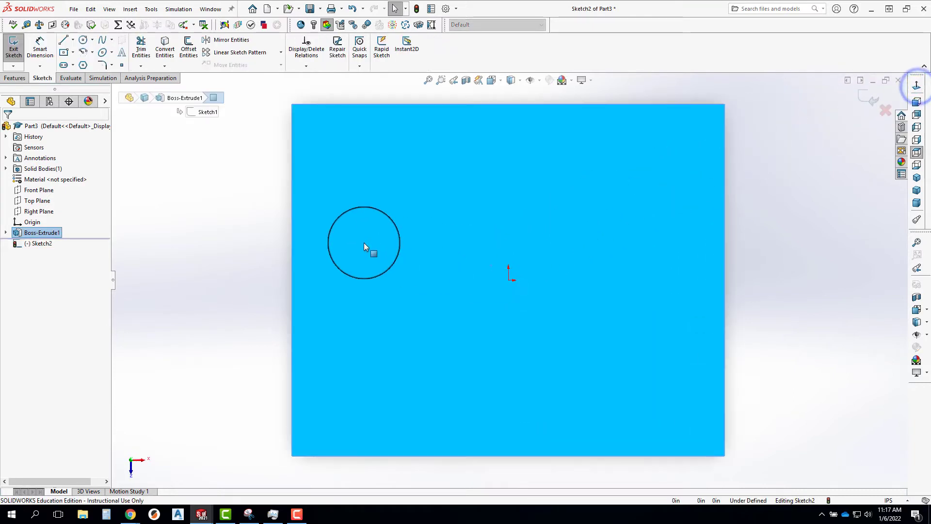
Sketch a corner rectangle inside the plate's top face and move its upper-left and lower-right corners to make it about 5.6 in wide
click(74, 52)
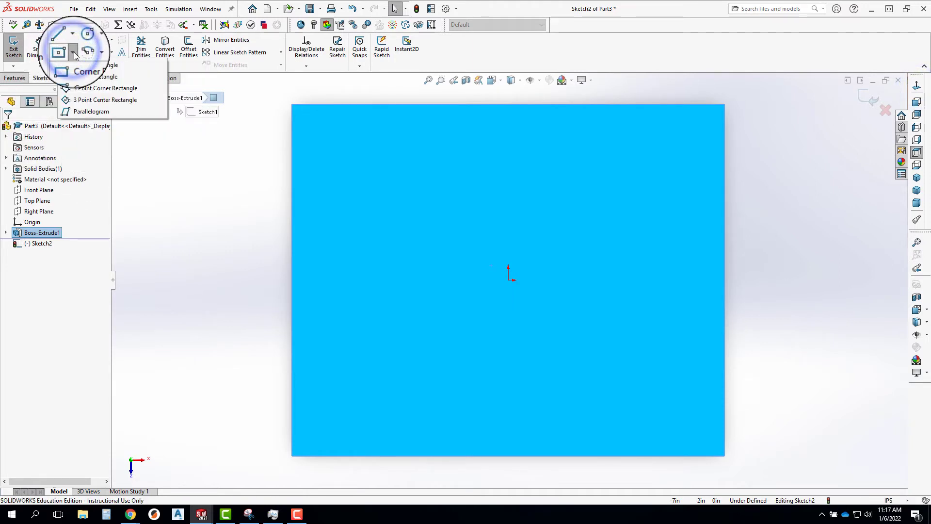
click(66, 78)
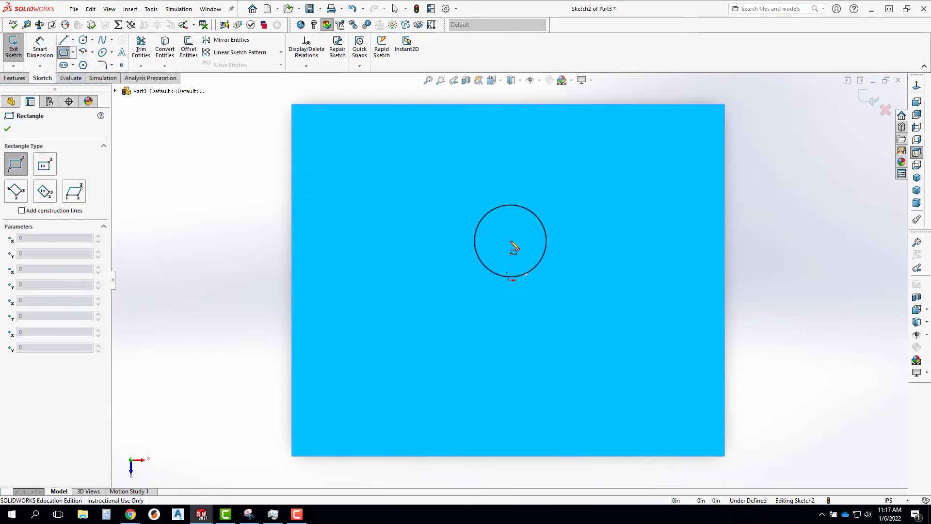
click(339, 151)
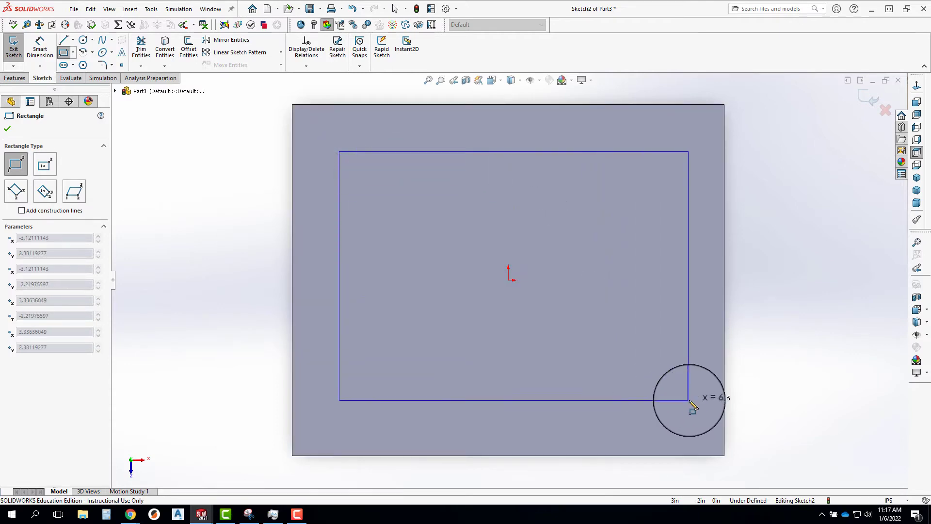
click(686, 414)
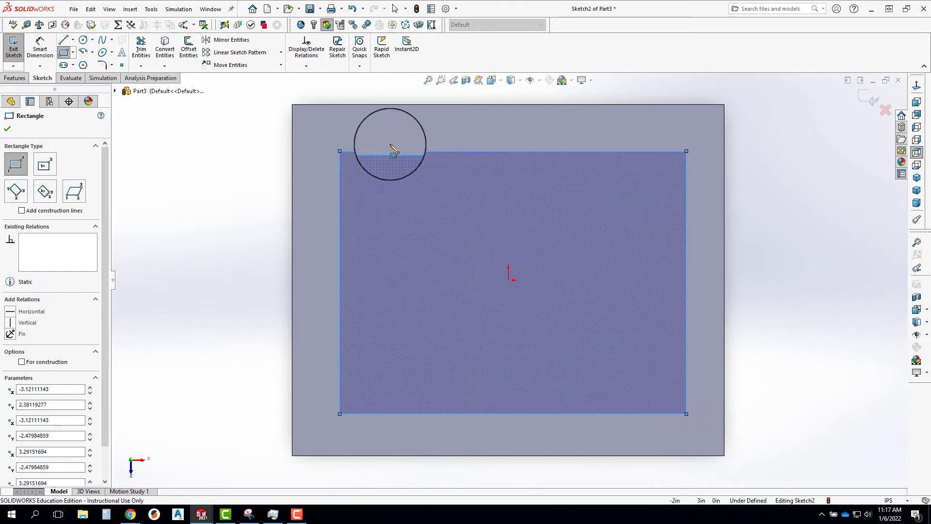
key(Escape)
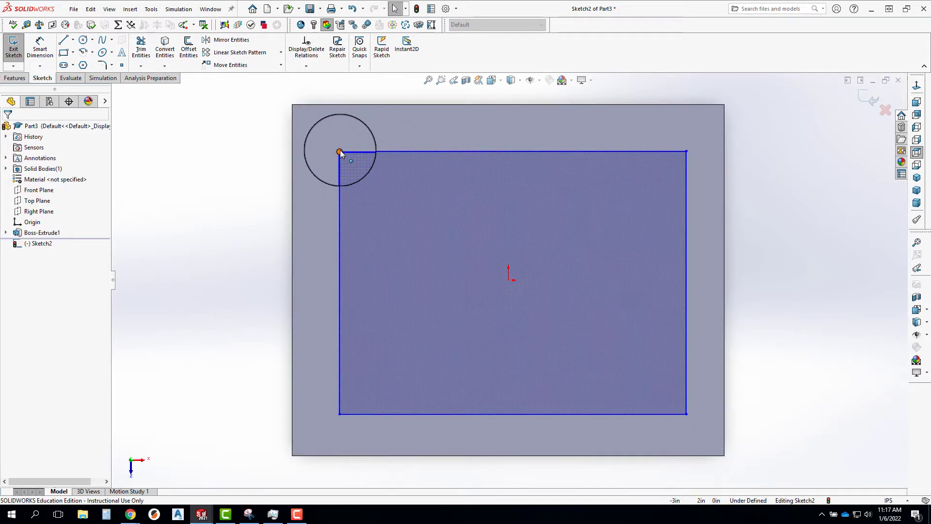
mouse_move(340, 152)
mouse_down()
mouse_move(435, 236)
mouse_move(380, 182)
mouse_move(306, 153)
mouse_move(336, 138)
mouse_up()
drag(687, 414, 640, 369)
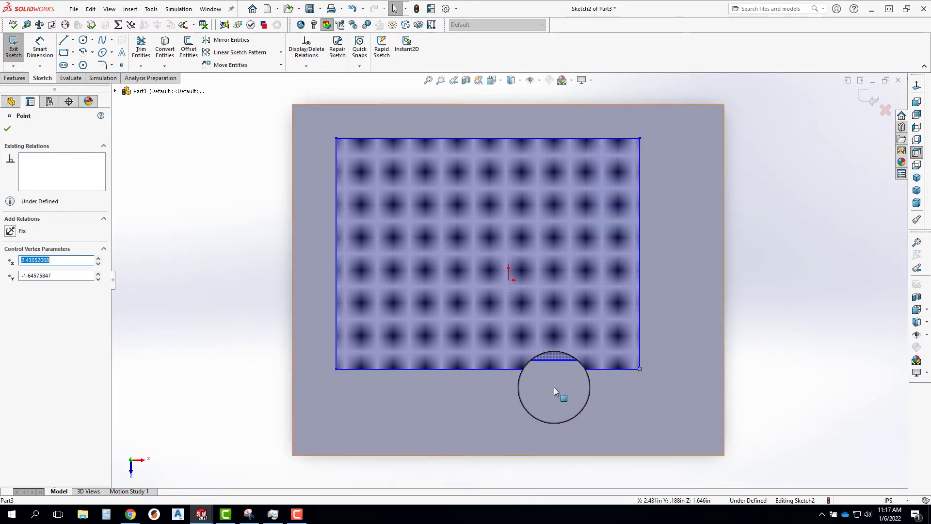
Delete the horizontal relation from the rectangle's bottom line, try moving the lower-right corner inward, and undo that move
click(470, 368)
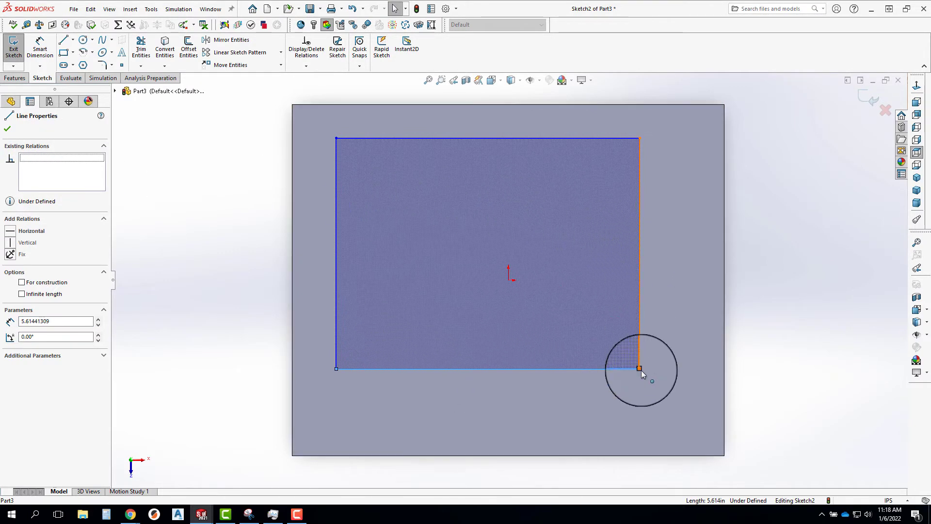
click(653, 377)
click(615, 368)
drag(640, 369, 593, 368)
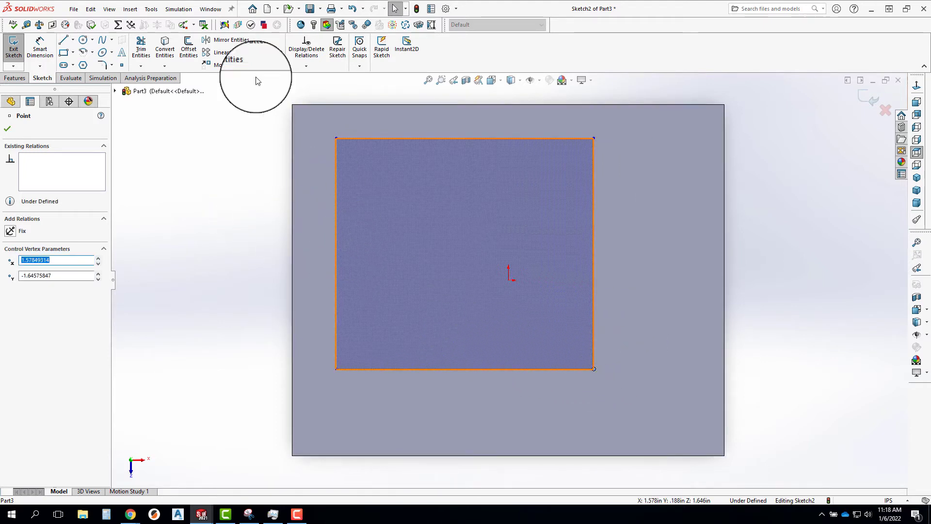
click(352, 8)
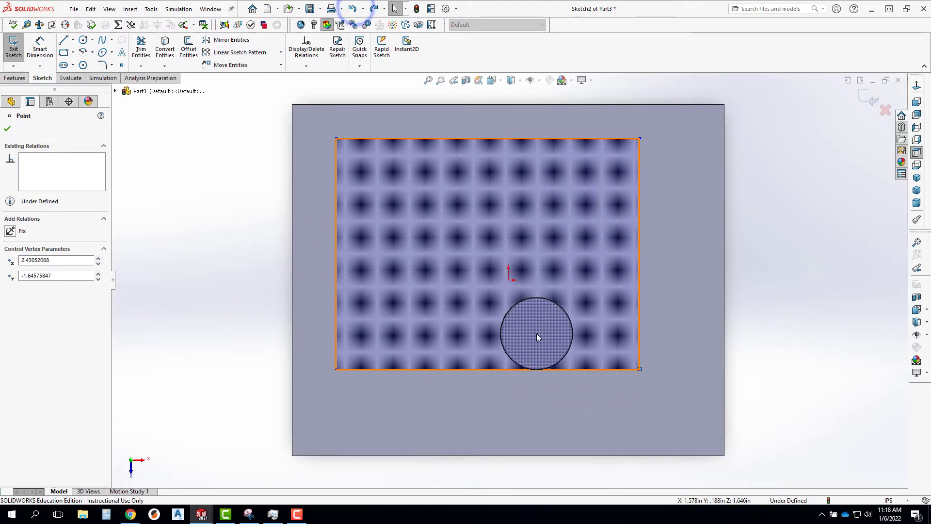
Try pulling the rectangle's lower-right corner out of square, and undo both that move and the relation deletion
drag(641, 369, 625, 398)
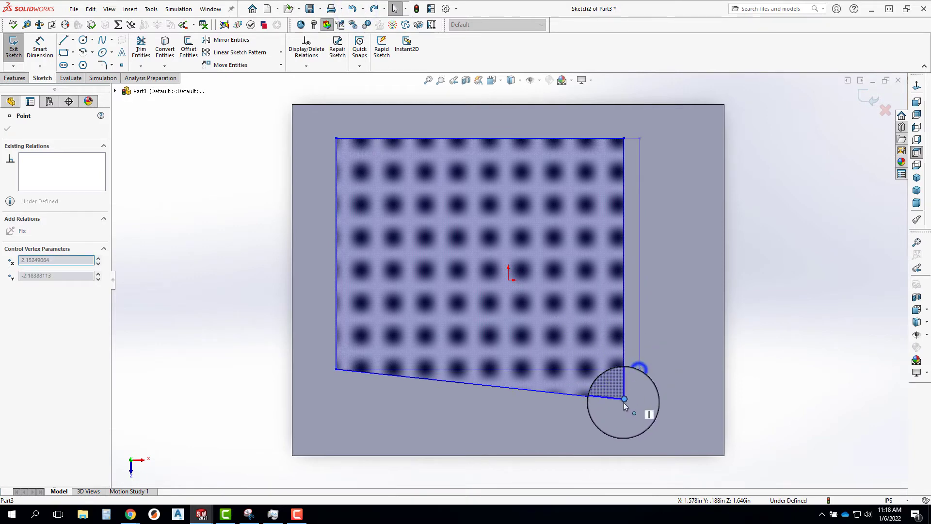
click(363, 8)
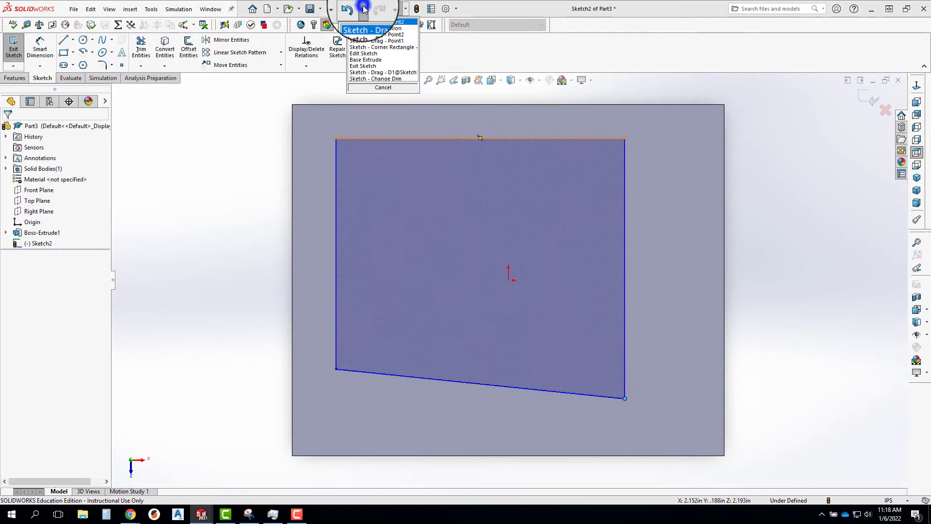
click(370, 32)
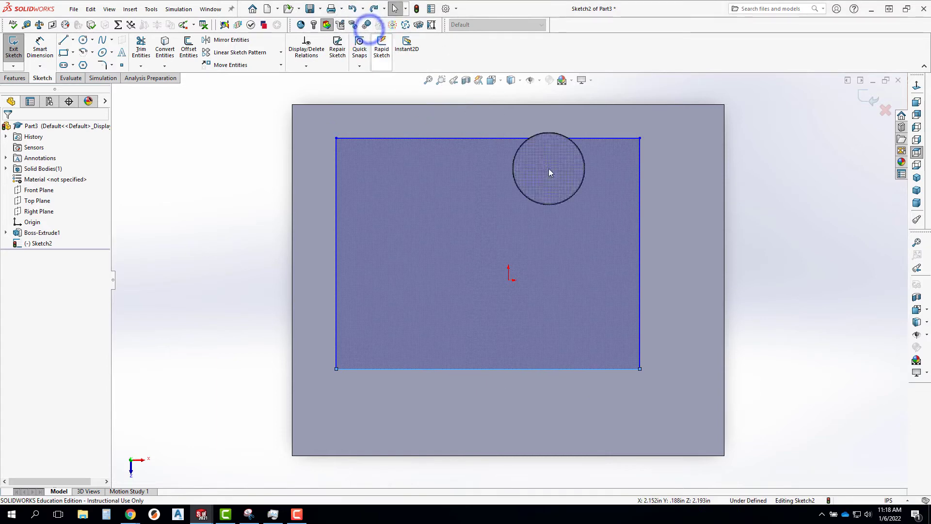
Enlarge the inner rectangle from its lower-right corner and dimension its top line to a width of 5 in
drag(642, 371, 683, 392)
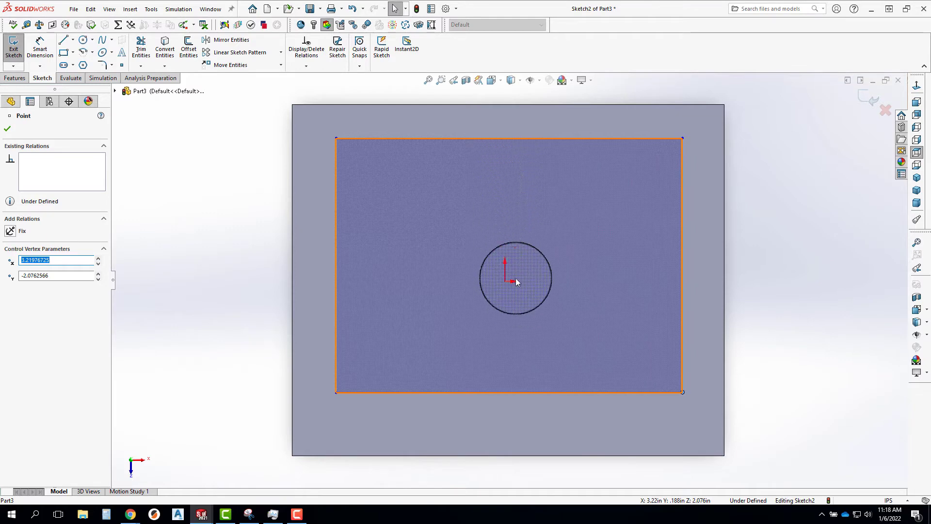
right_drag(555, 199, 527, 142)
click(528, 140)
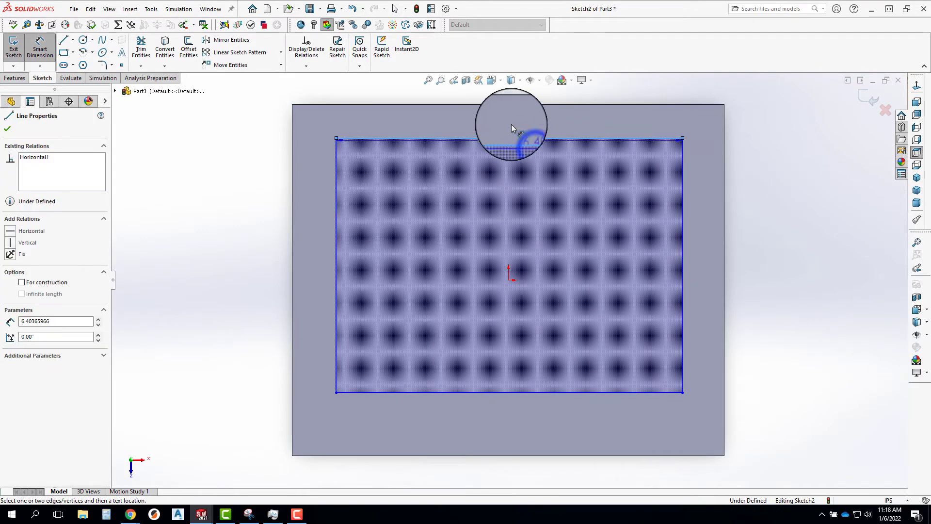
click(505, 125)
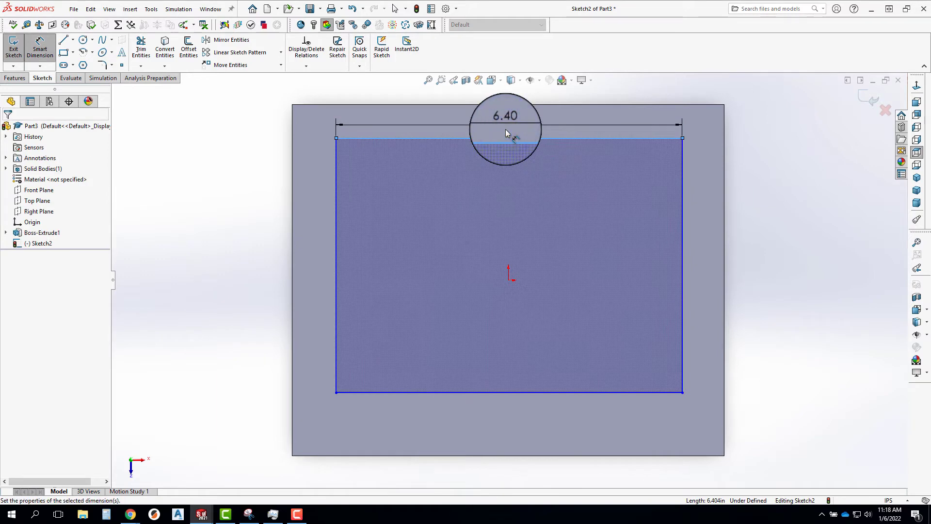
text(5)
key(Return)
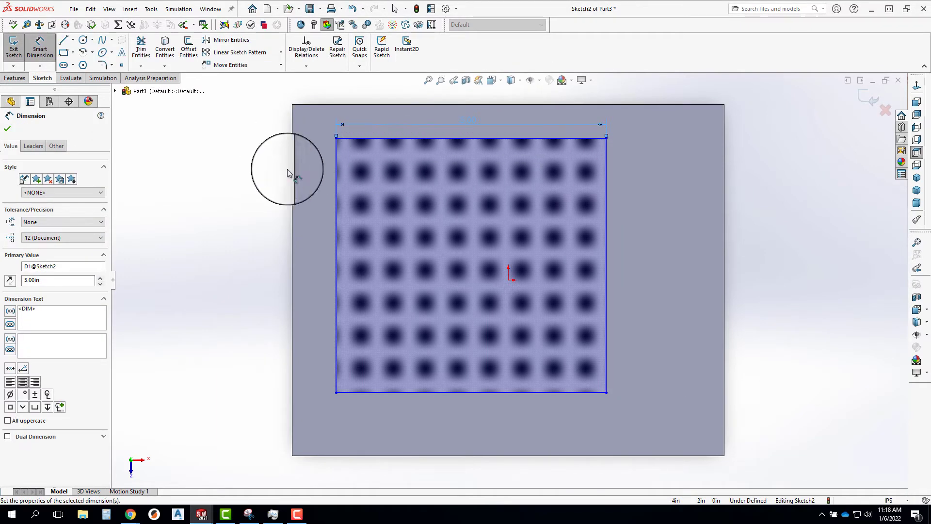
click(822, 241)
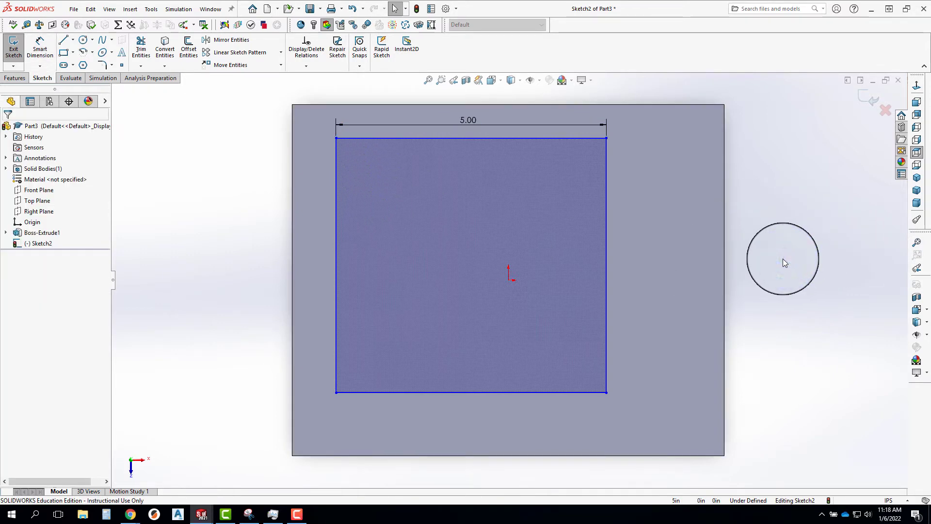
Dimension the inner rectangle's right line to a height of 4 in and leave Smart Dimension
key(Return)
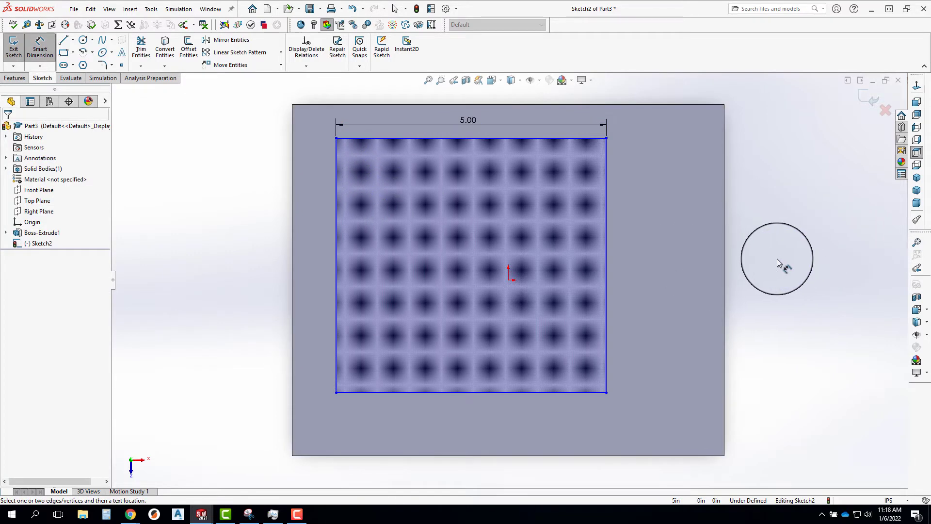
click(606, 250)
click(664, 266)
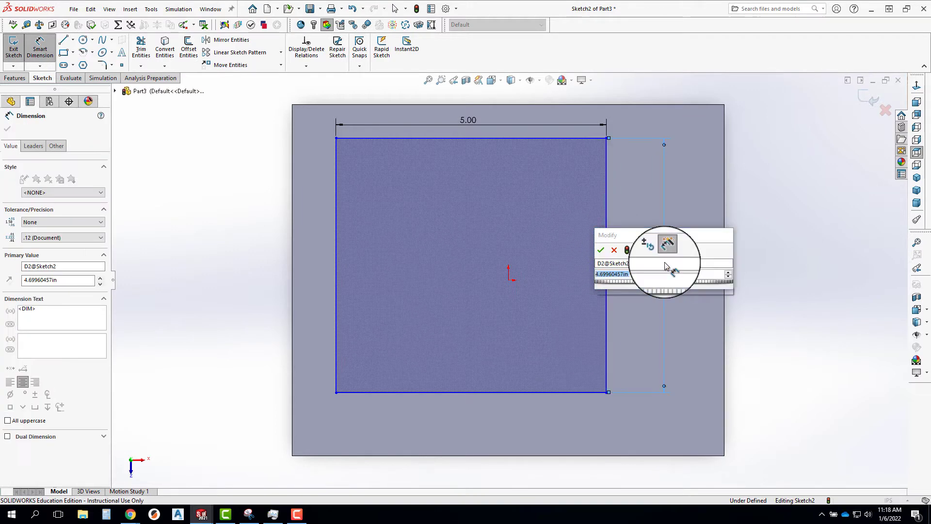
text(4)
key(Return)
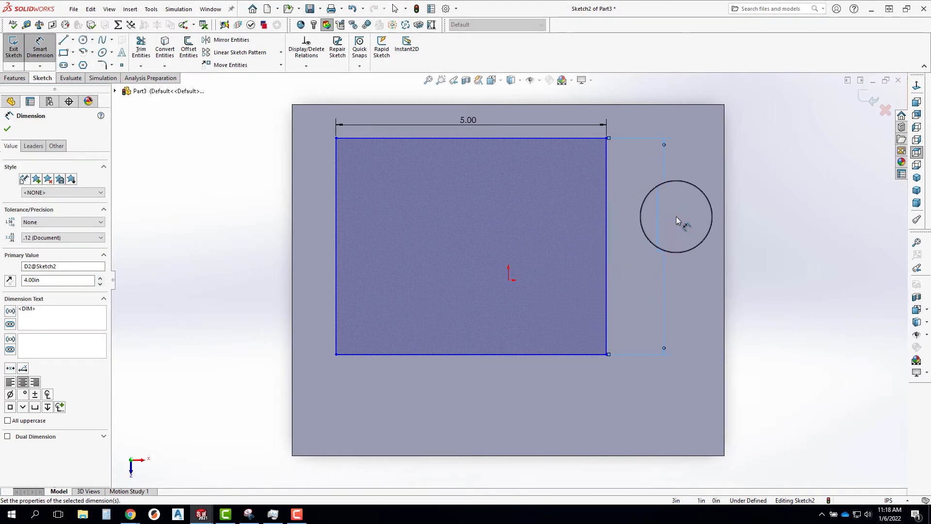
key(Escape)
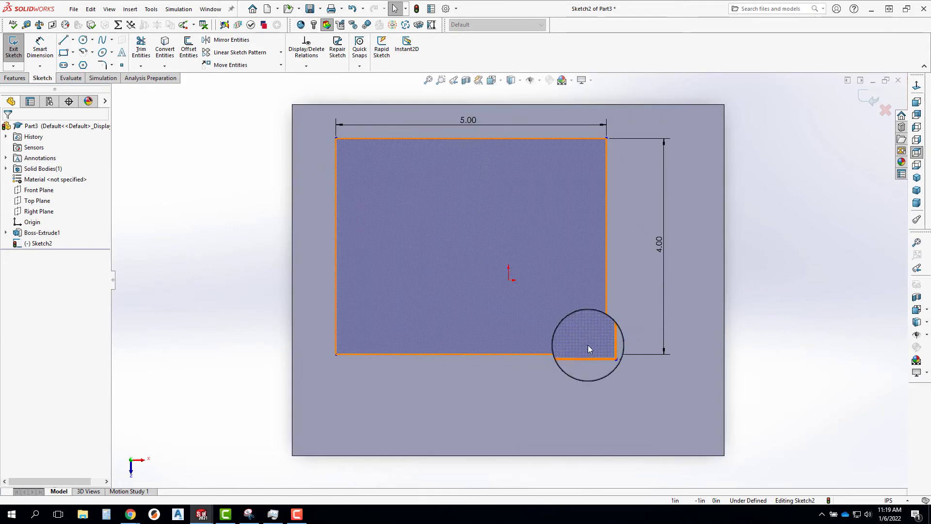
Measure the length of the plate's top edge, then close the measurement
click(543, 104)
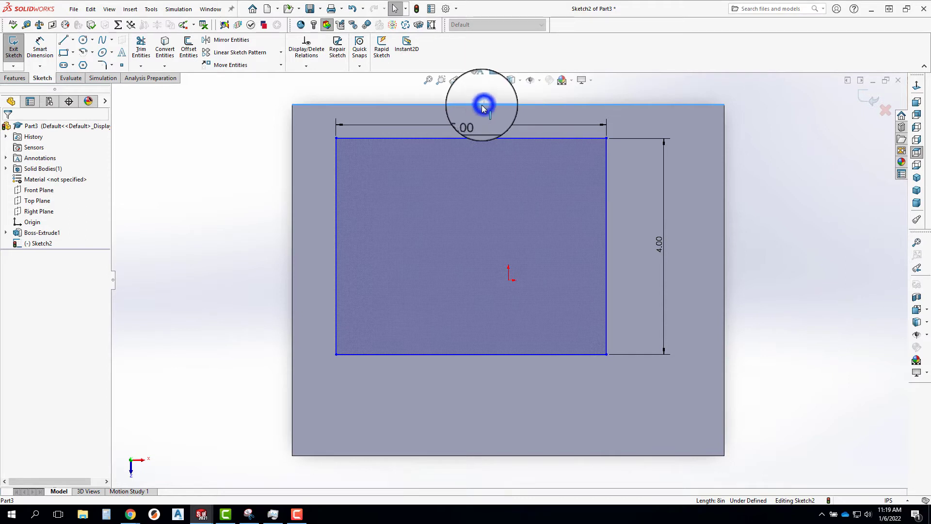
click(333, 105)
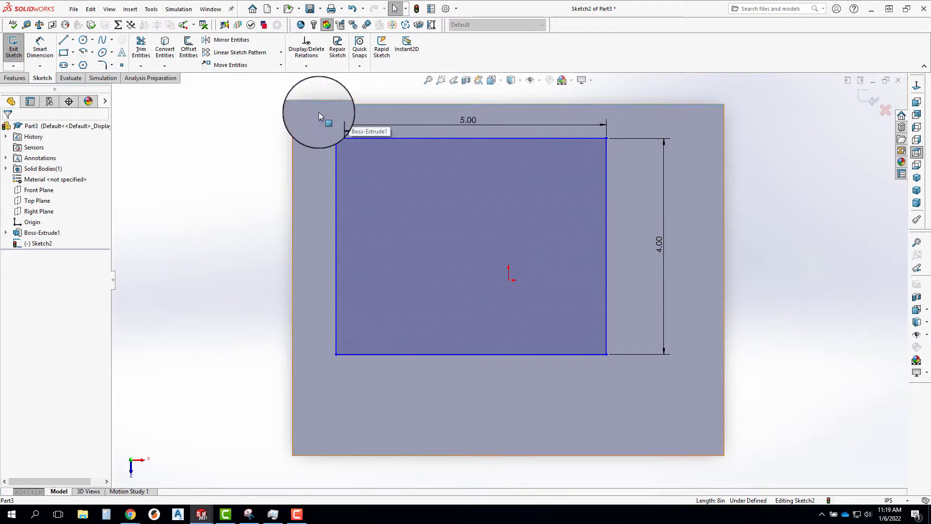
click(71, 78)
click(76, 42)
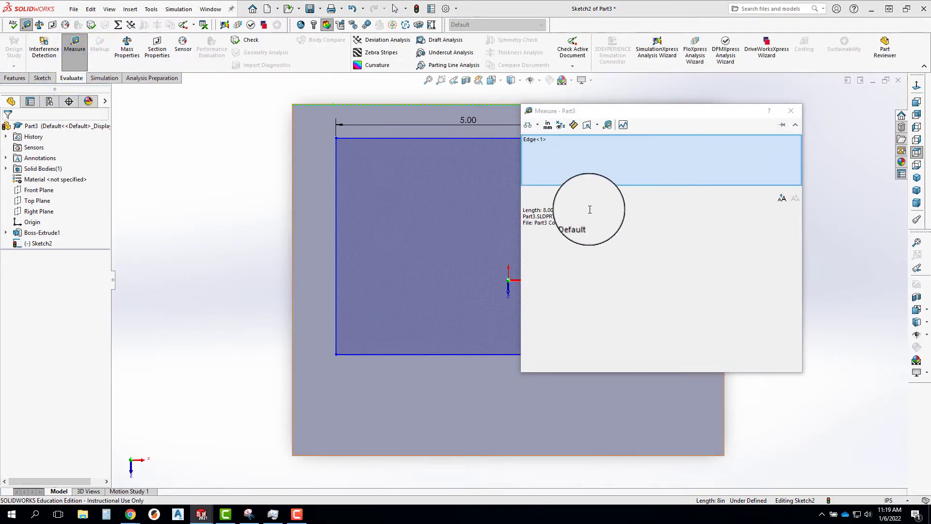
click(797, 113)
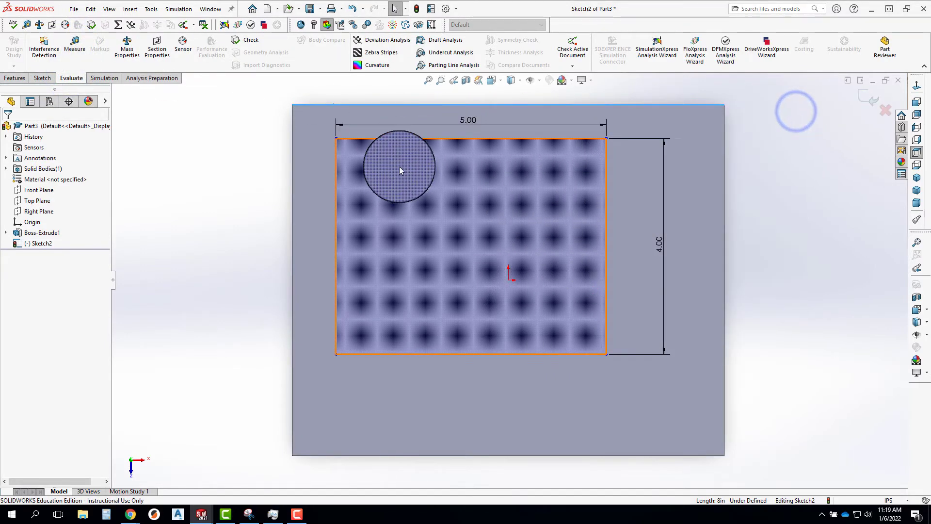
drag(406, 184, 342, 191)
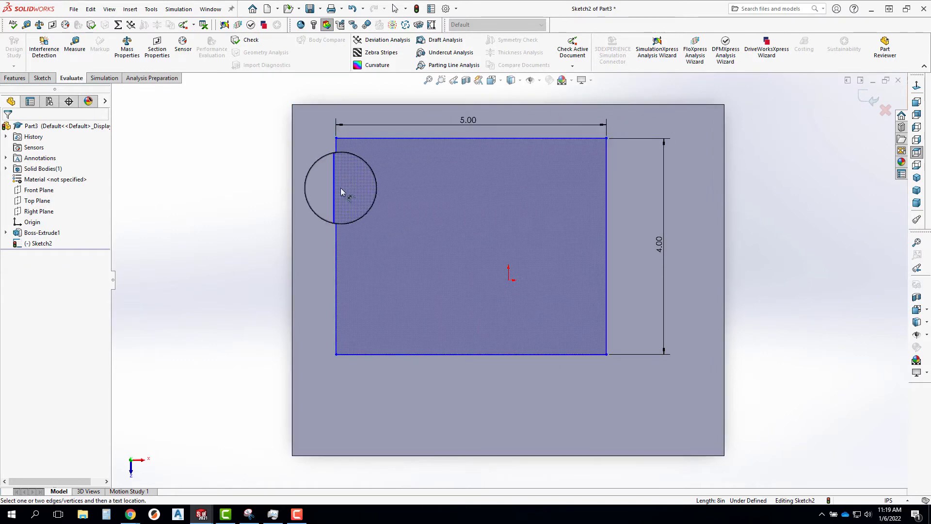
click(337, 192)
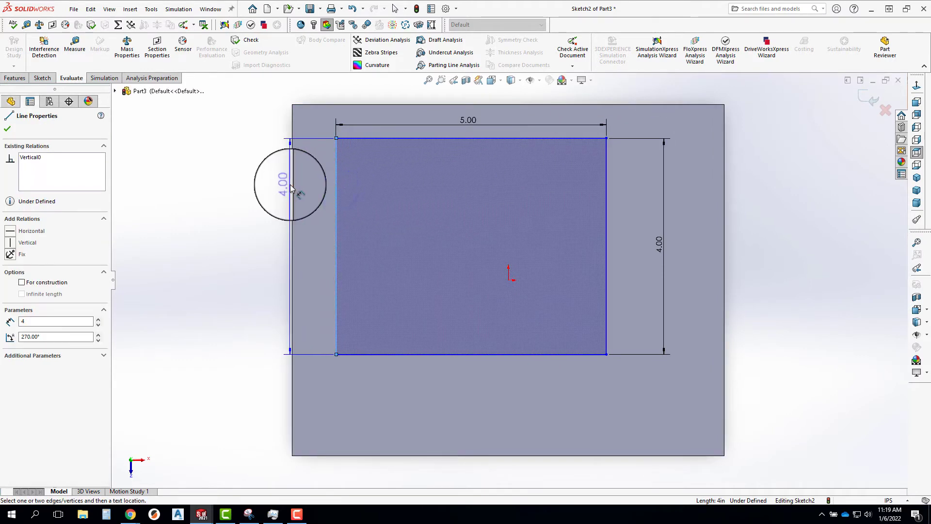
click(290, 187)
click(473, 239)
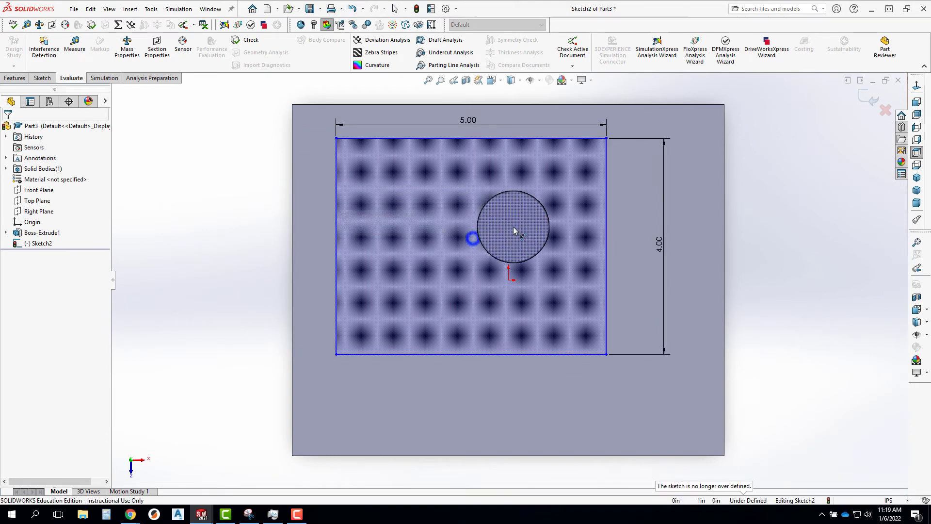
Dimension the inner rectangle's left line 1.5 in from the plate's left edge
mouse_move(514, 230)
mouse_down()
mouse_move(526, 174)
mouse_move(609, 191)
mouse_up()
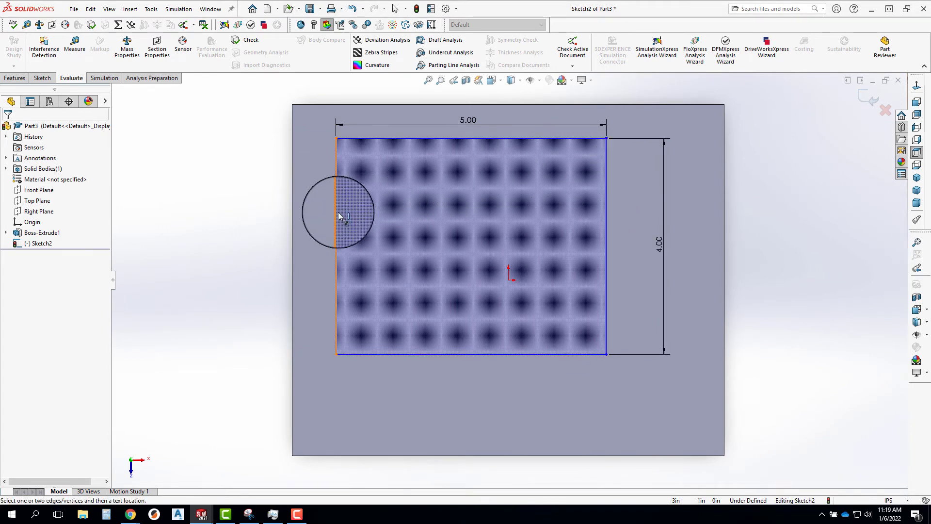
drag(339, 216, 293, 216)
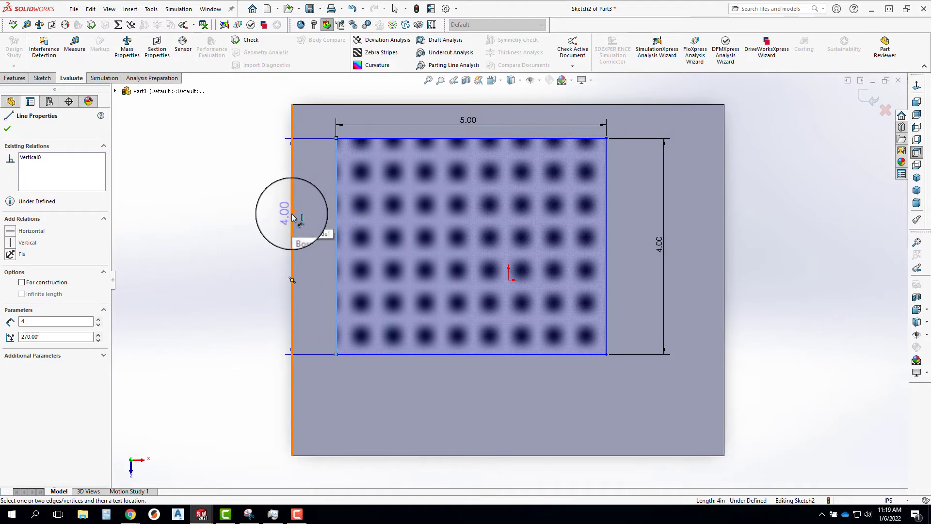
click(293, 217)
click(251, 196)
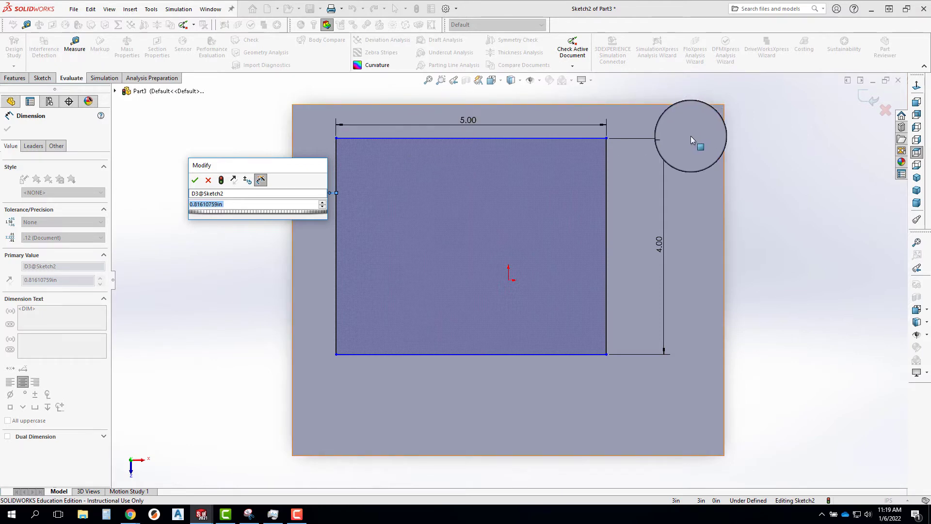
click(690, 137)
key(Return)
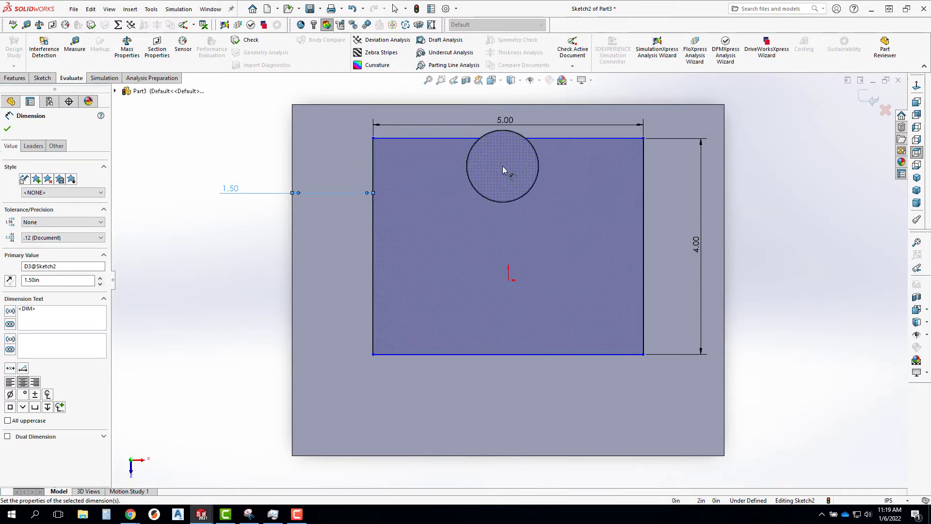
Dimension the inner rectangle's top line 1 in from the plate's top edge
click(451, 140)
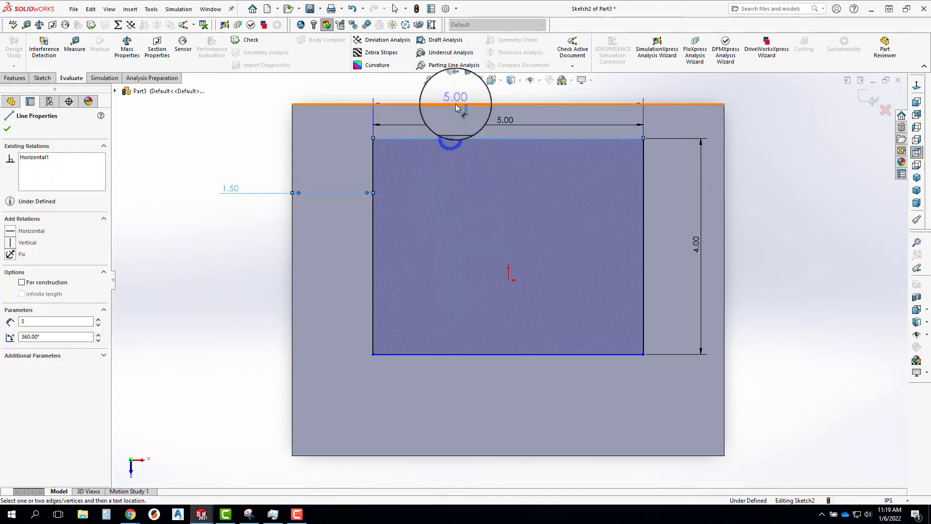
click(455, 104)
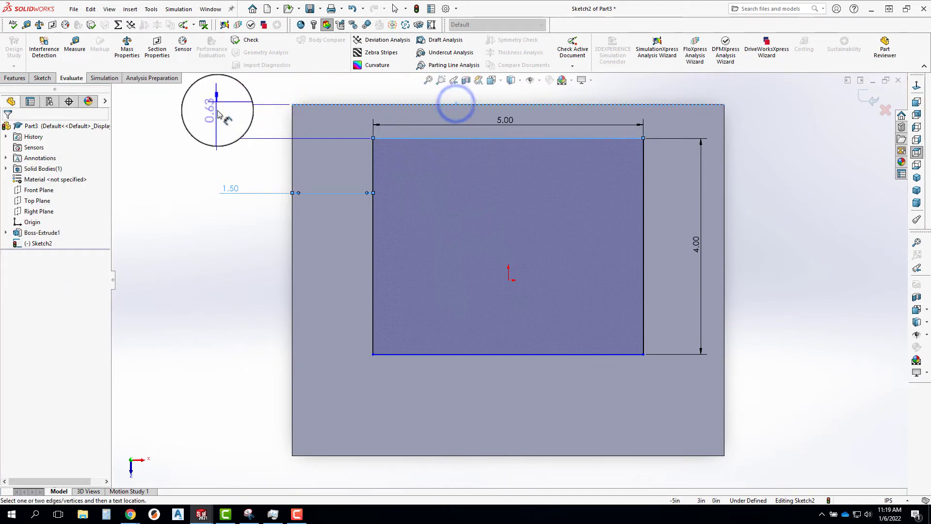
click(216, 121)
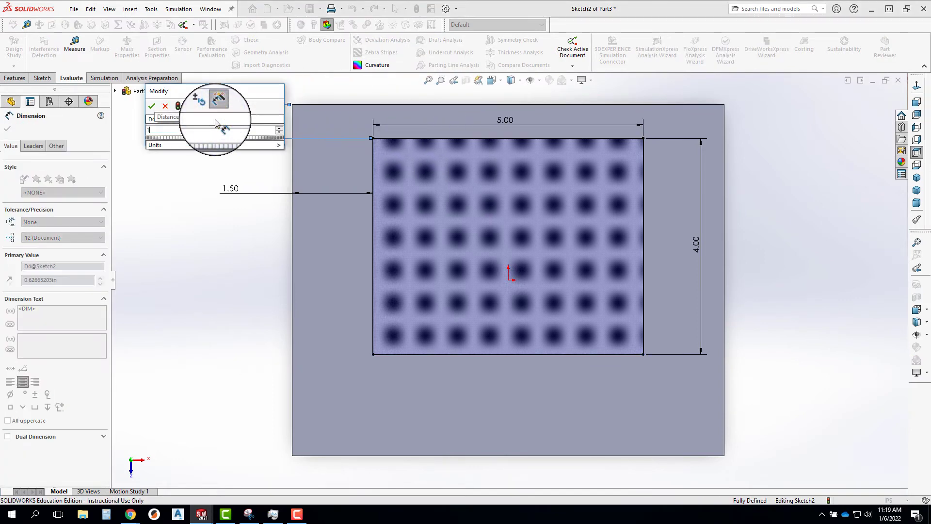
key(Return)
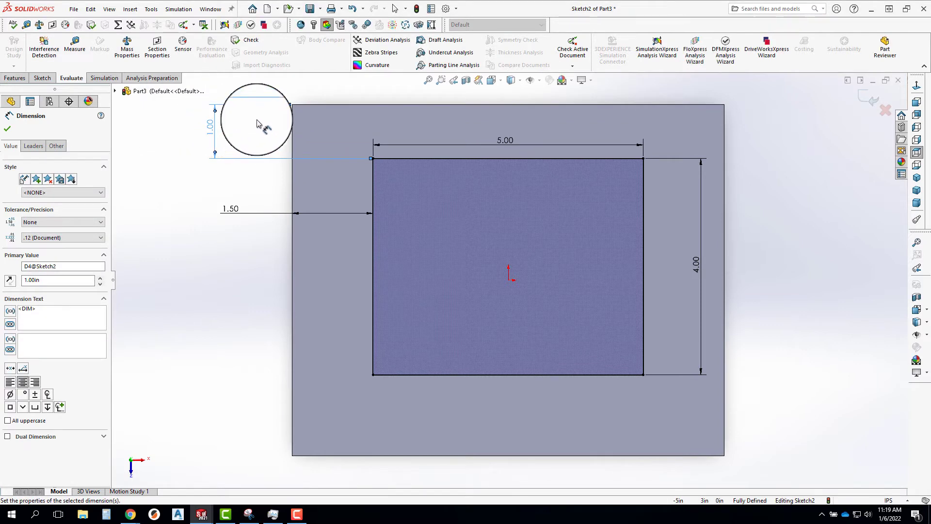
Cut the inner rectangle out of the plate with a blind Extruded Cut 0.1875 in deep
click(21, 79)
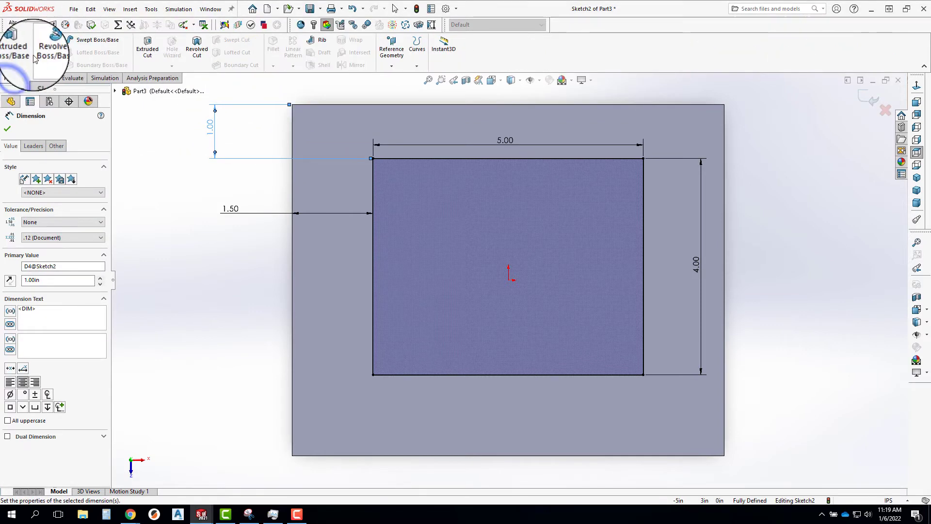
click(145, 52)
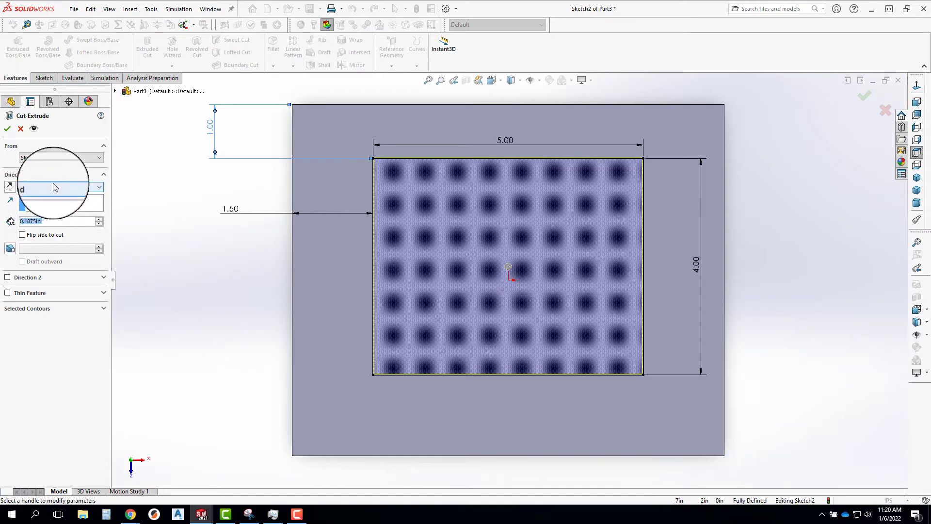
click(6, 128)
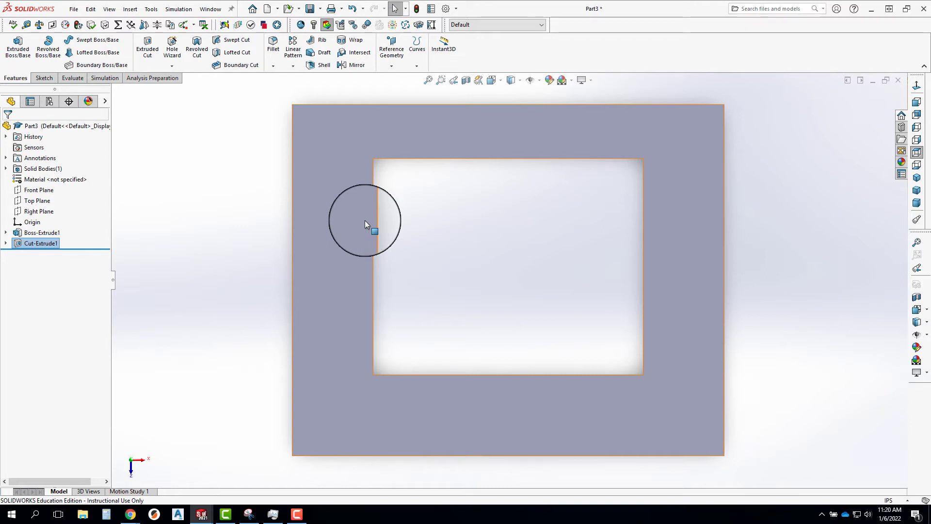
Edit the plate's base extrusion to a depth greater than that of the rectangular cut
right_click(29, 233)
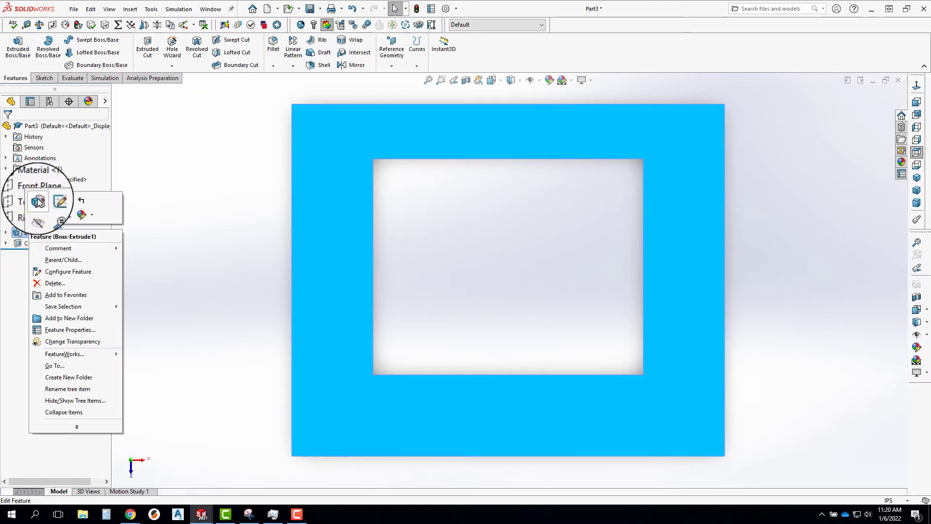
click(39, 202)
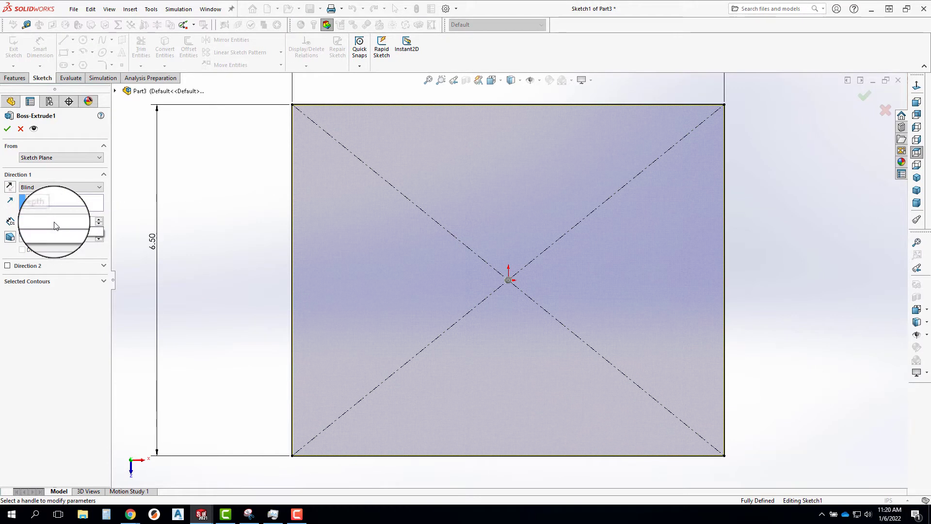
key(Return)
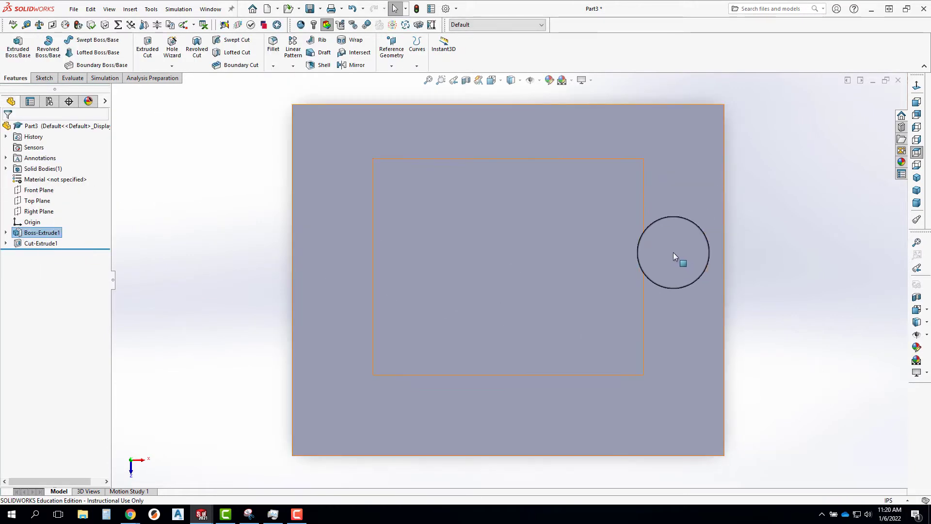
middle_drag(674, 251, 478, 240)
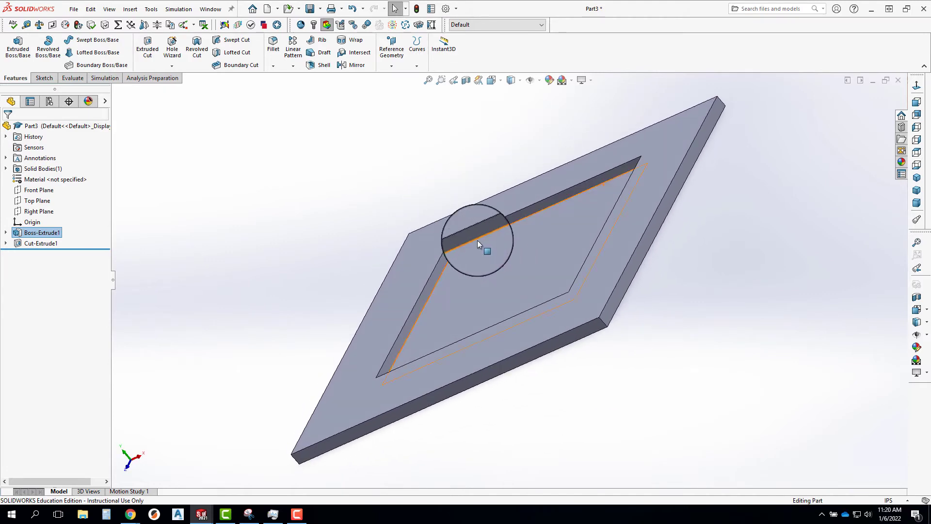
click(19, 244)
click(21, 215)
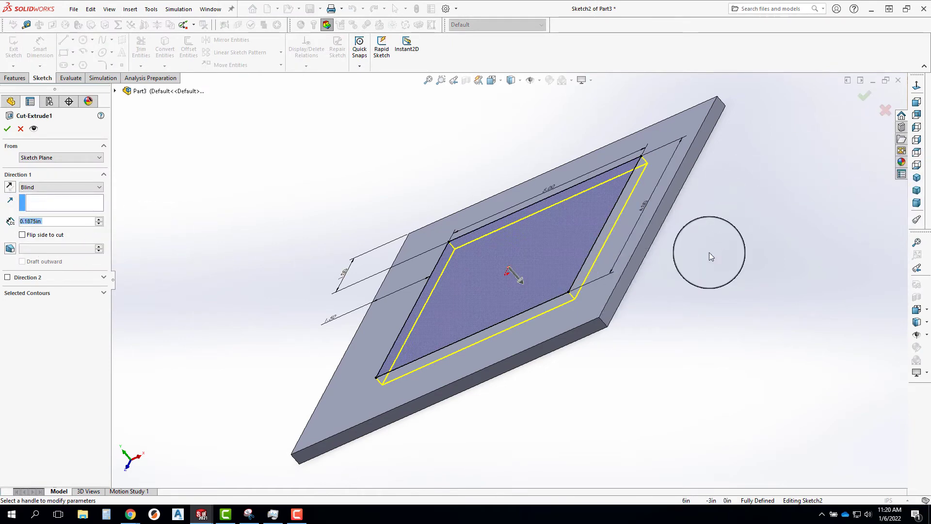
click(885, 110)
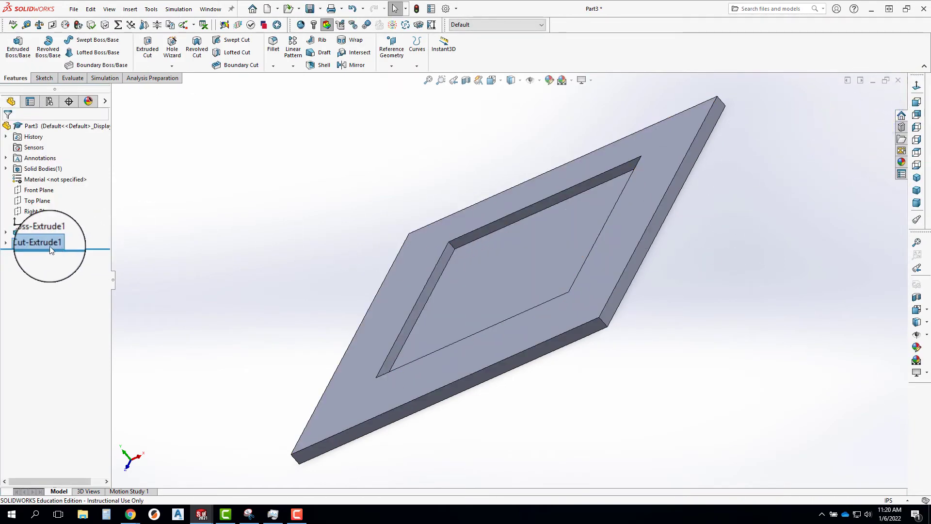
right_click(33, 243)
click(176, 227)
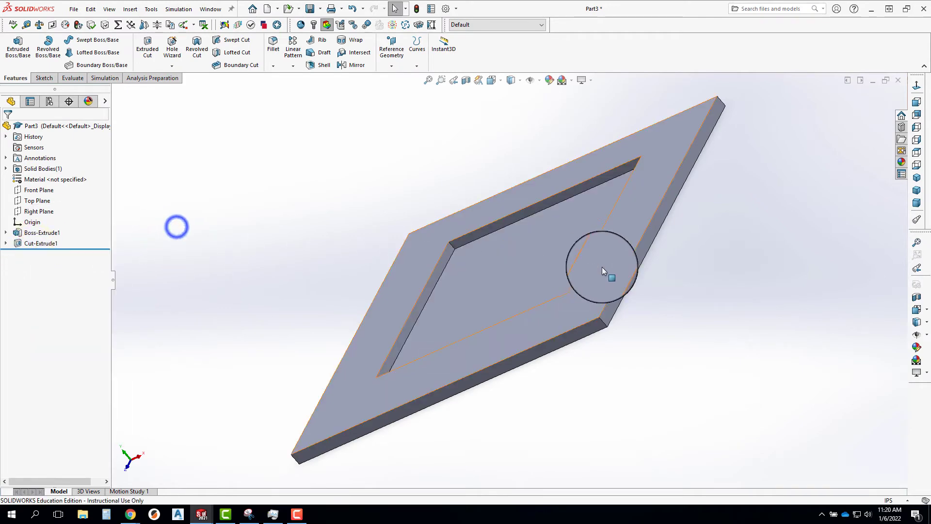
middle_drag(641, 291, 609, 340)
Change the rectangular cut's end condition to Through All
right_click(35, 243)
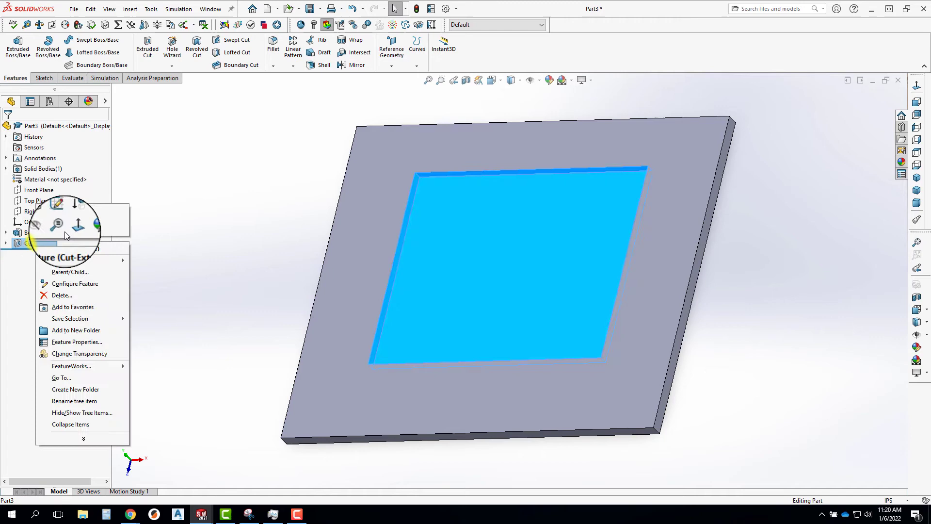
click(44, 213)
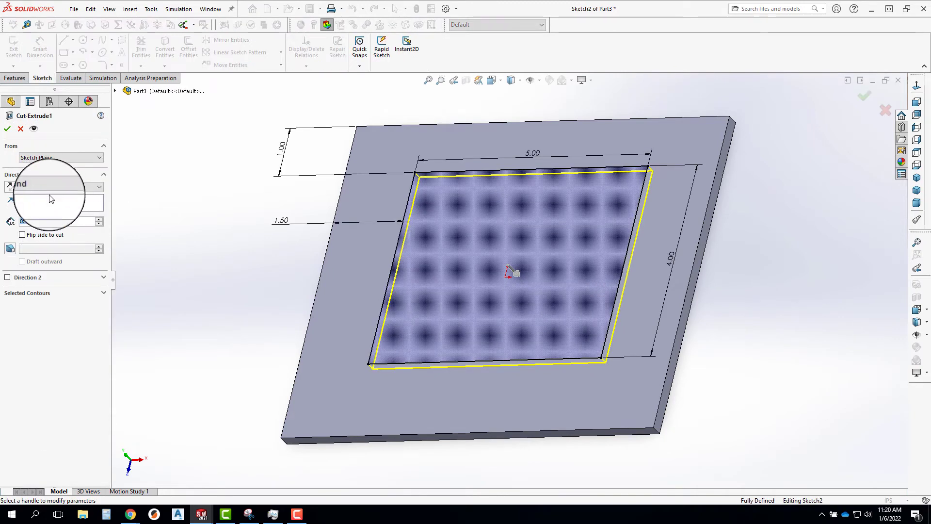
click(51, 187)
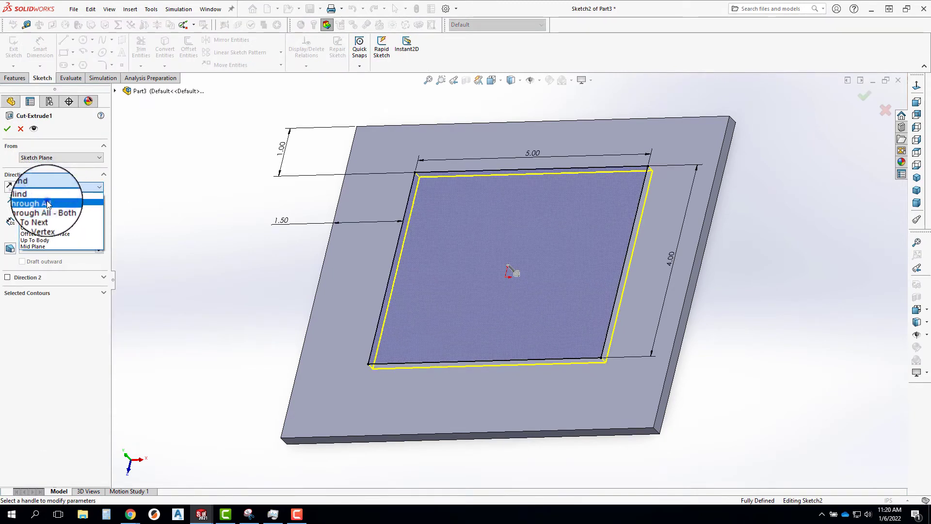
click(47, 200)
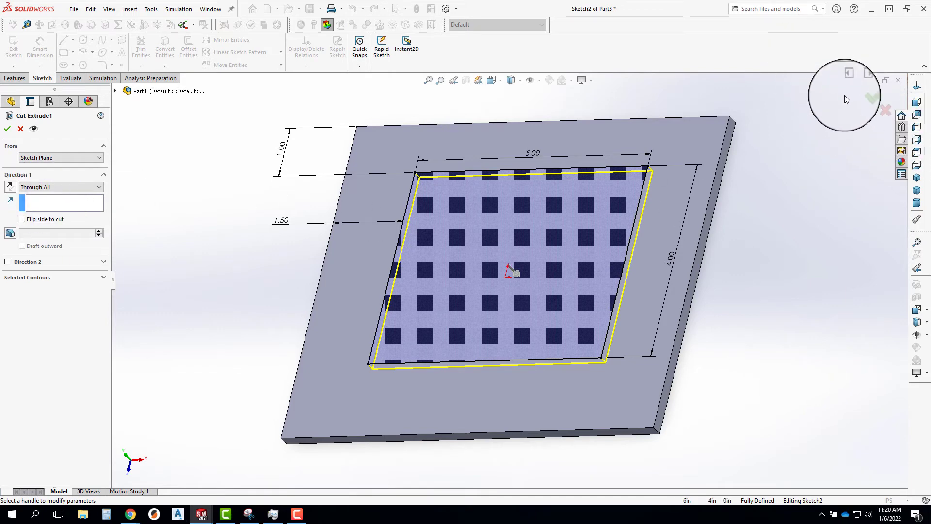
click(857, 100)
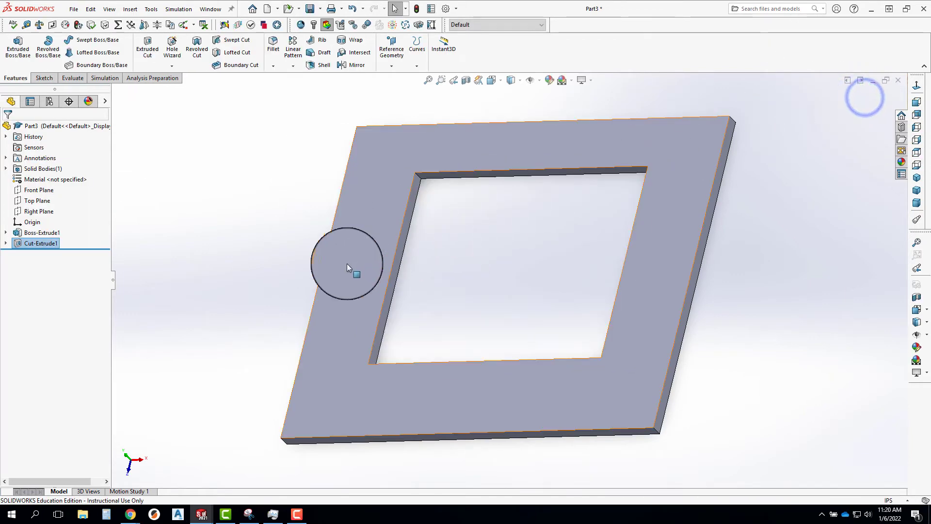
middle_drag(528, 192, 463, 176)
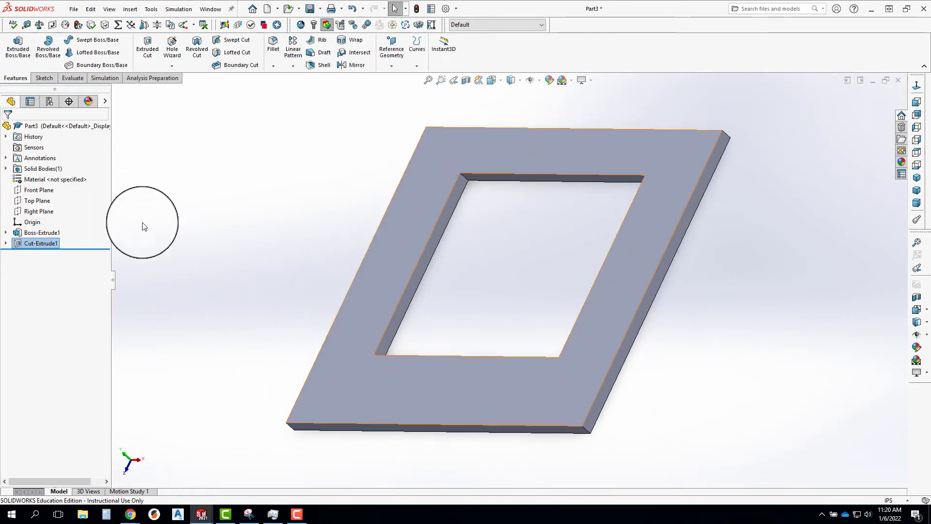
Set the rectangular cut's end condition to Up To Next
right_click(59, 243)
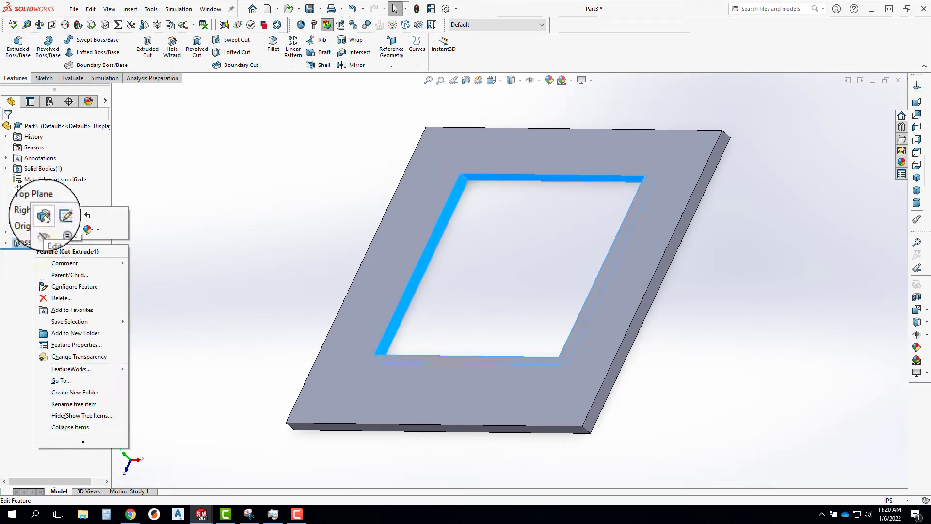
click(46, 219)
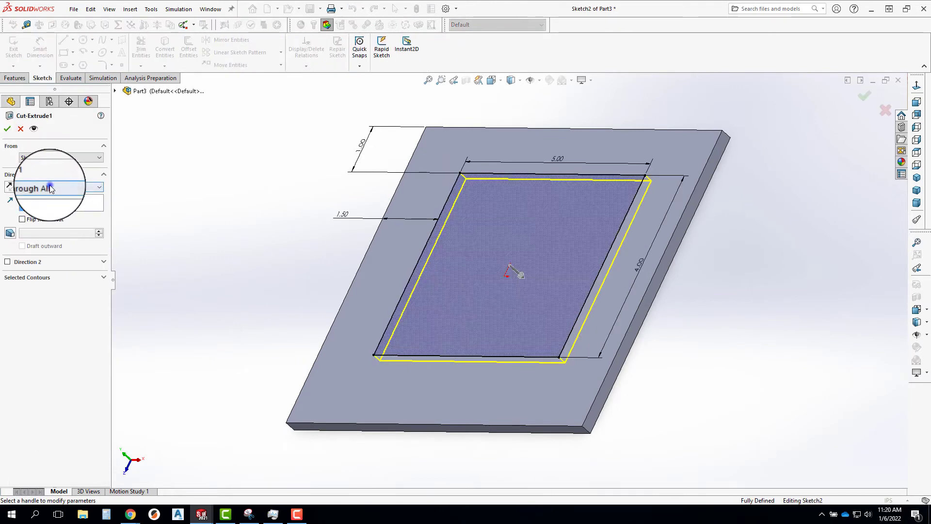
click(59, 187)
click(46, 215)
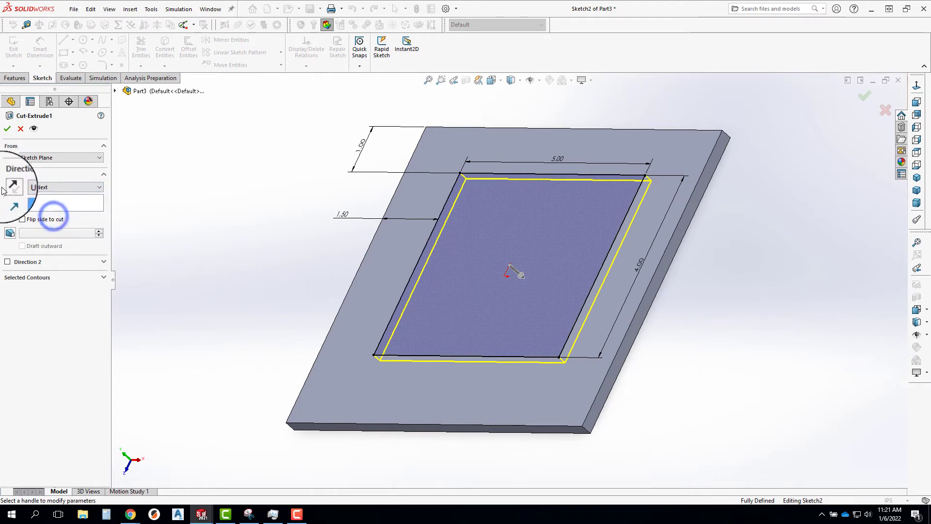
click(8, 125)
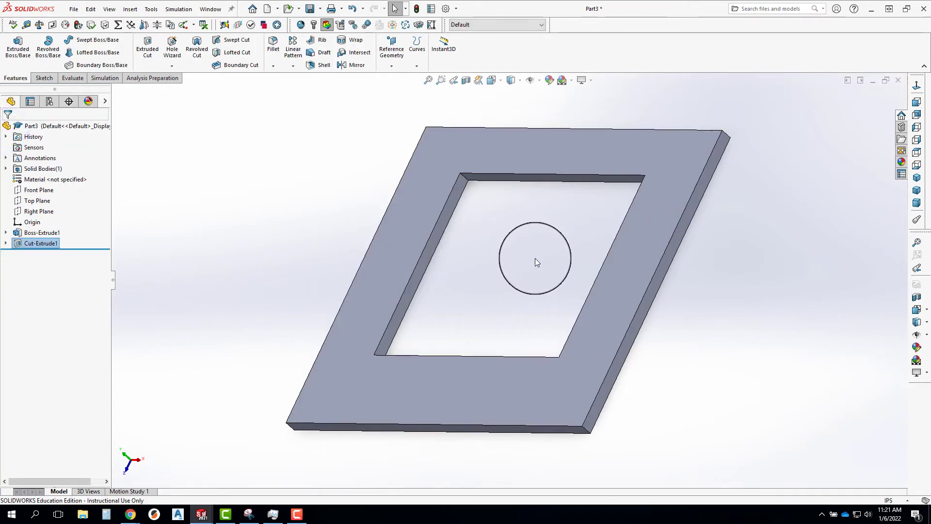
Inspect the window cutout from several angles, compare it with the mounted plate in the MEC232 Trainer assembly, and return to Part3
middle_drag(537, 260, 482, 208)
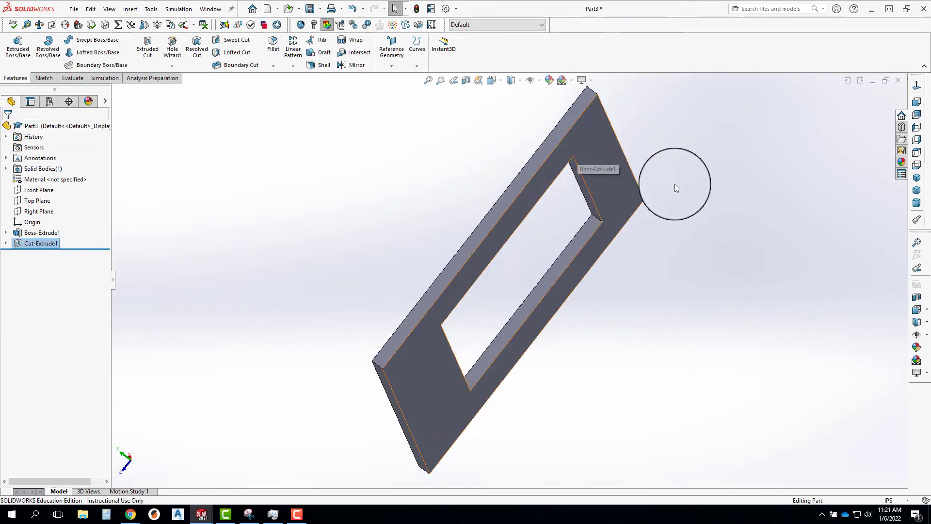
middle_drag(374, 260, 473, 349)
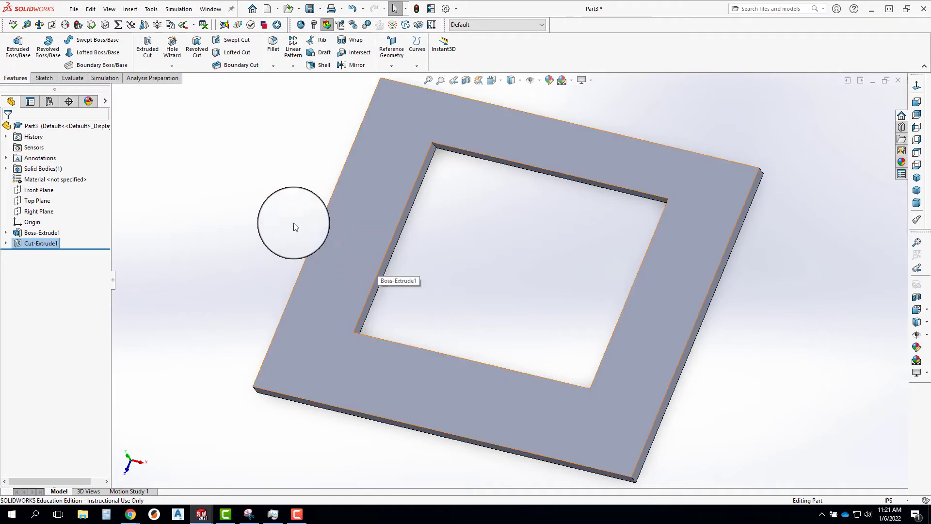
mouse_move(411, 336)
middle_down()
mouse_move(474, 278)
mouse_move(426, 380)
mouse_move(427, 345)
middle_up()
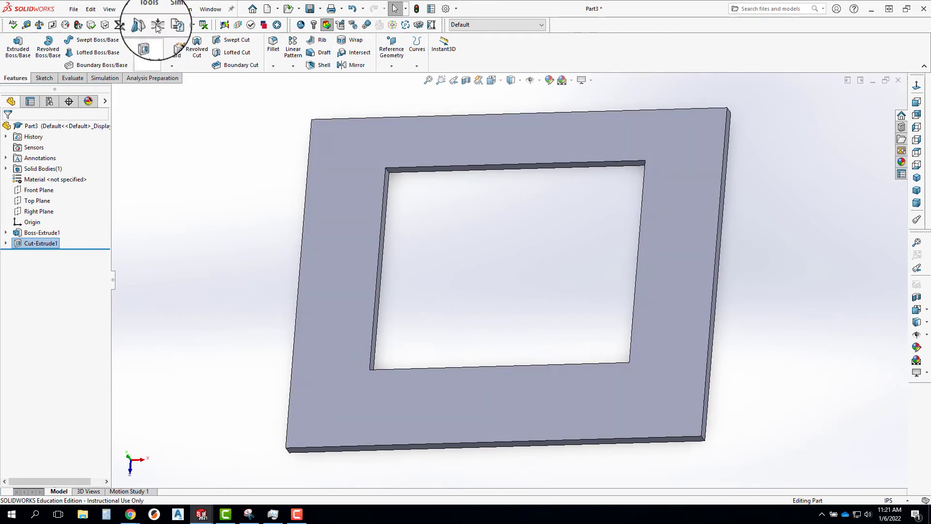
click(210, 9)
click(246, 128)
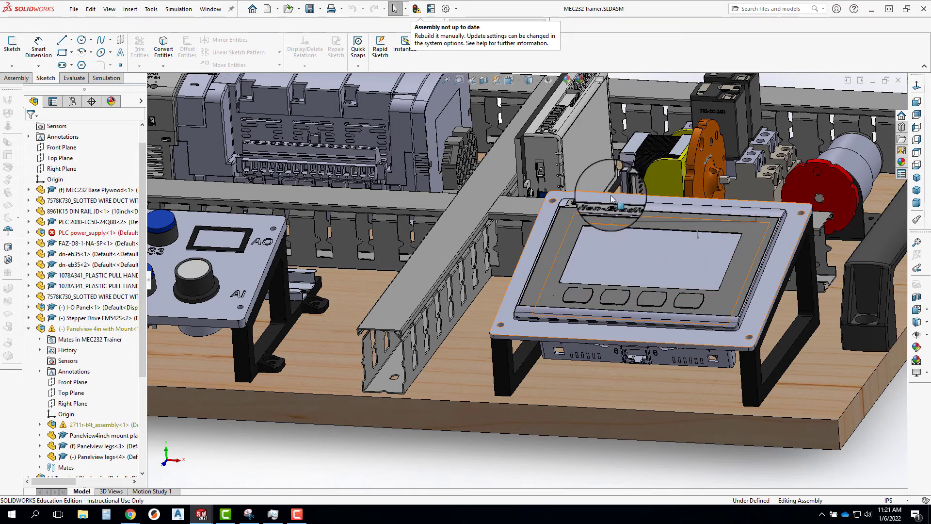
click(210, 8)
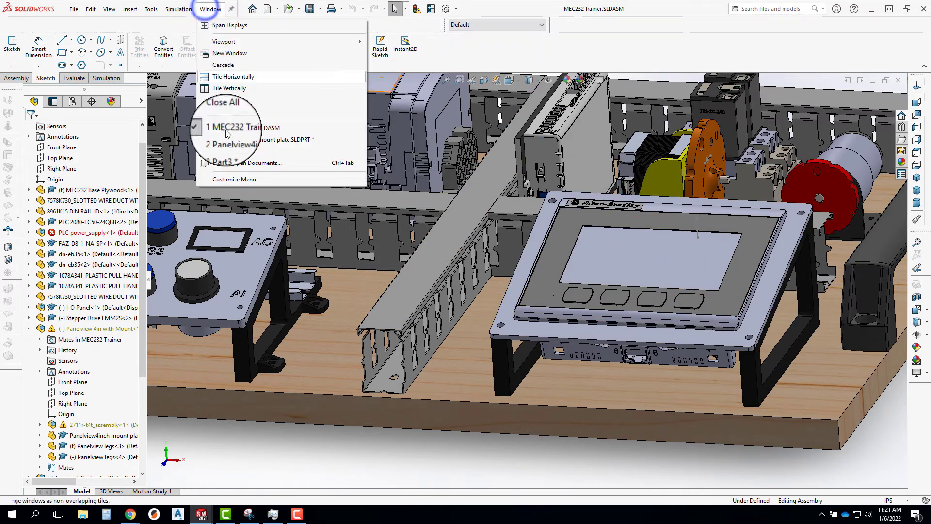
click(232, 153)
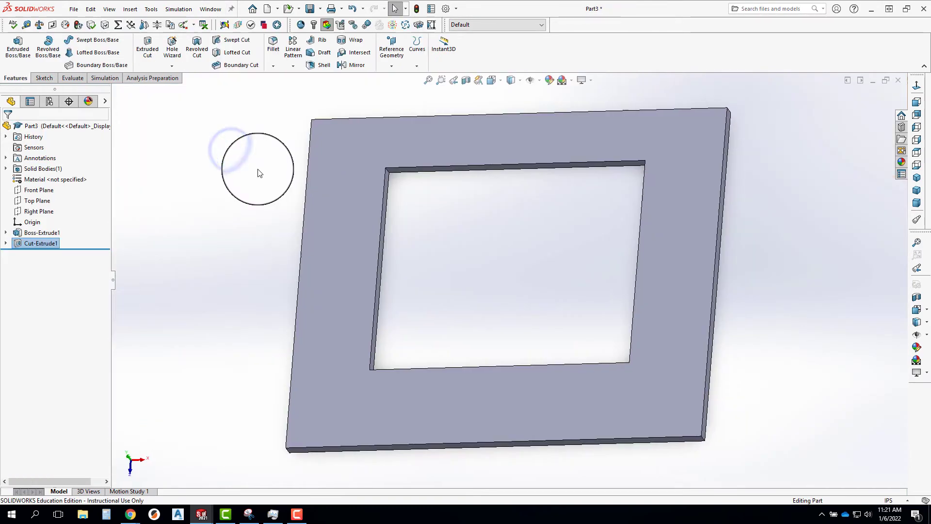
Edit the base extrusion's sketch, set the plate's width to 7 in, and exit the sketch to check the window's position
click(48, 232)
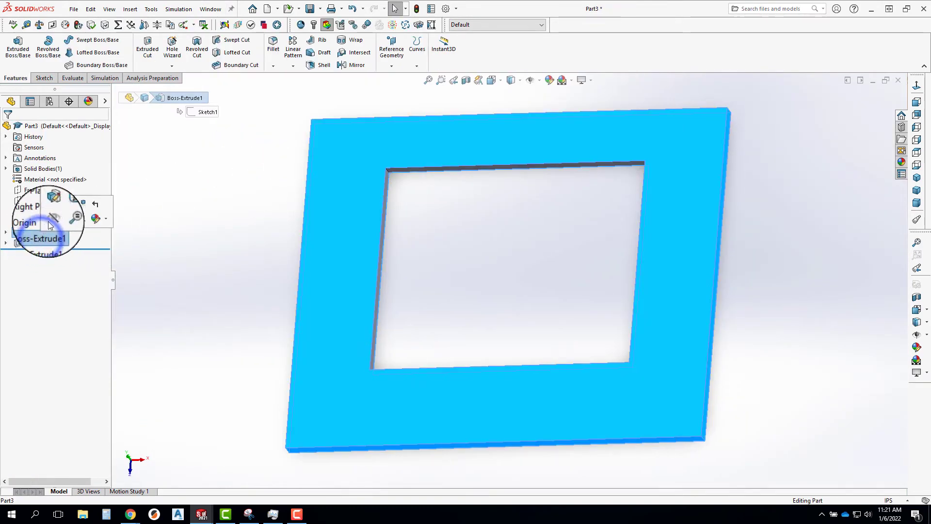
click(64, 207)
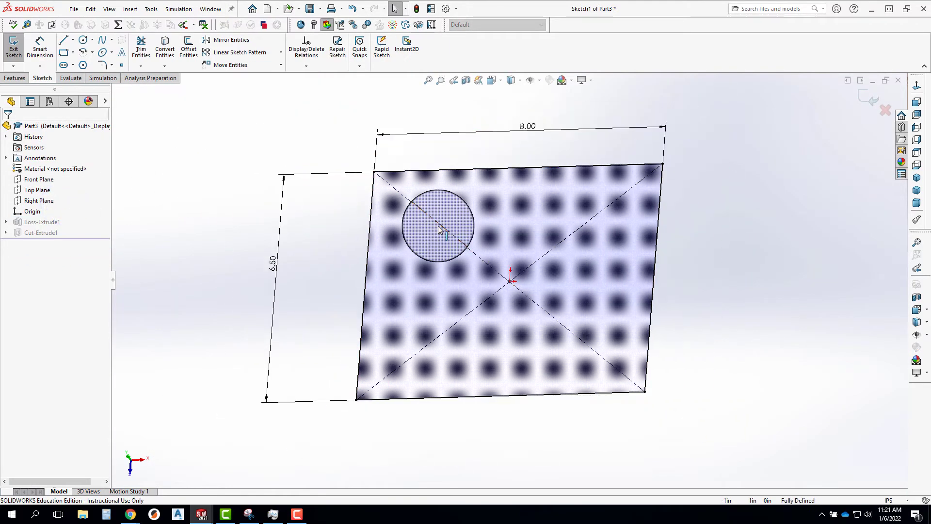
double_click(524, 154)
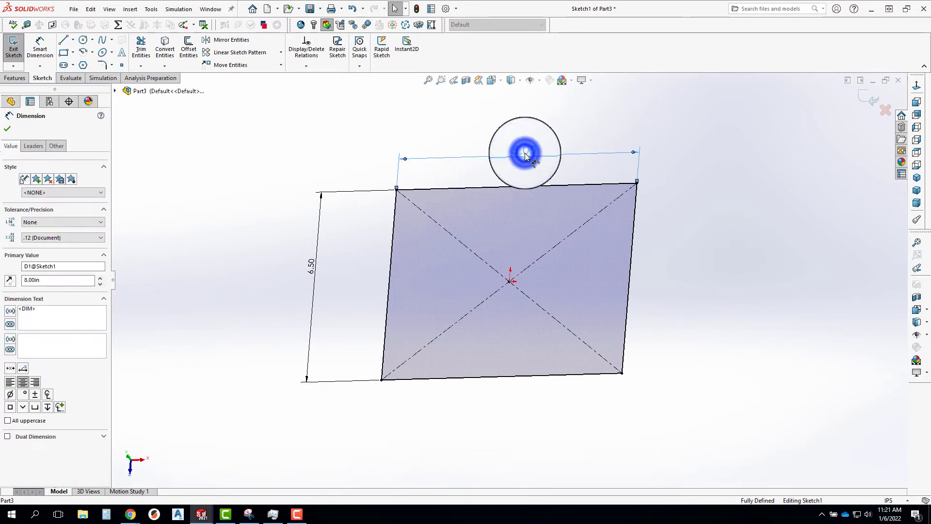
key(Return)
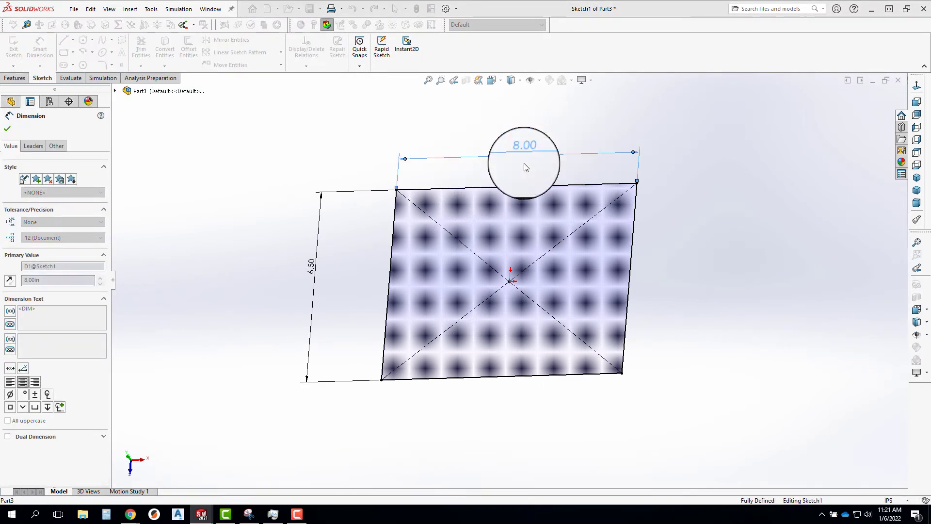
click(879, 100)
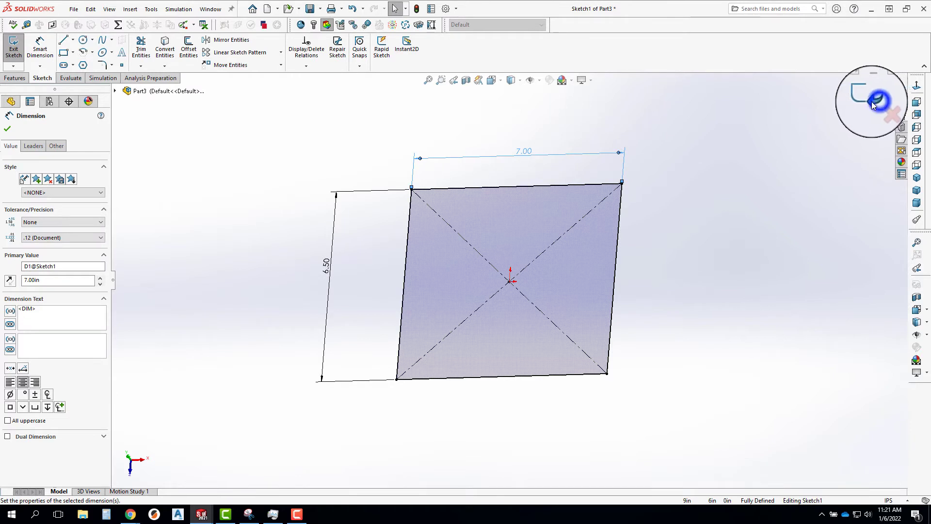
middle_drag(452, 279, 358, 270)
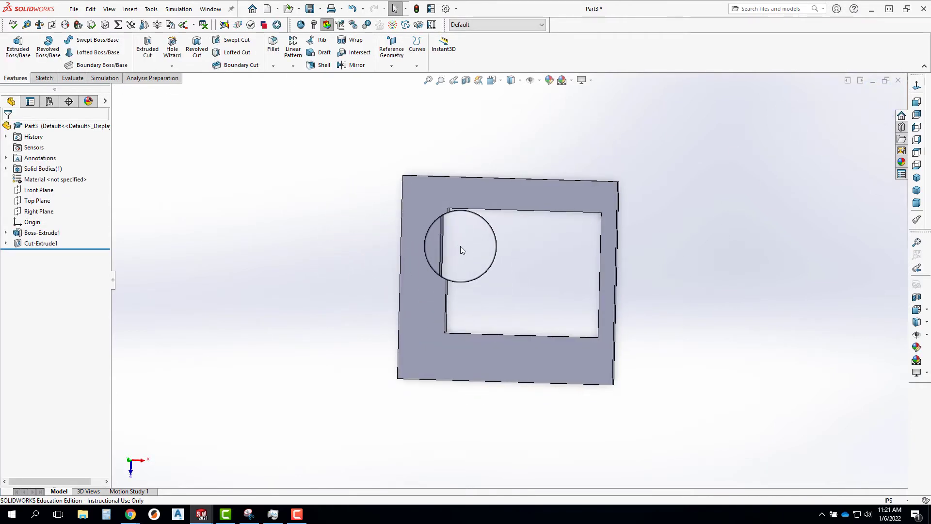
Edit the rectangular cut's sketch and delete the 1.50 in dimension between the window and the plate's side edge
click(4, 243)
click(40, 253)
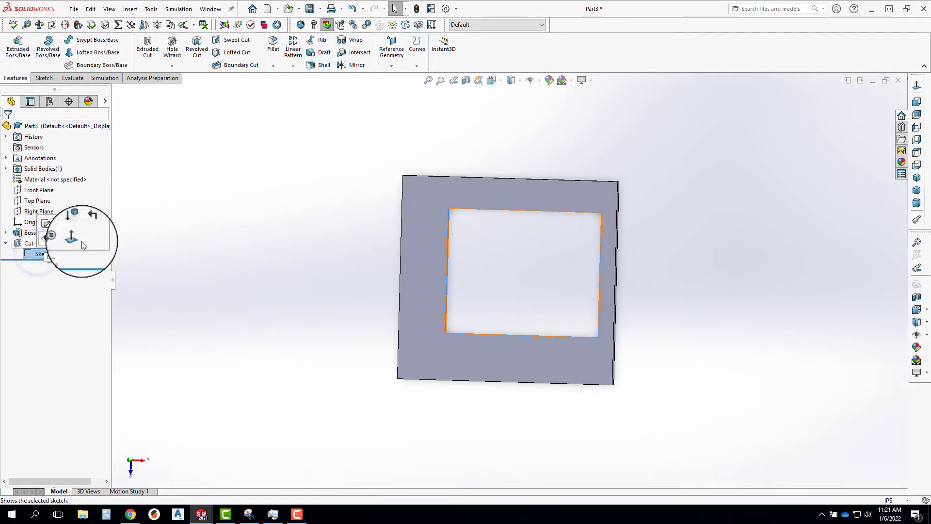
right_click(39, 254)
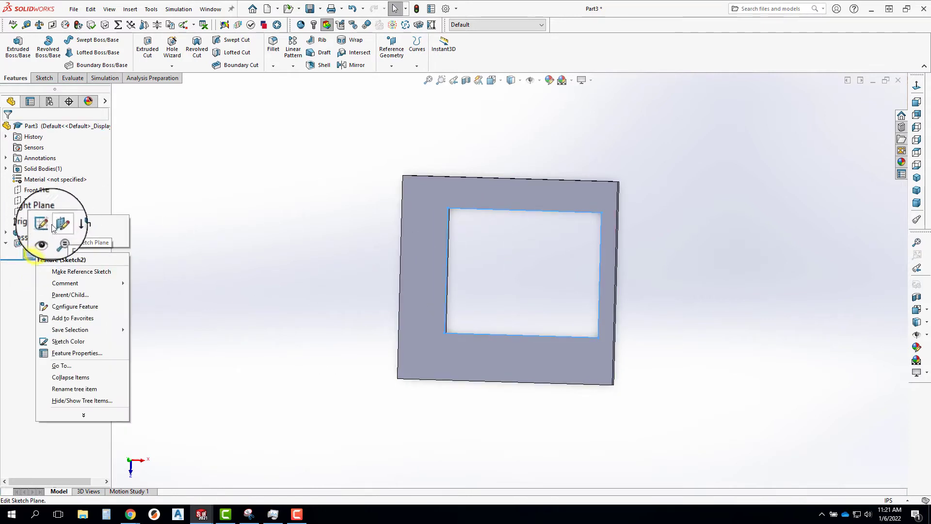
click(43, 223)
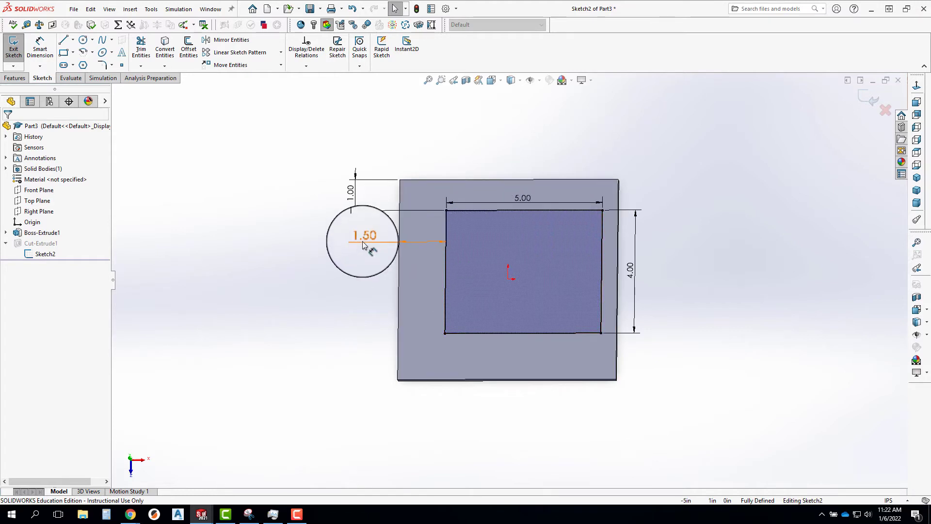
click(363, 244)
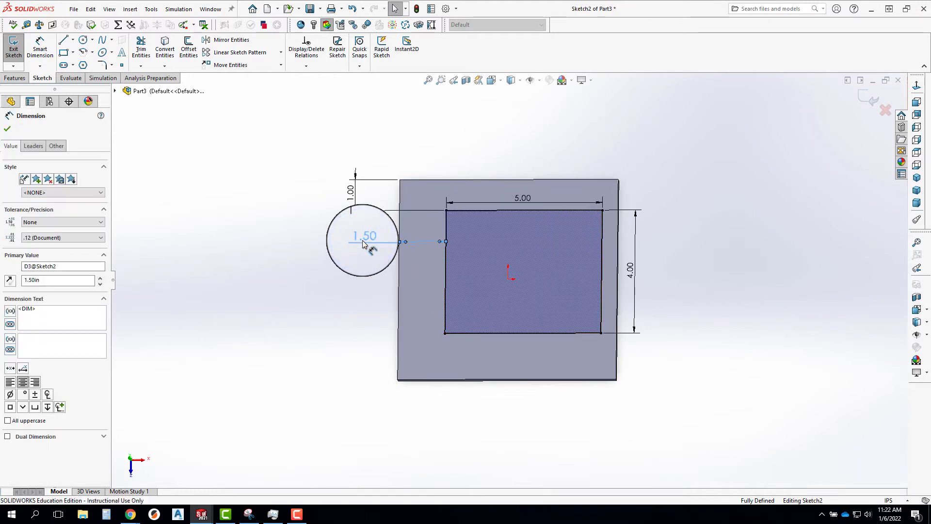
key(Delete)
Shift the window rectangle sideways within the plate to test its horizontal freedom of movement
mouse_move(364, 250)
mouse_down()
mouse_move(489, 236)
mouse_move(408, 248)
mouse_move(457, 249)
mouse_move(417, 255)
mouse_move(435, 258)
mouse_up()
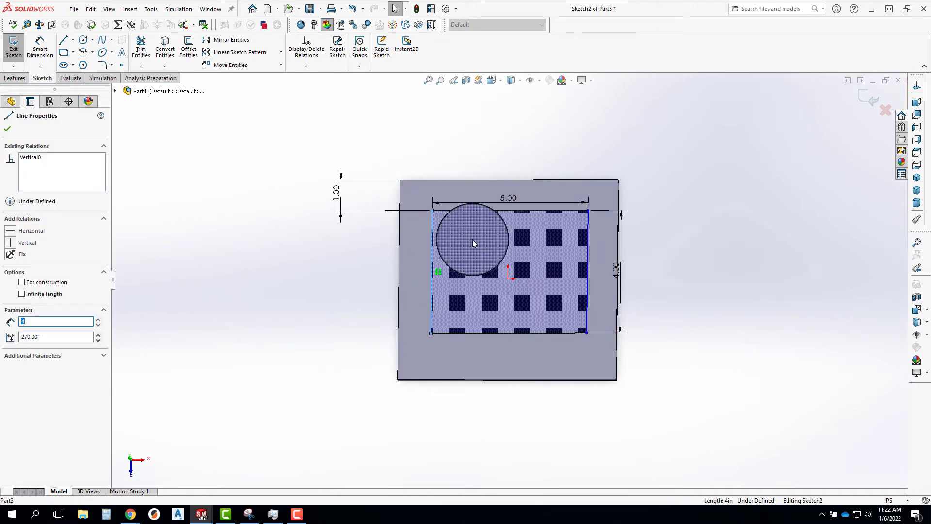
scroll(473, 239, up, 2)
scroll(467, 223, down, 1)
click(382, 217)
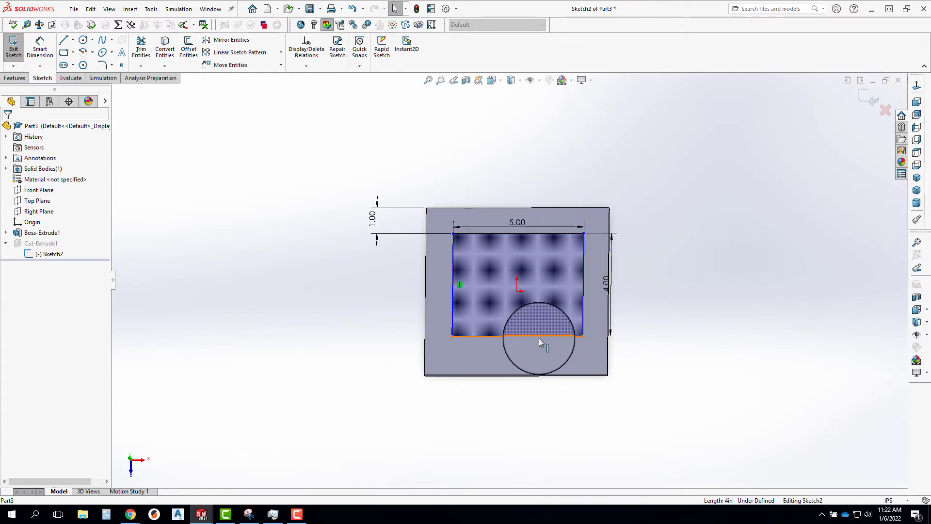
click(583, 300)
ctrl+click(453, 286)
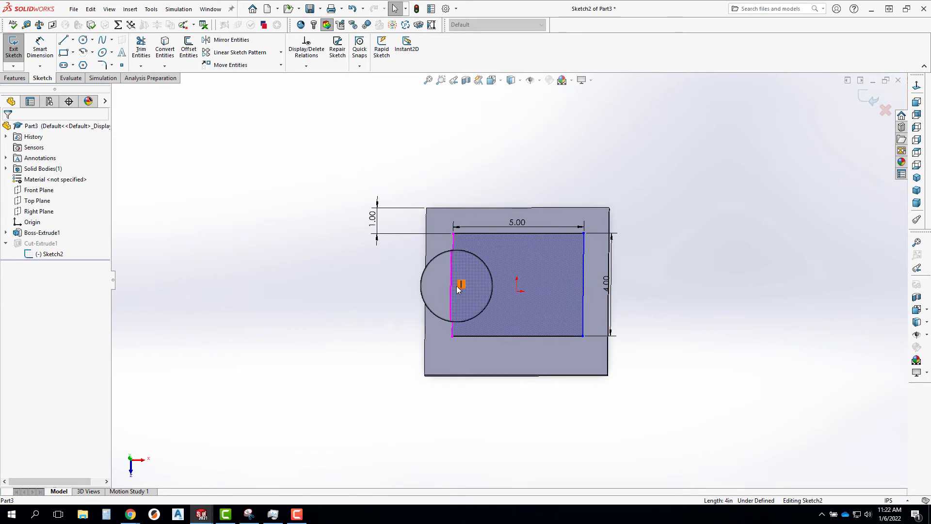
mouse_move(452, 289)
mouse_down()
mouse_move(507, 286)
mouse_move(437, 290)
mouse_move(448, 292)
mouse_up()
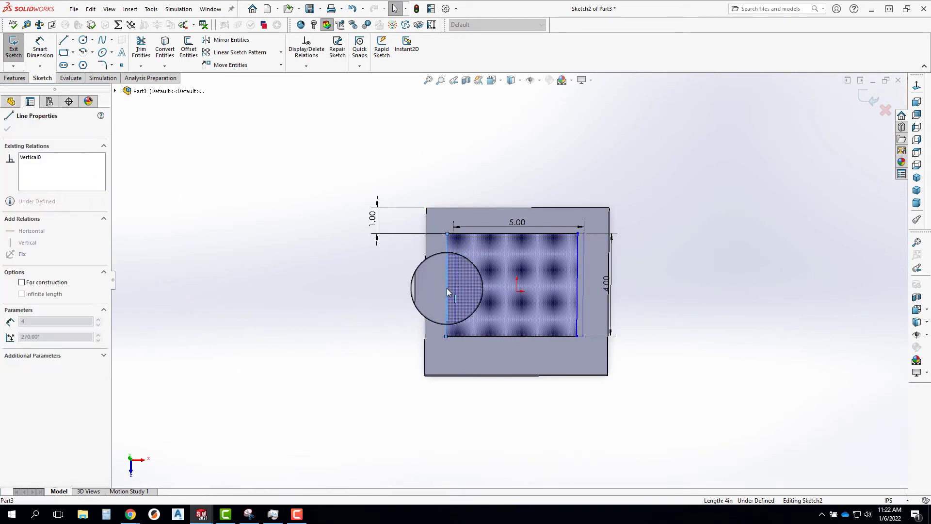
click(736, 218)
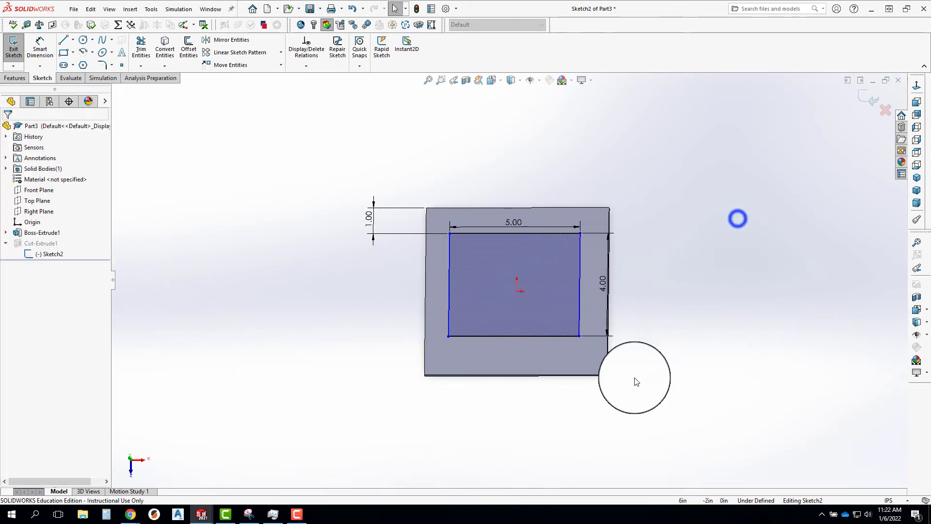
Add a Vertical relation between the midpoint of the window's upper edge and the origin, and exit the cut's sketch
scroll(532, 293, down, 4)
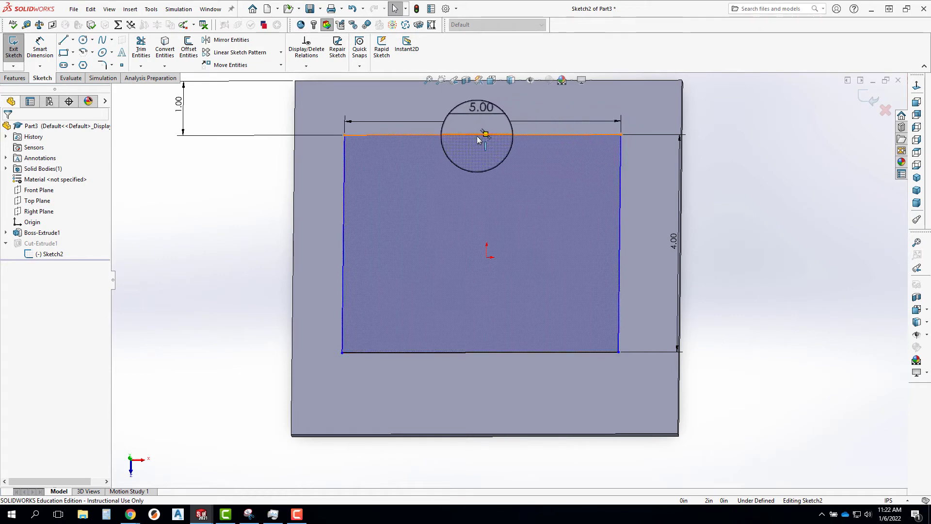
click(855, 213)
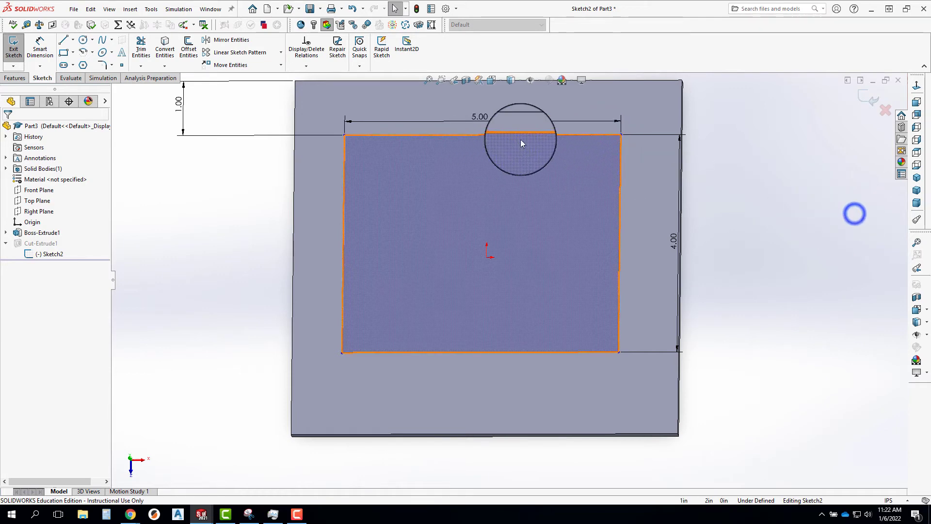
click(521, 137)
right_click(522, 137)
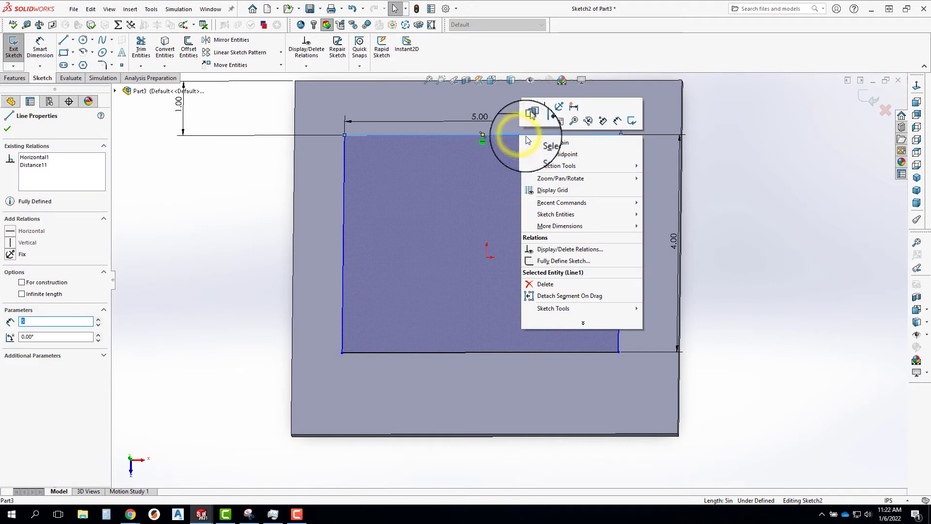
click(568, 157)
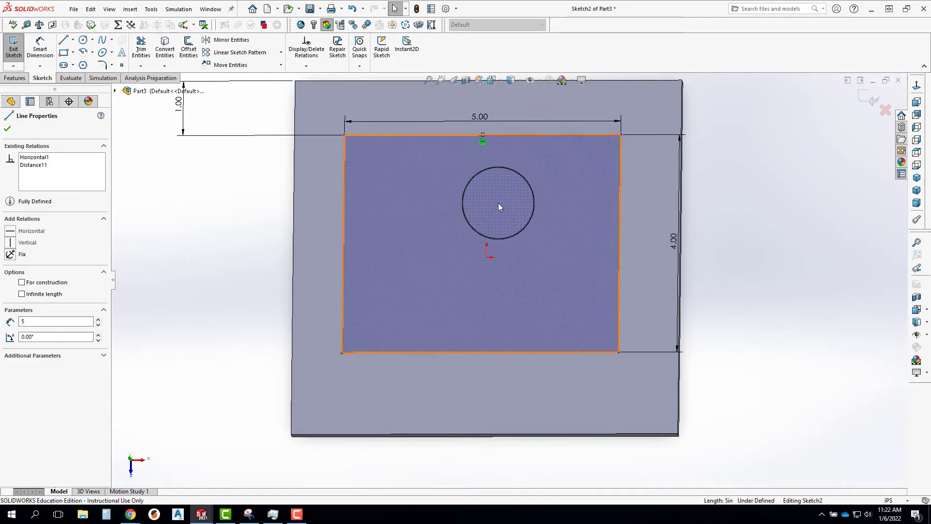
drag(498, 202, 488, 261)
ctrl+click(488, 258)
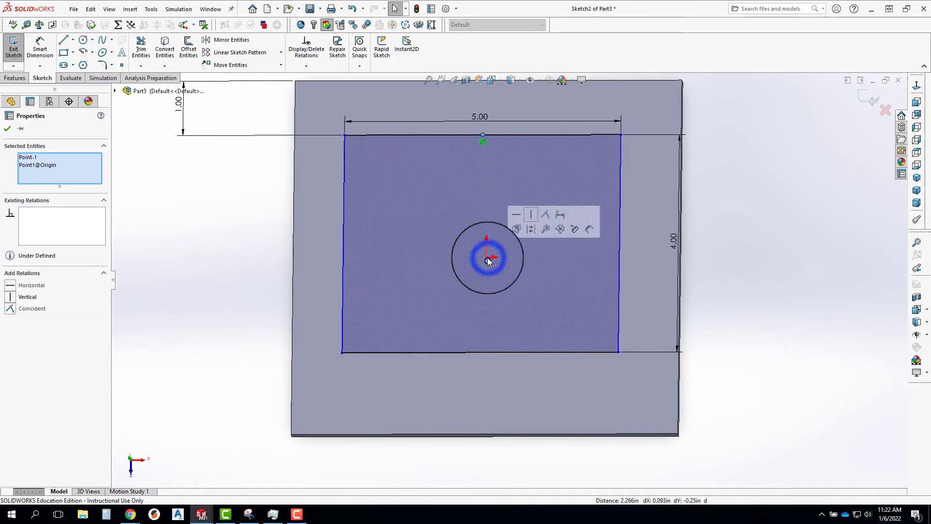
click(14, 302)
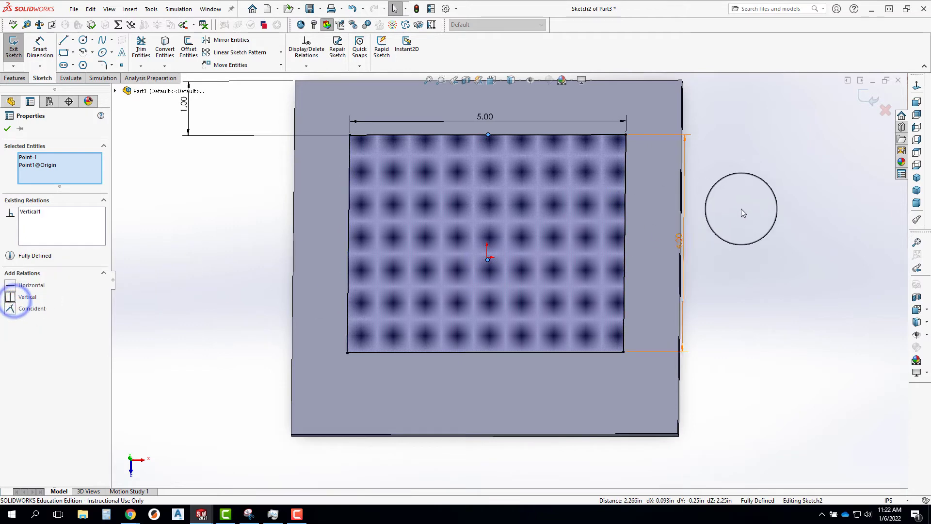
click(831, 204)
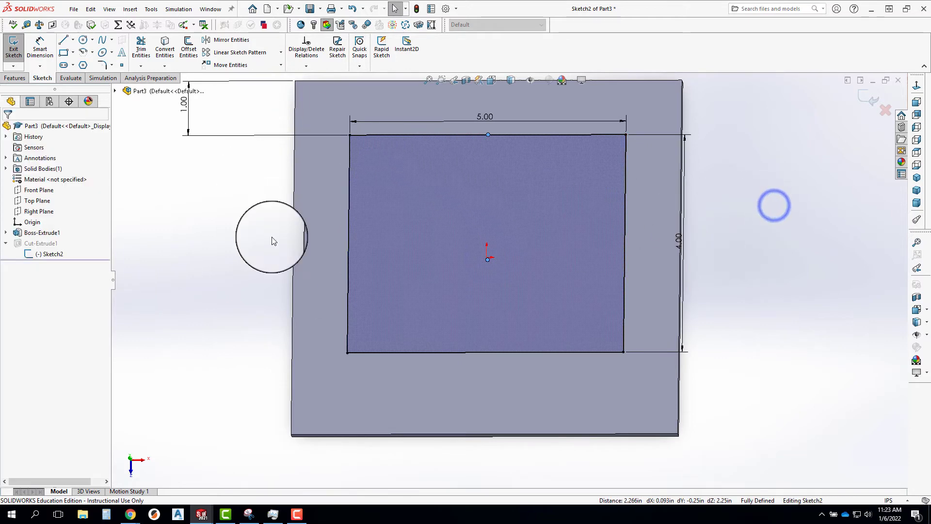
click(871, 104)
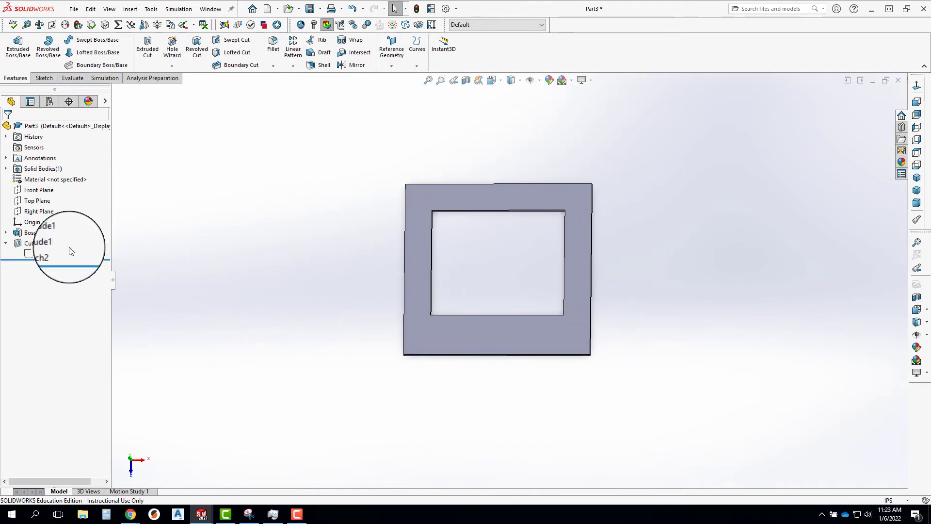
Edit the base extrusion's sketch and open the plate's width dimension for modification
click(7, 233)
click(27, 242)
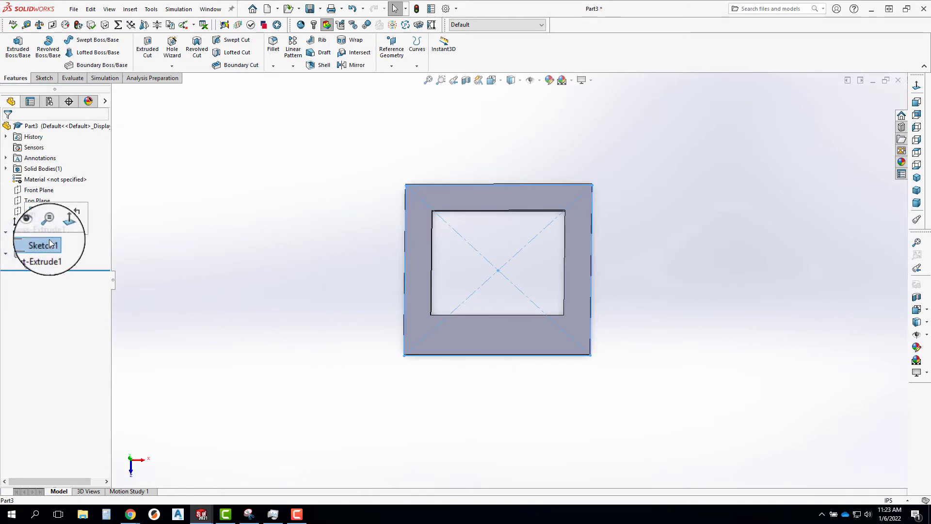
click(36, 211)
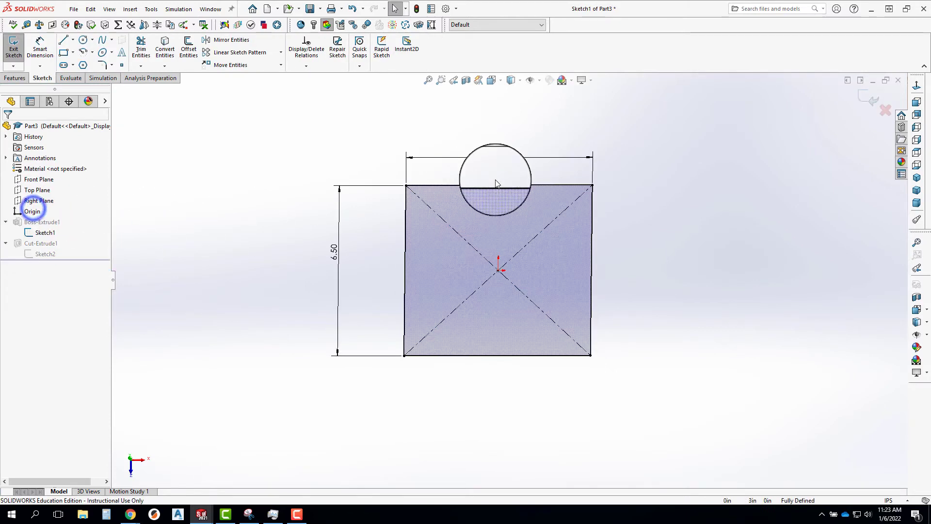
double_click(506, 154)
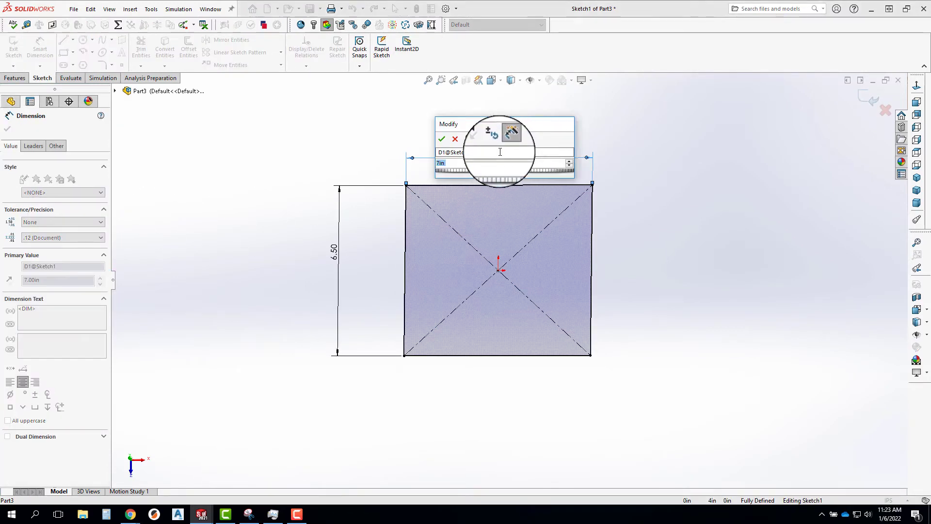
Confirm the width dimension of the base rectangle and exit its sketch to rebuild the part
key(Return)
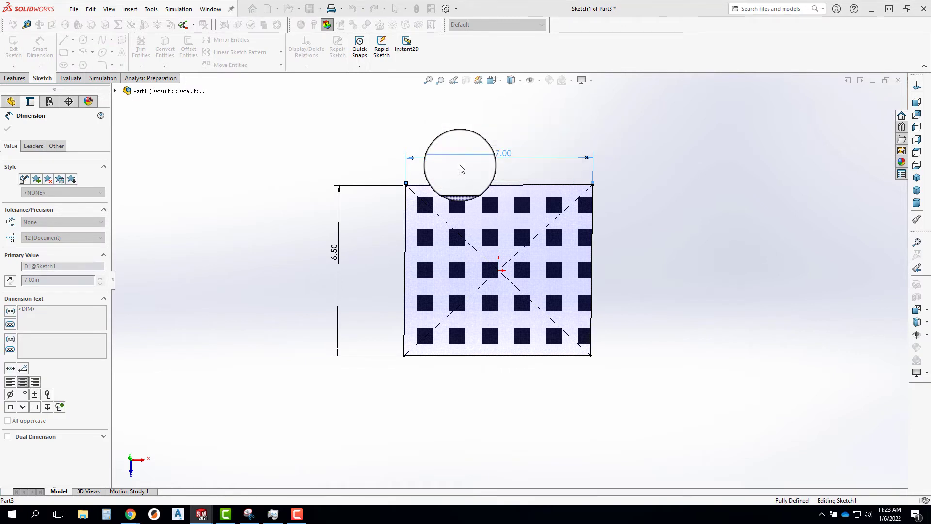
click(874, 102)
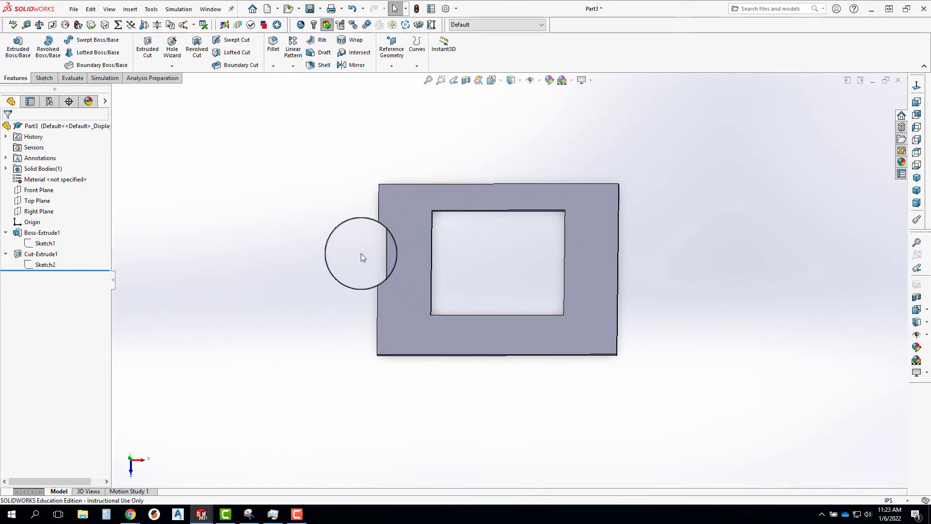
Start a new sketch on the large flat face of the frame plate and view it face-on
click(405, 206)
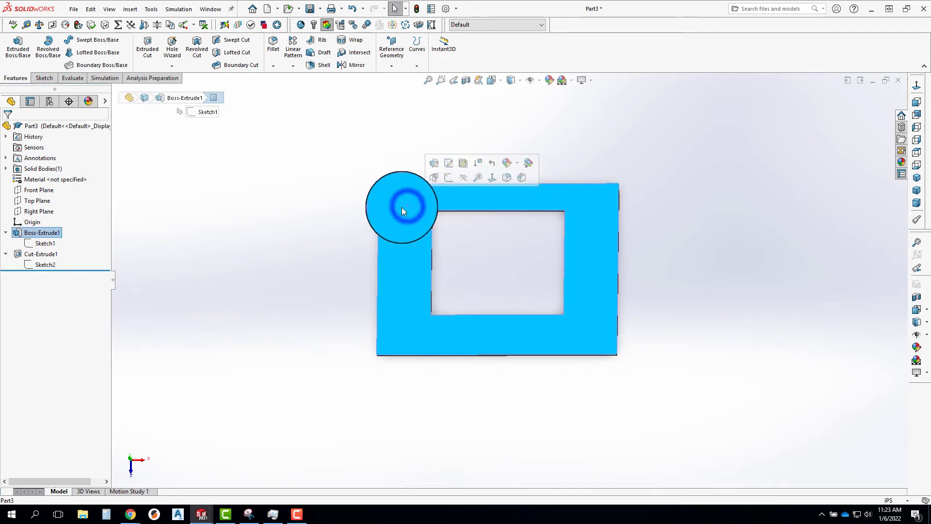
click(457, 177)
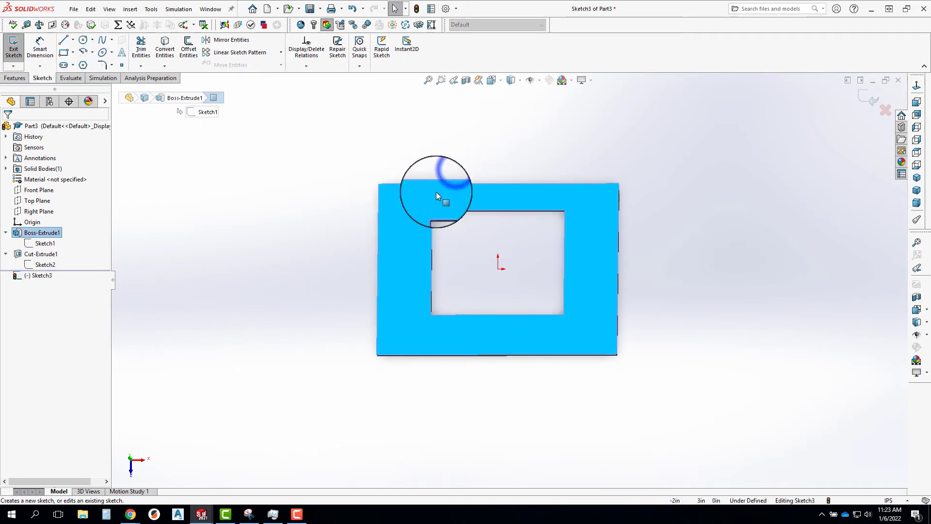
click(914, 87)
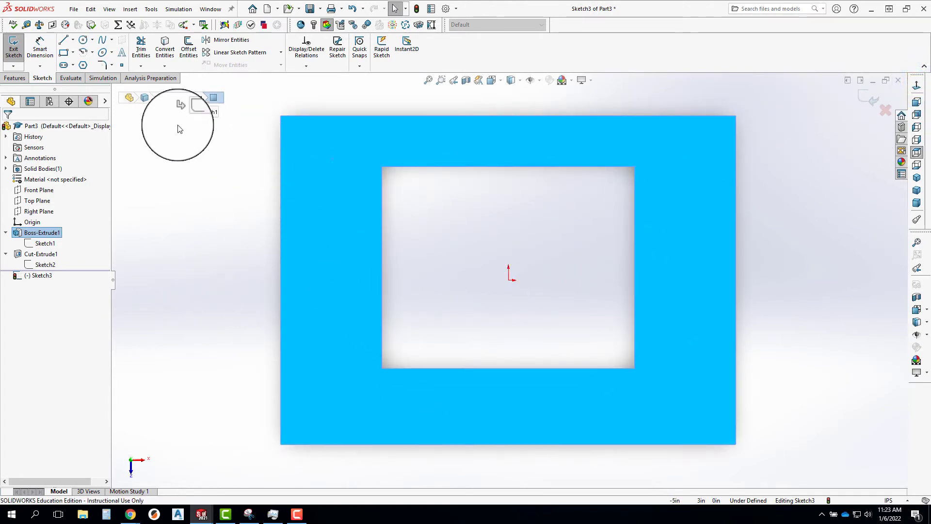
Sketch four circles of differing sizes, one near each frame corner, with radii from about 0.16 in to 0.57 in
click(83, 41)
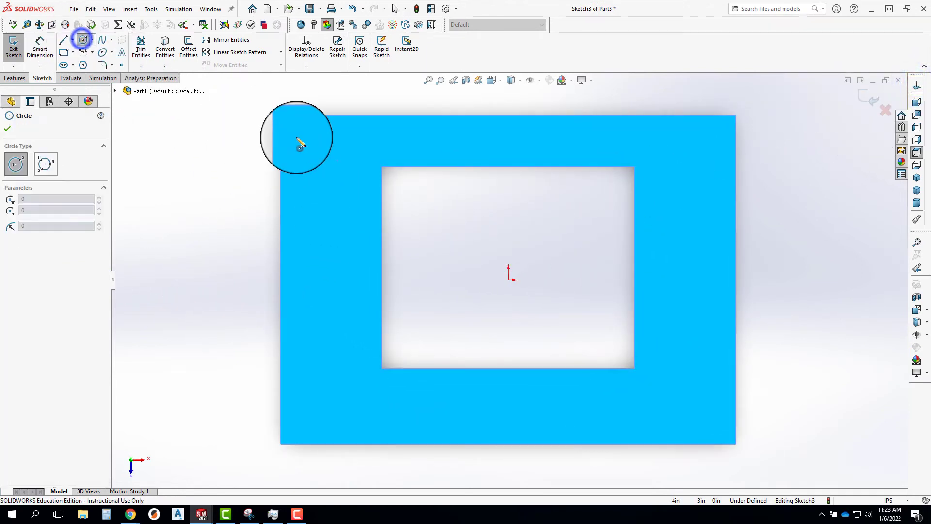
drag(309, 128, 318, 129)
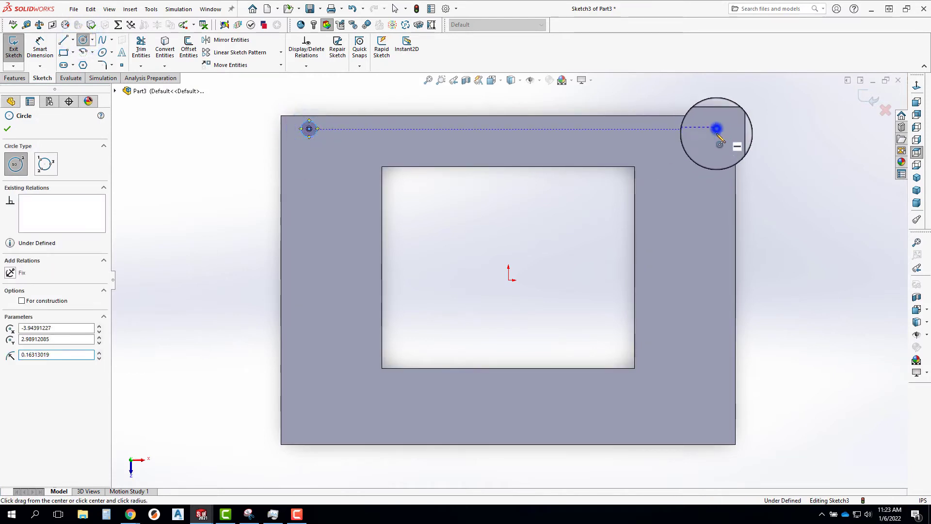
drag(716, 128, 727, 140)
drag(707, 414, 720, 416)
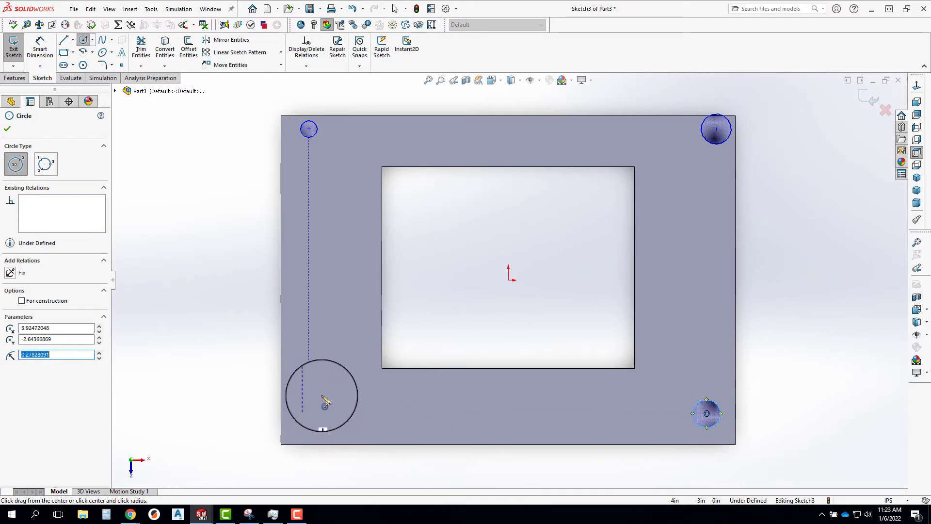
click(341, 385)
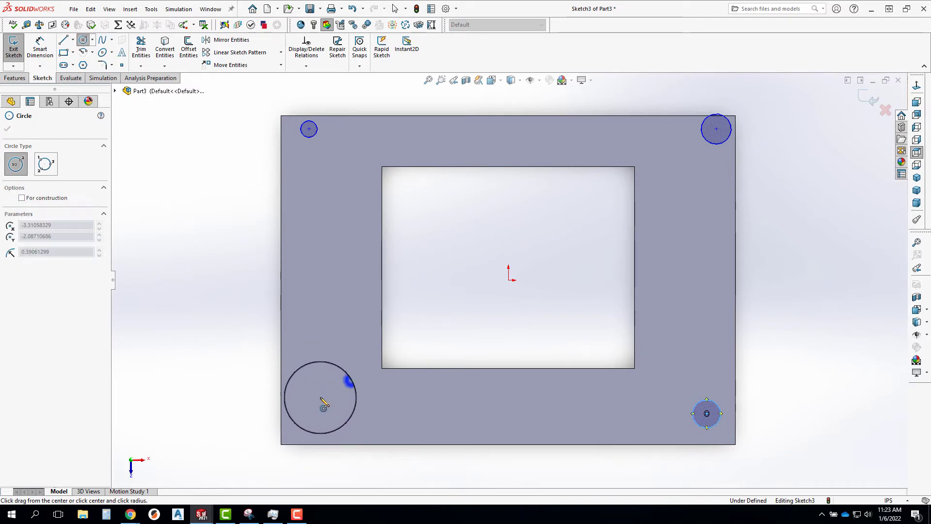
click(319, 404)
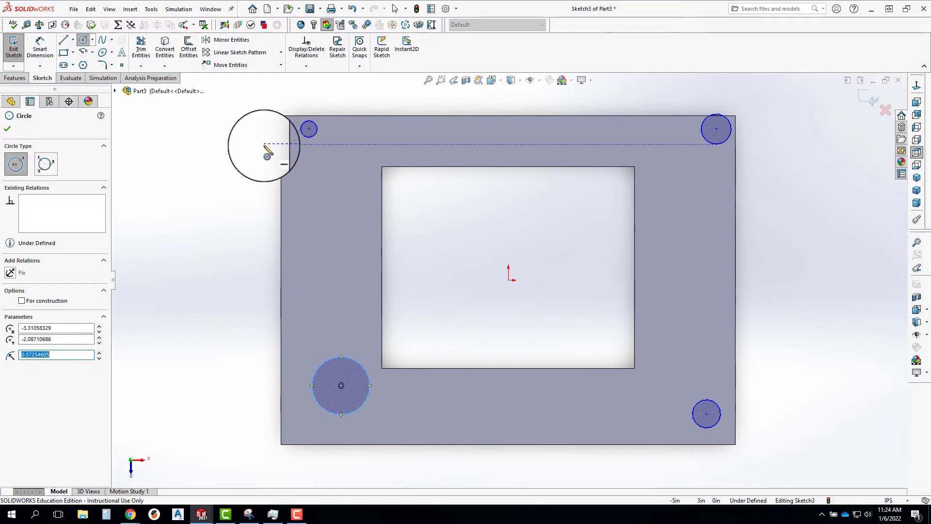
key(Escape)
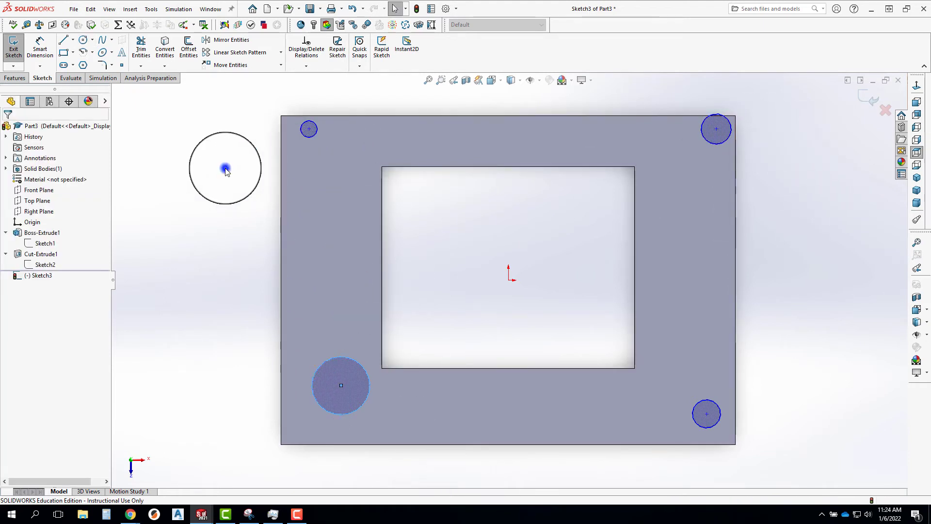
Apply an Equal relation to all four corner circles
drag(242, 101, 779, 453)
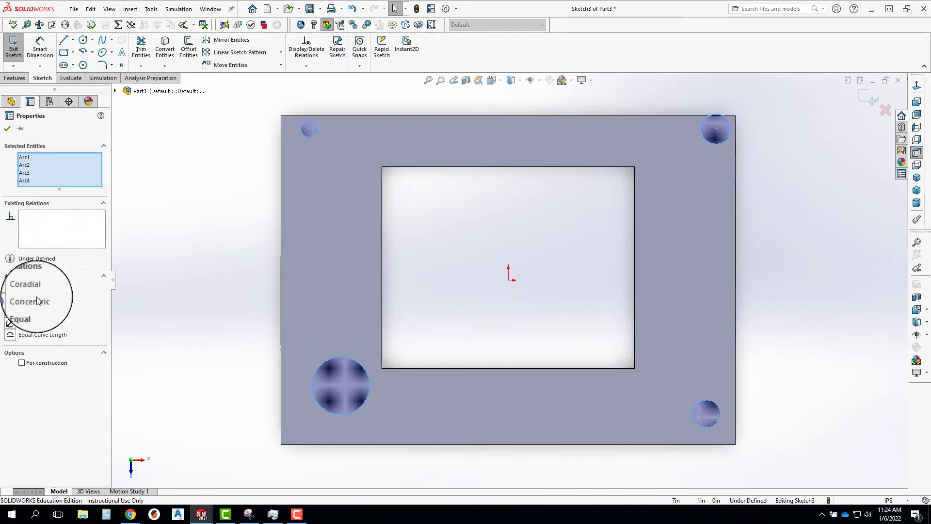
click(10, 311)
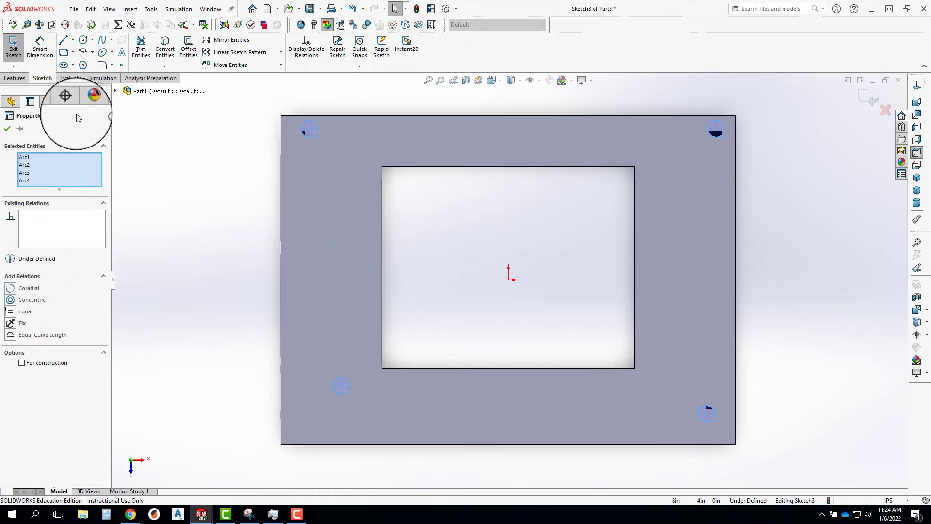
click(7, 128)
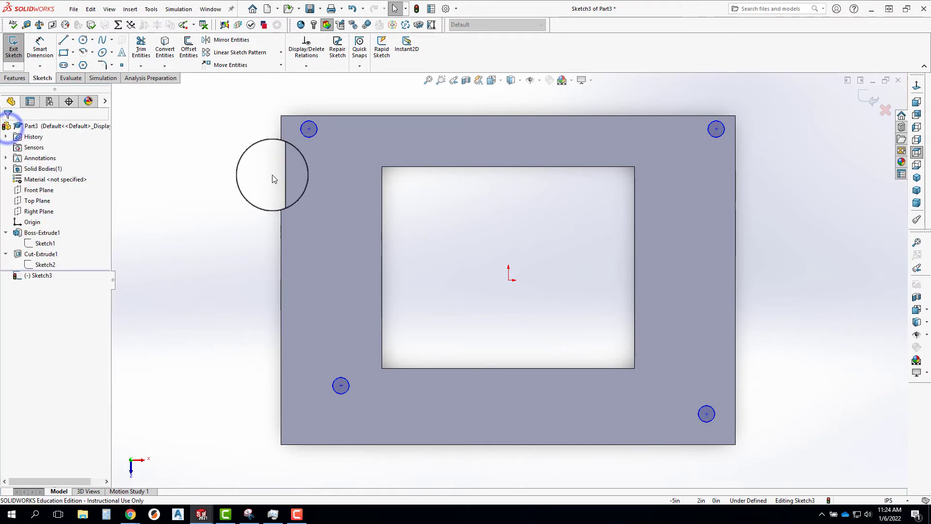
Dimension the upper-left circle's diameter at 0.125 in, after stretching it to show how the equal circles resize together
mouse_move(305, 138)
mouse_down()
mouse_move(208, 191)
mouse_move(278, 153)
mouse_move(228, 185)
mouse_move(261, 143)
mouse_move(252, 139)
mouse_up()
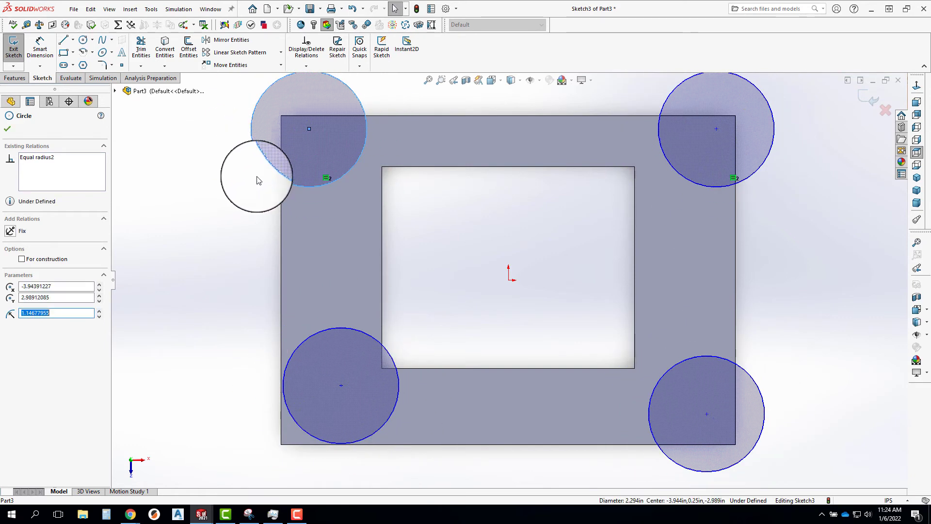
right_drag(257, 179, 262, 160)
click(262, 160)
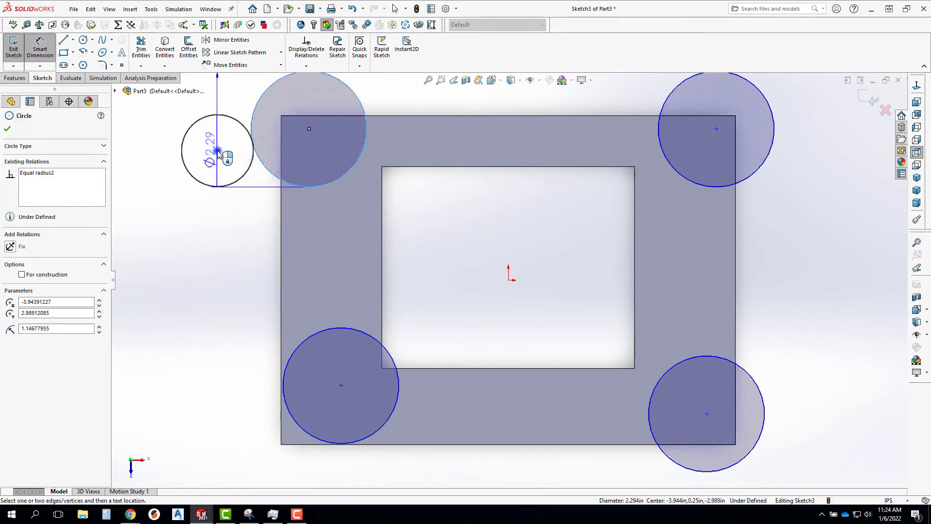
click(219, 161)
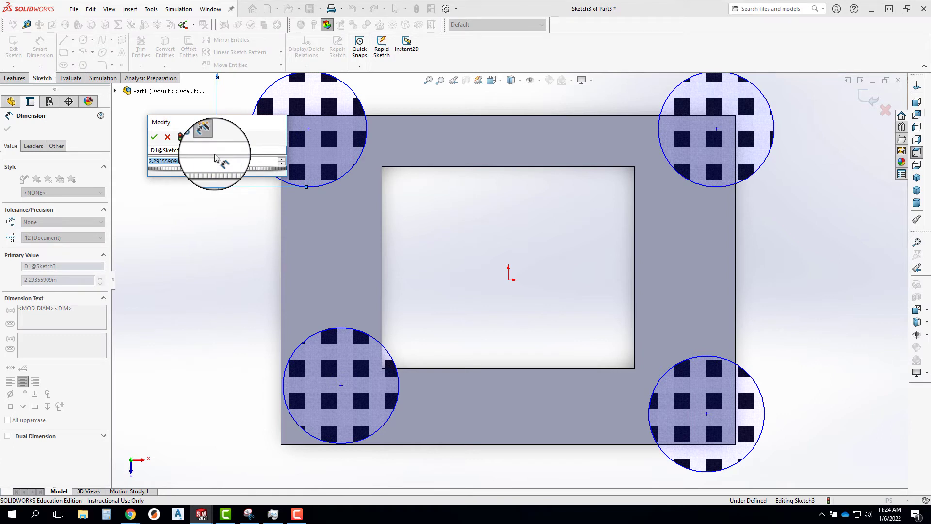
text(.0)
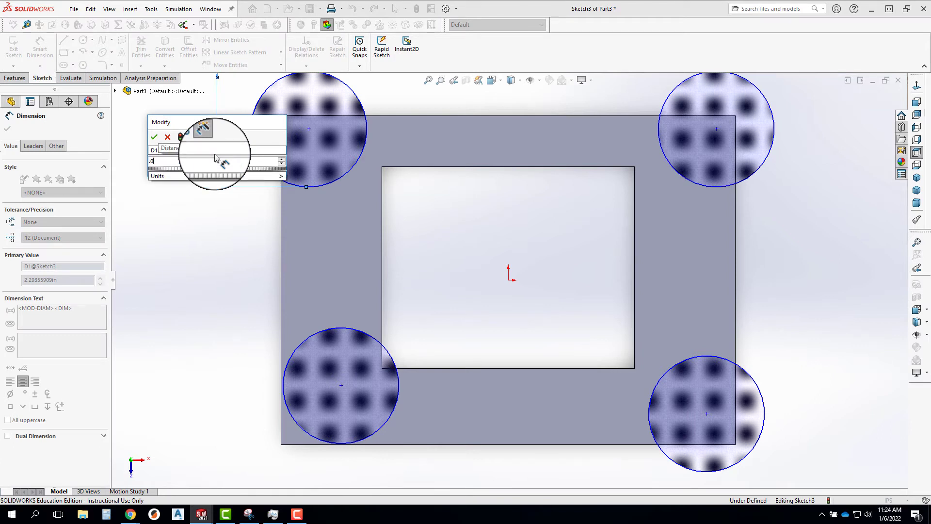
key(BackSpace)
key(BackSpace)
text(.125)
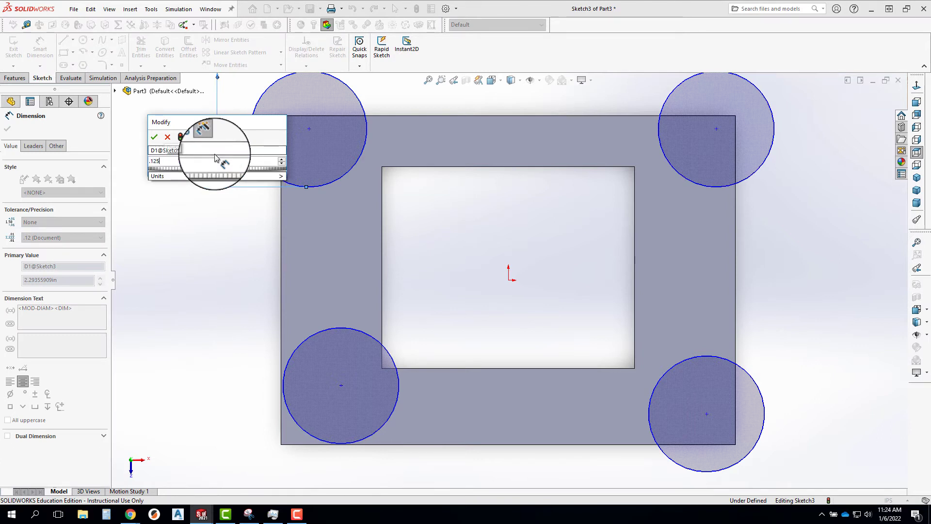
key(Return)
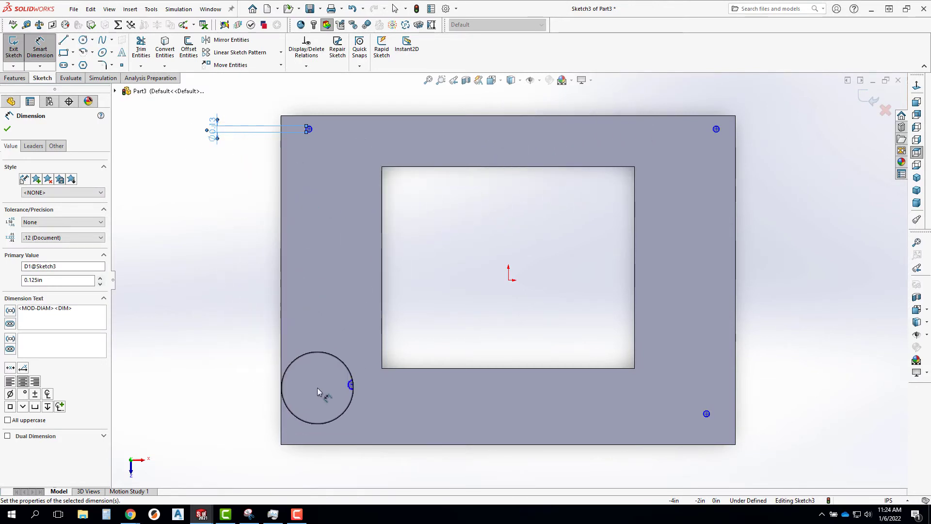
Move the lower-left circle outside the plate to about X -6.03, Y -2.06, and the upper-left circle to about X -3.83, Y 2.54
click(341, 386)
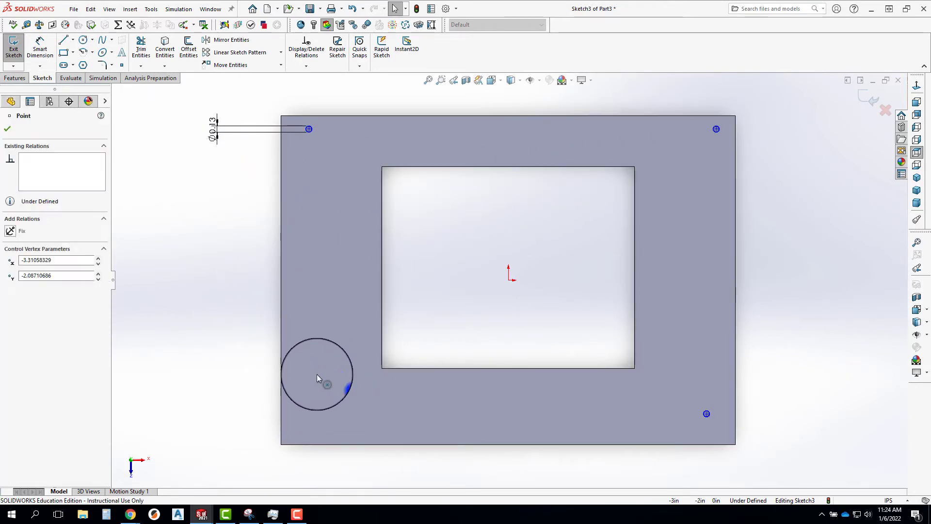
drag(219, 366, 204, 384)
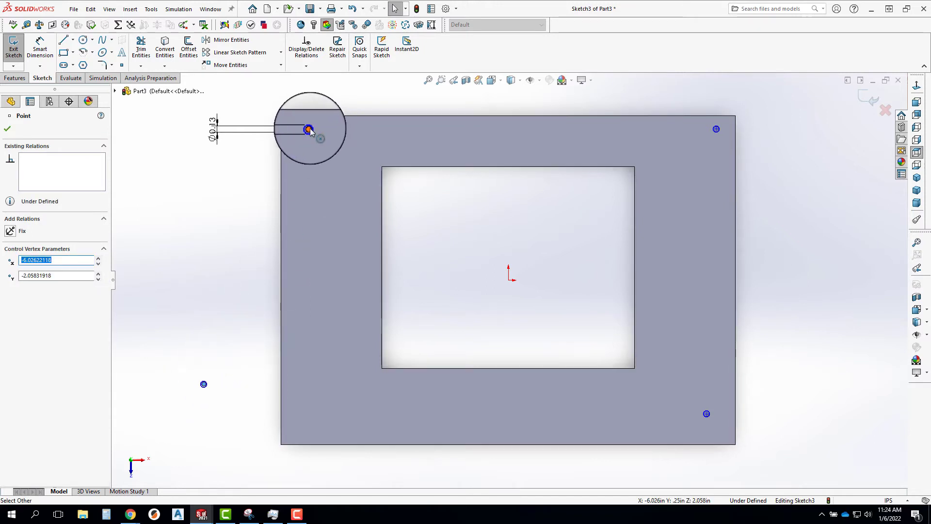
mouse_move(309, 128)
mouse_down()
mouse_move(327, 148)
mouse_move(301, 194)
mouse_up()
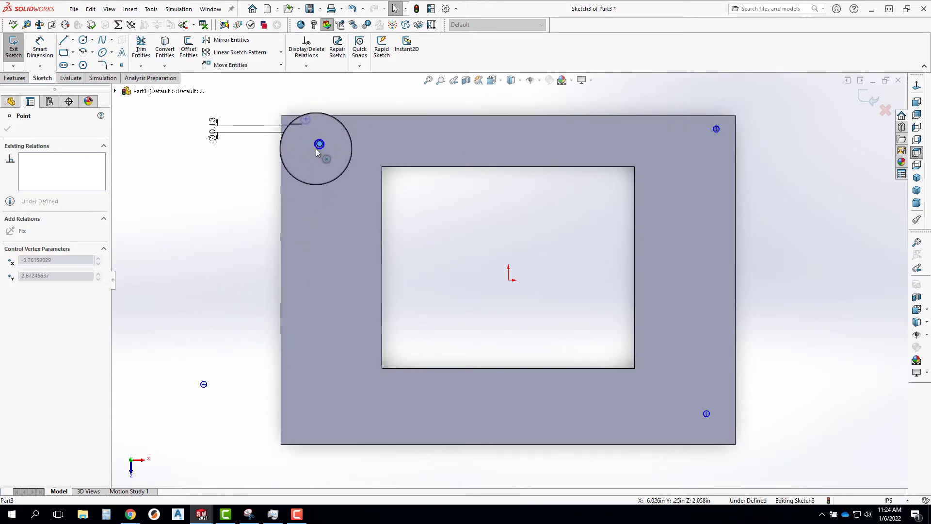
drag(316, 152, 315, 153)
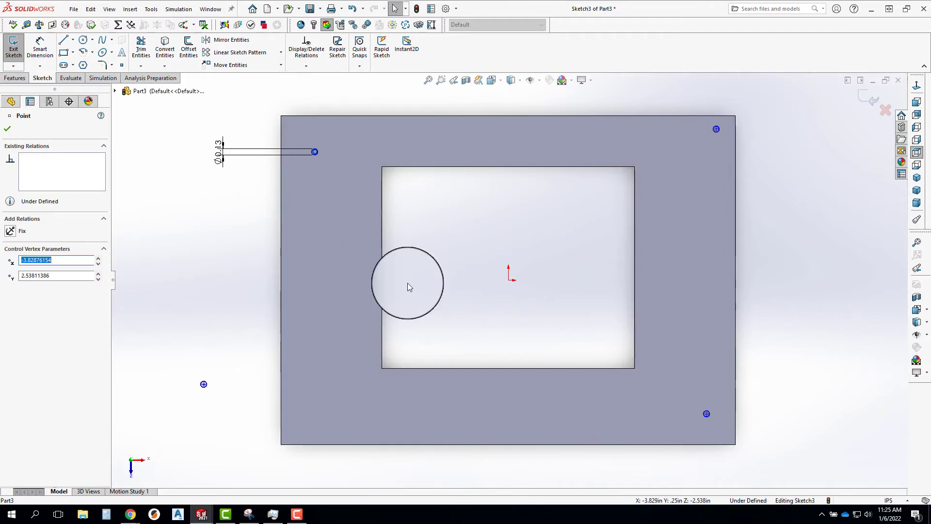
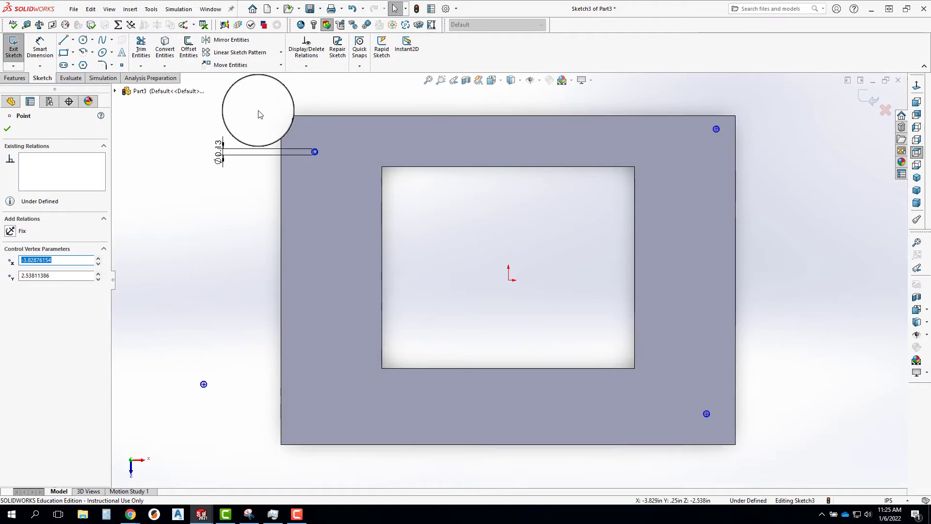
Dimension the upper-left circle's centre 0.375 in from the plate's top edge
drag(316, 150, 318, 148)
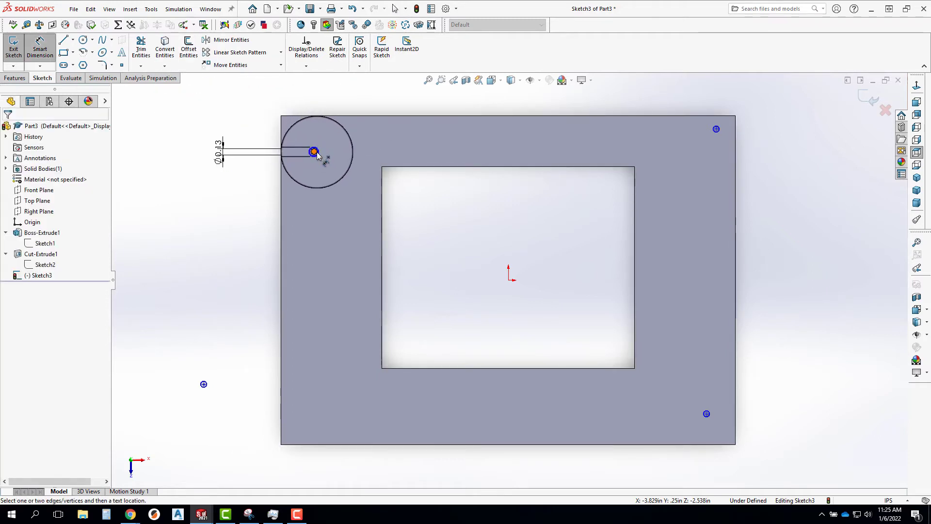
click(315, 152)
click(312, 116)
click(315, 94)
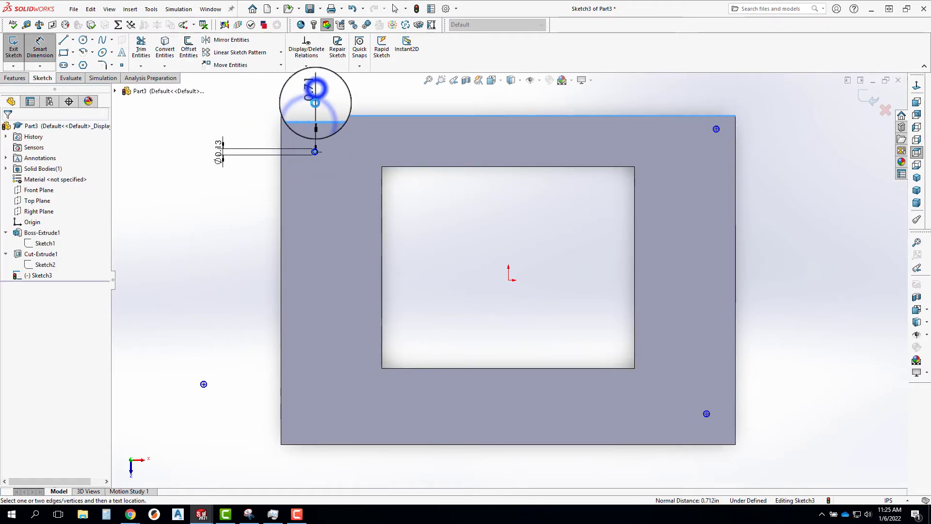
click(316, 103)
text(.)
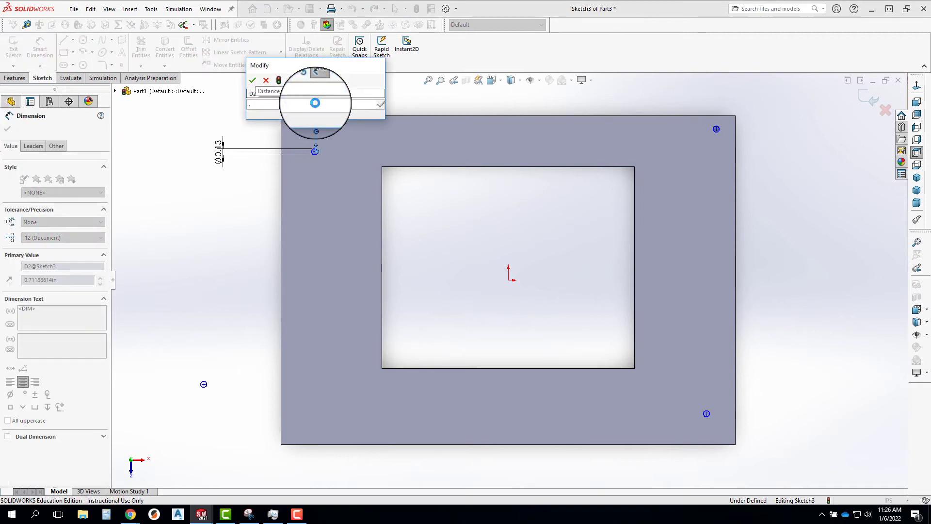
text(375)
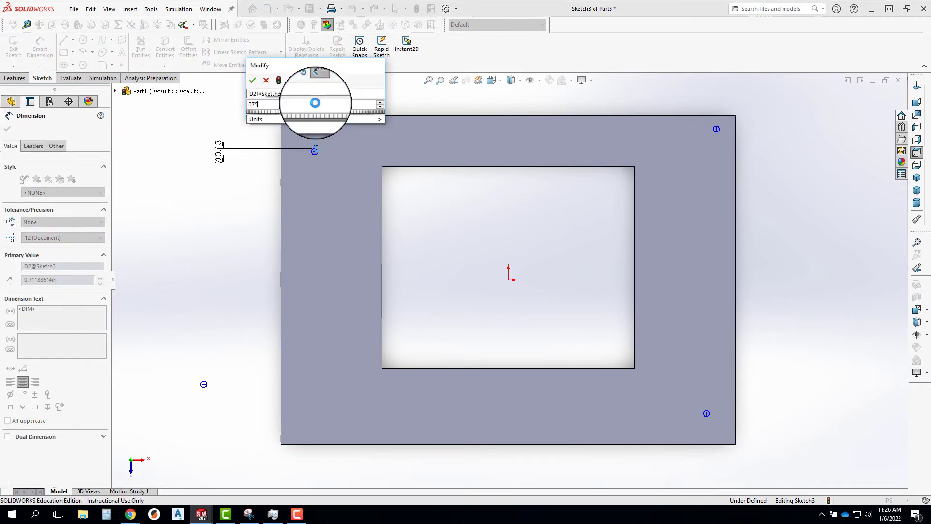
key(Return)
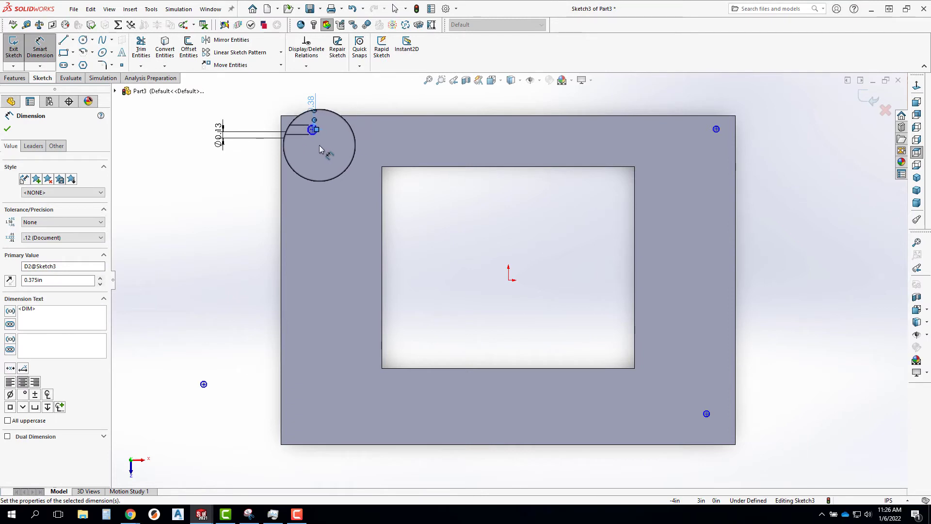
Dimension the upper-left circle's centre 0.375 in from the plate's left edge
click(318, 136)
click(282, 136)
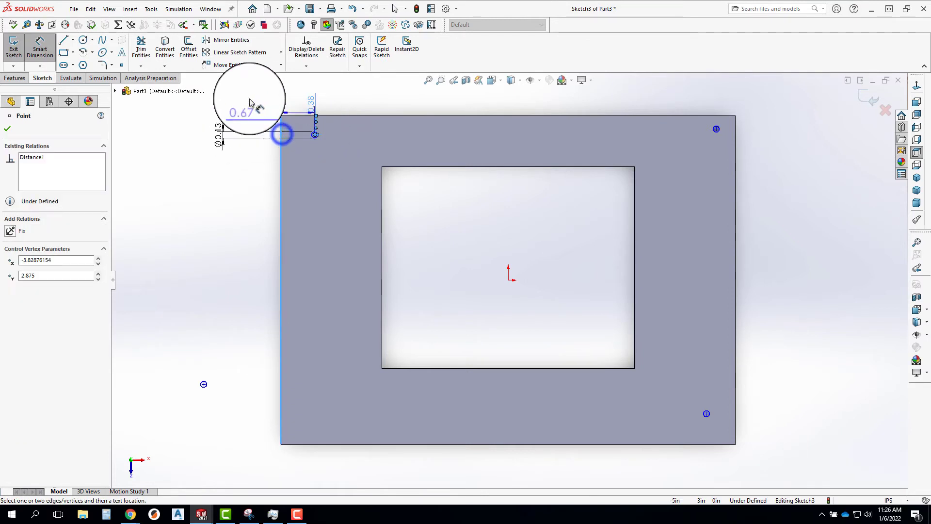
click(250, 103)
text(.375)
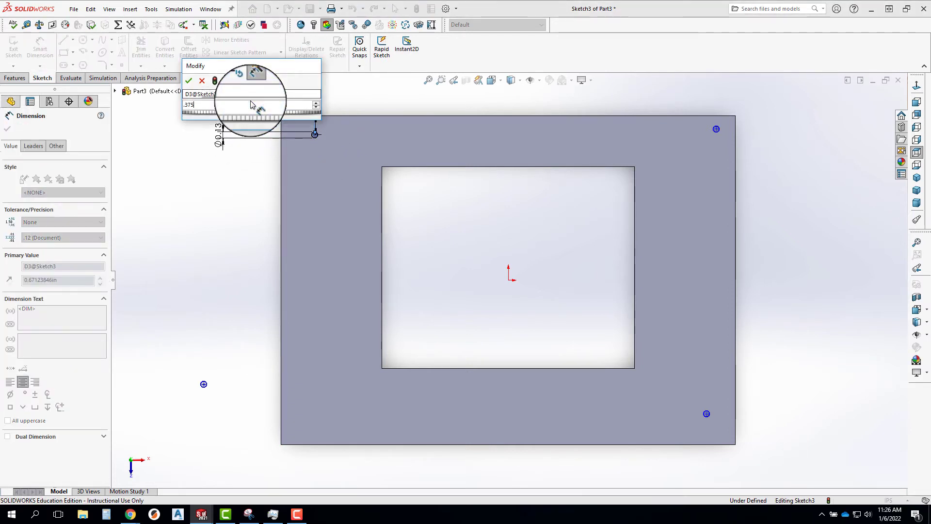
key(Return)
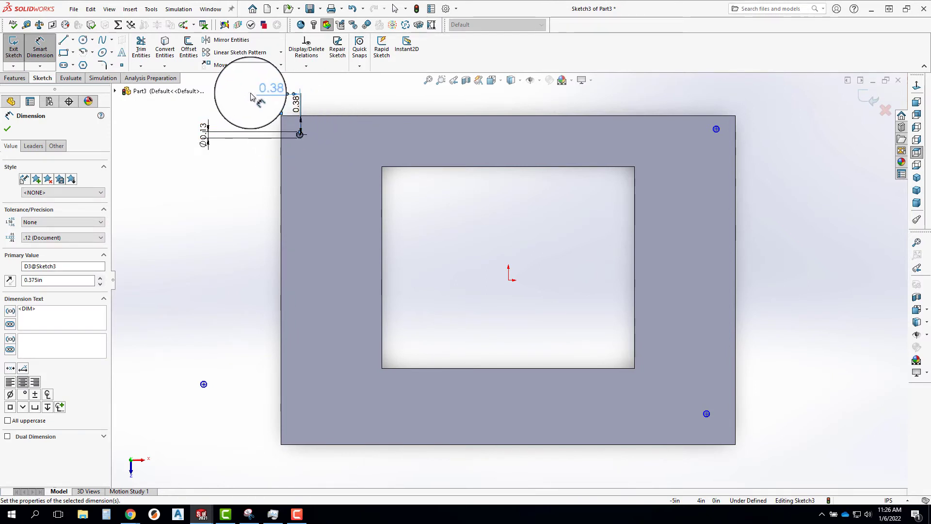
Draw a vertical construction centerline from the origin upward within the rectangular opening
click(73, 40)
click(80, 66)
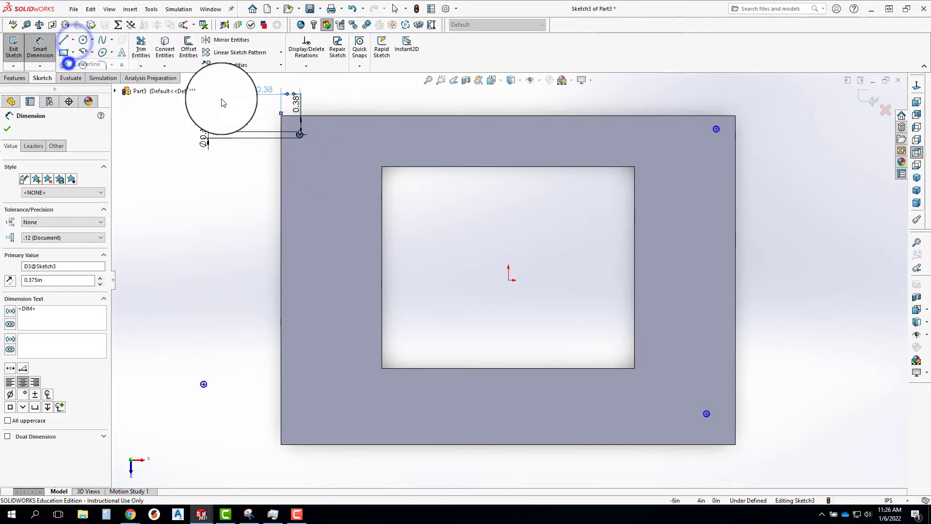
click(508, 280)
click(508, 216)
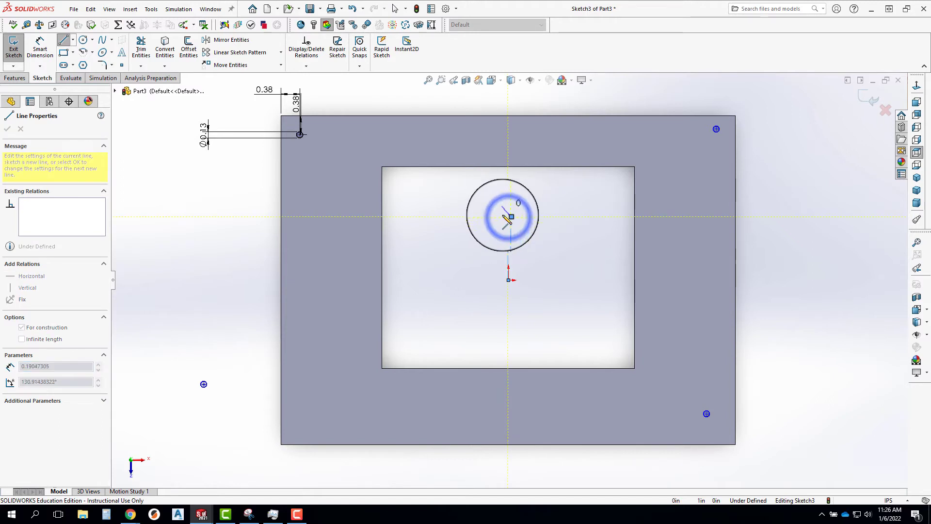
key(Escape)
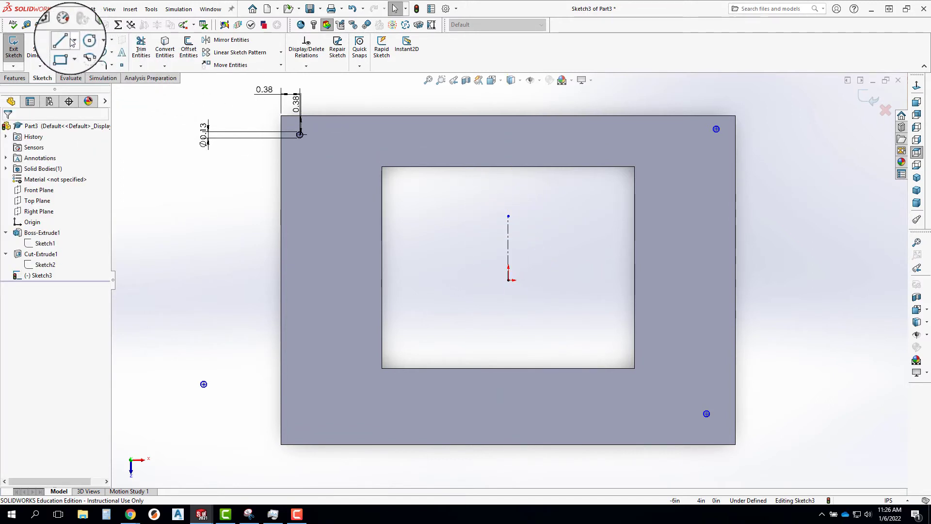
click(73, 40)
click(80, 66)
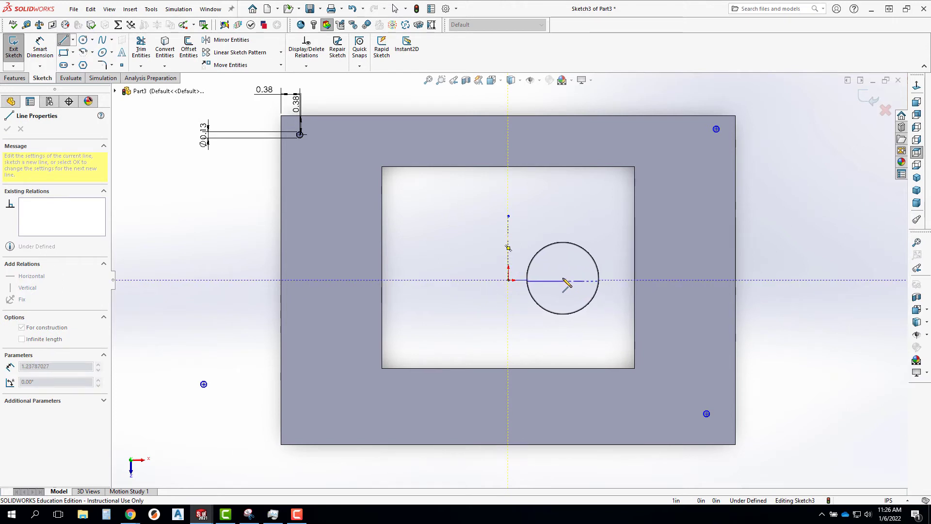
key(Escape)
key(Escape)
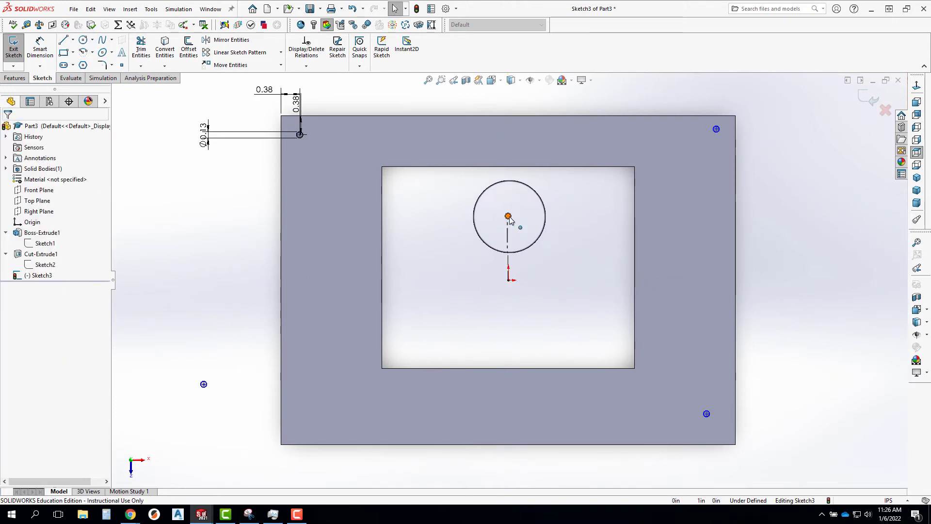
Delete the vertical construction centerline above the origin in the rectangular opening
click(510, 216)
click(509, 242)
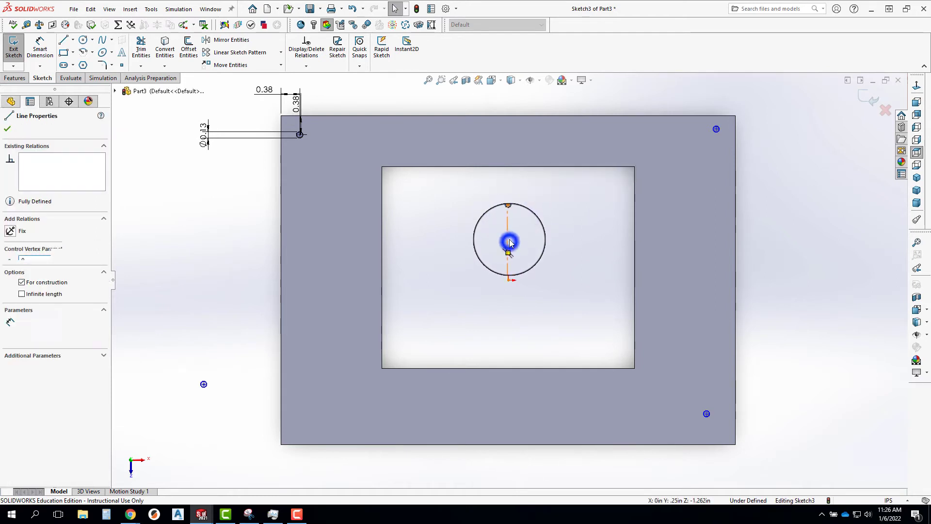
key(Delete)
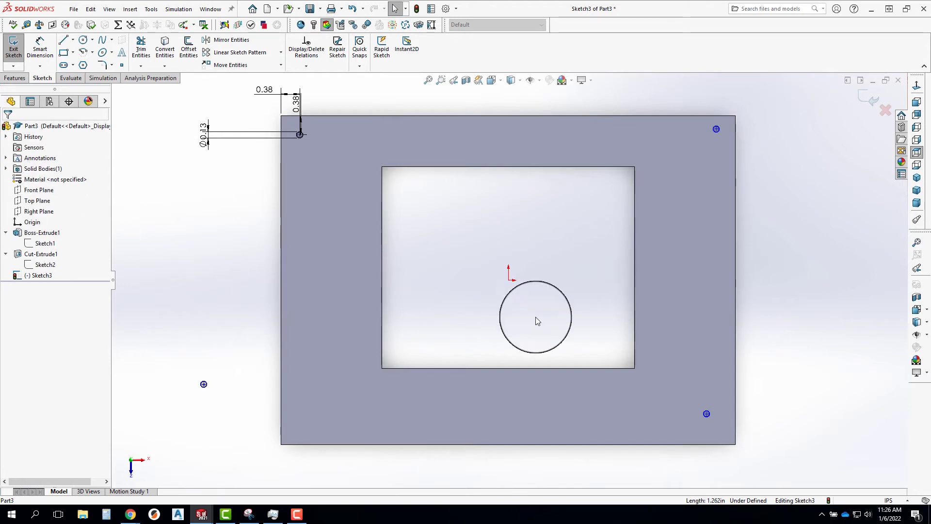
Draw a short horizontal construction centerline inward from the midpoint of the plate's left edge
click(73, 38)
click(85, 73)
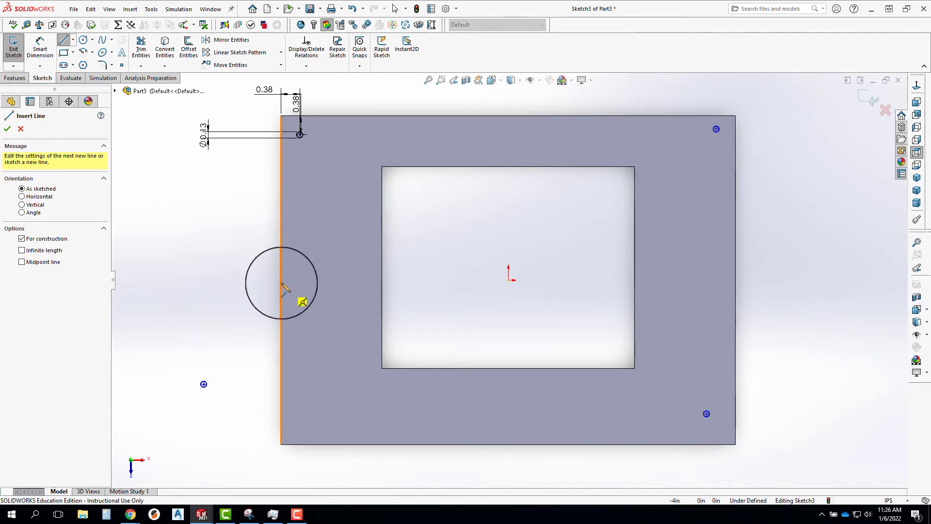
click(282, 280)
key(Escape)
key(Escape)
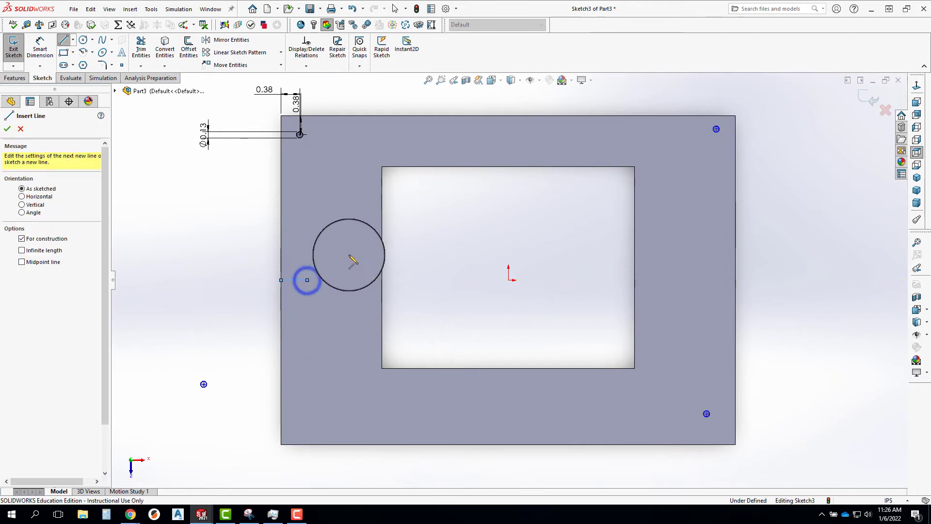
Draw a vertical construction centerline about 0.55 in long downward from the midpoint of the plate's top edge
click(68, 40)
click(72, 40)
click(76, 65)
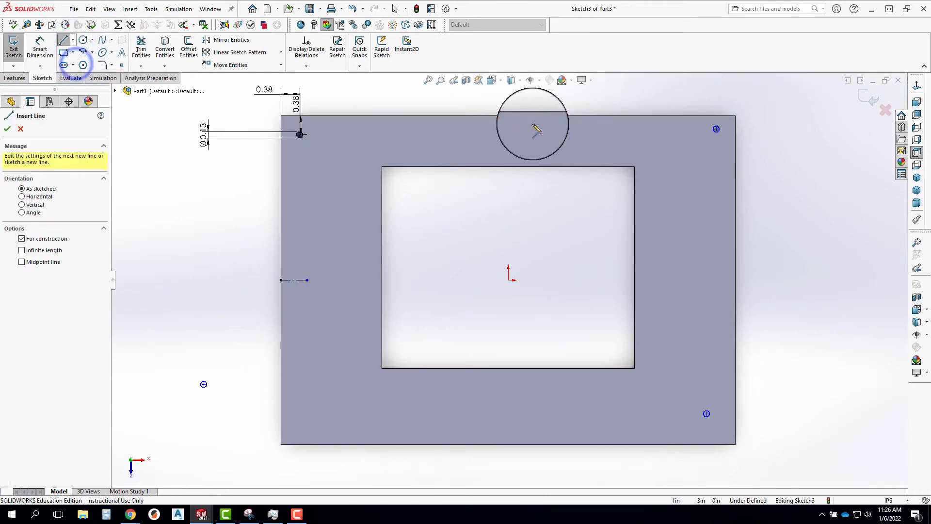
click(509, 115)
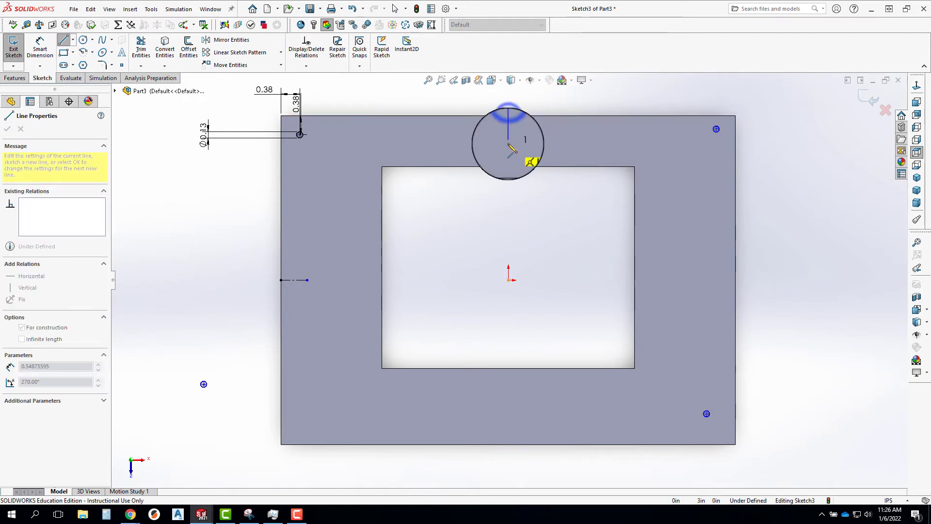
click(505, 141)
key(Escape)
key(Escape)
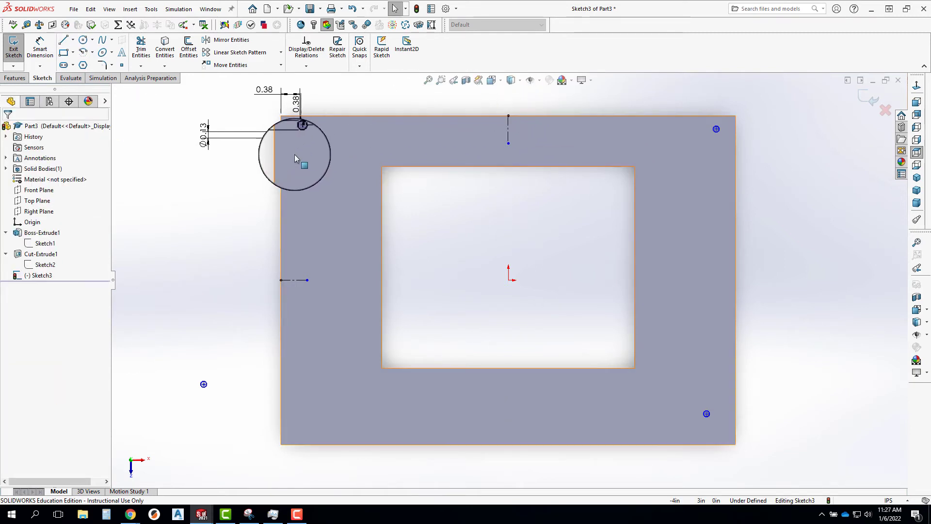
Make the upper-left and upper-right circle centres symmetric about the vertical centerline at the top edge
click(509, 131)
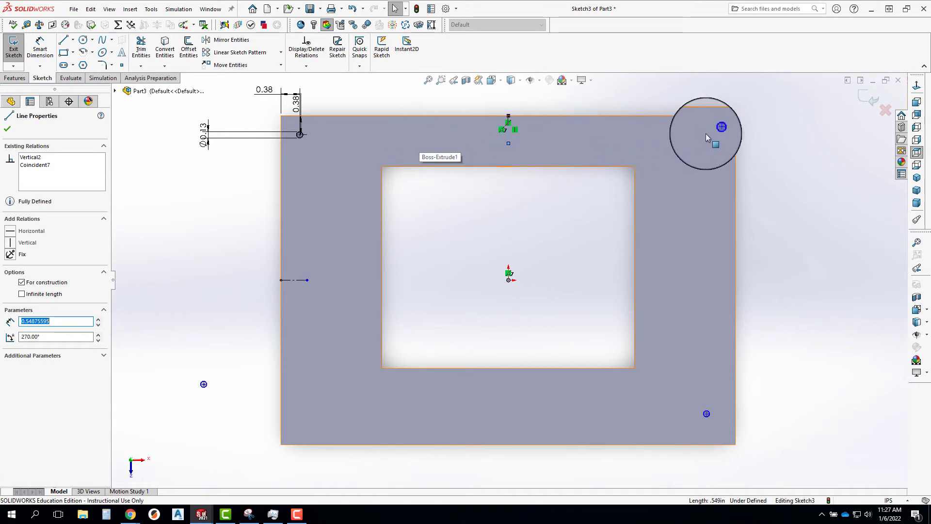
ctrl+click(301, 135)
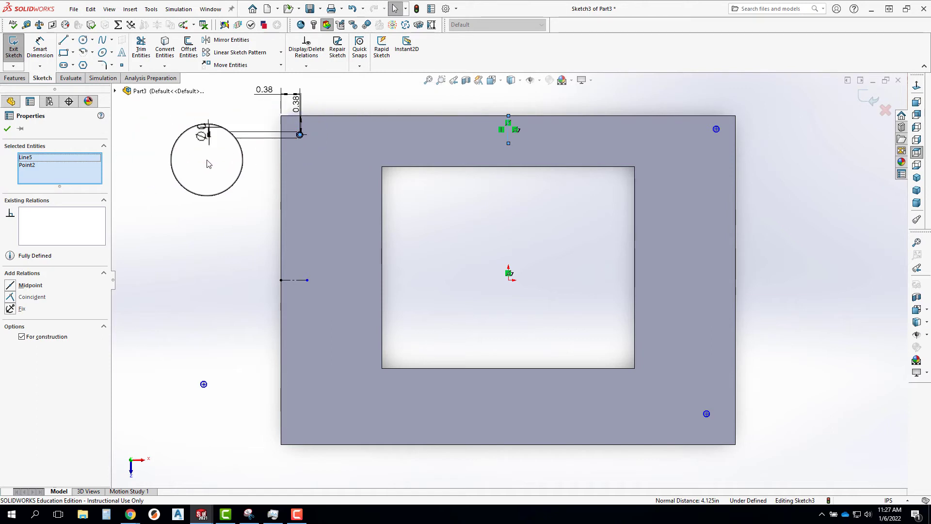
ctrl+click(716, 130)
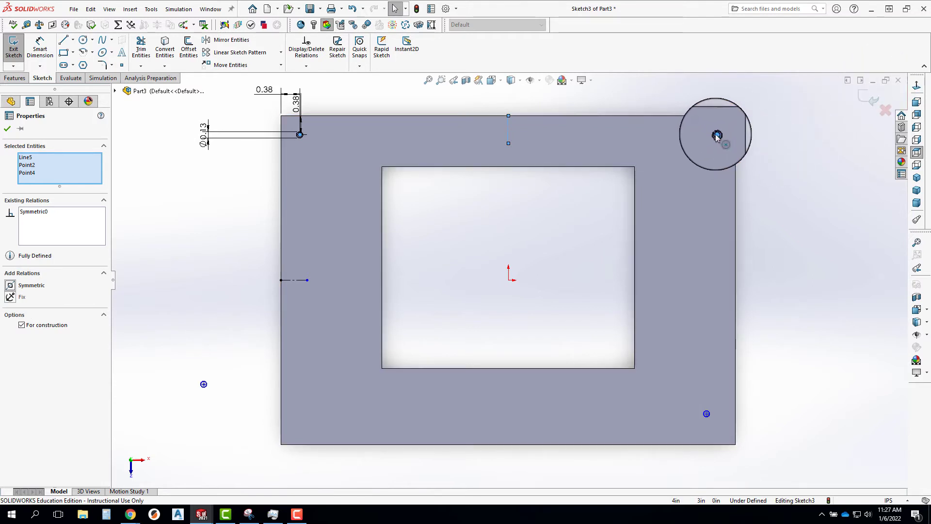
click(629, 132)
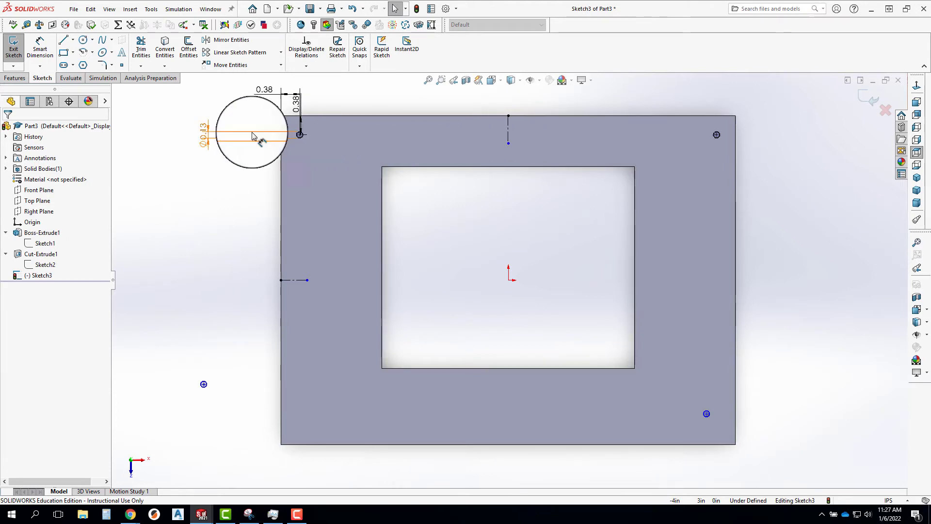
Delete the upper-left circle's two position dimensions and test the symmetry by moving the upper-right circle's centre to about X 3.48, Y 2.85
click(230, 114)
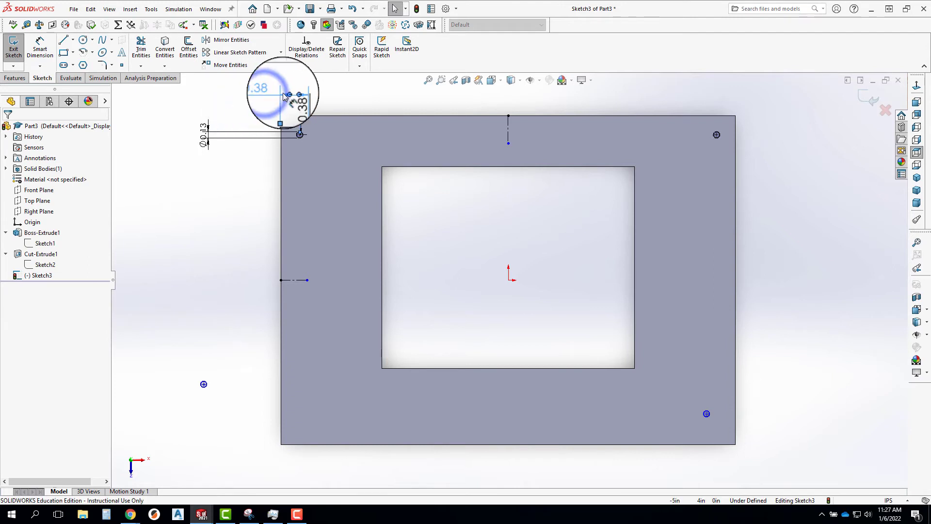
key(Delete)
key(Delete)
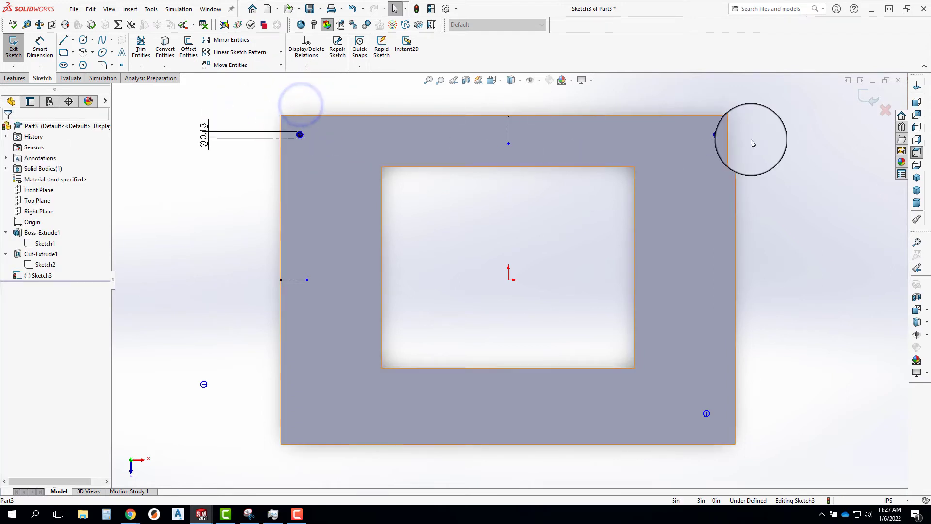
drag(717, 136, 563, 230)
drag(623, 122, 482, 133)
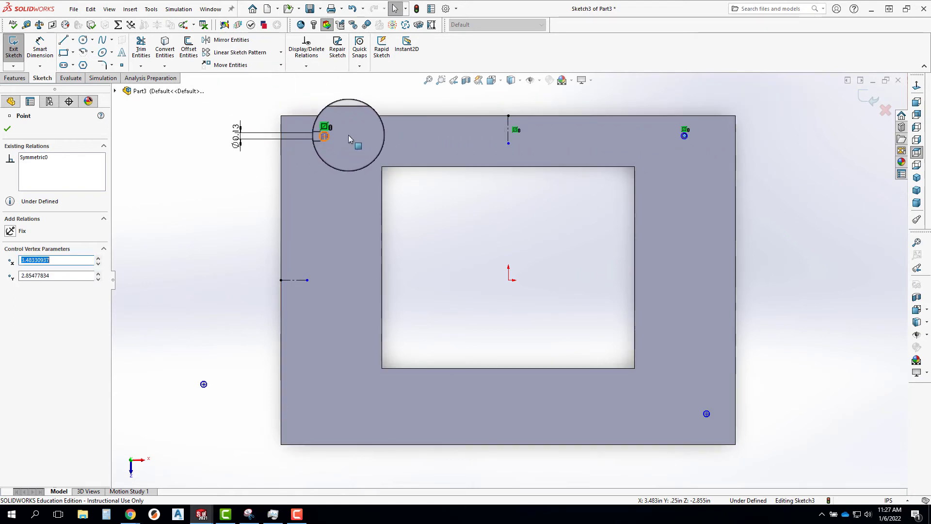
Dimension the upper-left circle's centre again at 0.375 in from the plate's top edge
key(d)
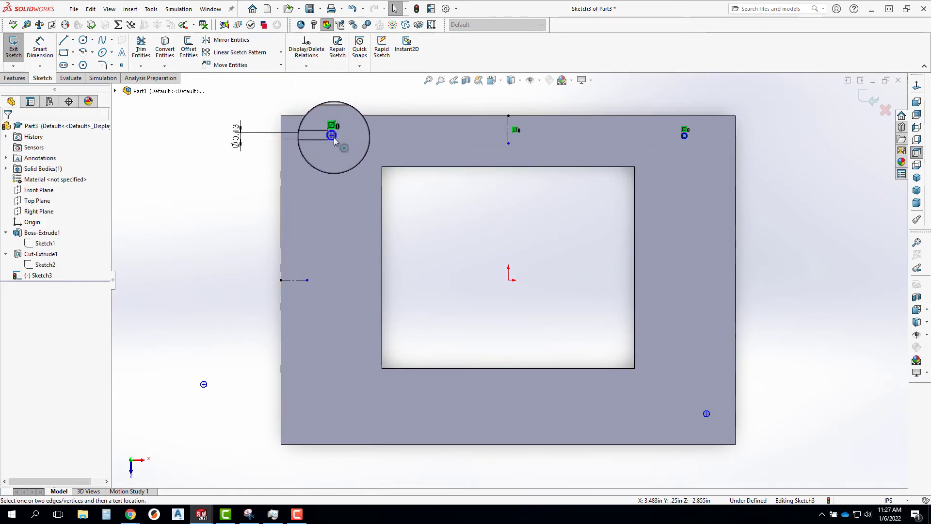
click(334, 136)
click(312, 117)
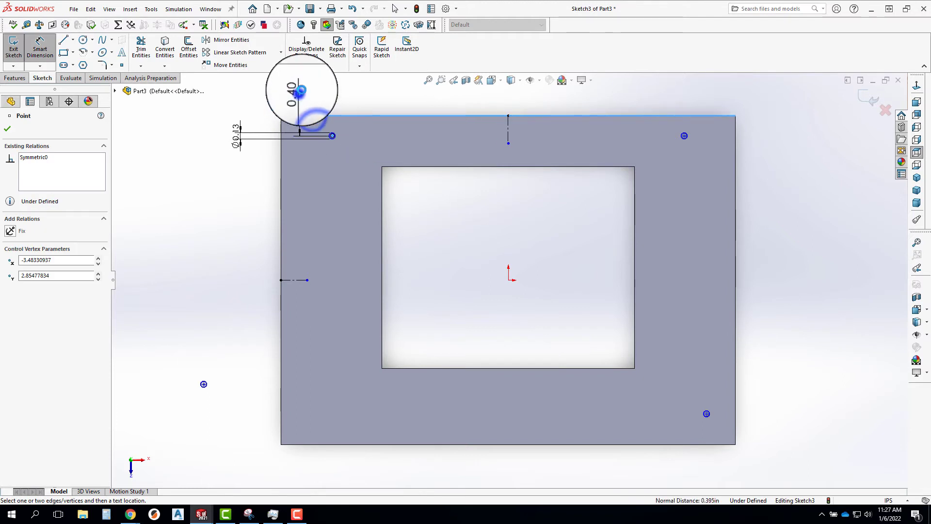
click(298, 90)
key(Return)
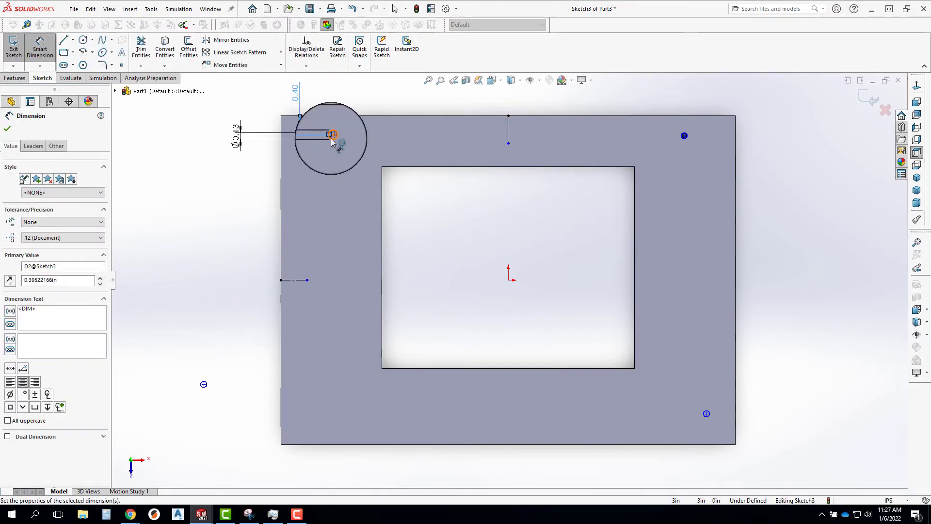
double_click(295, 92)
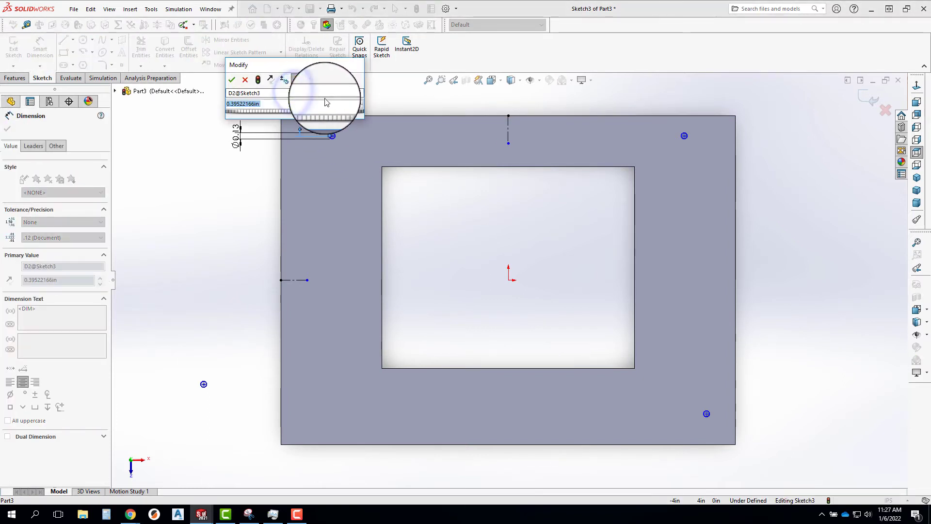
text(.375)
key(Return)
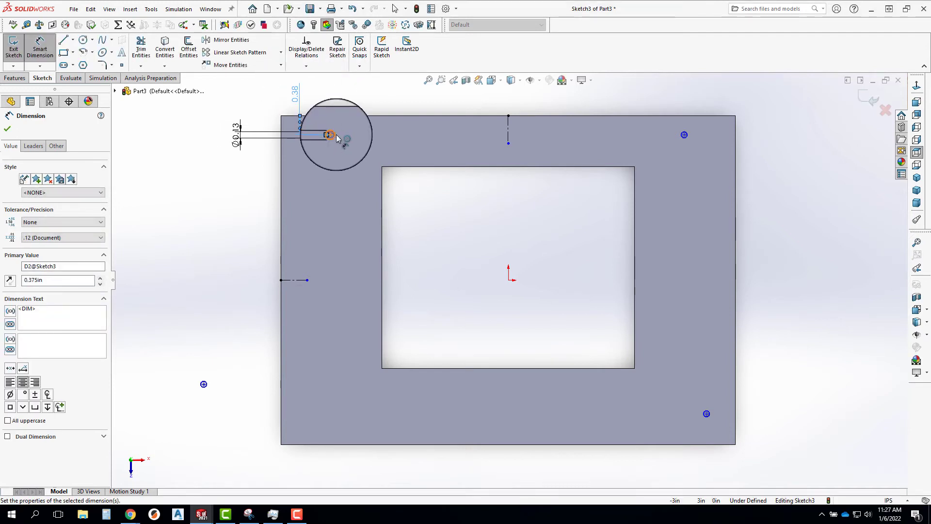
Dimension the upper-left circle's centre again at 0.375 in from the plate's left edge
click(332, 136)
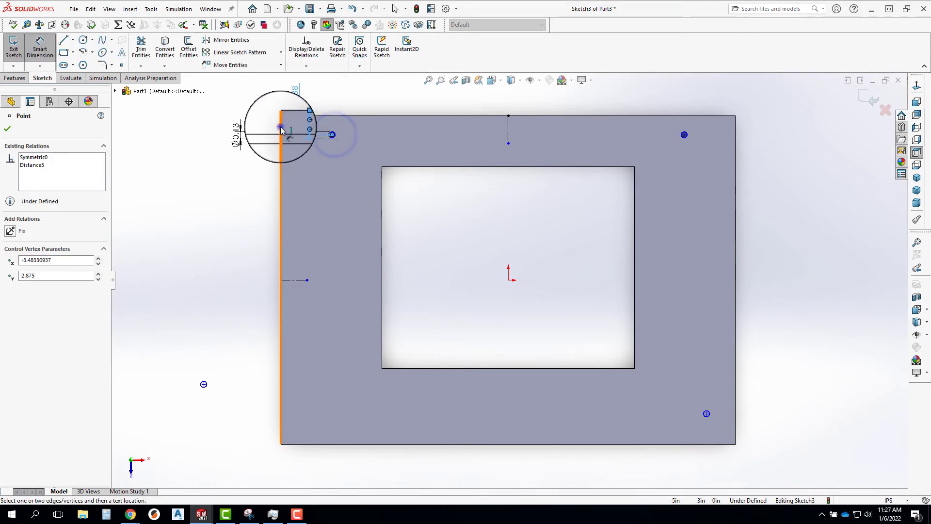
click(282, 135)
click(253, 102)
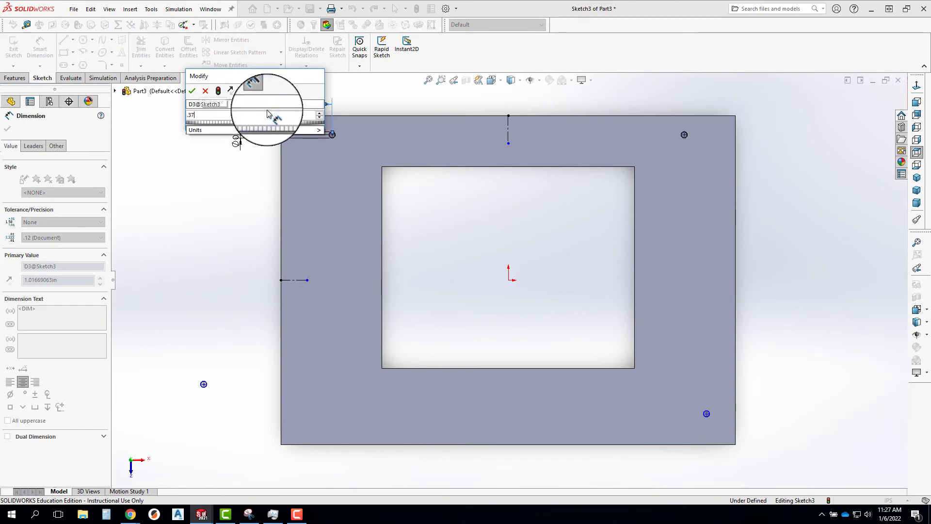
key(Return)
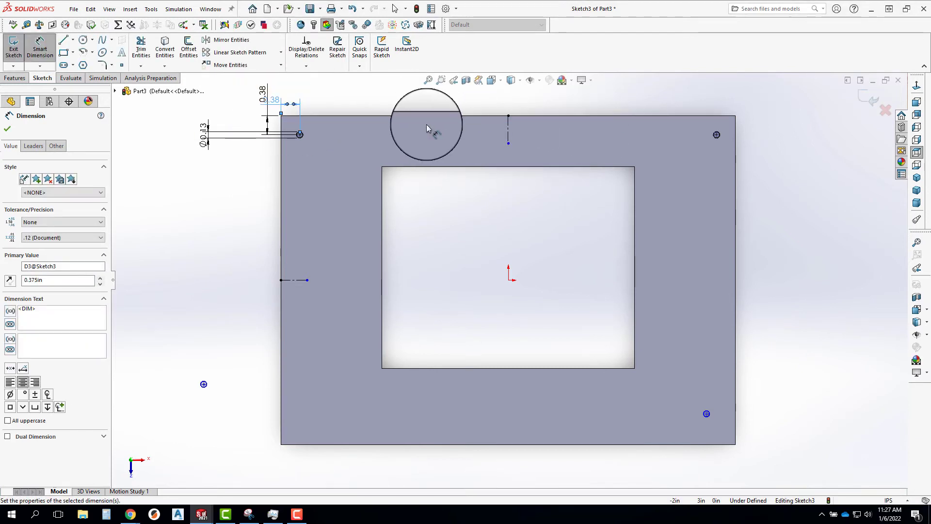
drag(510, 144, 281, 164)
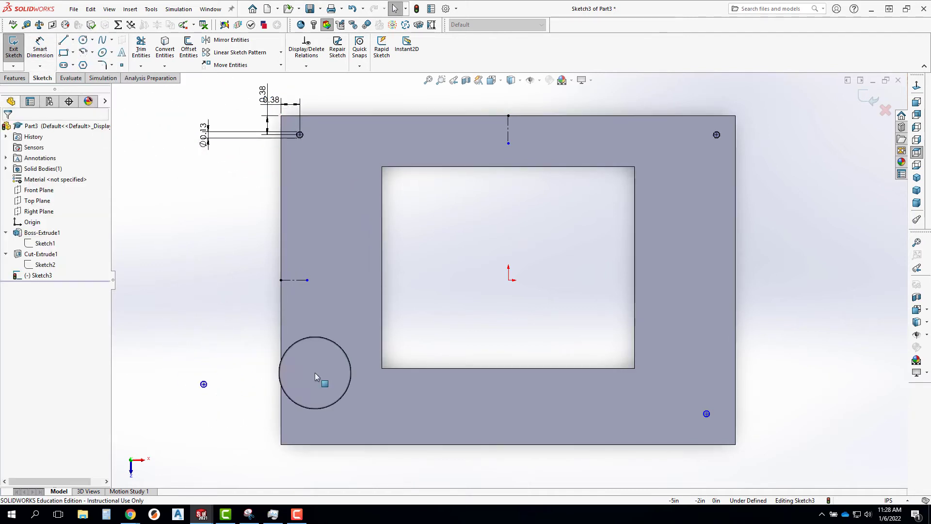
Make the upper-left and lower-left circle centres symmetric about the horizontal centerline at the left edge
click(300, 135)
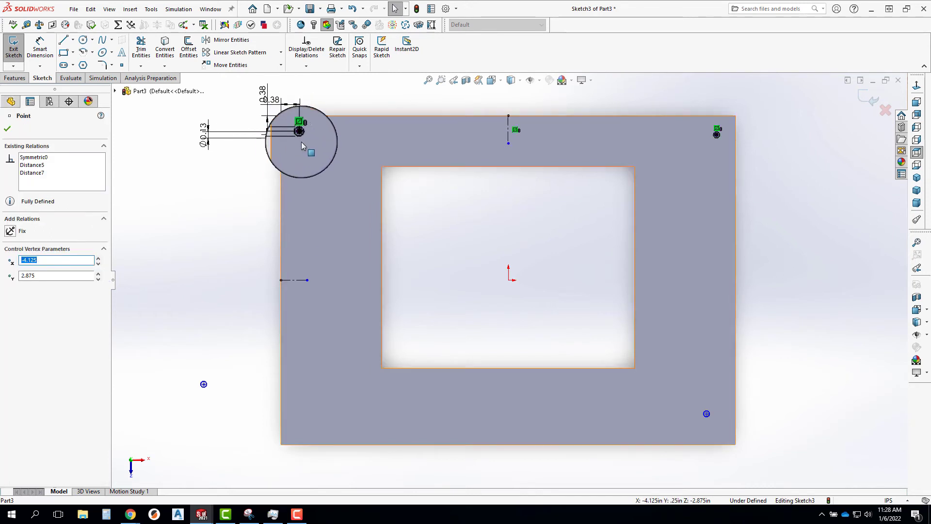
click(295, 282)
ctrl+click(204, 384)
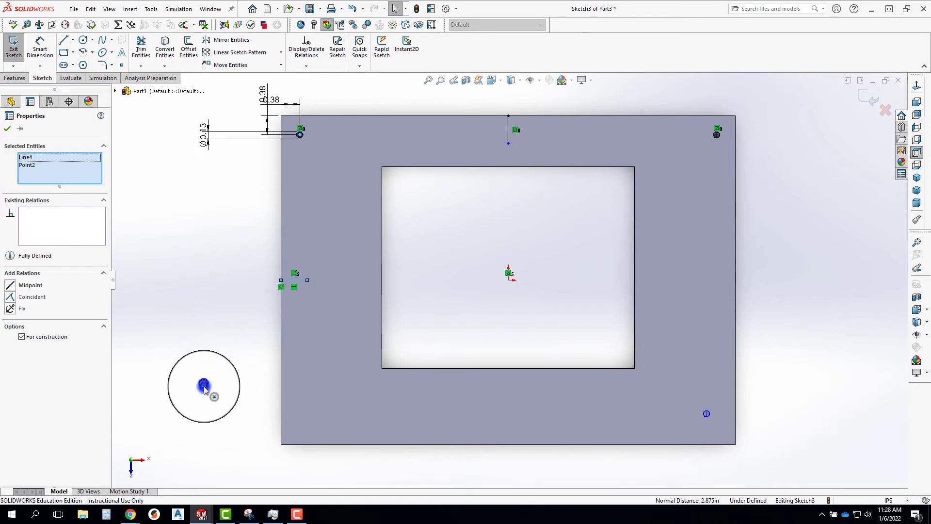
click(11, 286)
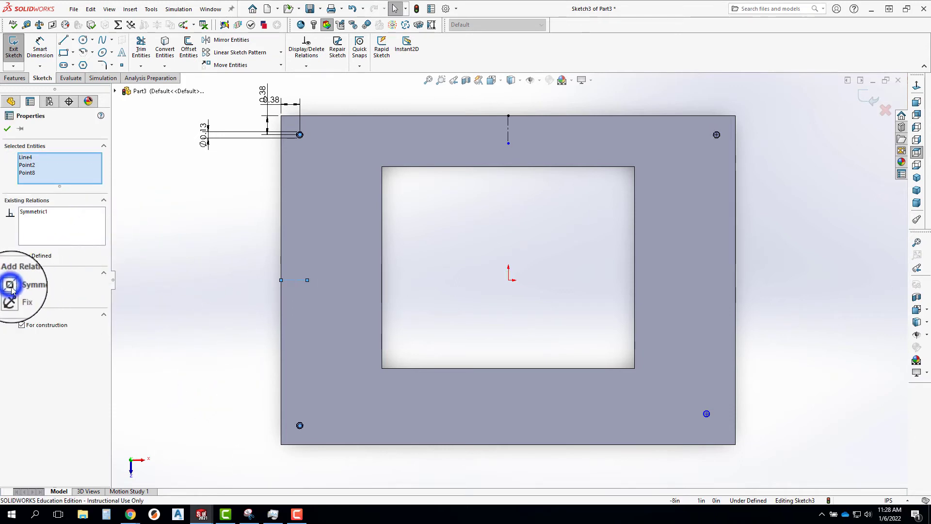
key(Escape)
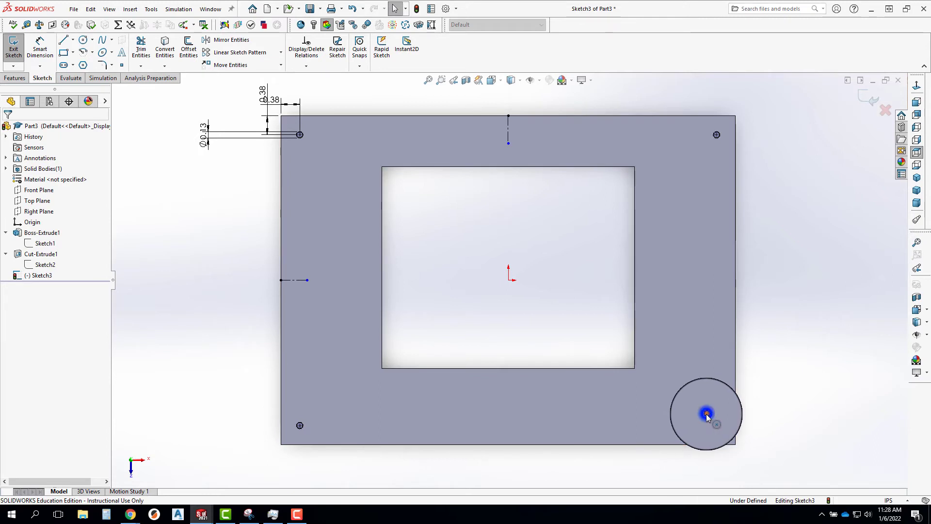
Make the lower-left and lower-right circle centres symmetric about the vertical centerline at the top edge, and test-drag the lower-right circle
click(706, 414)
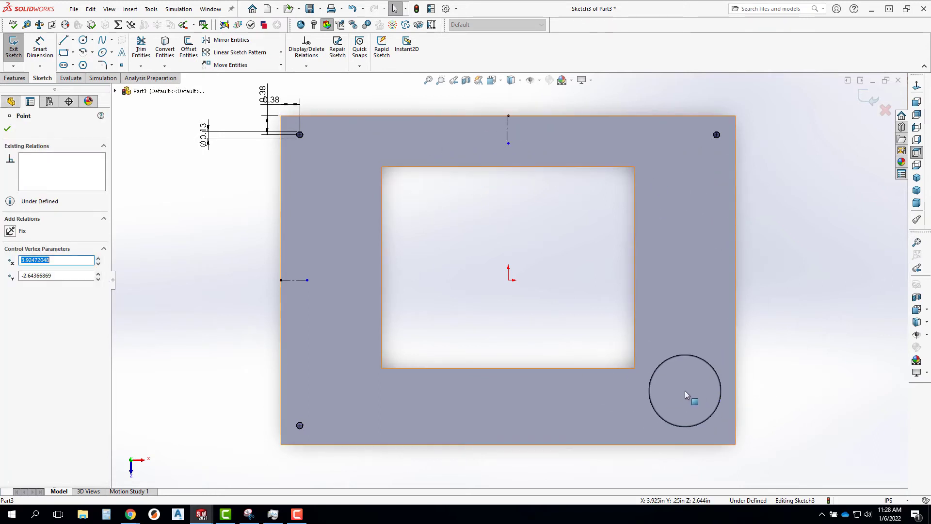
ctrl+click(506, 125)
ctrl+click(300, 426)
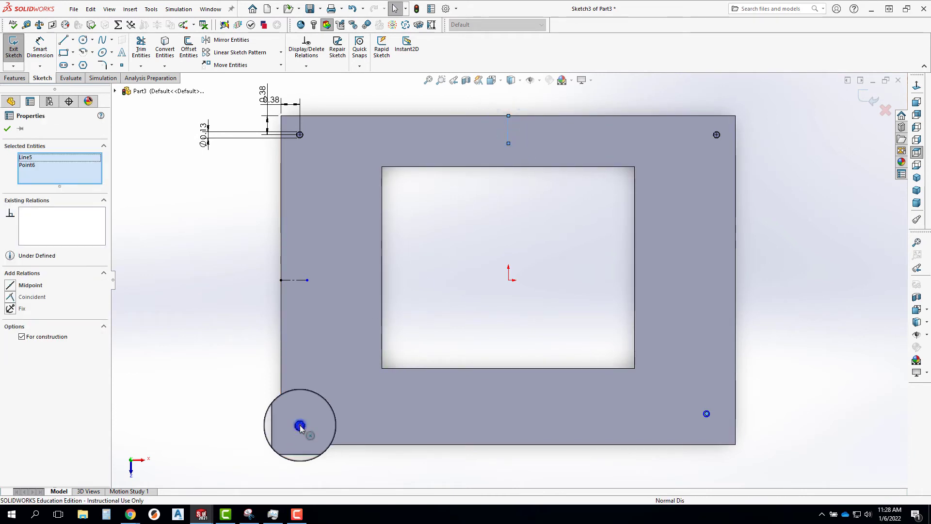
click(11, 285)
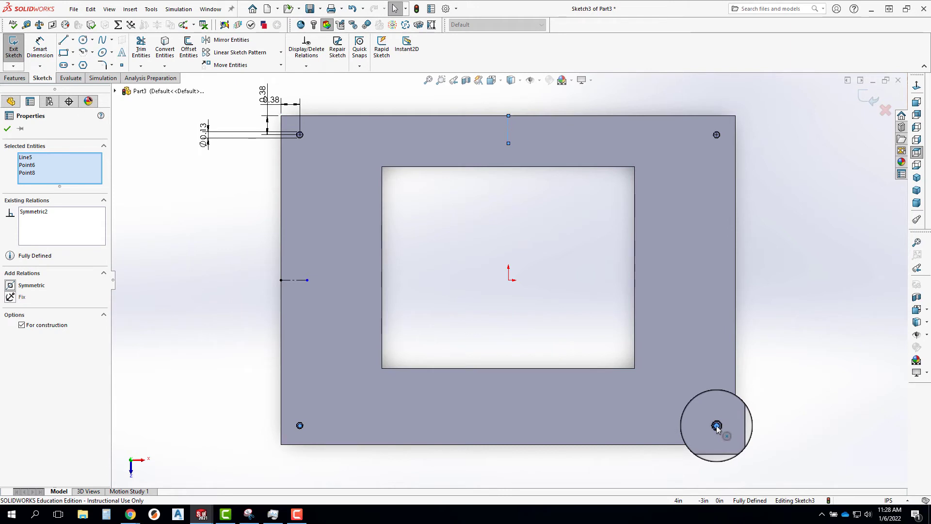
click(717, 425)
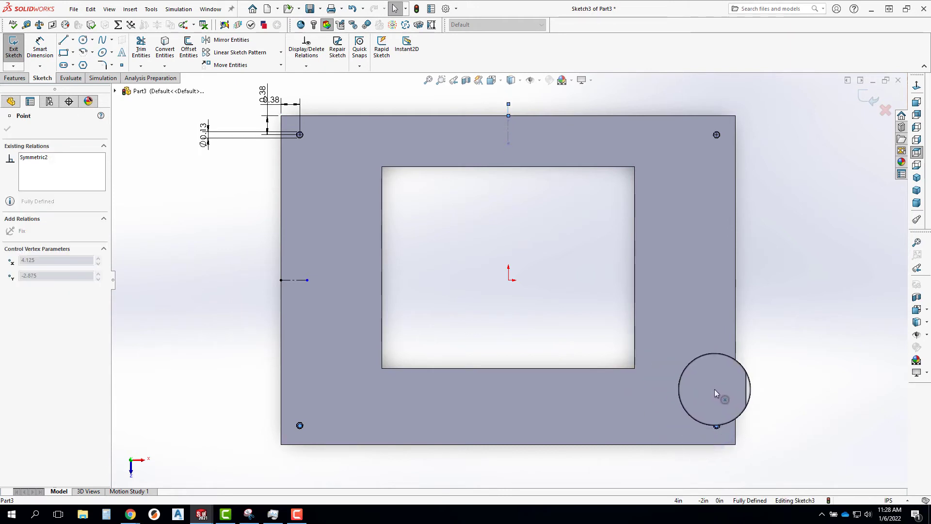
drag(715, 440, 728, 420)
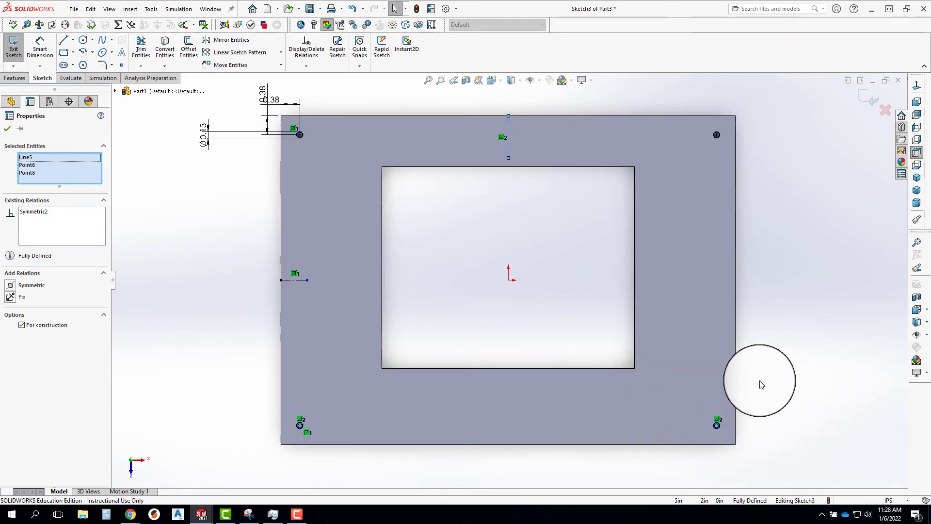
Extrude-cut the sketched corner circles through the plate's full thickness
click(760, 381)
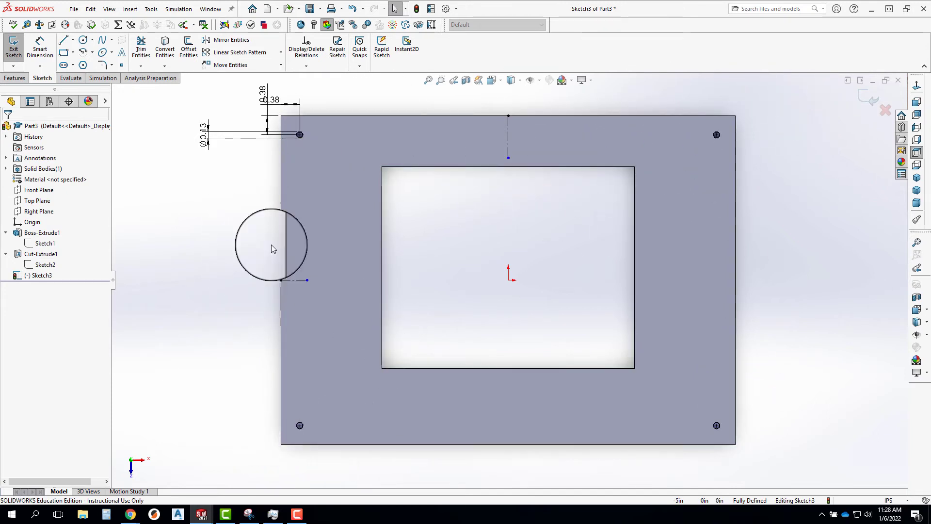
click(16, 79)
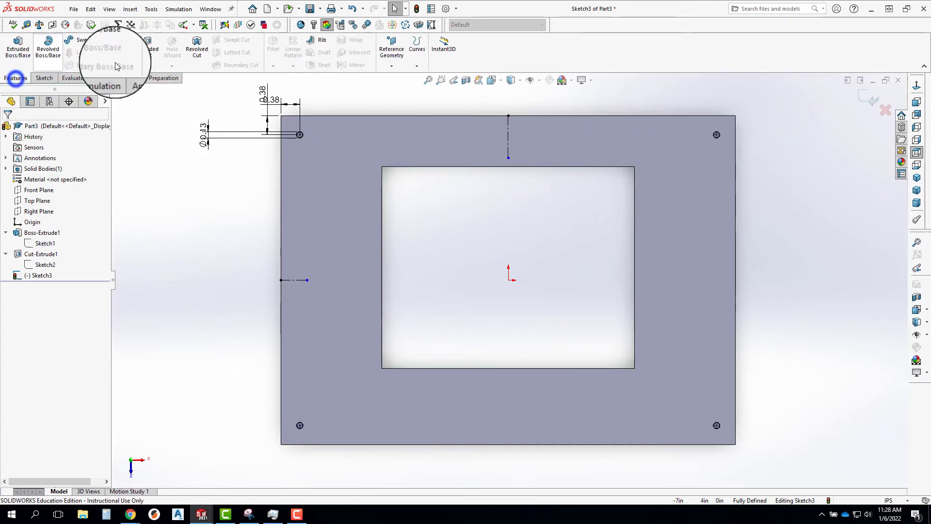
click(145, 48)
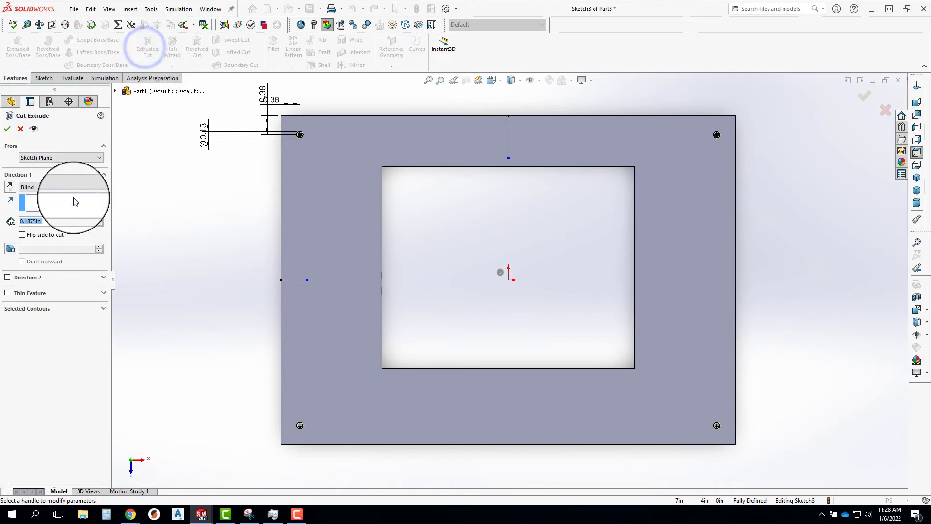
click(41, 187)
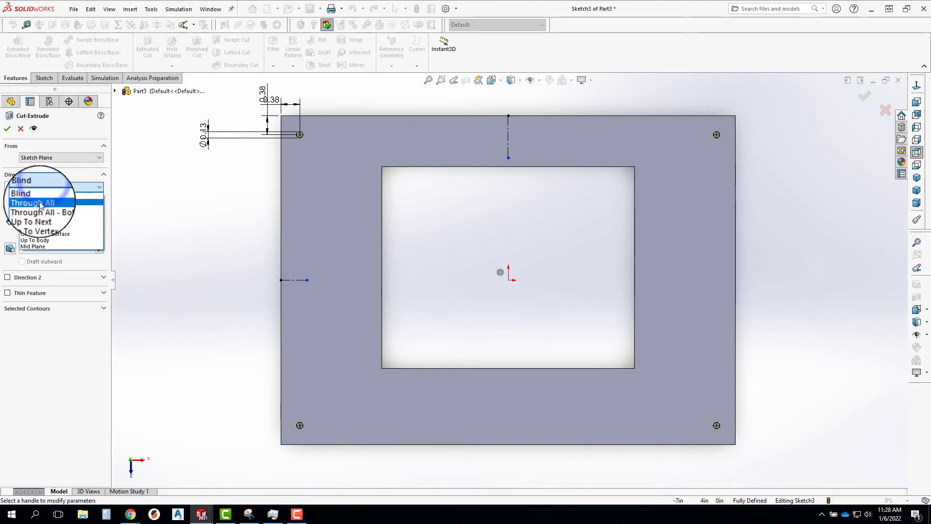
click(36, 221)
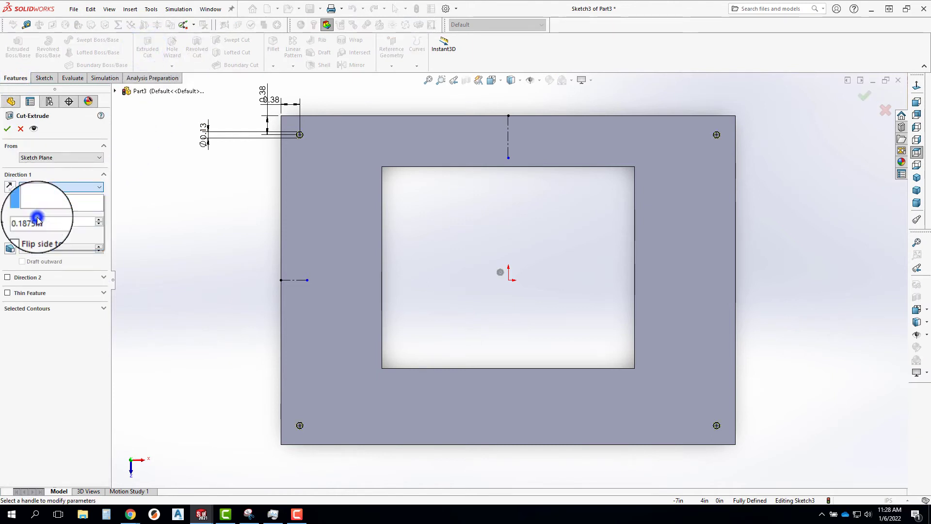
click(7, 129)
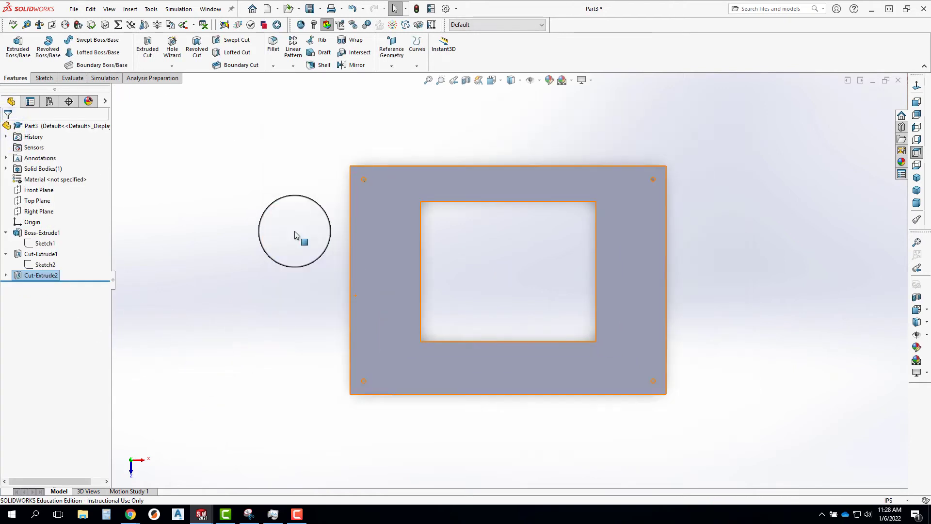
Edit the base plate's sketch, set the plate width to 6.5 in and exit the sketch to rebuild the part
scroll(295, 231, up, 1)
mouse_move(477, 273)
middle_down()
mouse_move(481, 249)
mouse_move(530, 250)
mouse_move(474, 256)
mouse_move(463, 272)
middle_up()
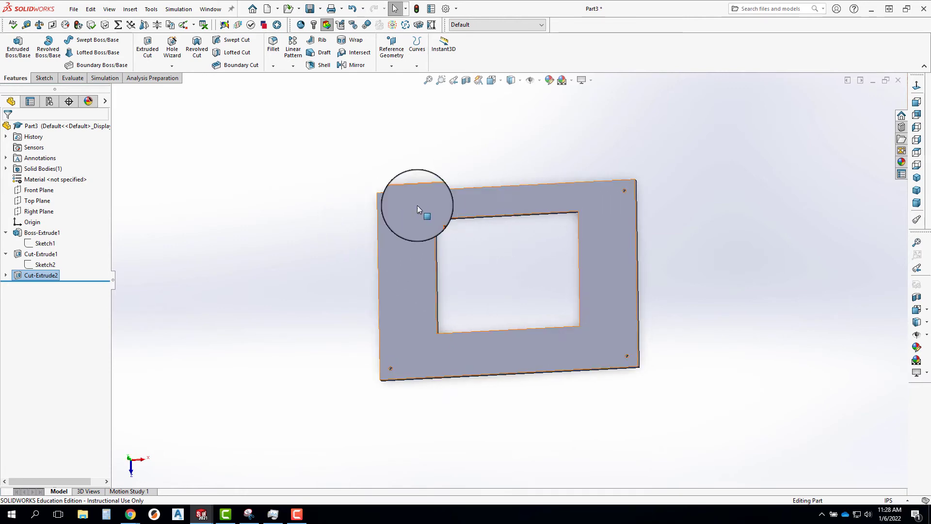
click(34, 244)
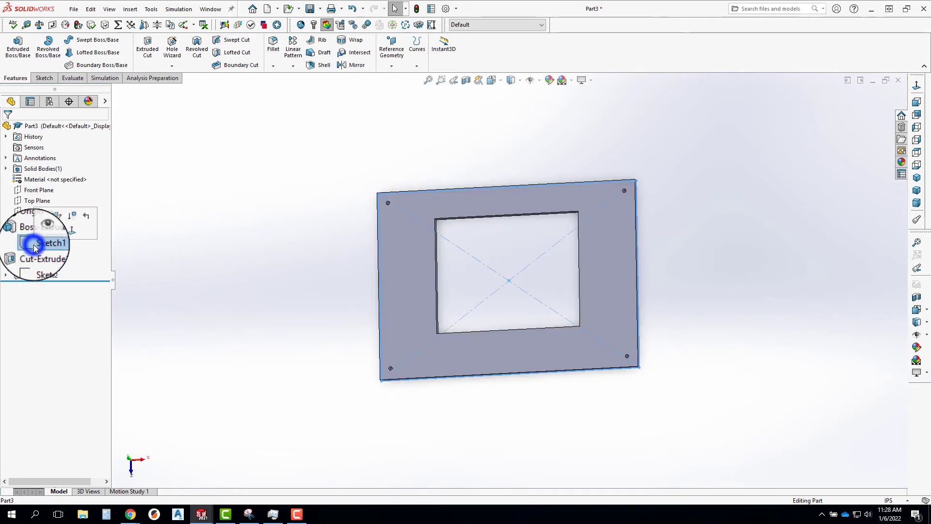
click(44, 217)
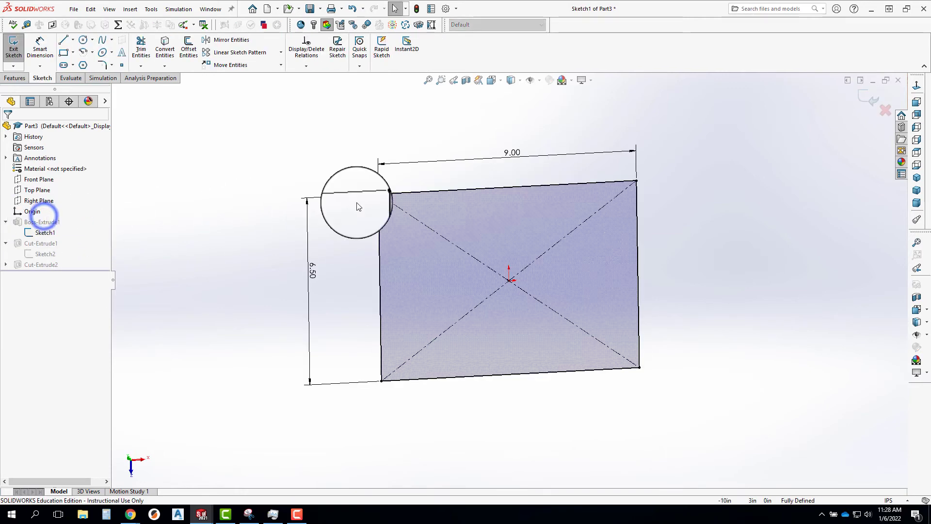
click(511, 154)
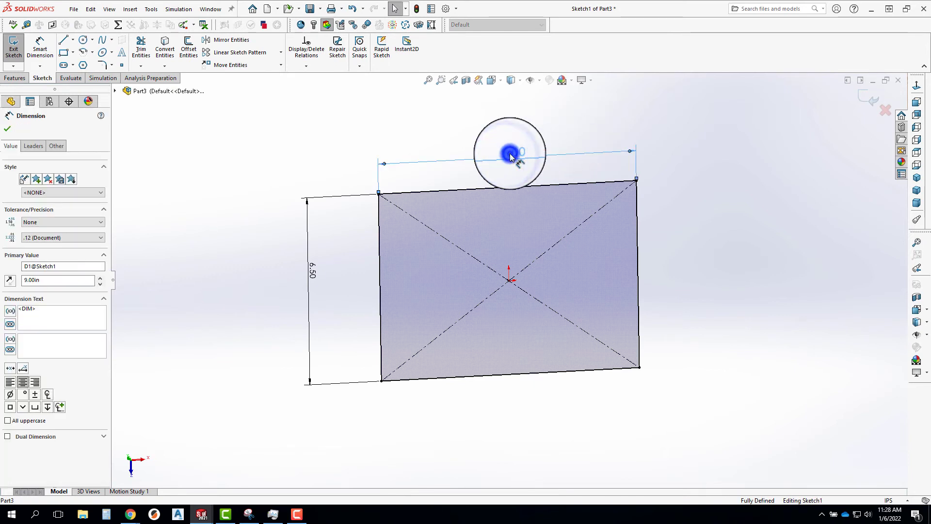
double_click(510, 154)
text(6.5)
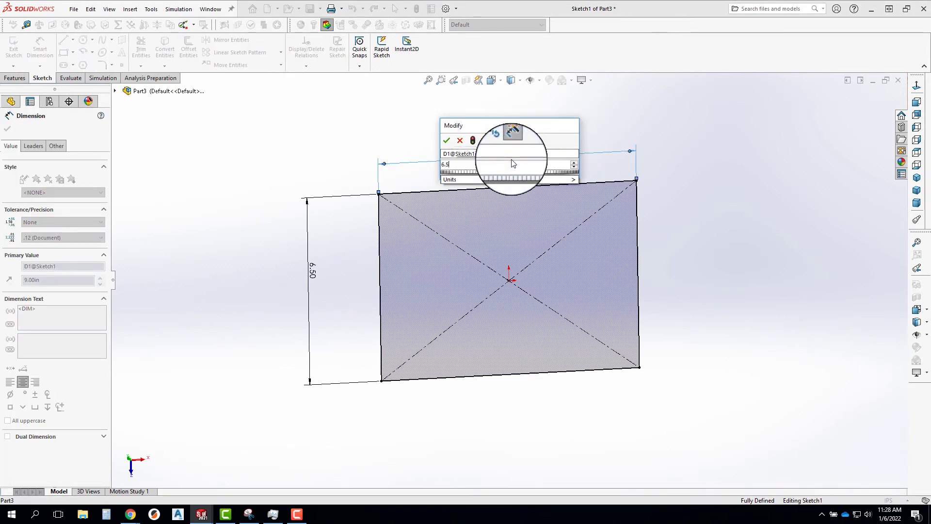
click(459, 141)
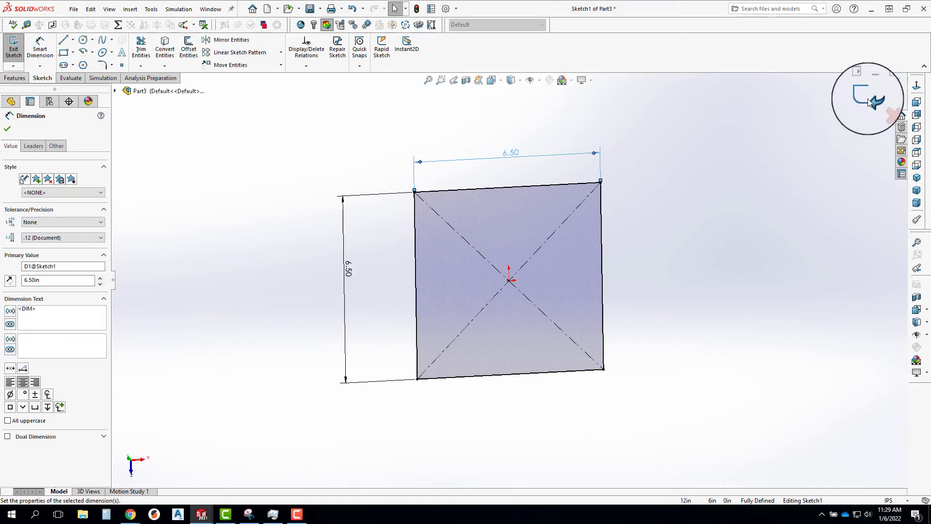
click(866, 106)
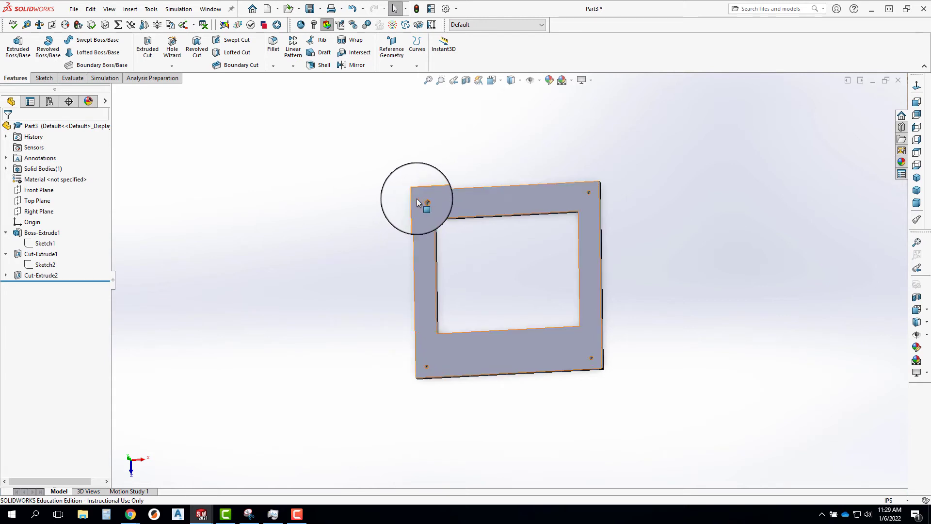
middle_drag(427, 200, 529, 325)
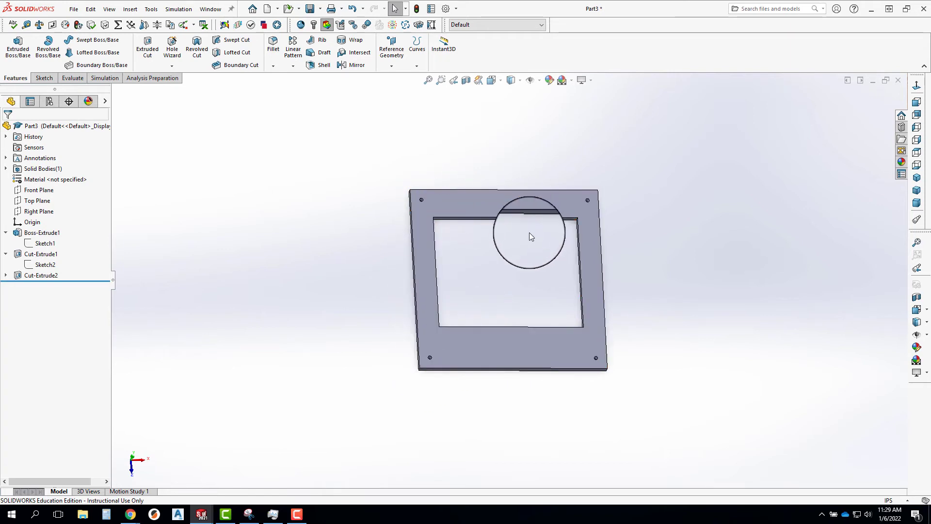
middle_drag(511, 269, 504, 301)
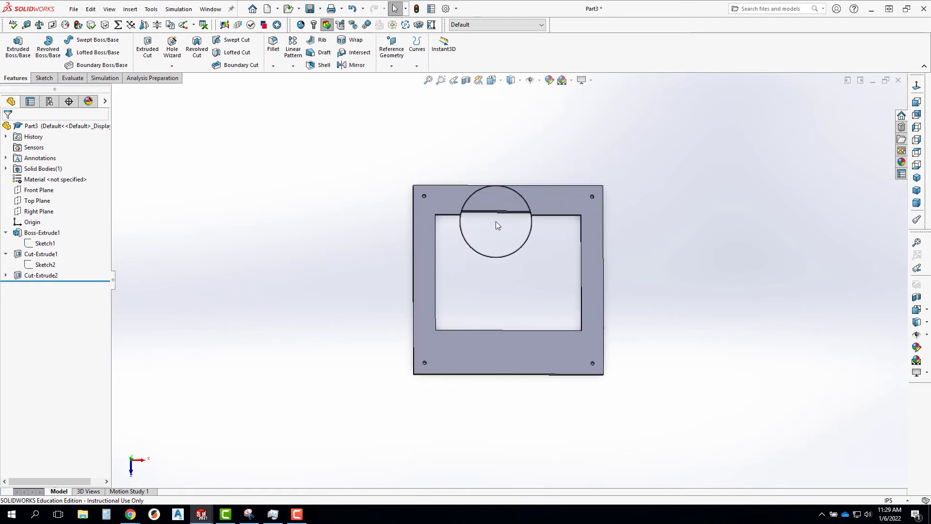
click(515, 202)
click(469, 151)
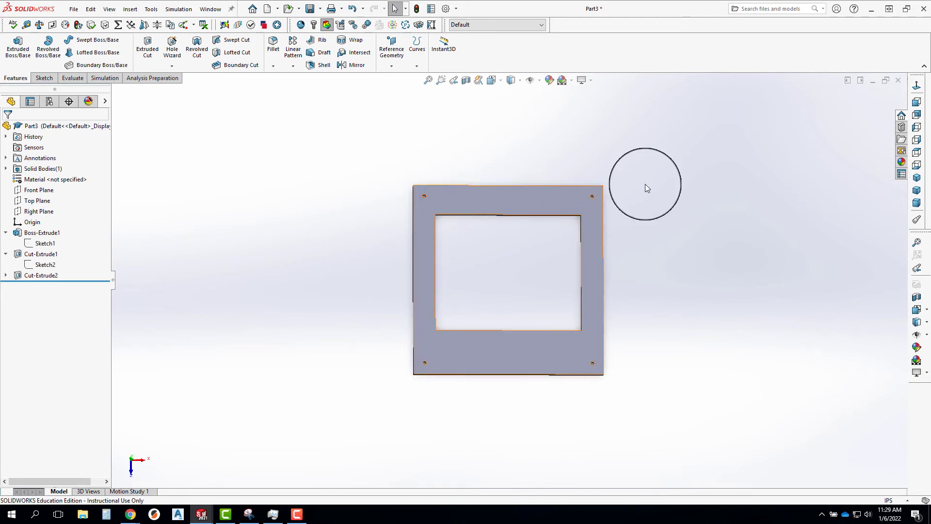
click(536, 198)
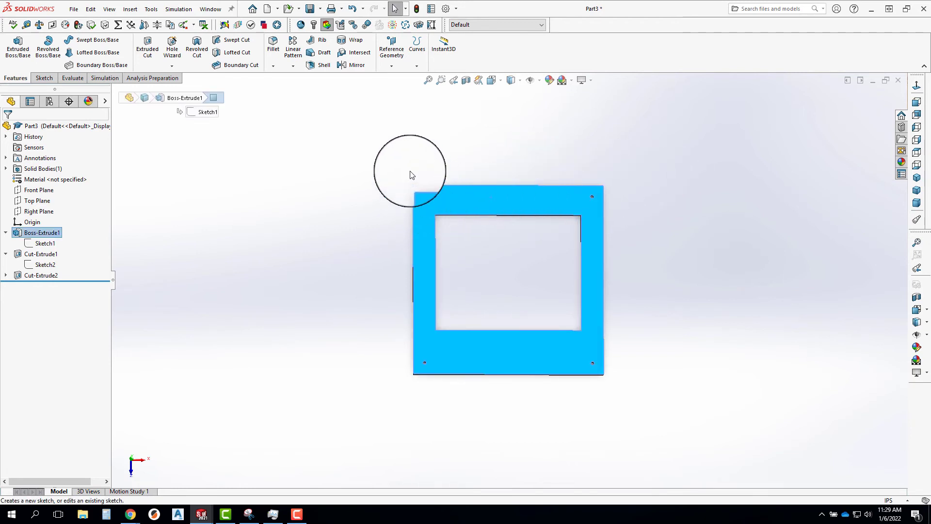
click(402, 161)
Start a new sketch on the plate's large face that is toward the viewer and orient the view normal to it
click(491, 199)
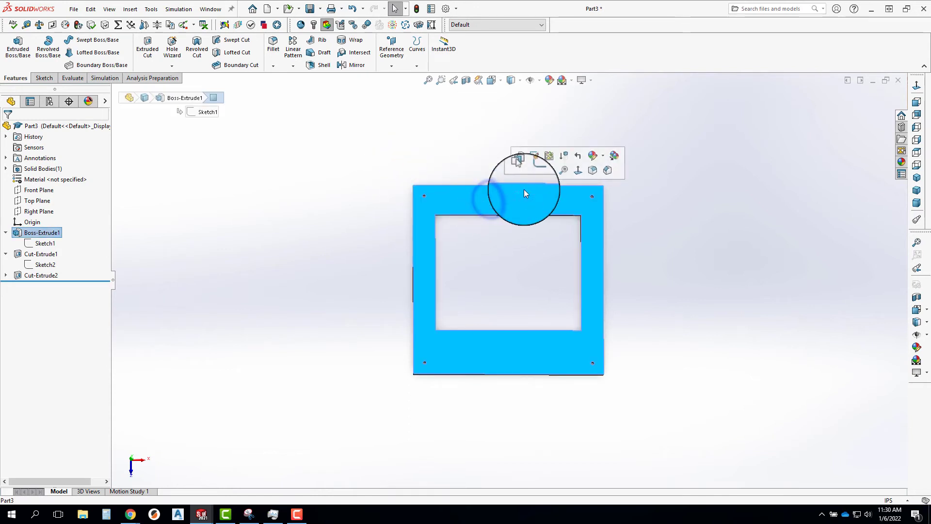
click(534, 169)
click(917, 86)
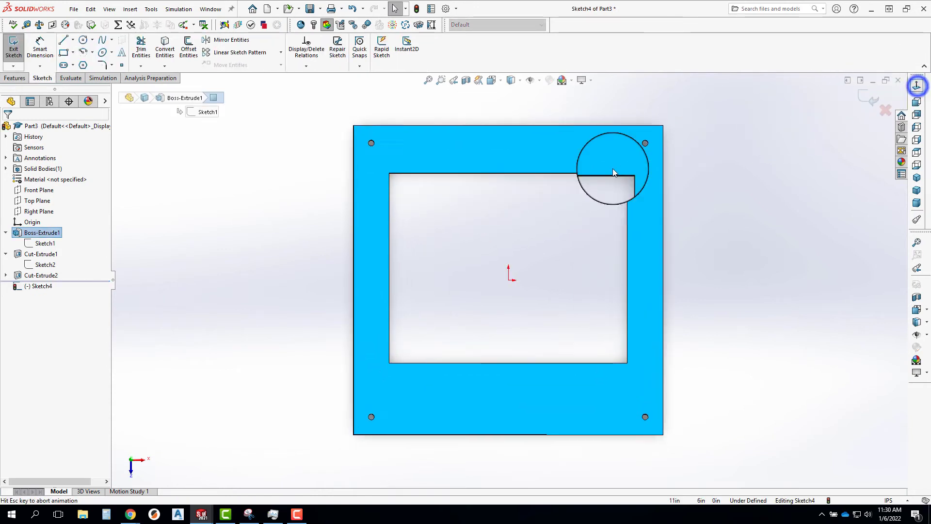
Sketch a circle centred on the upper-right corner hole, snapping its centre to the hole's centre
click(83, 39)
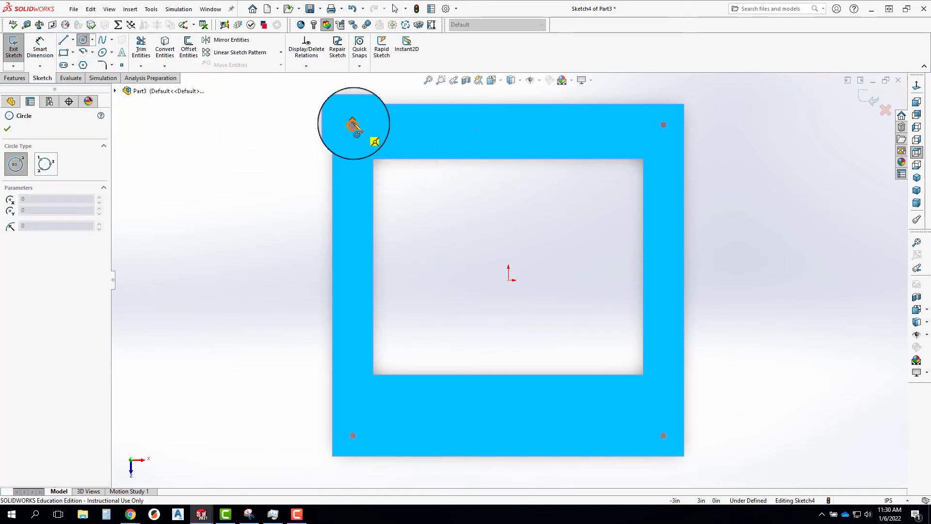
scroll(359, 137, up, 3)
scroll(621, 210, down, 8)
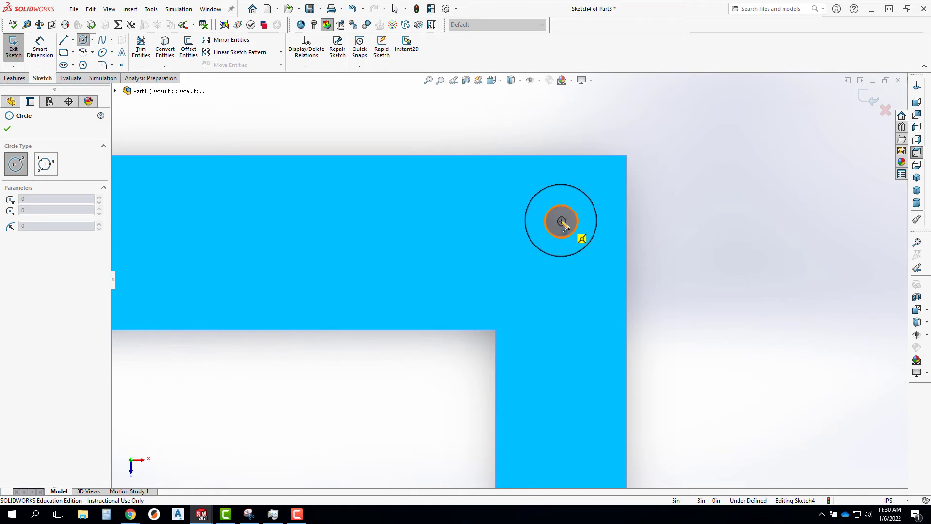
click(561, 220)
click(580, 253)
key(Escape)
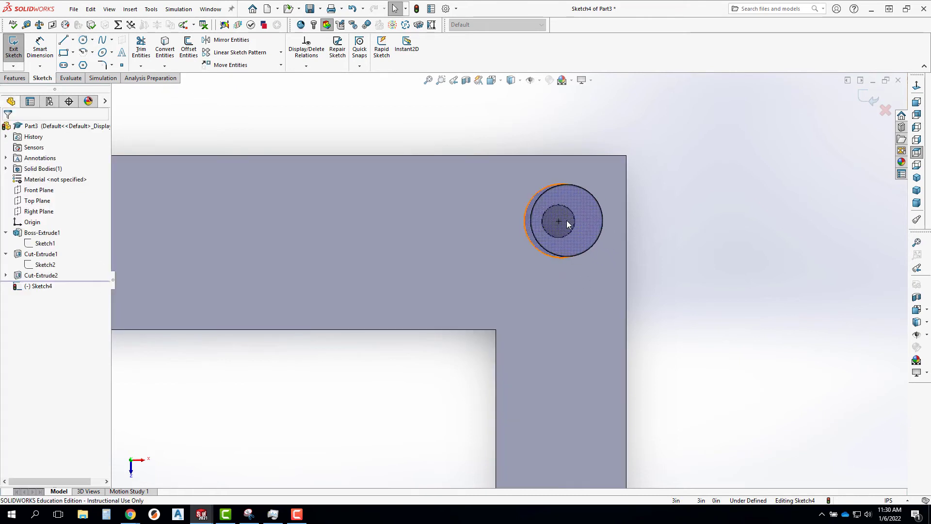
Test-move the circle's centre at the upper-right hole, enlarge the circle to about 1.06 in diameter and delete it
drag(590, 231, 561, 221)
click(561, 222)
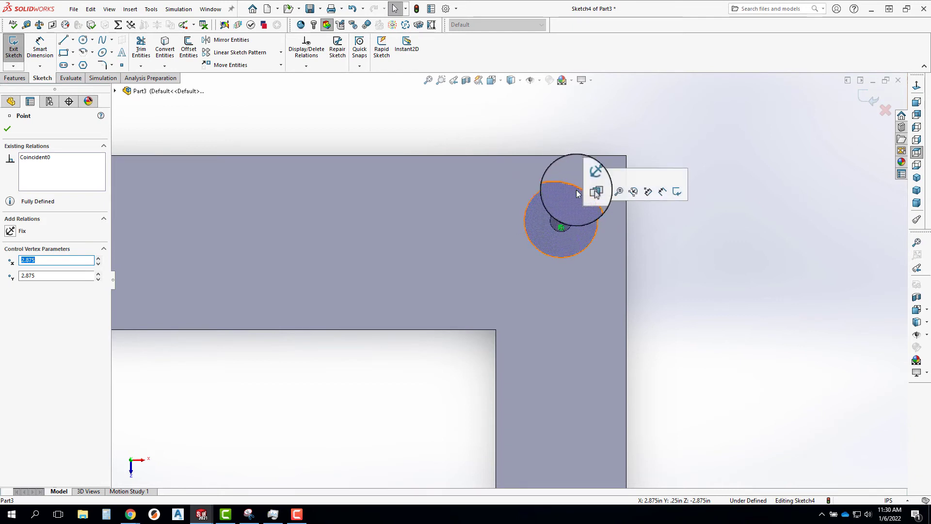
drag(555, 185, 489, 174)
key(Escape)
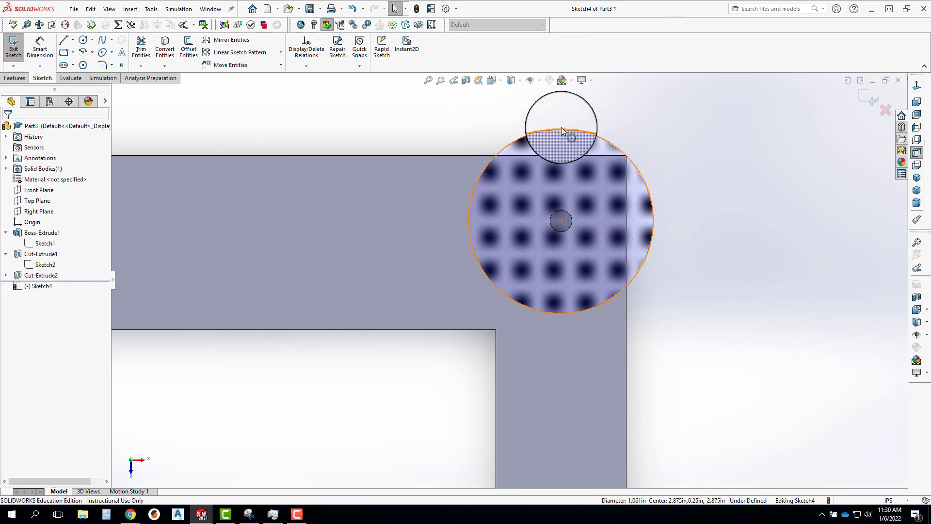
click(562, 128)
key(Delete)
scroll(500, 234, up, 3)
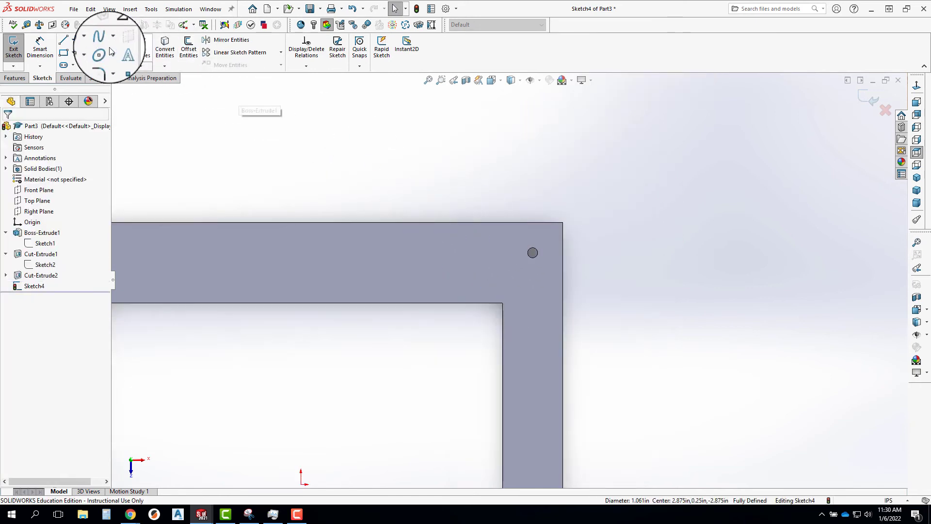
Sketch a free circle outside the plate beside its upper-right corner and move its centre slightly up and to the right
click(84, 41)
click(673, 222)
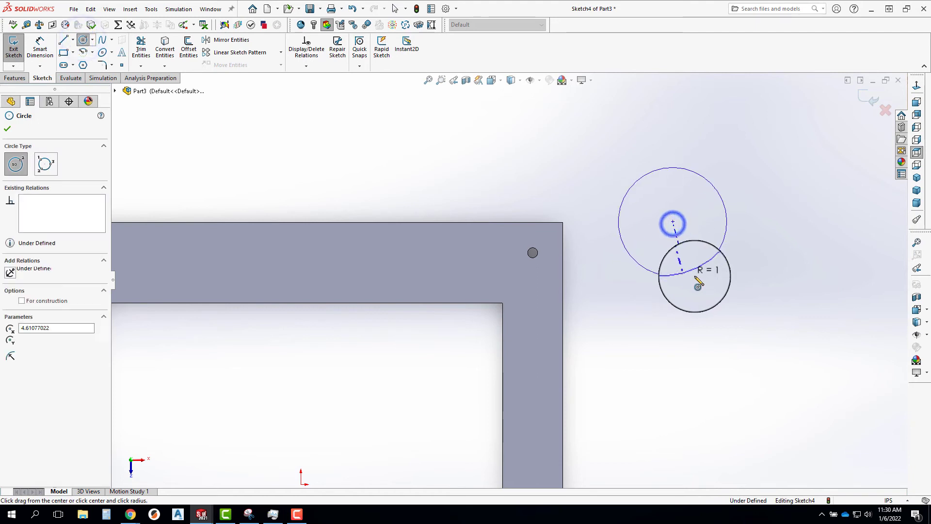
click(713, 260)
key(Escape)
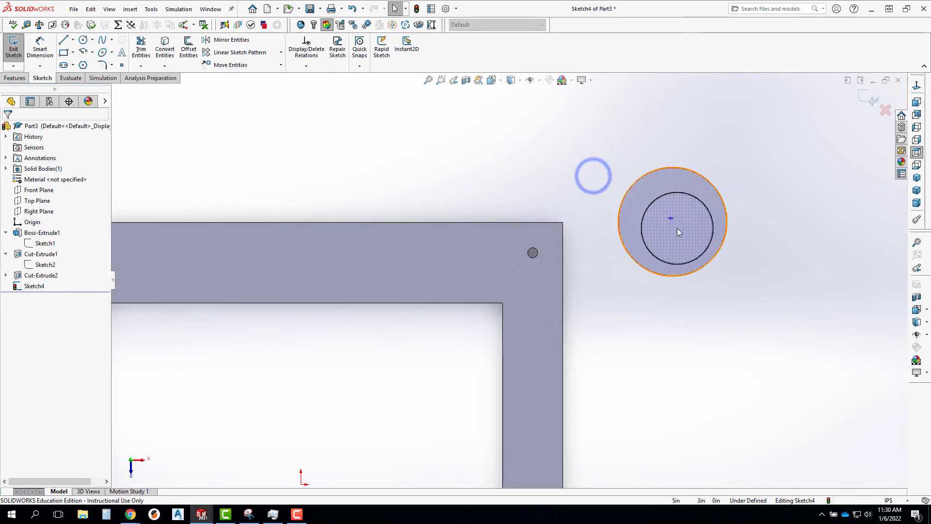
drag(673, 222, 700, 209)
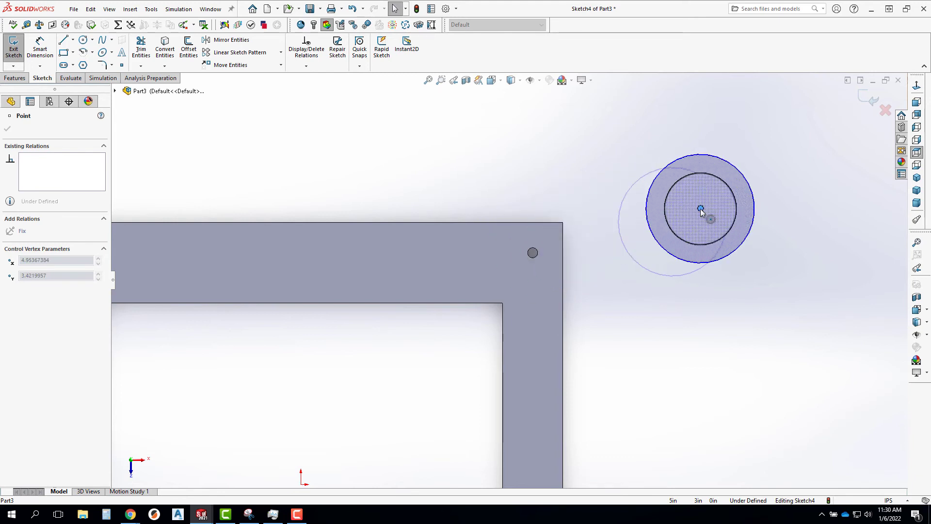
click(598, 138)
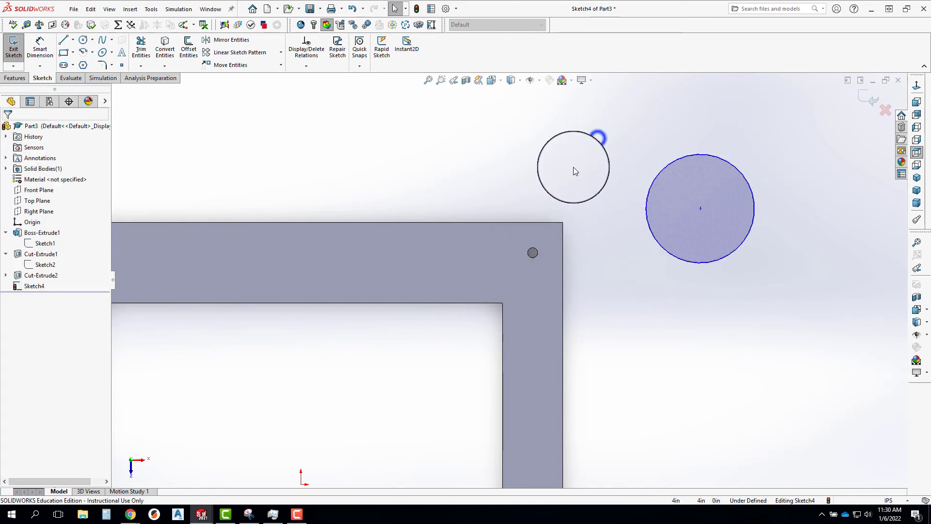
Make the free circle concentric with the upper-right corner hole's edge
click(532, 253)
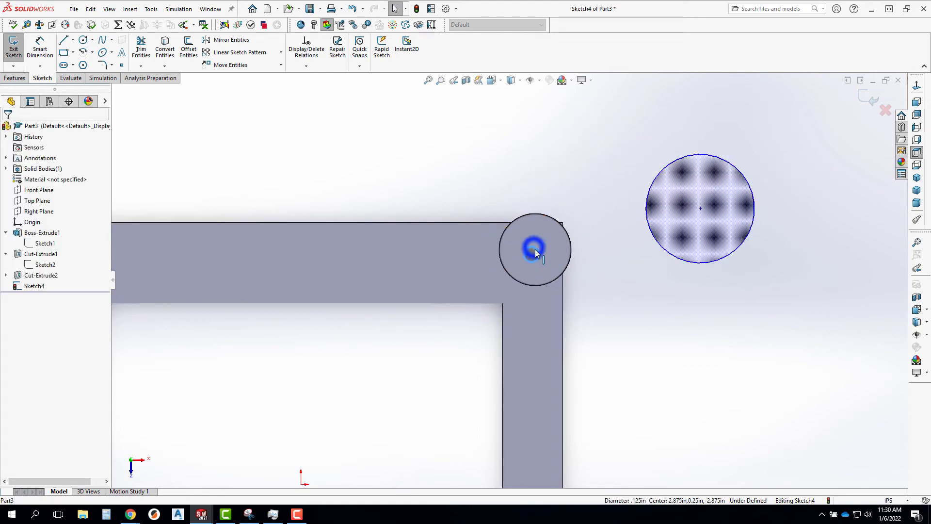
ctrl+click(672, 161)
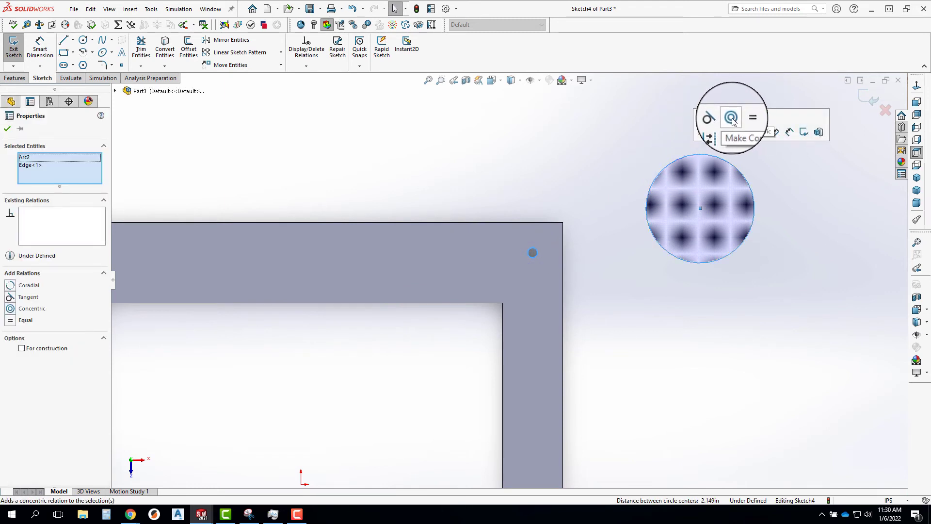
click(731, 118)
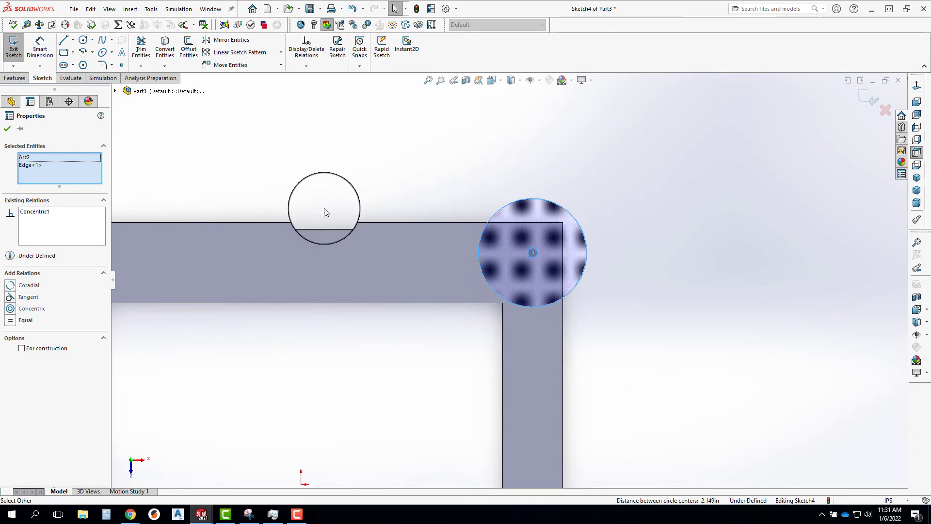
mouse_move(369, 153)
mouse_down()
mouse_move(558, 267)
mouse_move(493, 199)
mouse_move(513, 208)
mouse_move(630, 329)
mouse_up()
scroll(508, 279, up, 3)
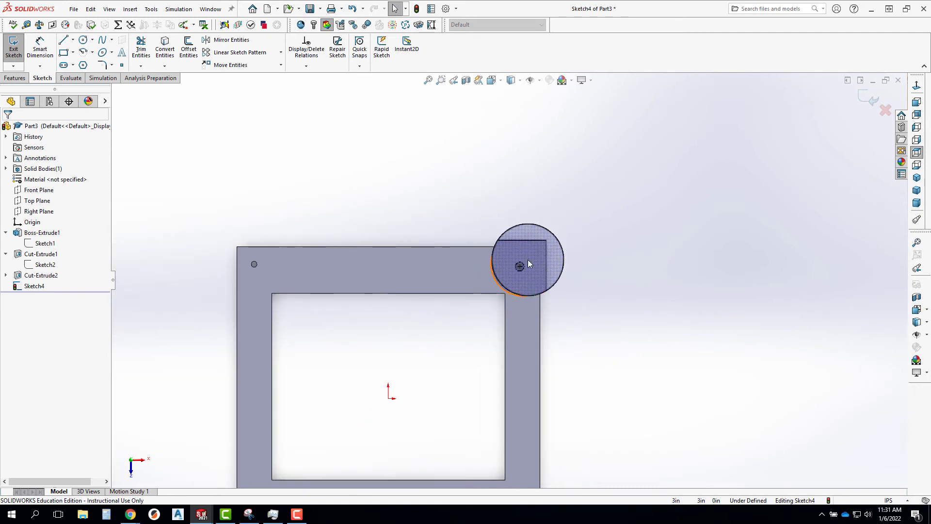
scroll(532, 273, up, 1)
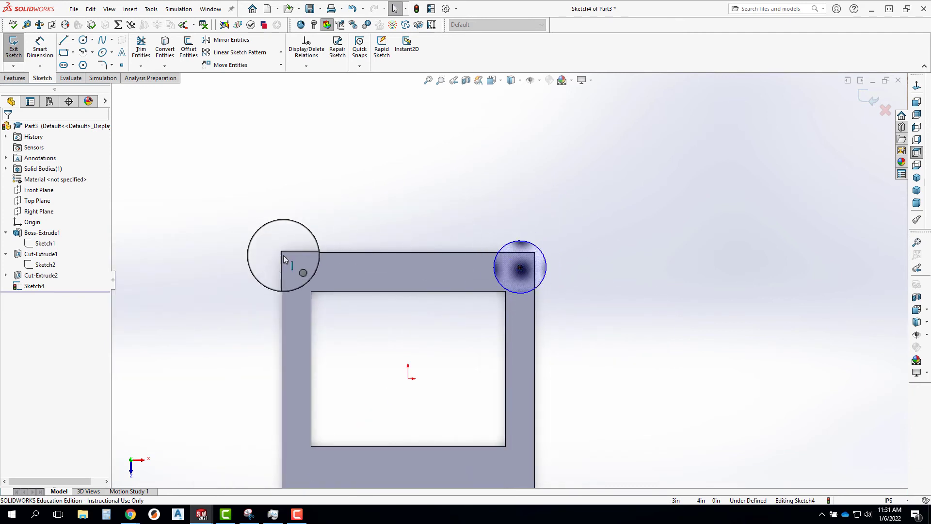
scroll(504, 270, down, 1)
scroll(474, 274, up, 2)
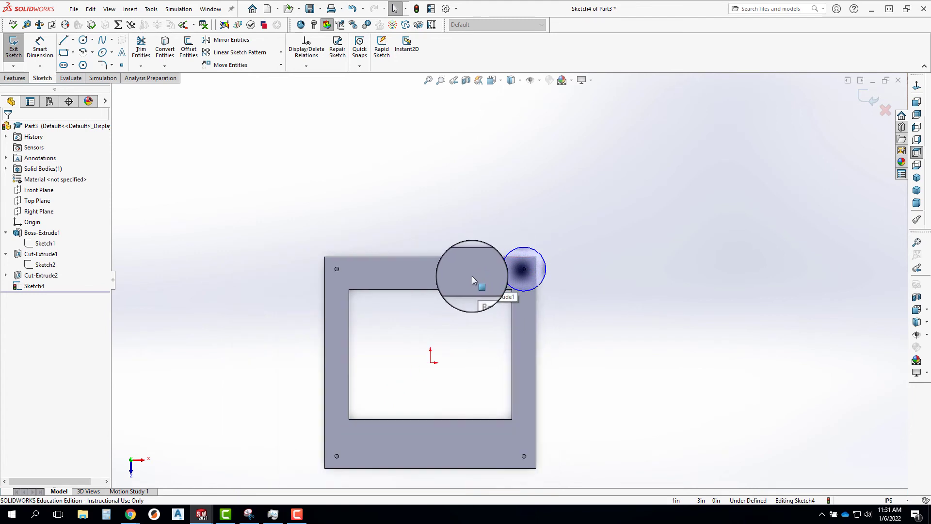
Sketch three free circles outside the plate: upper left with about 0.78 in radius, lower left with about 1.9 in radius, and lower right
scroll(472, 275, up, 1)
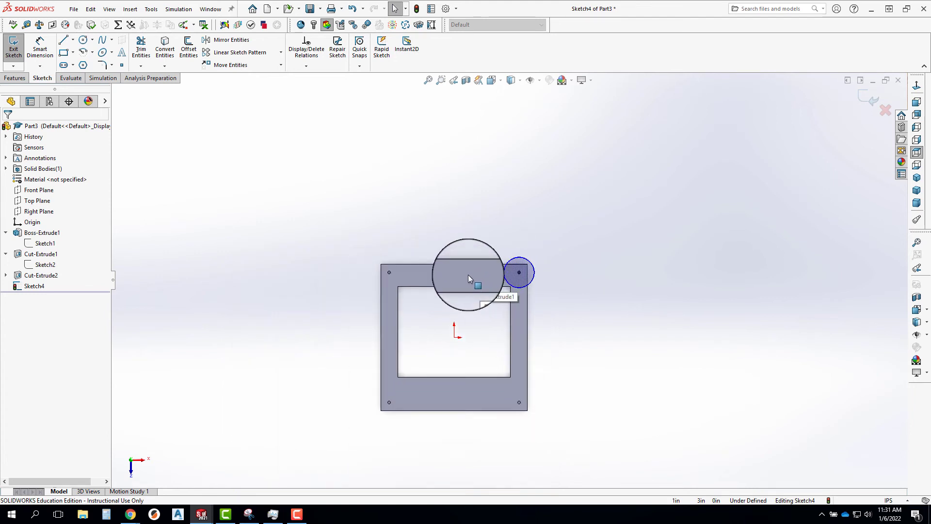
click(83, 39)
drag(265, 181, 248, 181)
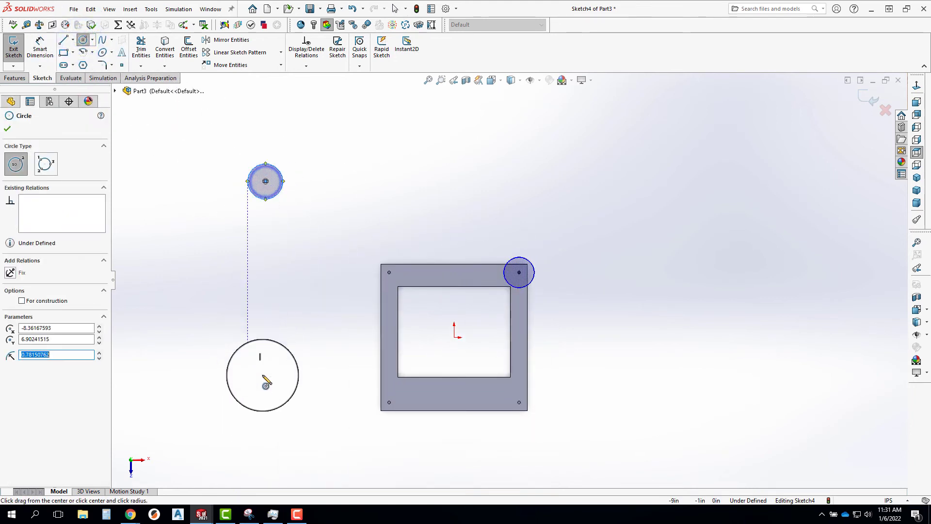
drag(247, 350, 273, 386)
drag(608, 377, 632, 404)
key(Escape)
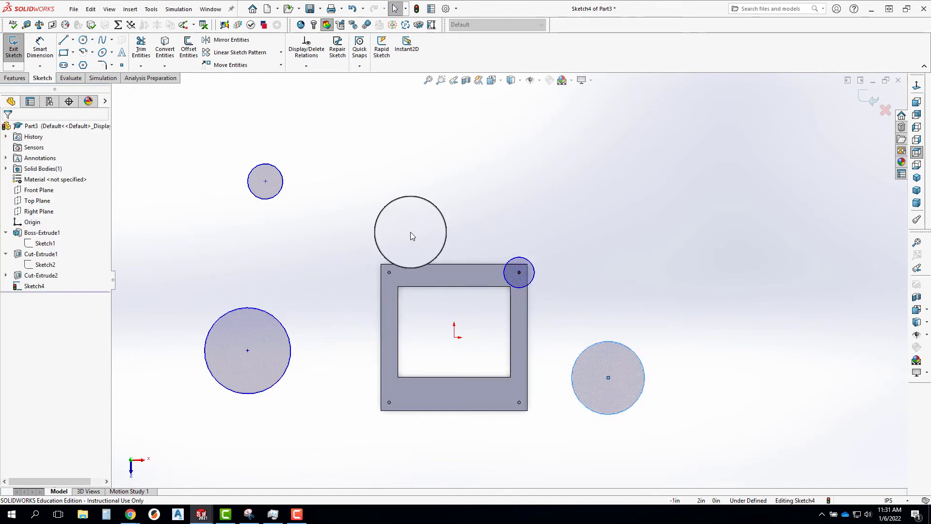
Make the upper-left free circle concentric with the edge of the plate's upper-left corner hole
click(266, 183)
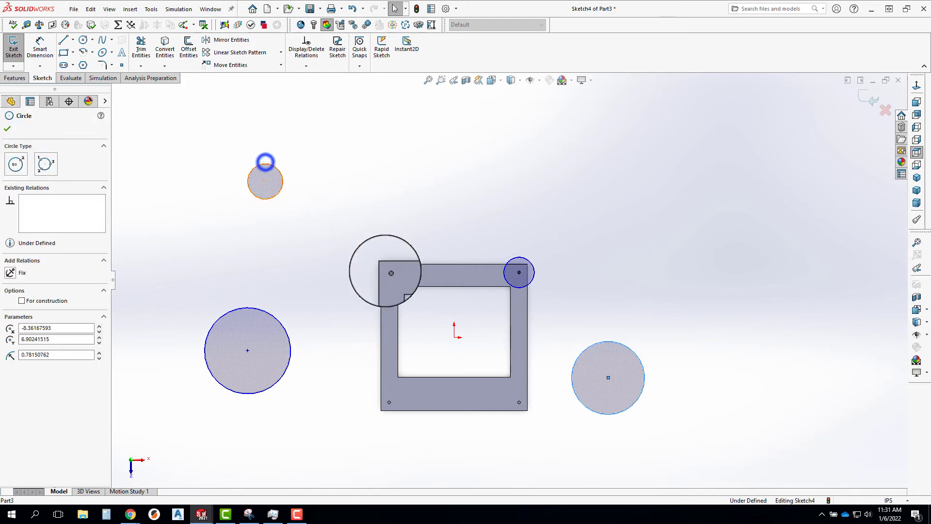
ctrl+click(392, 276)
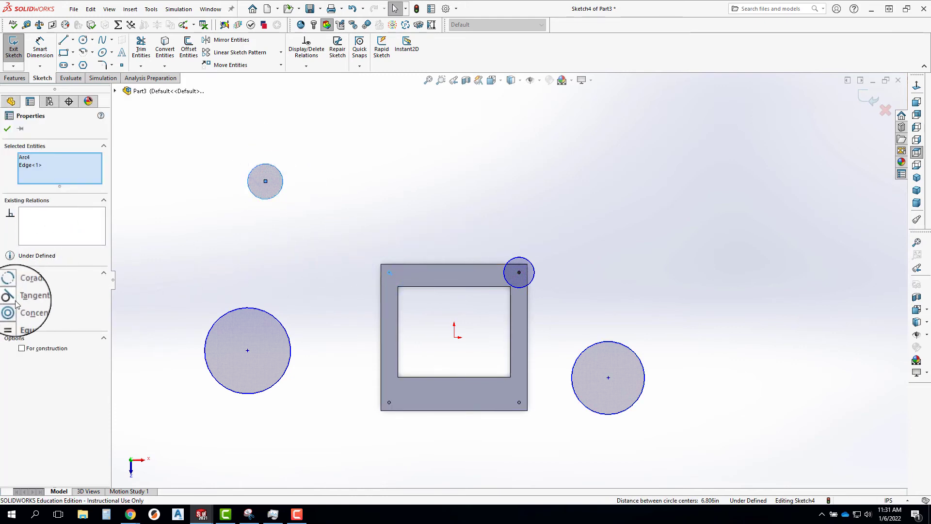
click(15, 310)
Make the large lower-left free circle concentric with the edge of the plate's lower-left corner hole
scroll(384, 402, down, 3)
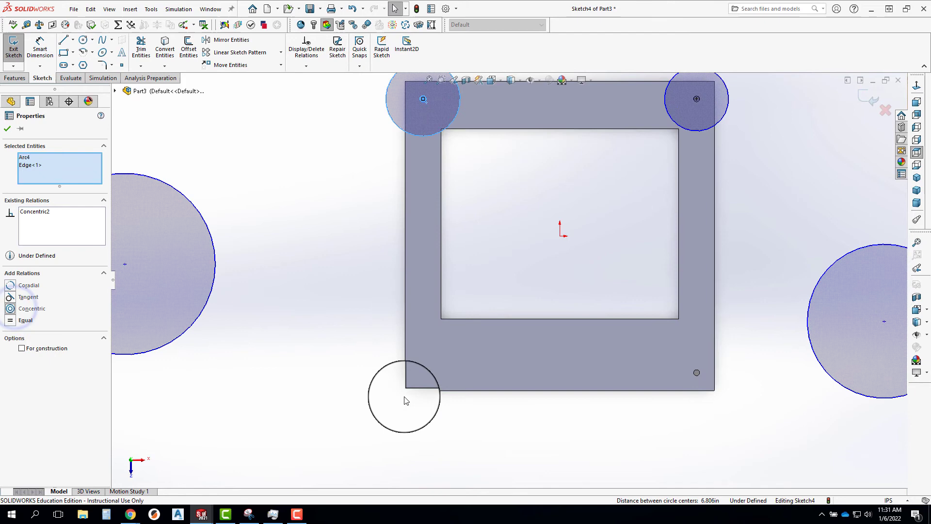
click(420, 377)
click(370, 368)
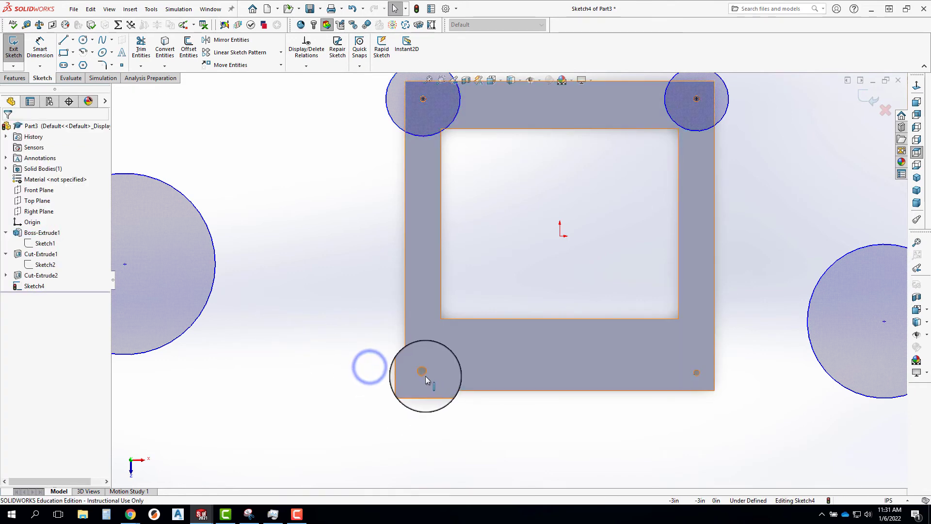
click(426, 375)
ctrl+click(189, 328)
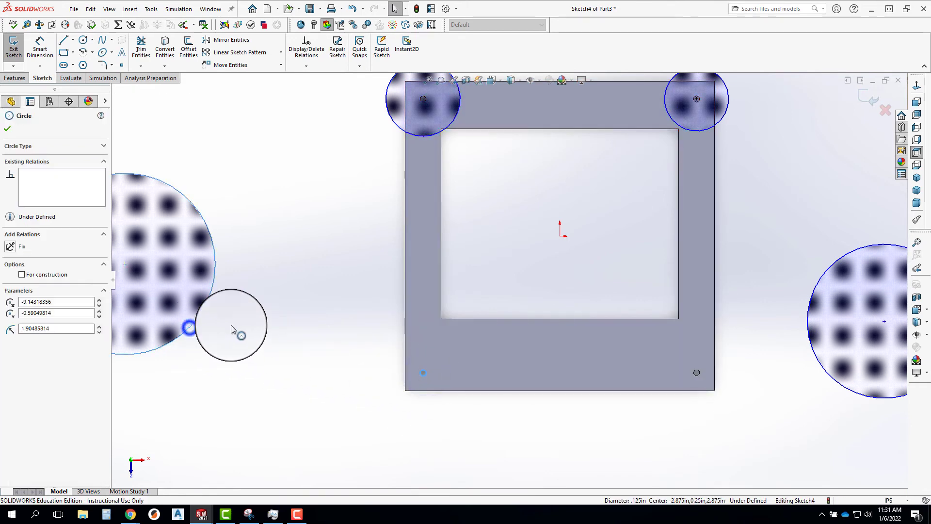
click(243, 285)
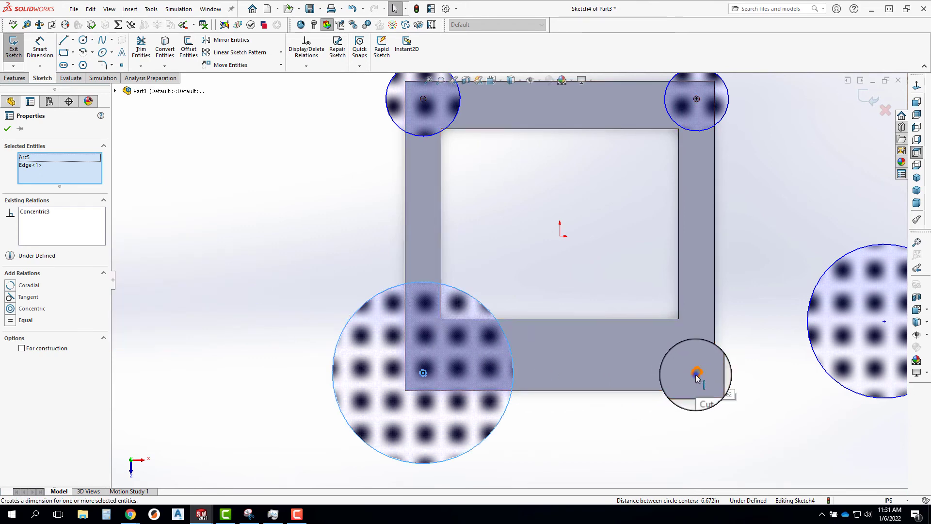
key(Escape)
Make the lower-right free circle concentric with the edge of the plate's lower-right corner hole
click(815, 356)
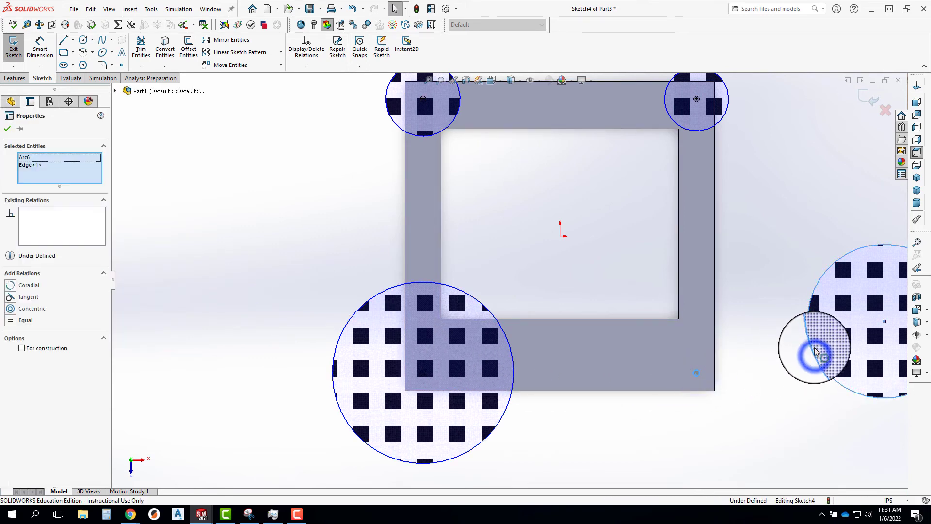
ctrl+click(819, 353)
click(831, 309)
key(Escape)
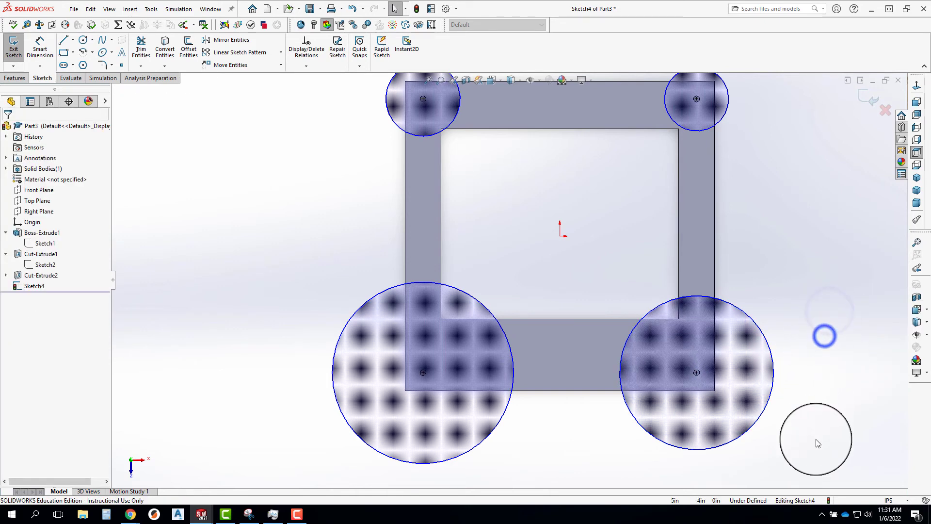
Select all four corner circles and apply an Equal relation to them
drag(815, 442, 262, 124)
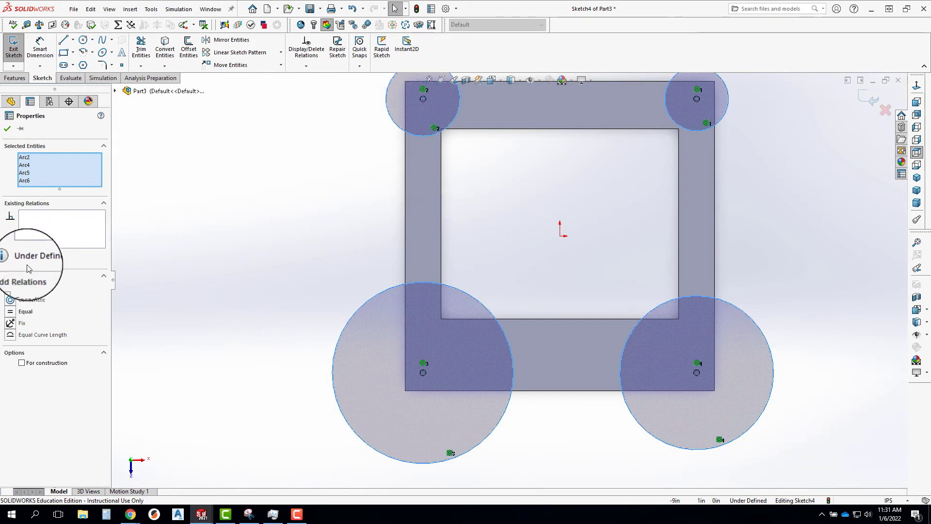
click(25, 312)
key(Escape)
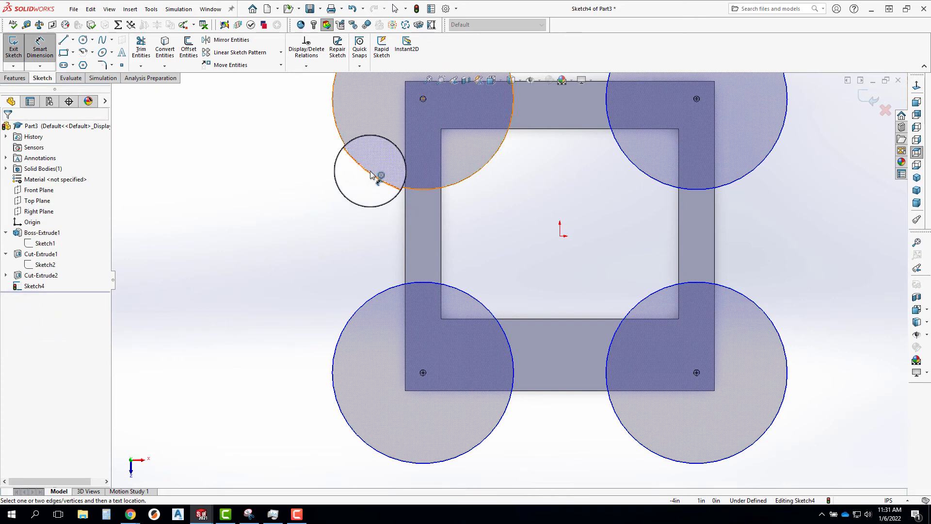
Dimension the upper-left corner circle with a diameter of 0.25 in
click(370, 173)
click(309, 180)
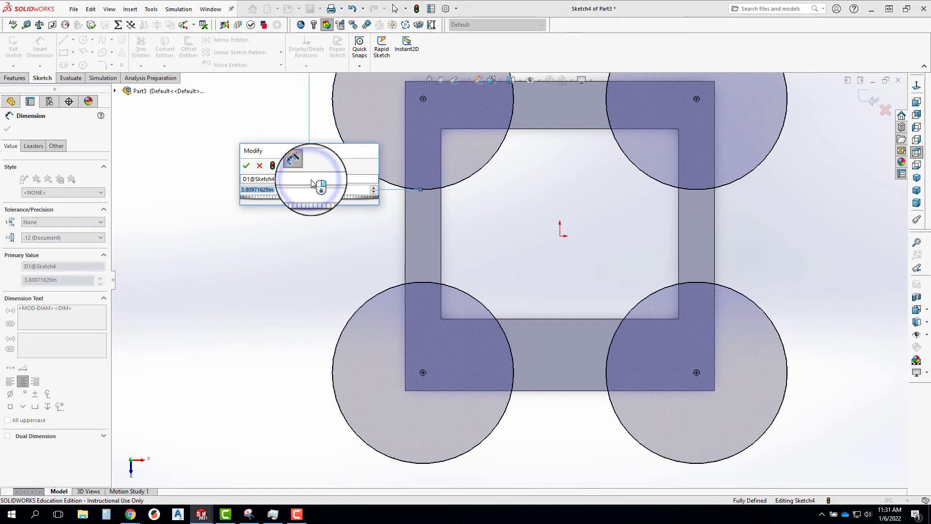
text(0.25)
key(Return)
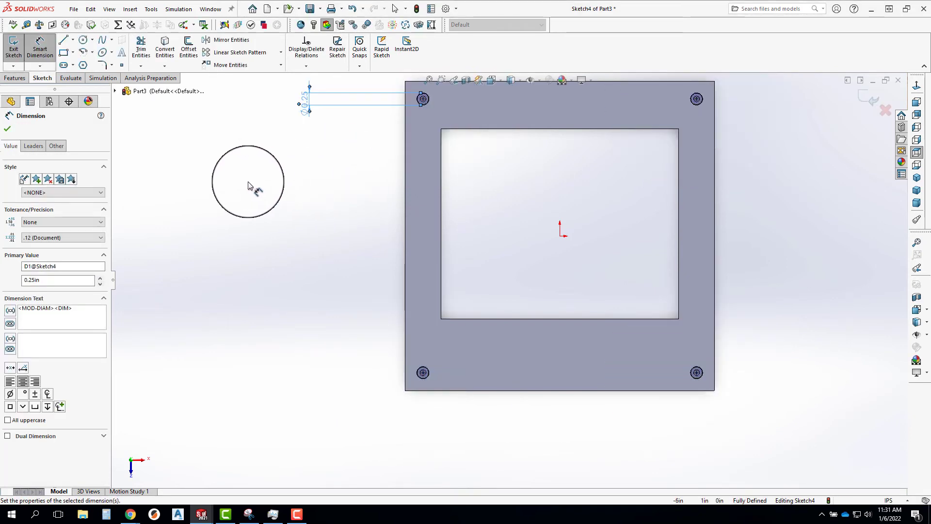
click(760, 251)
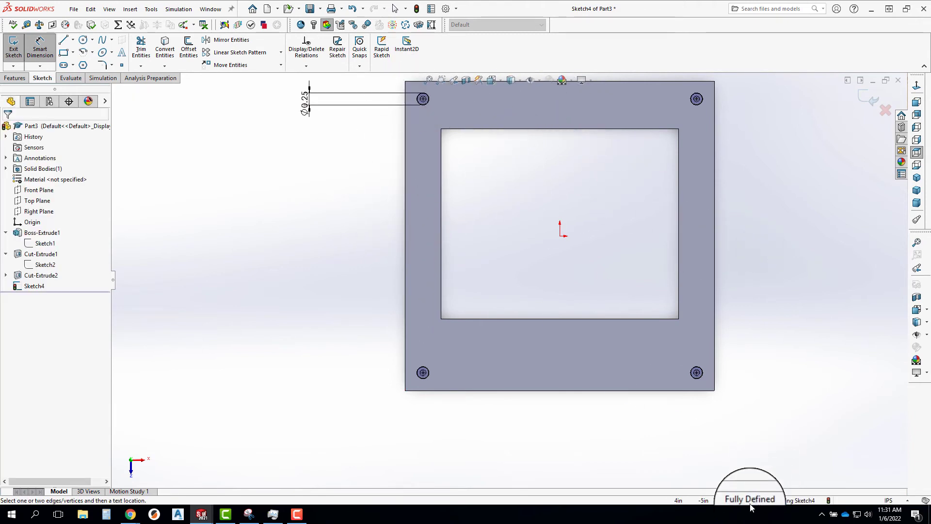
Create an Extruded Cut from the four corner circles, starting at the sketch plane with a depth of 0.075 in
click(15, 78)
click(147, 47)
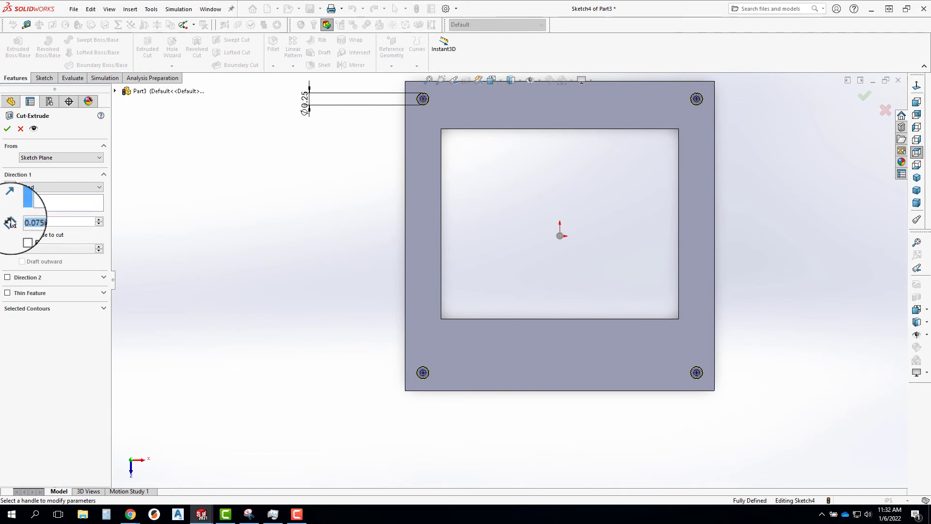
click(7, 129)
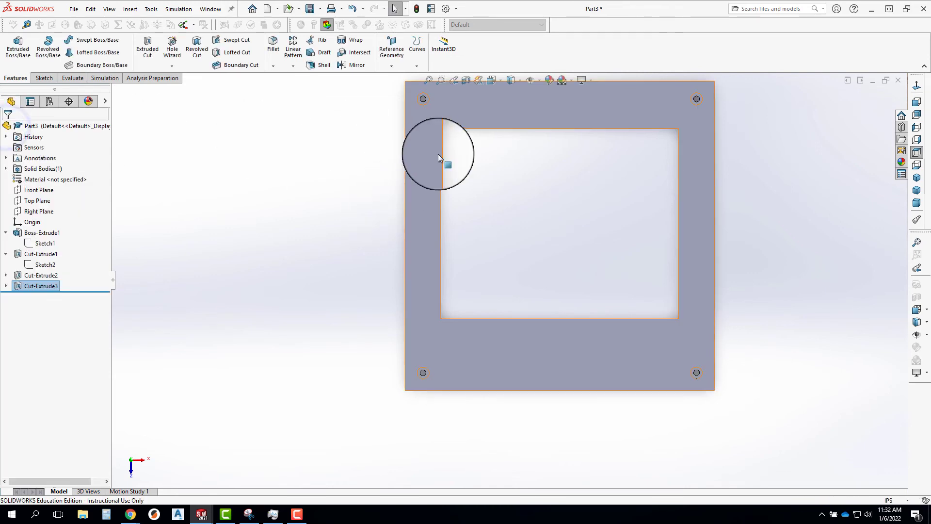
middle_drag(454, 203, 613, 122)
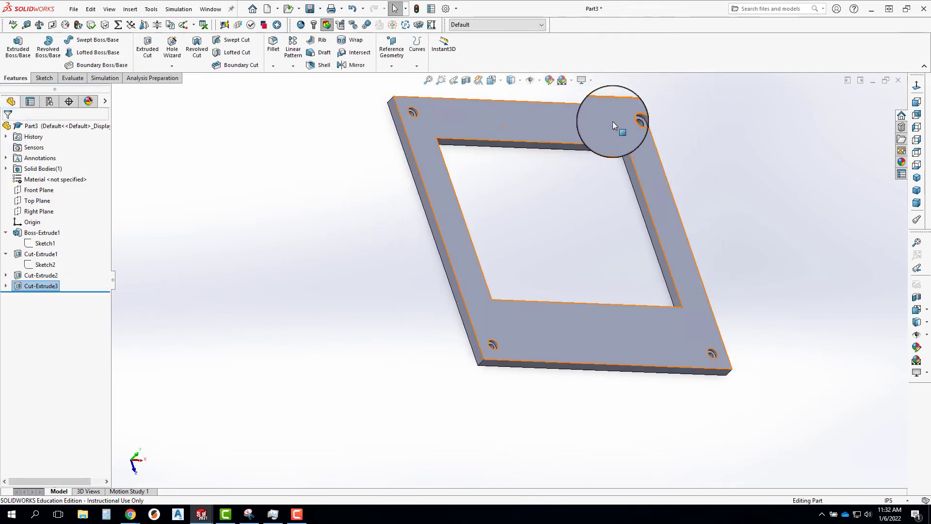
scroll(602, 162, down, 5)
scroll(563, 160, up, 5)
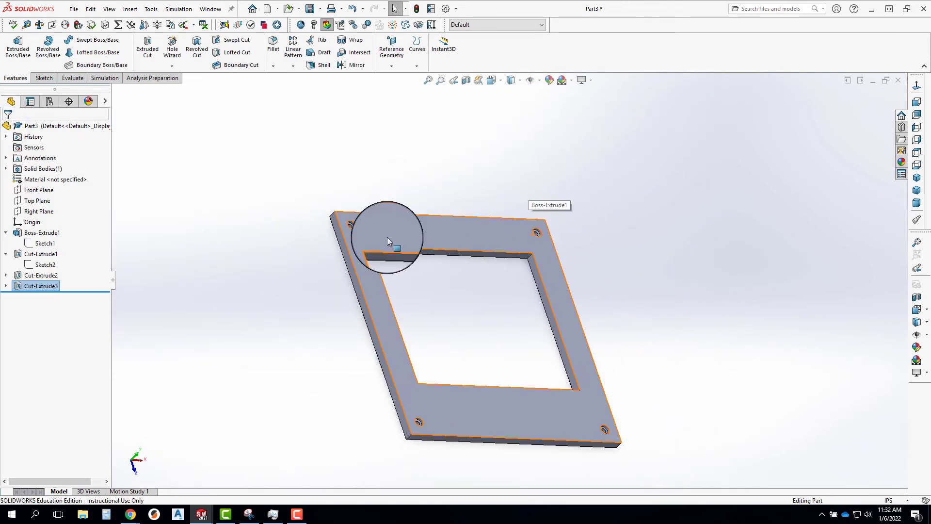
scroll(380, 256, up, 2)
key(ctrl+1)
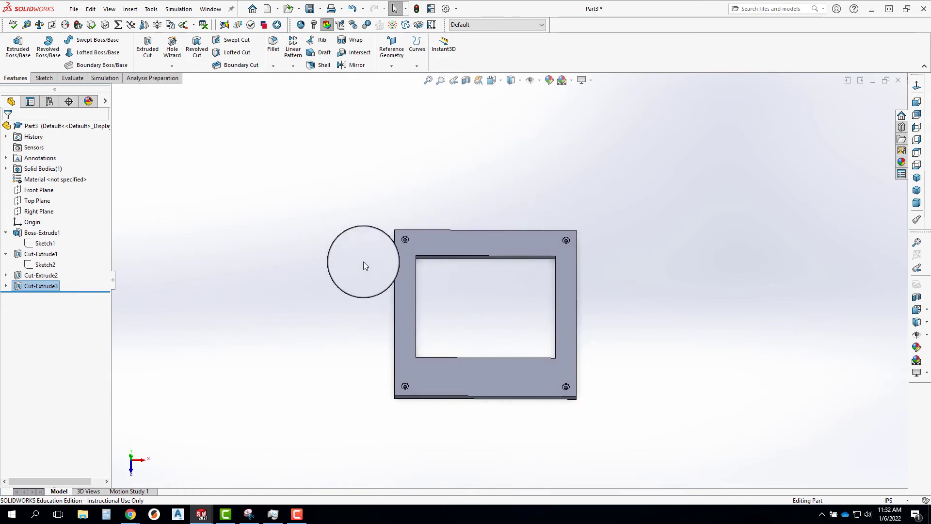
Edit the plate's base sketch and set the rectangle's width to 7.5 in
right_click(37, 246)
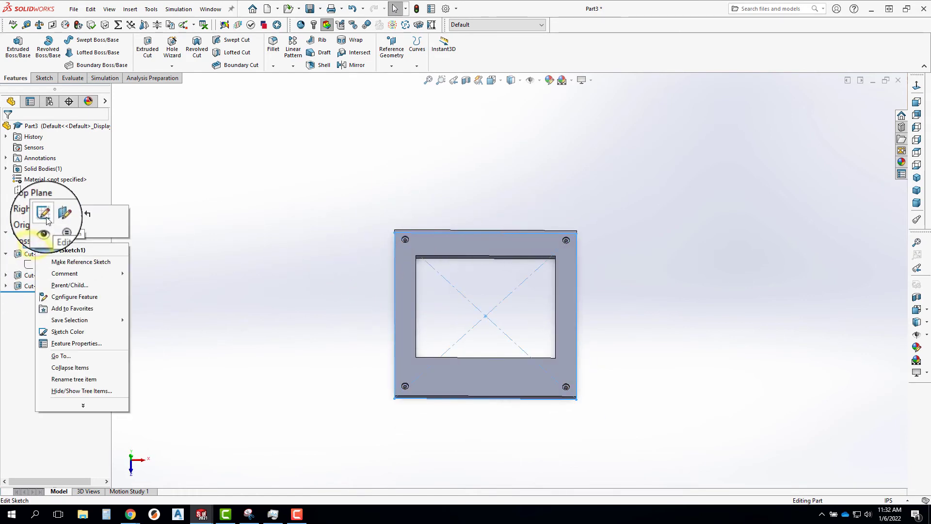
click(43, 215)
click(496, 205)
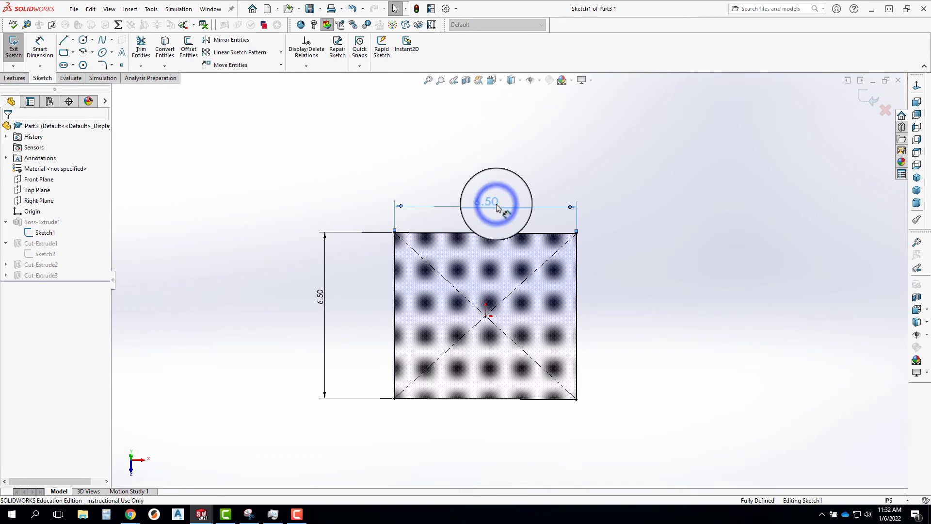
double_click(497, 204)
text(7)
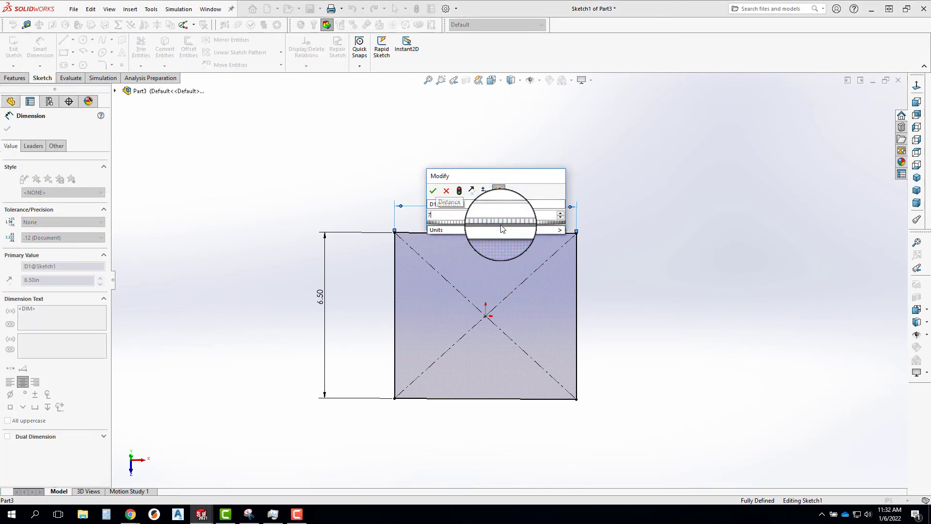
text(.5)
mouse_move(500, 229)
click(322, 302)
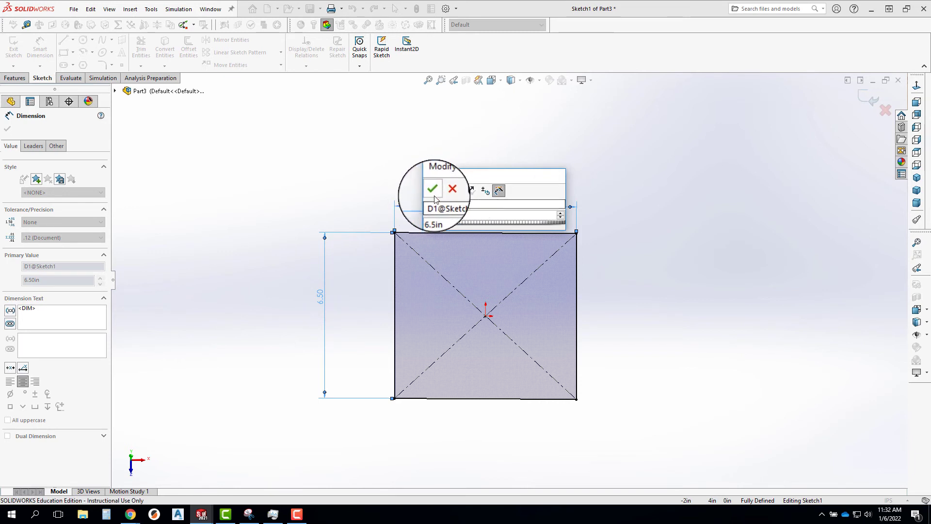
drag(443, 216, 408, 208)
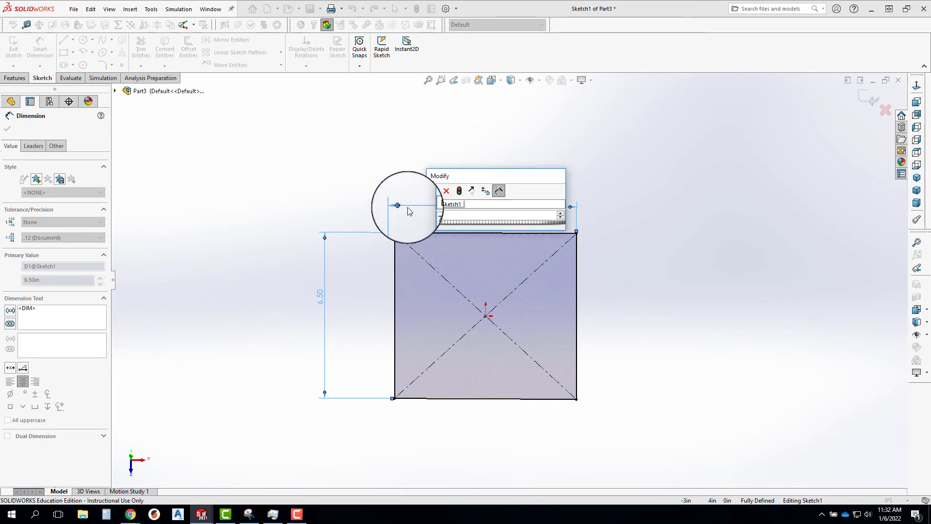
click(434, 192)
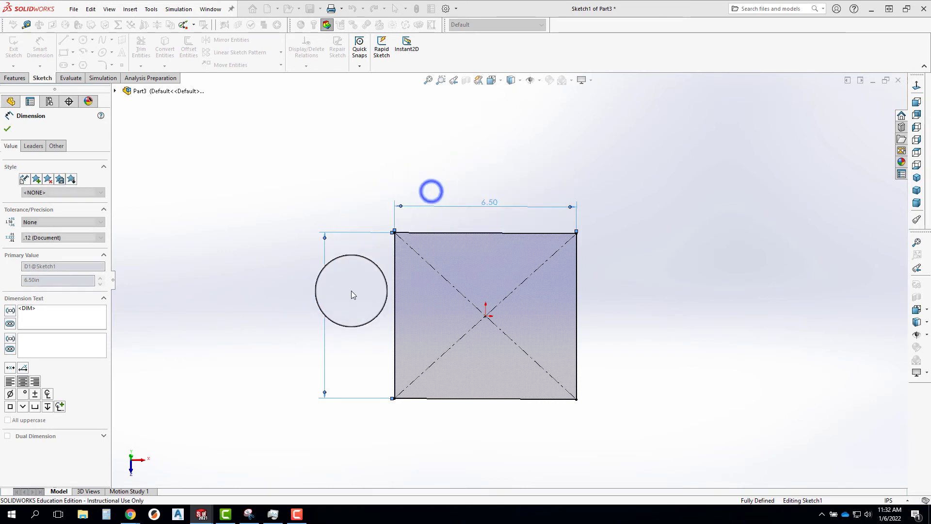
Set the base rectangle's height to 6.25 in and exit the sketch to rebuild the plate
click(311, 298)
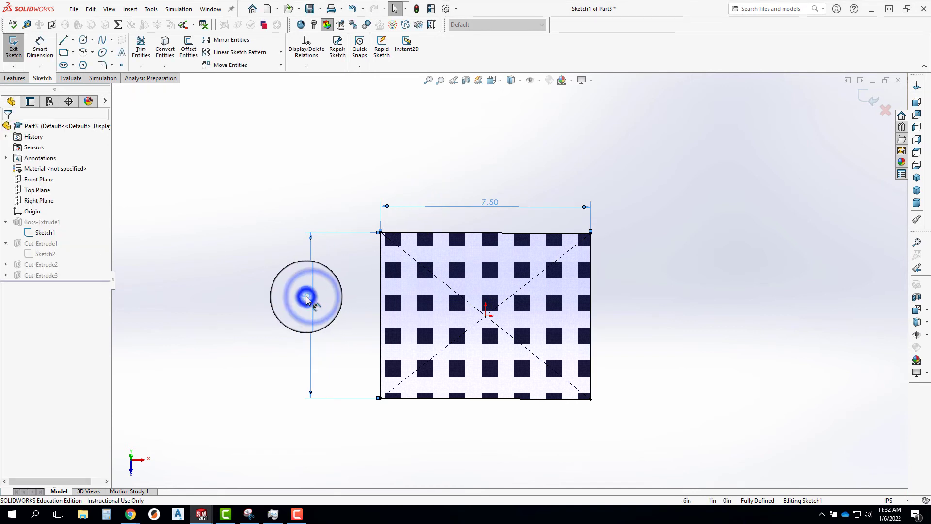
double_click(310, 297)
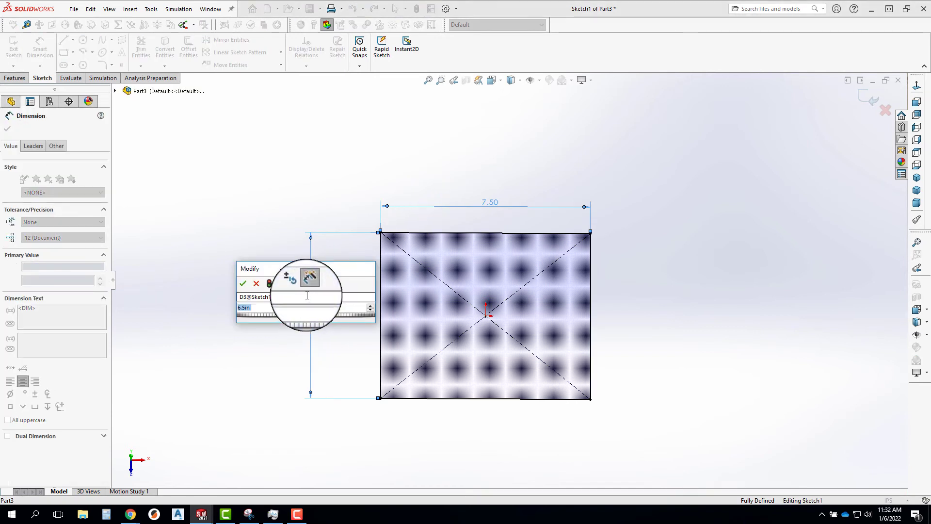
text(6.25)
key(Return)
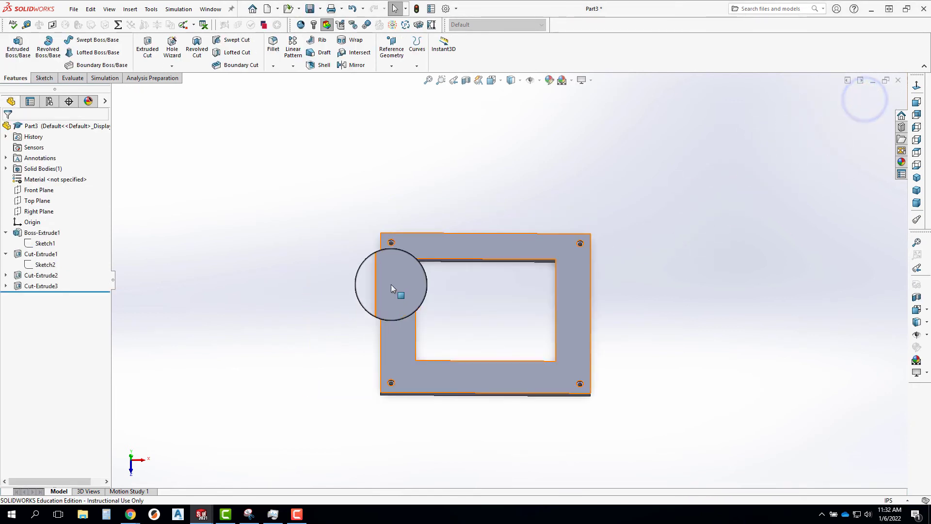
Examine the stepped hole at the plate's lower-right corner and the sketches behind its two cut features
scroll(597, 412, down, 10)
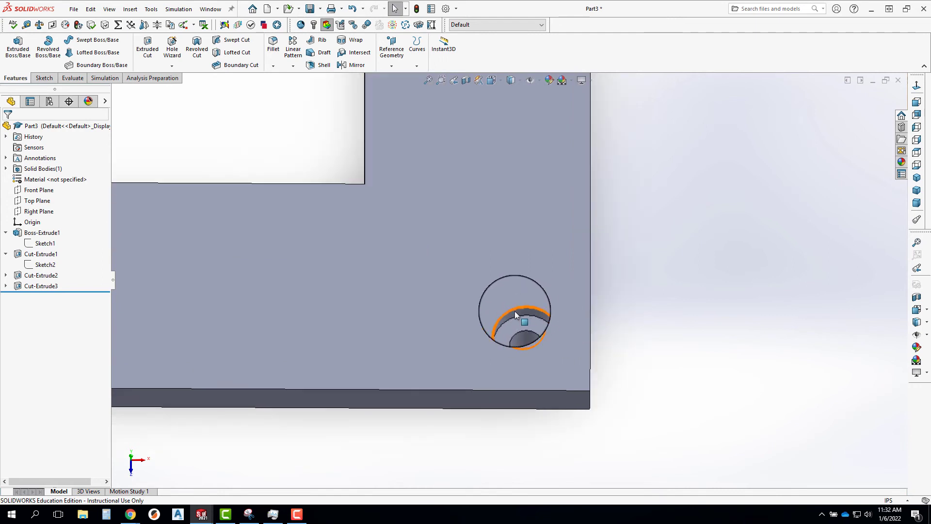
scroll(519, 315, up, 8)
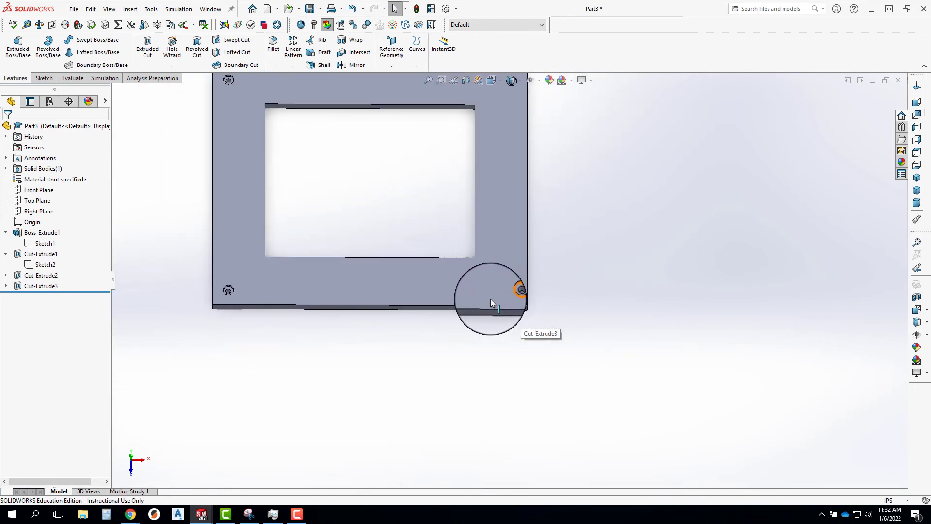
scroll(513, 290, down, 3)
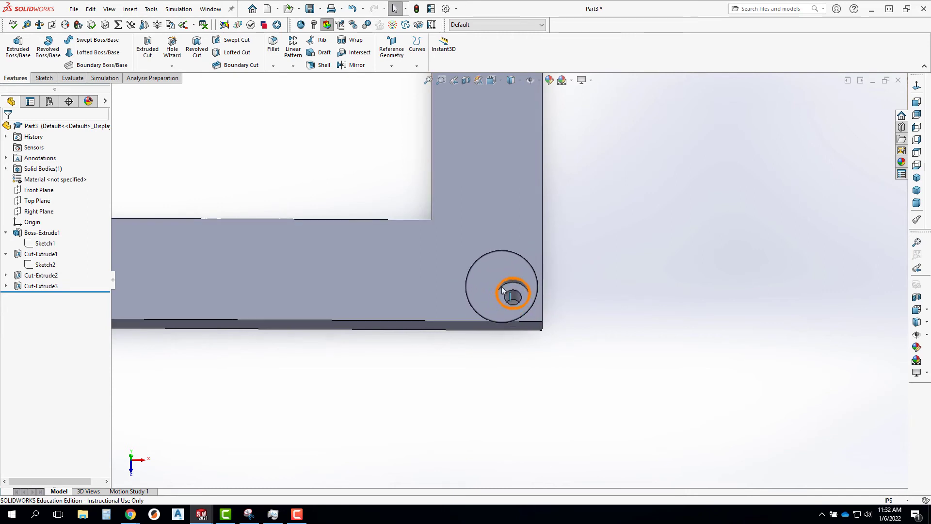
click(48, 276)
click(6, 286)
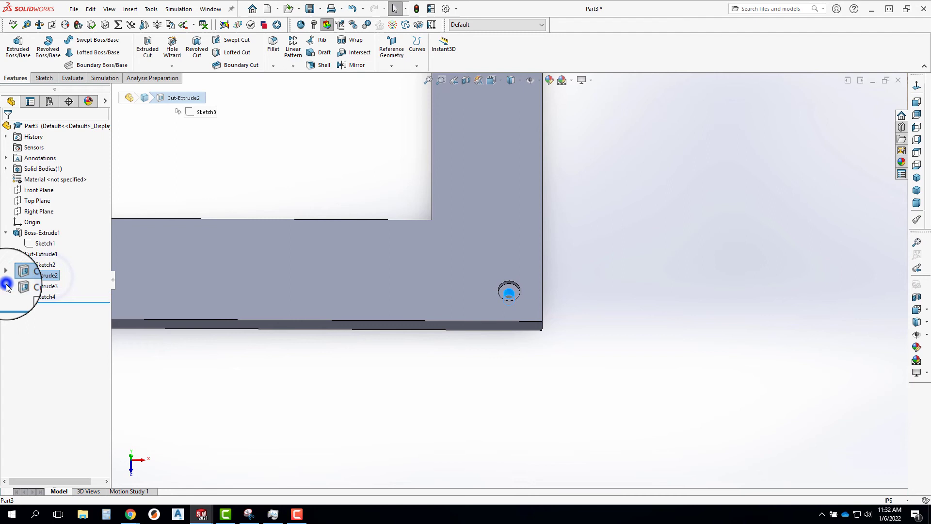
click(35, 295)
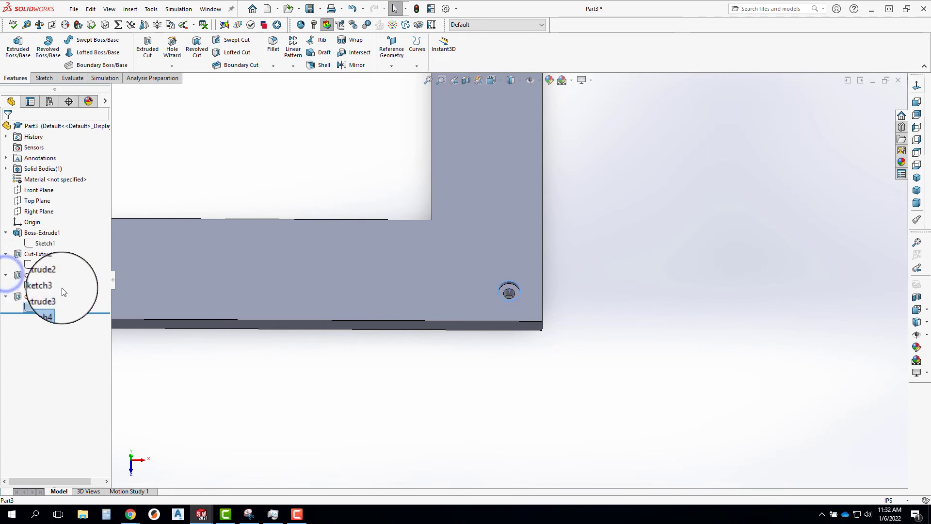
Start a new sketch on the large face of the frame plate
click(45, 286)
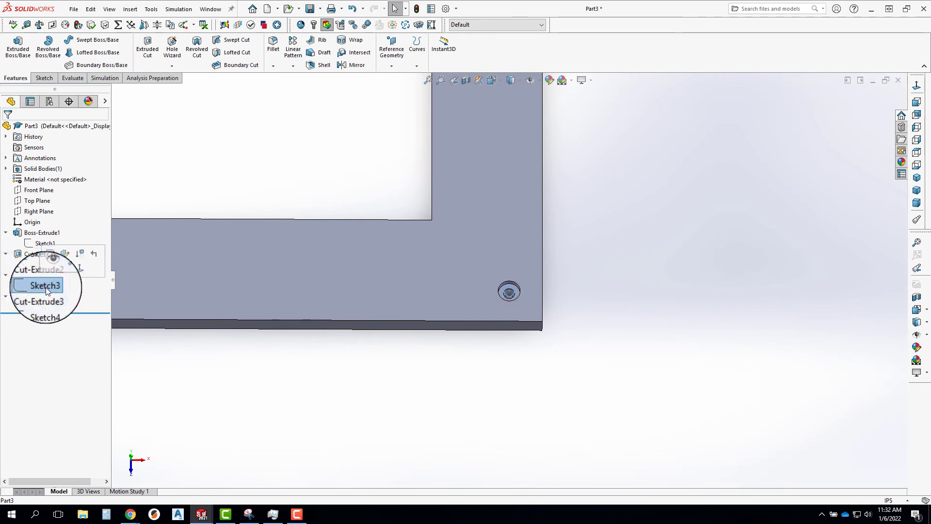
scroll(580, 340, up, 3)
scroll(521, 333, up, 3)
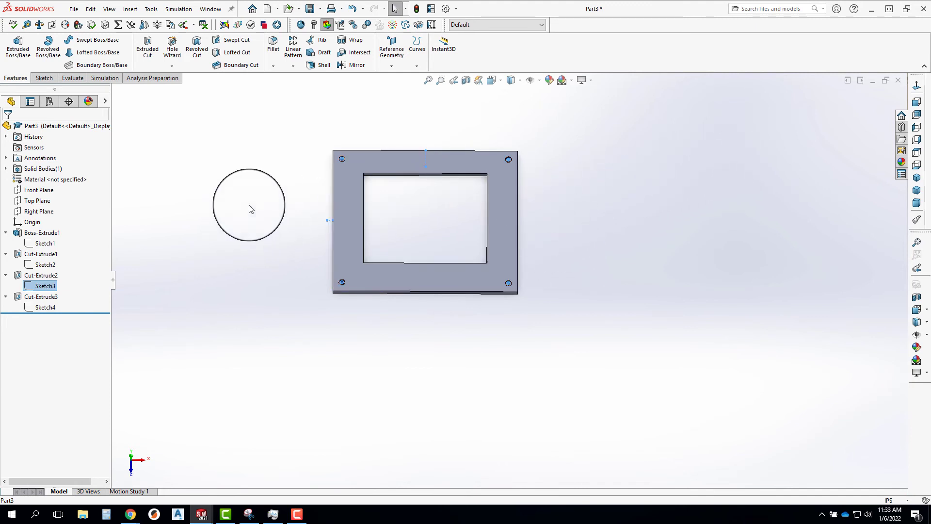
click(347, 191)
key(s)
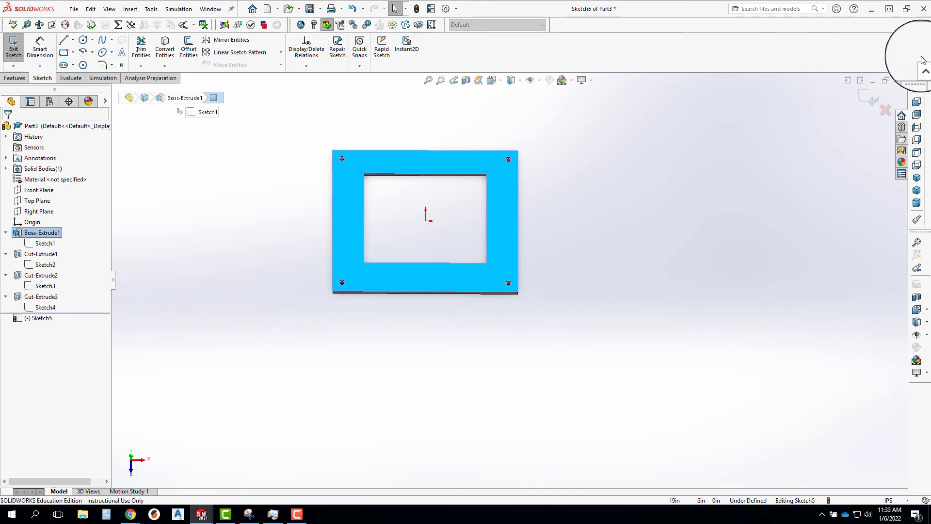
click(916, 87)
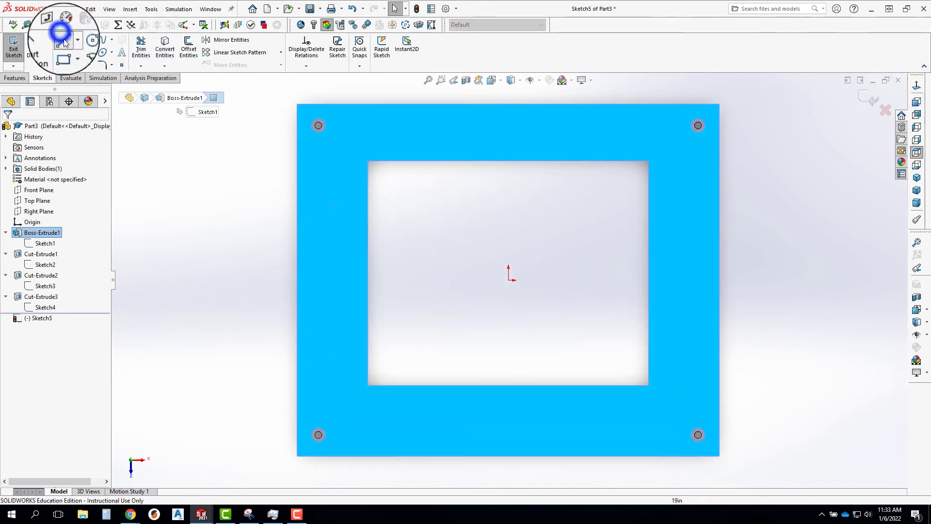
Draw a horizontal line about 4.02 in long crossing the plate's left side and ending inside the window opening
click(63, 39)
click(181, 252)
click(408, 252)
key(Escape)
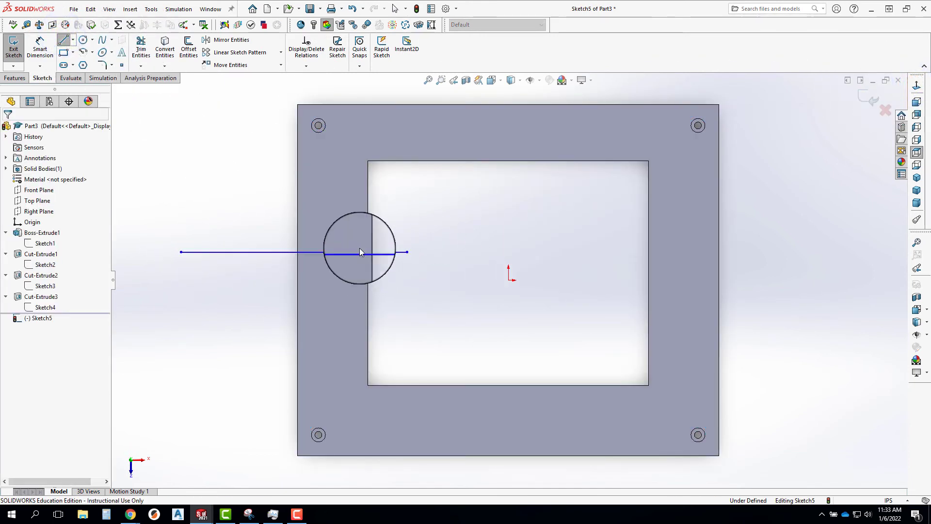
Make the horizontal line collinear with the plate's upper outer edge
click(352, 251)
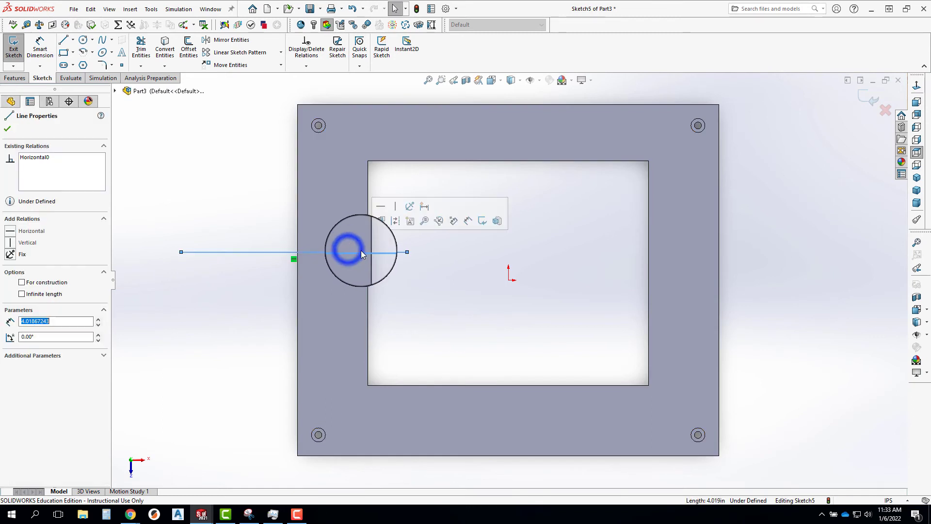
ctrl+click(404, 106)
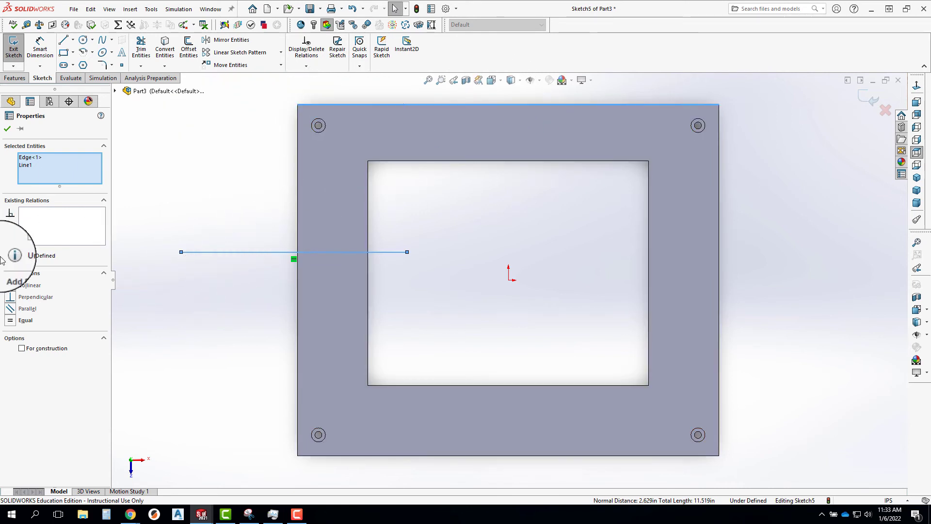
click(30, 285)
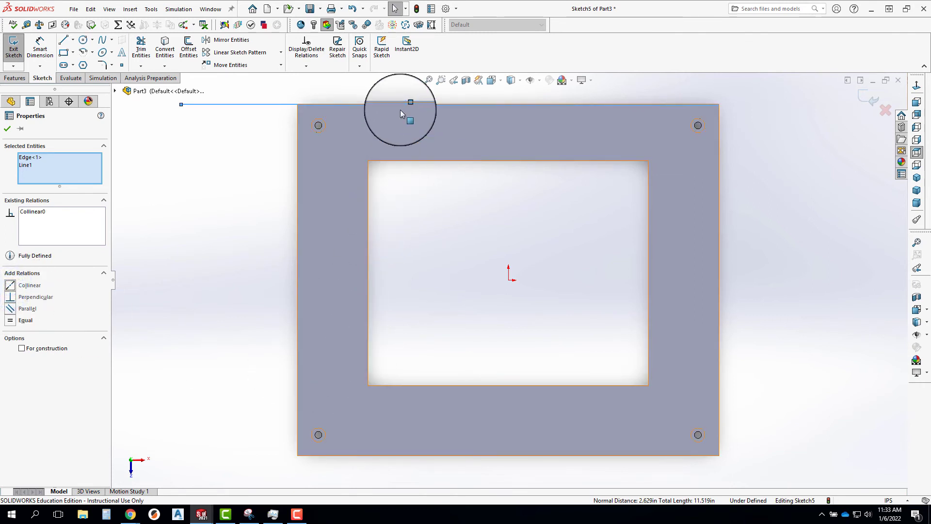
Move the collinear line's endpoints along the edge's extension so it lies left of the plate, about 6.8 in long
click(230, 105)
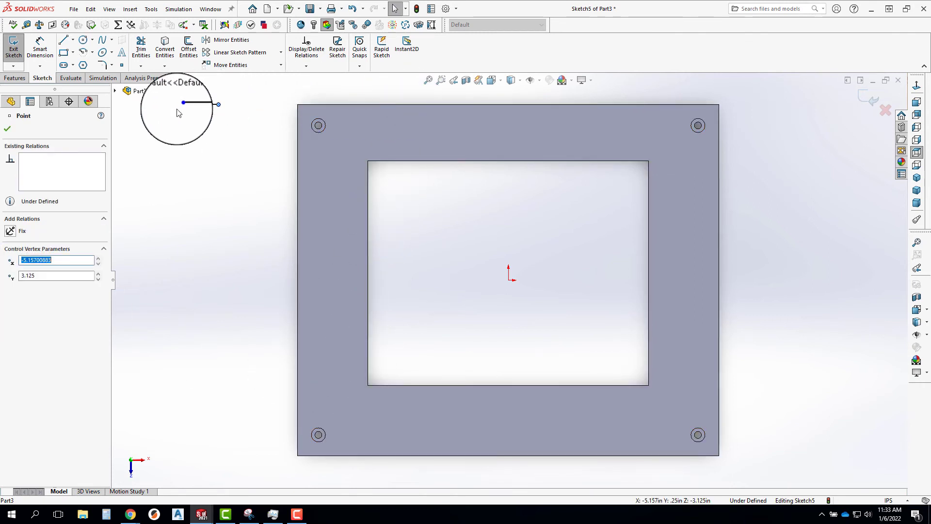
drag(181, 107, 122, 108)
scroll(320, 190, up, 4)
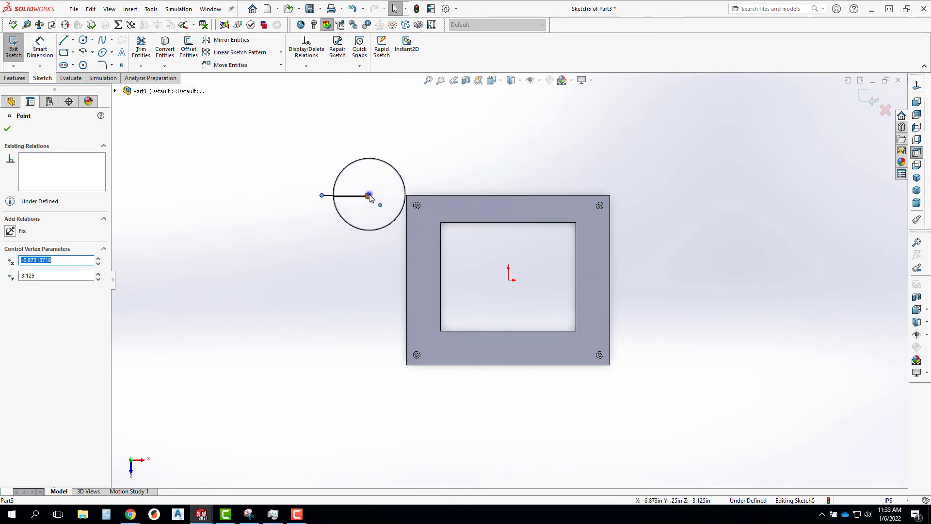
drag(369, 196, 370, 214)
drag(322, 196, 198, 196)
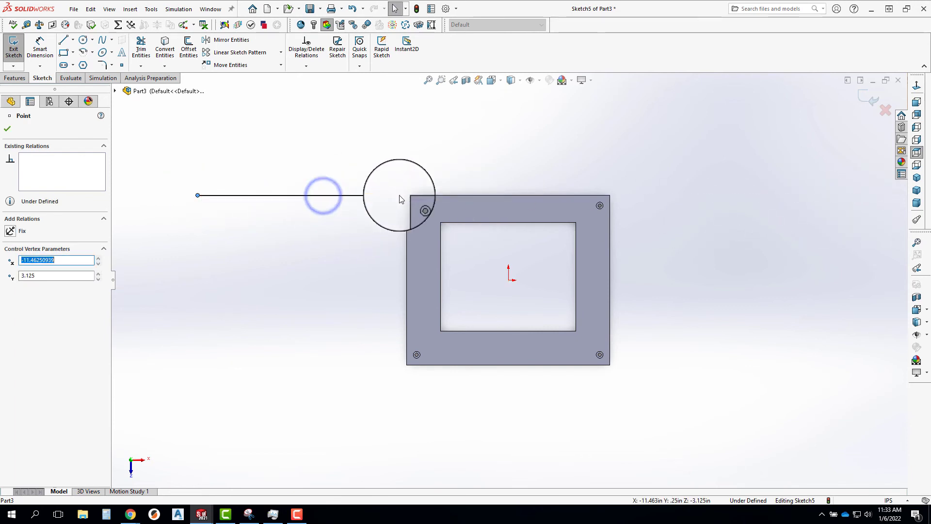
drag(379, 202, 382, 196)
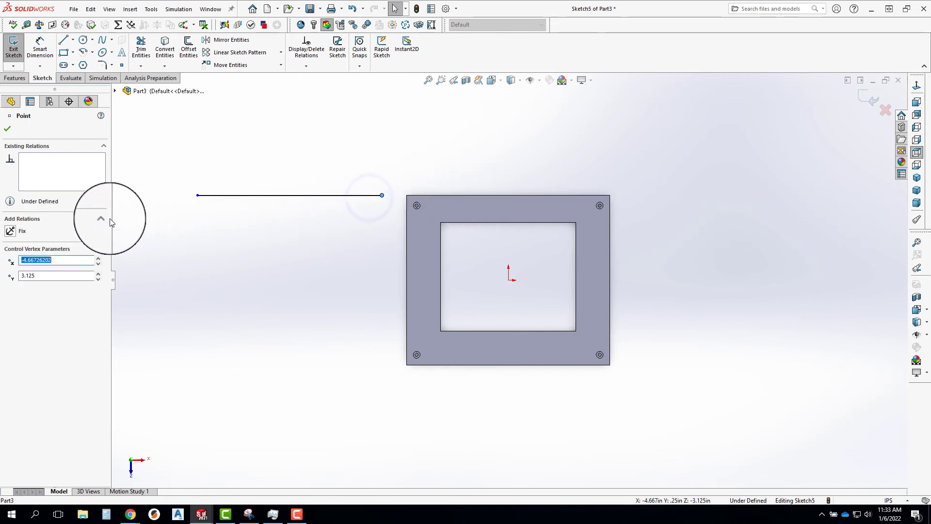
Sketch a slanted line about 3.57 in long below the horizontal line and give it a Fix relation
click(63, 40)
drag(300, 250, 382, 301)
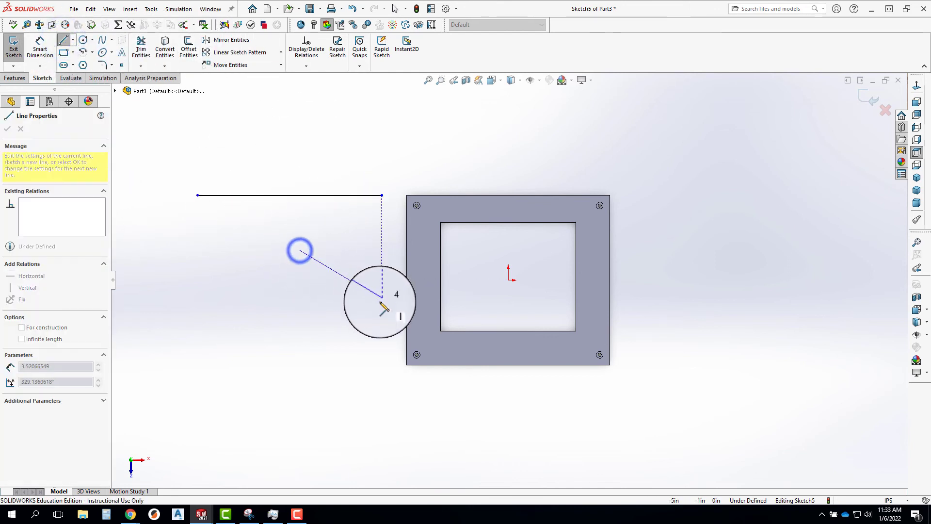
key(Escape)
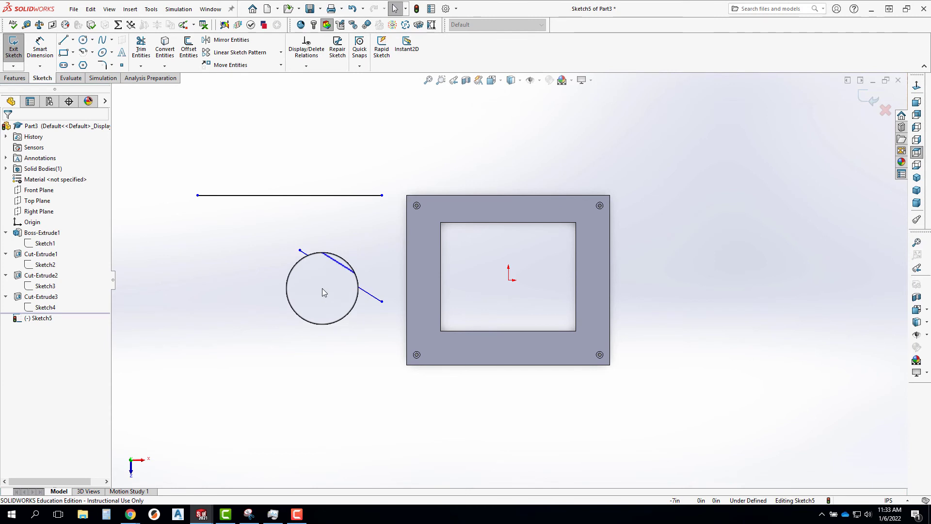
click(335, 277)
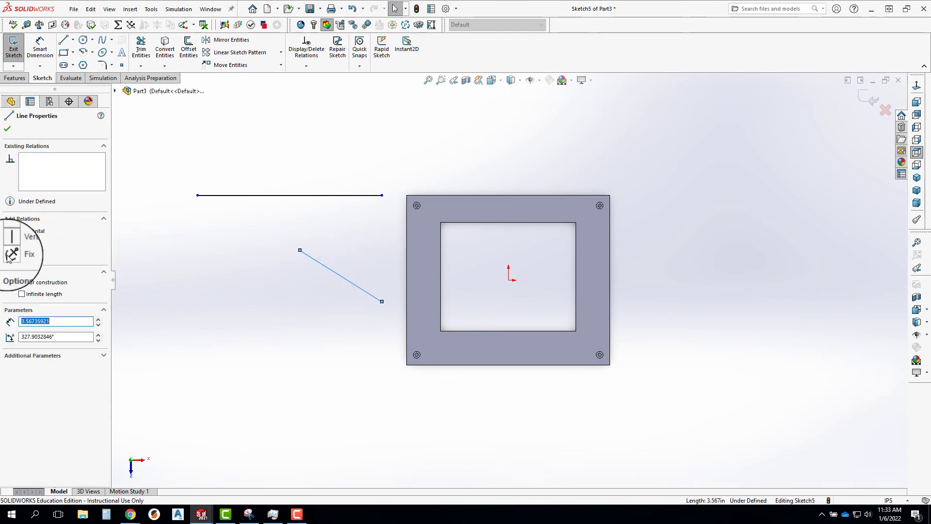
drag(193, 256, 306, 273)
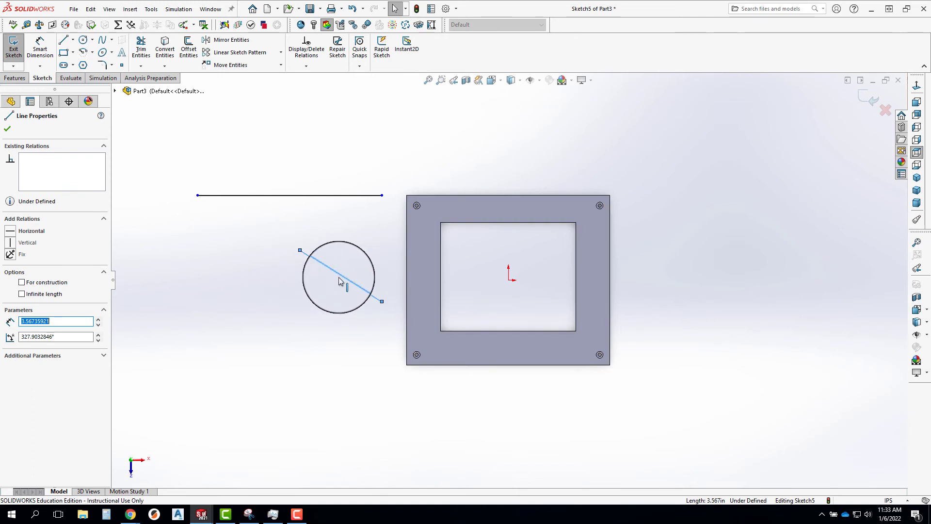
click(11, 254)
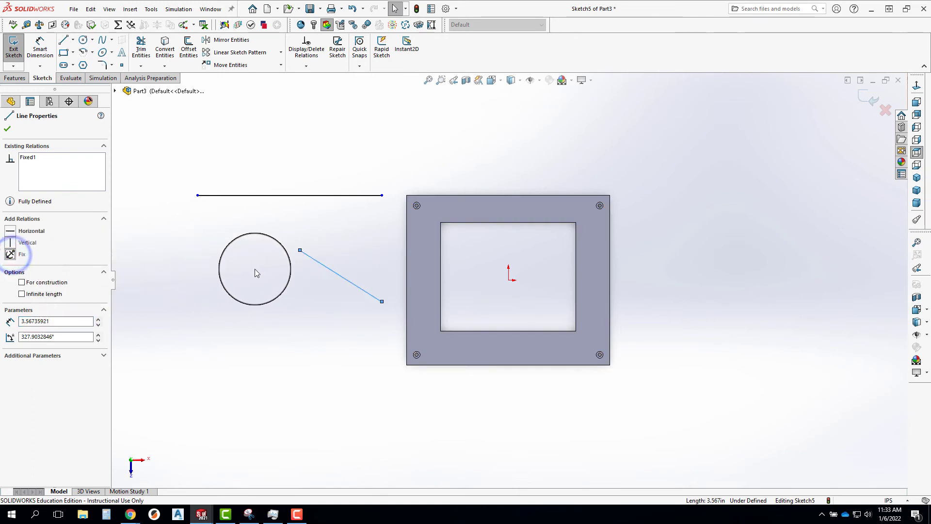
Try to move the fixed slanted line and its endpoints to test which of them still move
drag(256, 273, 700, 253)
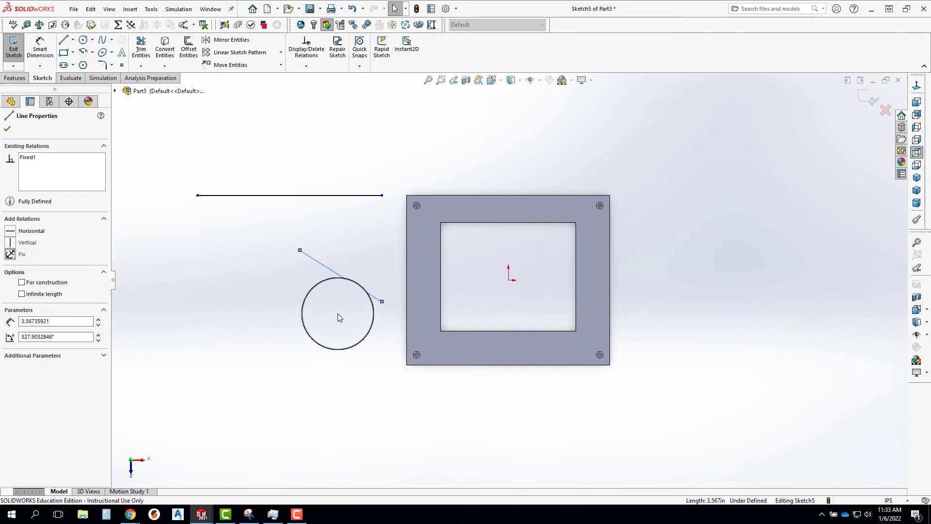
drag(338, 314, 354, 339)
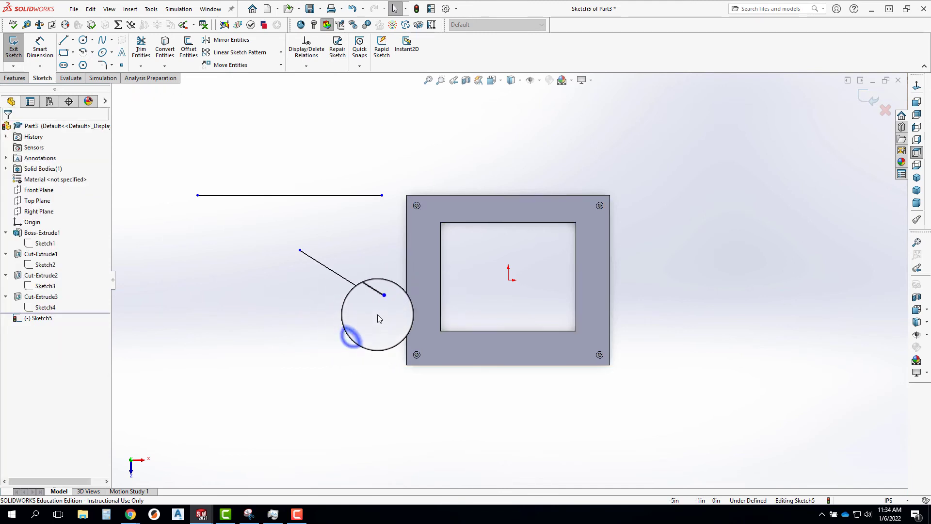
drag(333, 276, 322, 268)
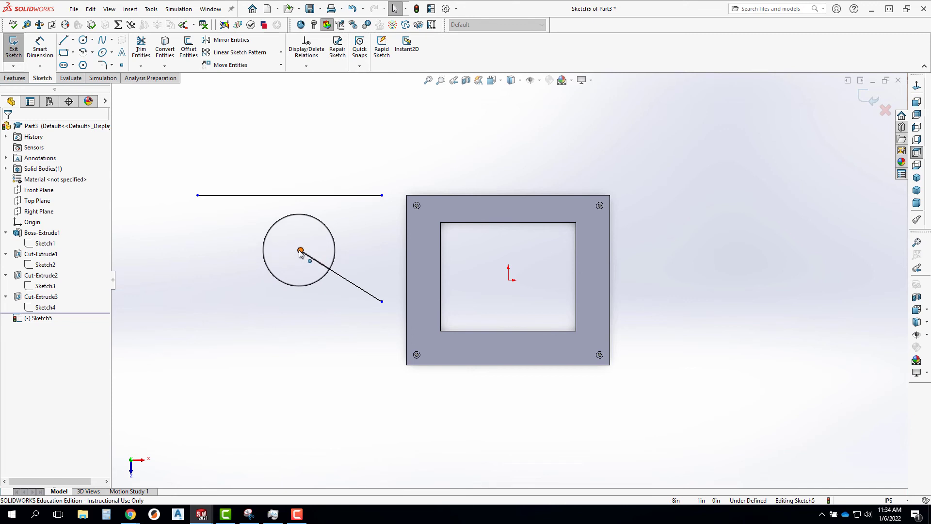
drag(306, 261, 385, 293)
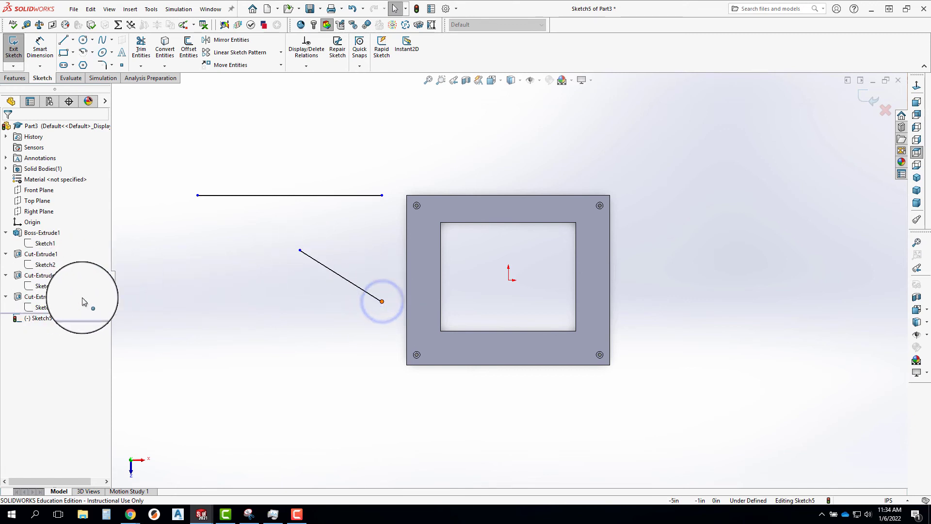
Add a Fix relation to both endpoints of the slanted line and test whether the line still moves
drag(379, 303, 382, 301)
click(10, 231)
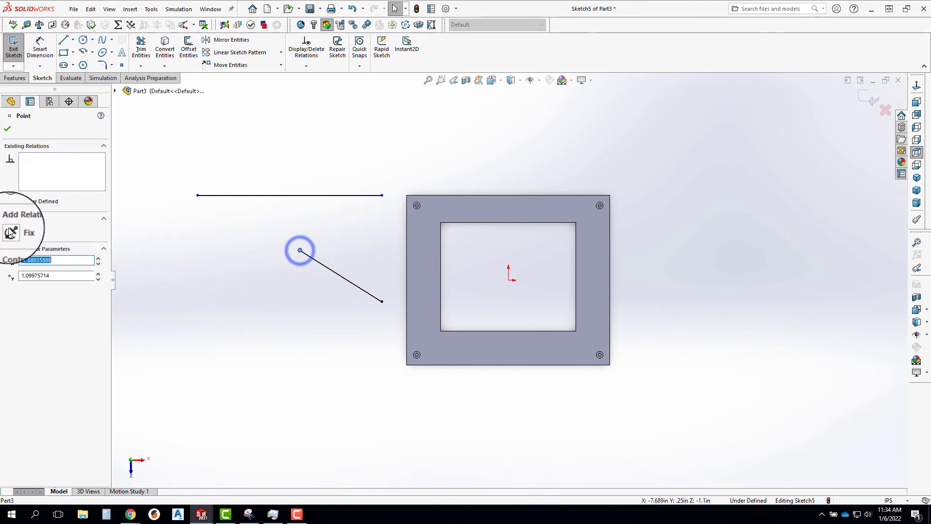
click(10, 231)
drag(170, 276, 334, 281)
click(333, 273)
Try to add a Smart Dimension to the fully fixed slanted line and decline making it driven
right_drag(363, 297, 386, 291)
drag(386, 292, 339, 280)
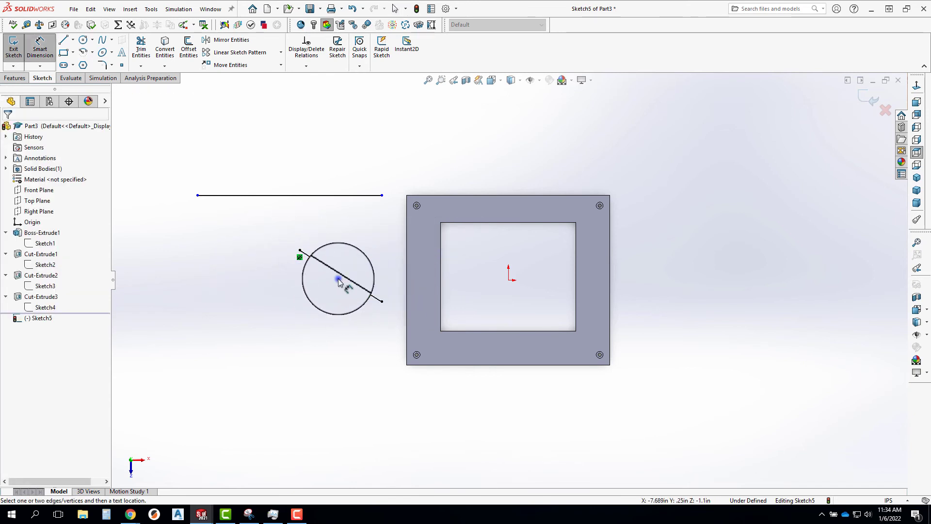
click(339, 280)
click(308, 303)
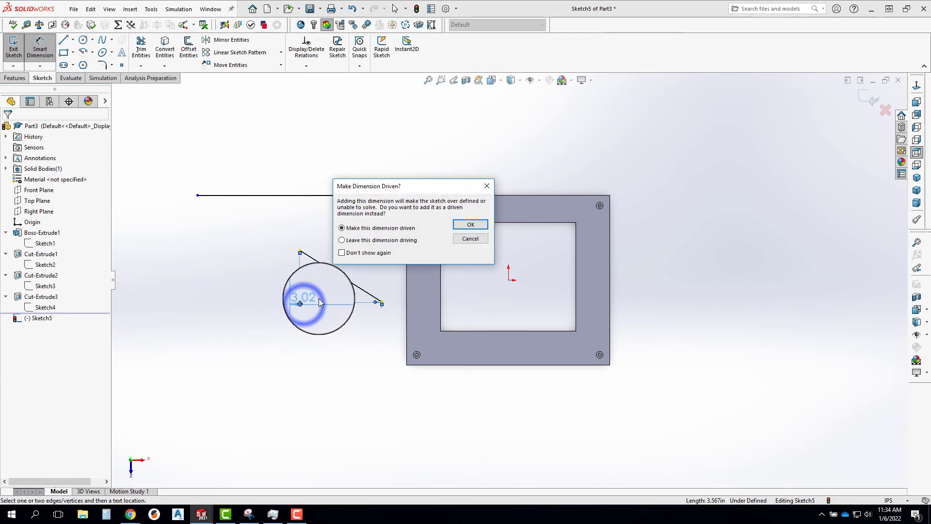
click(470, 239)
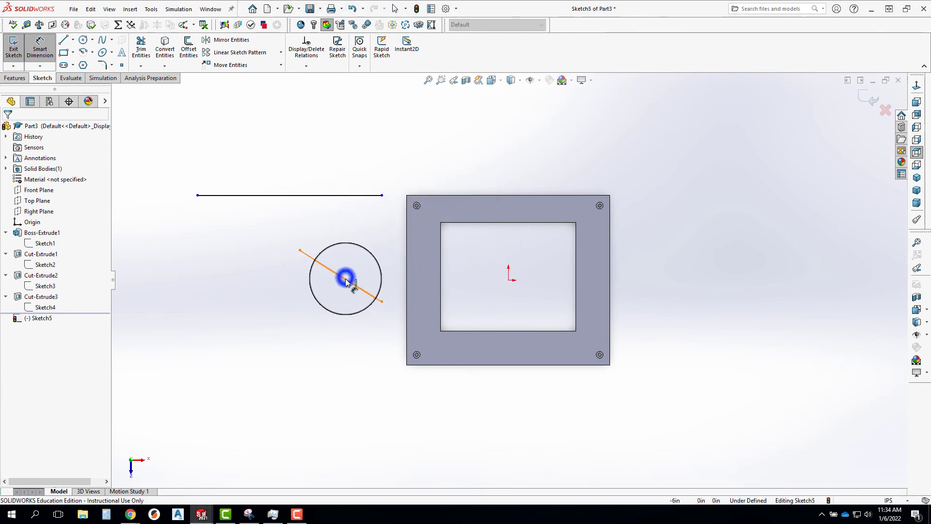
Delete the slanted line and the horizontal line from the sketch
mouse_move(347, 281)
mouse_down()
mouse_move(363, 277)
mouse_move(313, 208)
mouse_up()
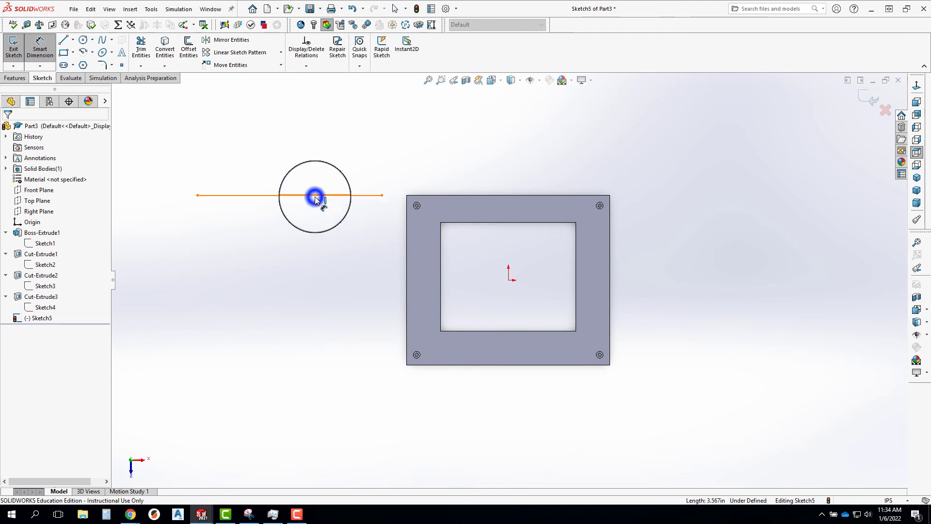
click(315, 198)
key(Delete)
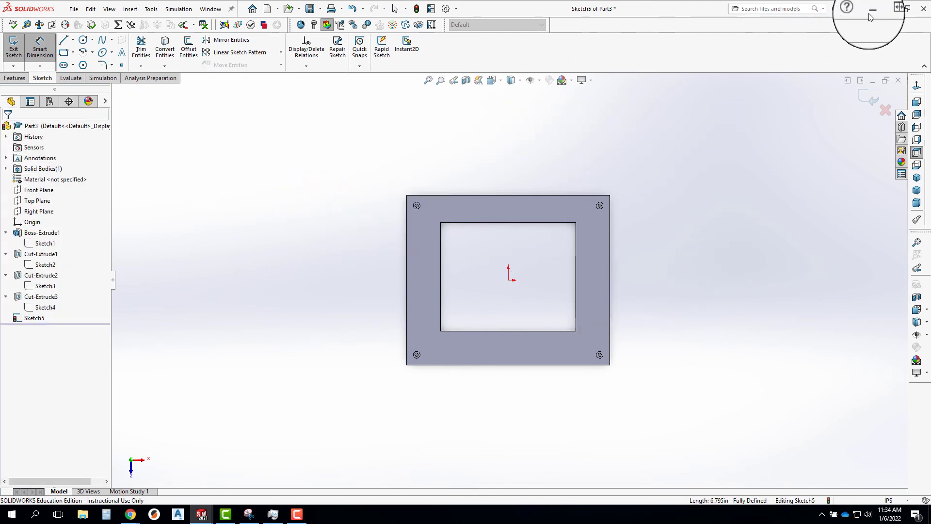
Search the help for "relations", read the Sketch Relations topic, and close the help
click(853, 10)
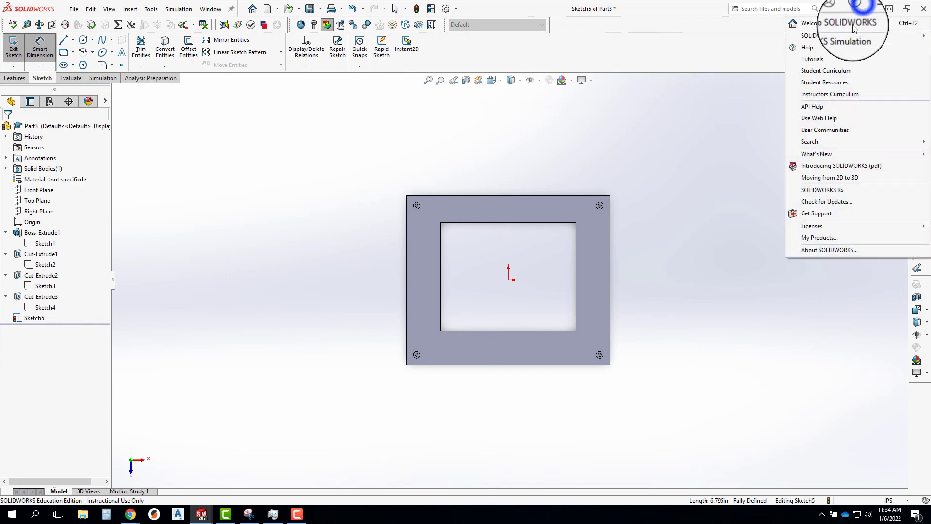
click(809, 47)
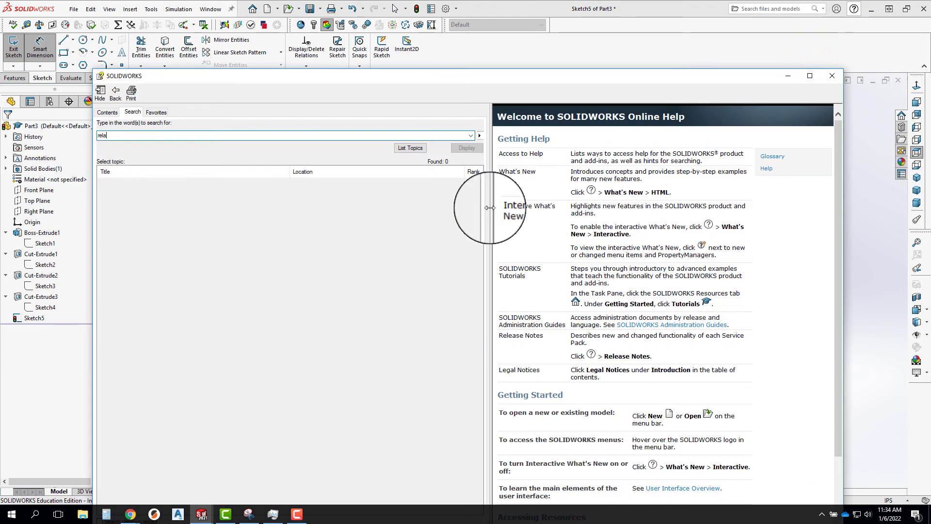
text(relations)
key(Return)
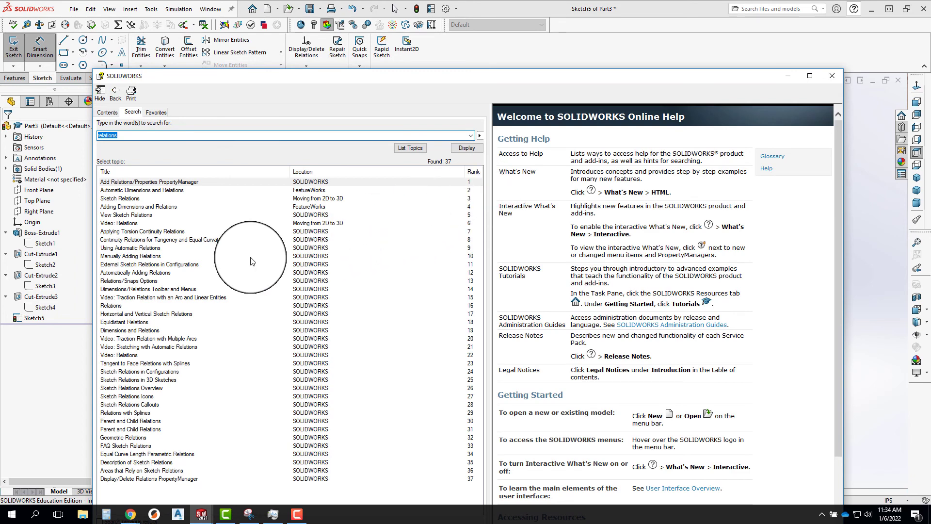
double_click(119, 199)
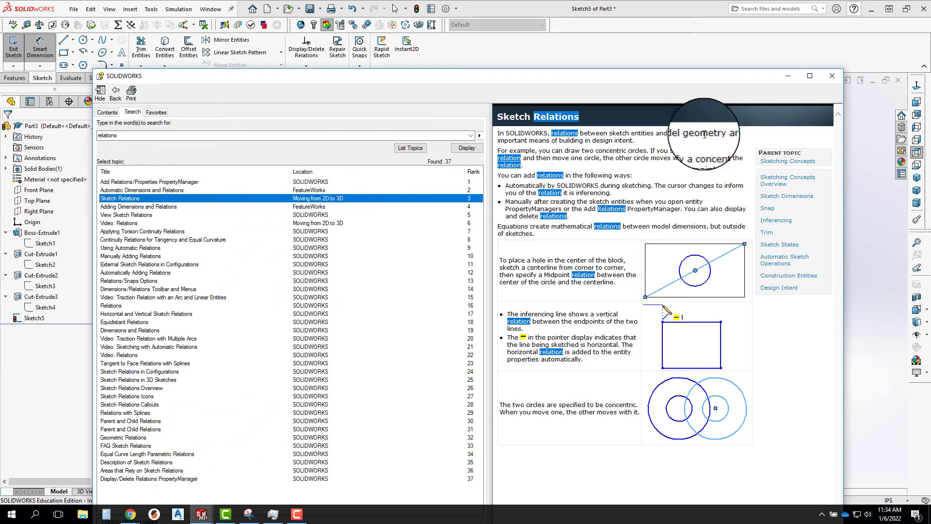
click(831, 76)
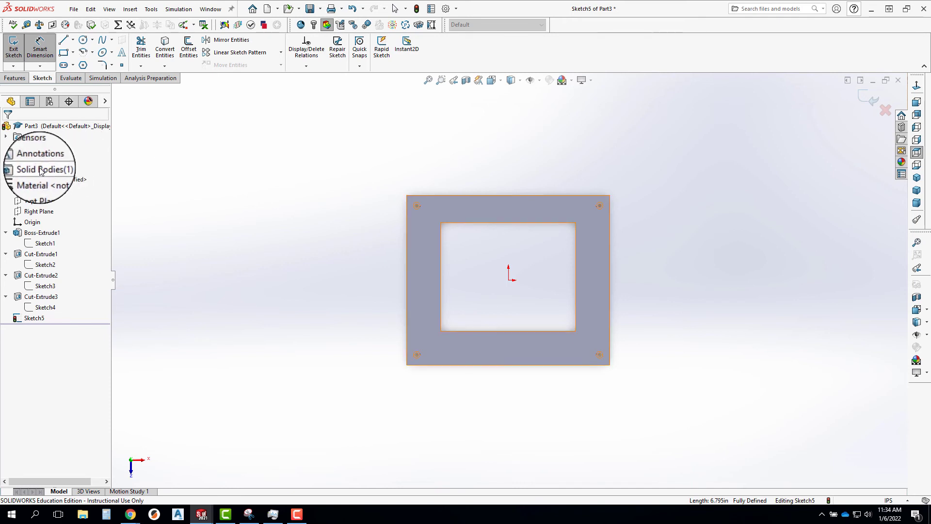
click(424, 166)
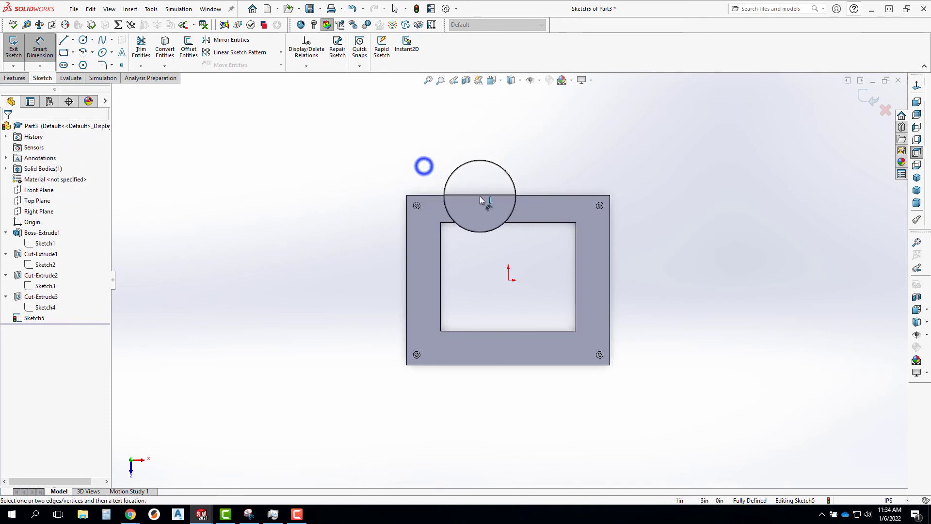
key(Escape)
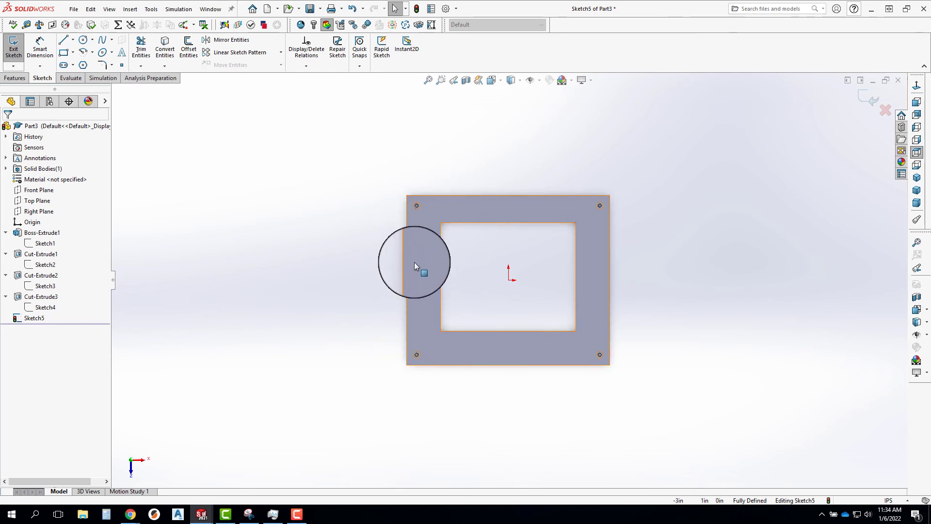
right_click(31, 180)
click(53, 185)
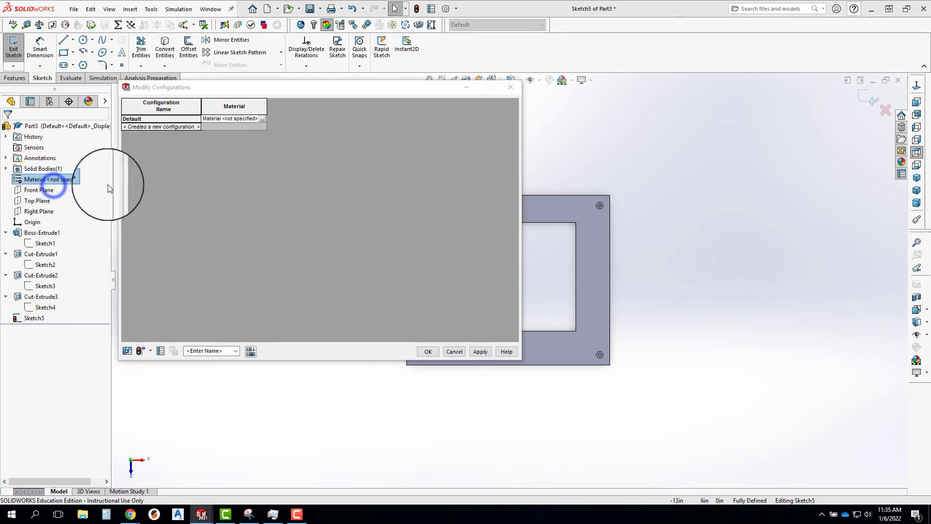
click(533, 273)
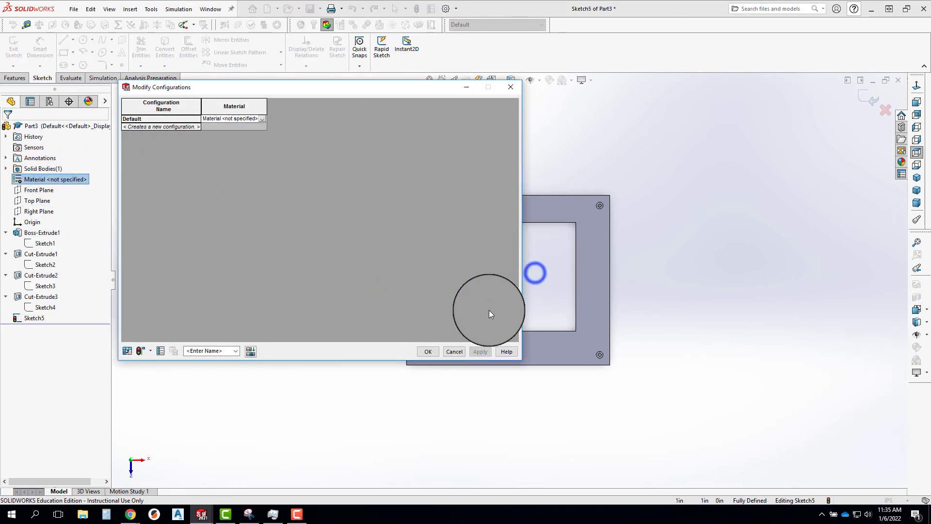
click(455, 351)
right_click(37, 177)
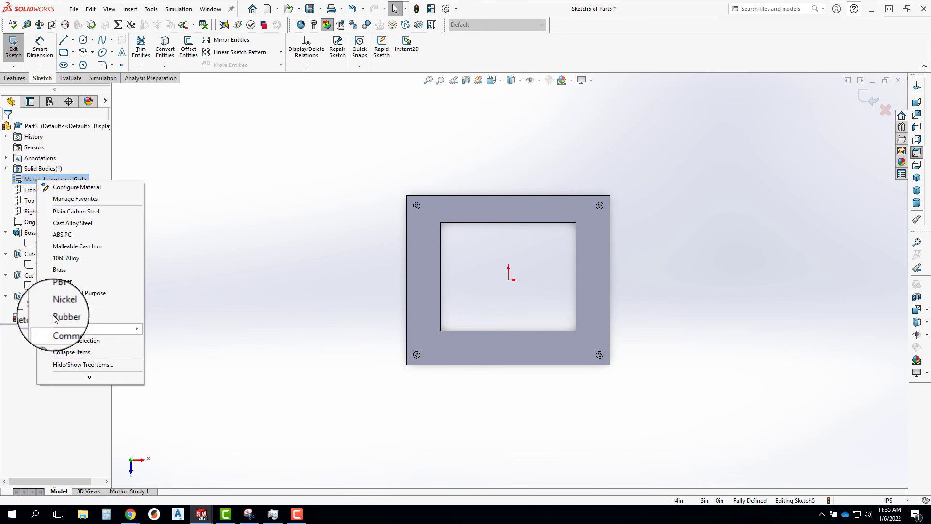
click(210, 160)
click(49, 183)
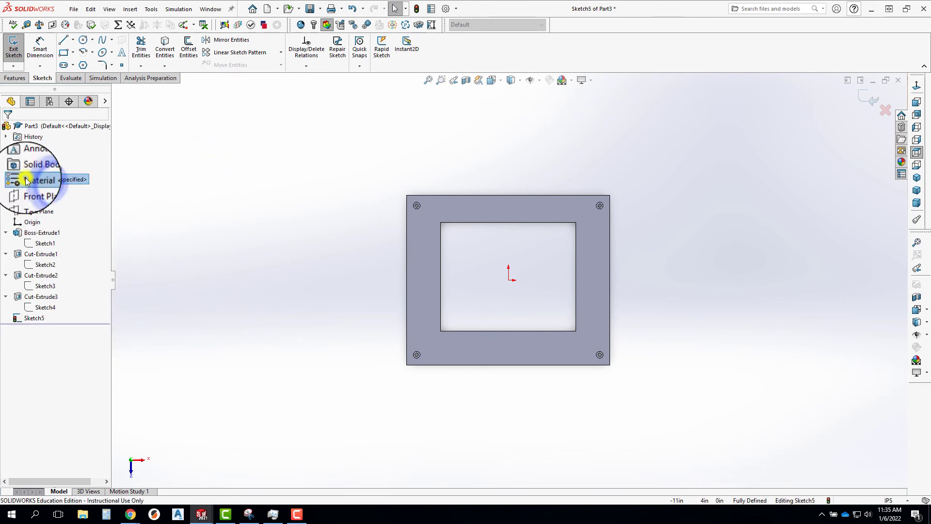
right_click(48, 182)
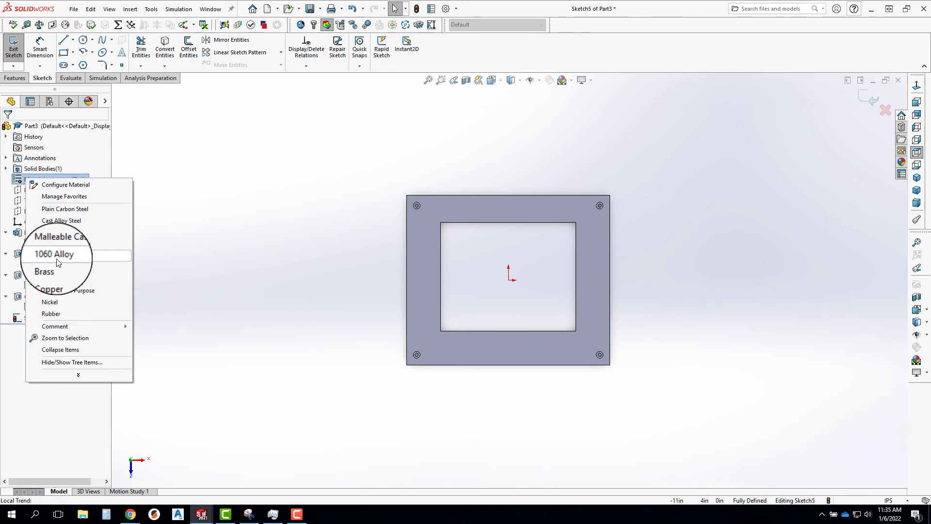
click(202, 156)
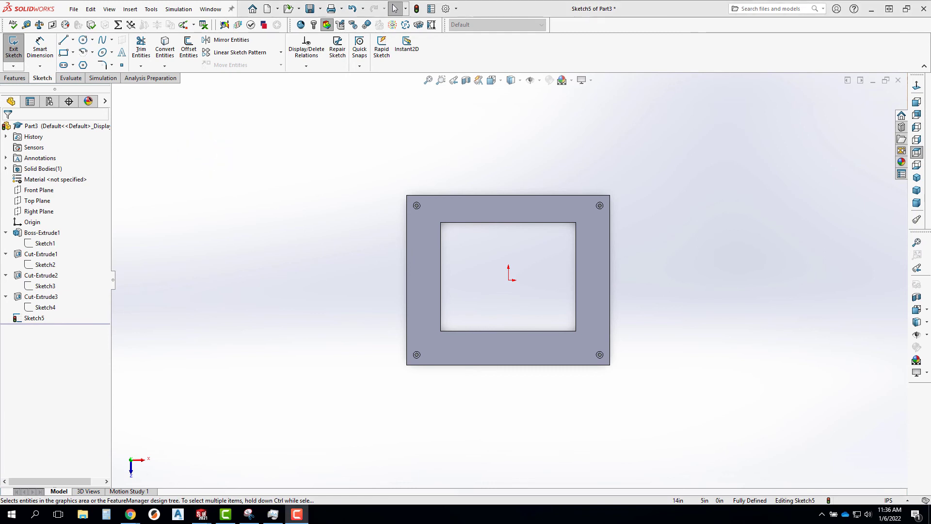
right_click(39, 182)
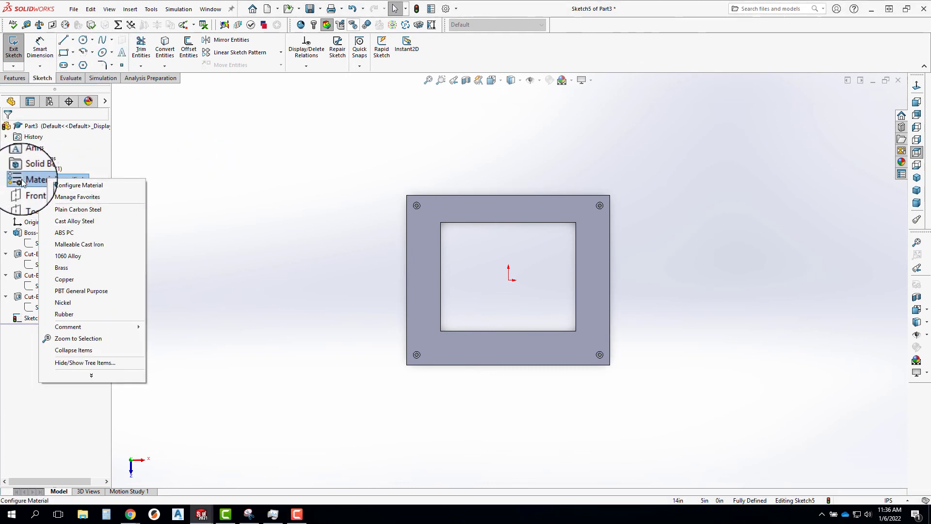
click(22, 180)
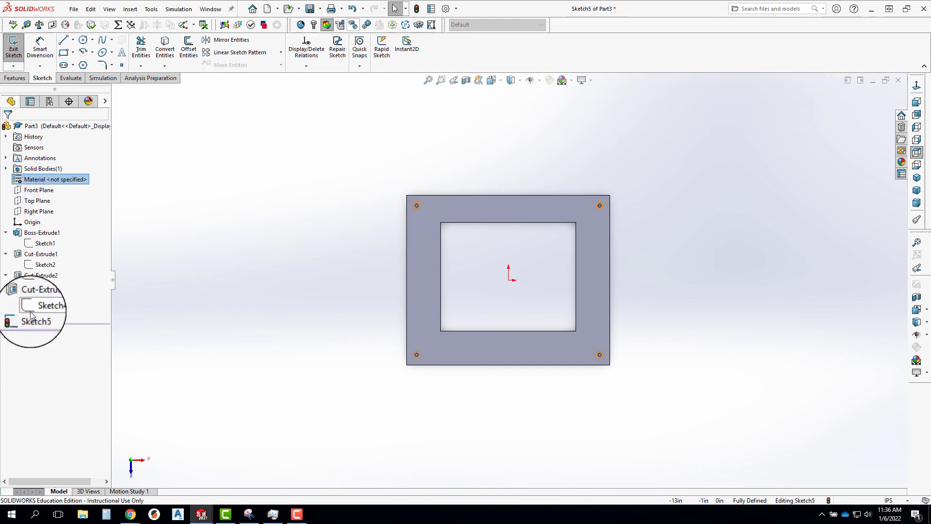
Exit the open sketch and open the part's material editor at the Plastics category of the SOLIDWORKS Materials library
click(10, 49)
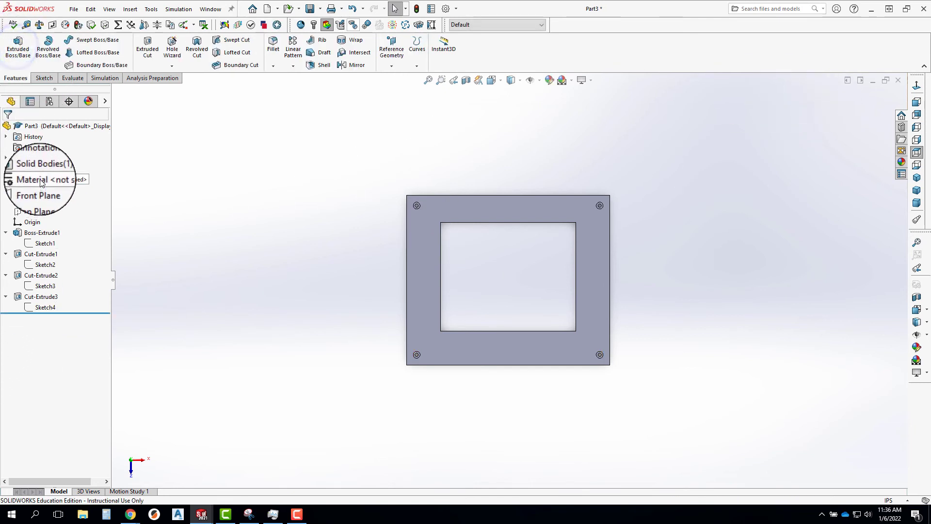
right_click(41, 181)
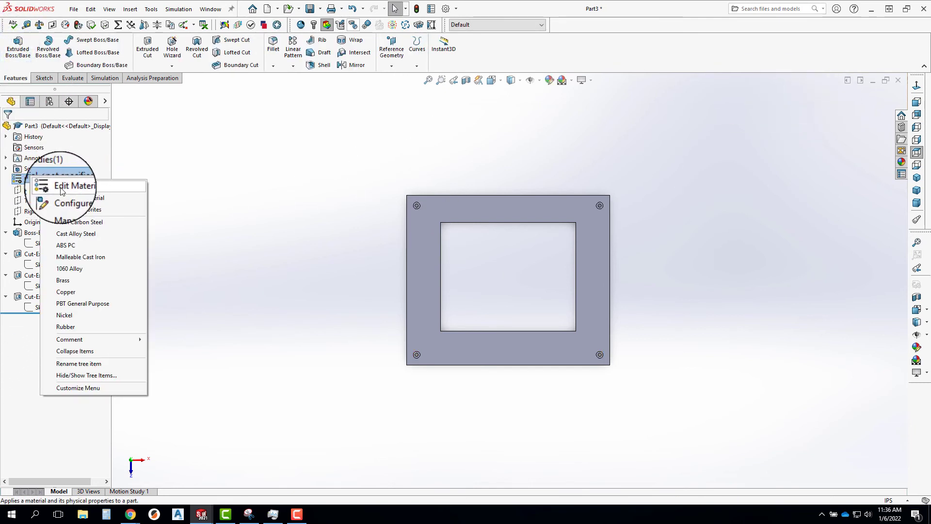
click(60, 190)
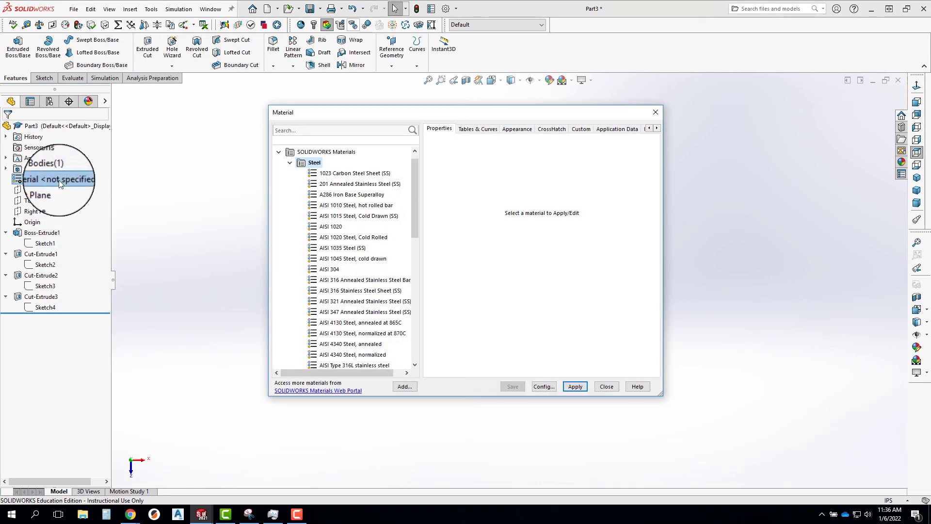
click(290, 162)
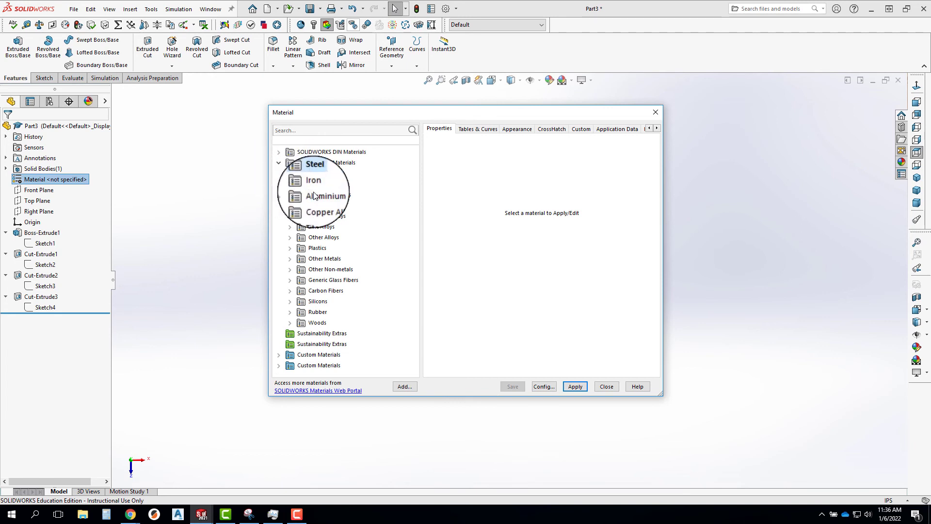
click(290, 248)
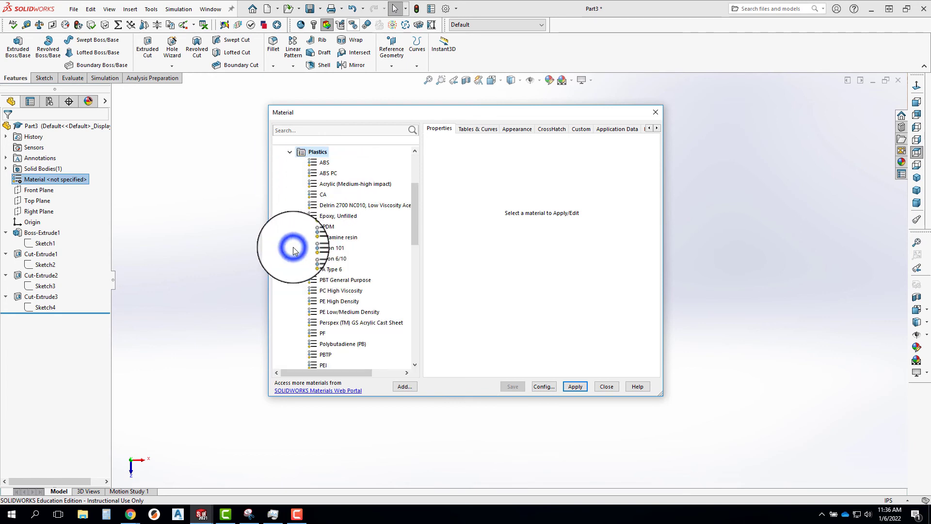
Apply Acrylic (Medium-high impact) to the part with its properties displayed in English (IPS) units
click(335, 184)
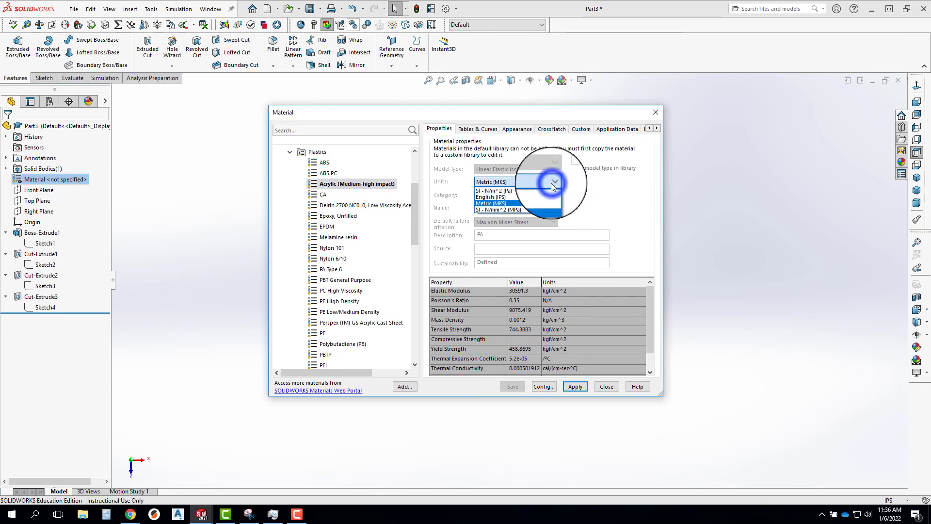
click(490, 197)
click(578, 386)
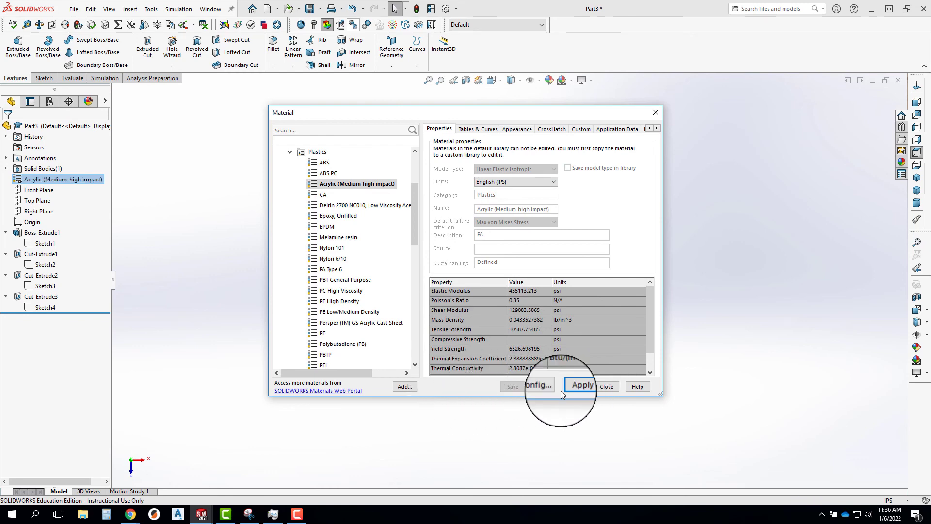
click(601, 387)
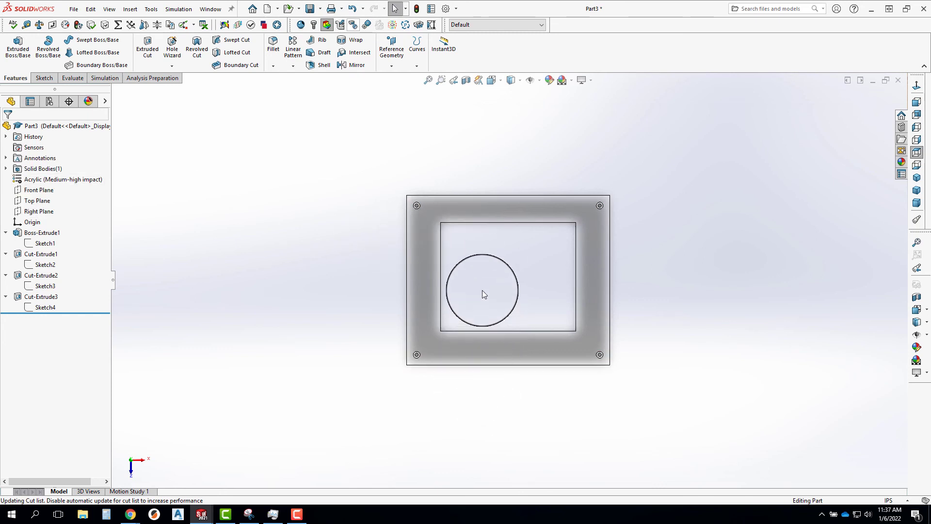
Inspect the acrylic plate at an angle and check its mass in the mass properties
middle_drag(437, 235, 415, 189)
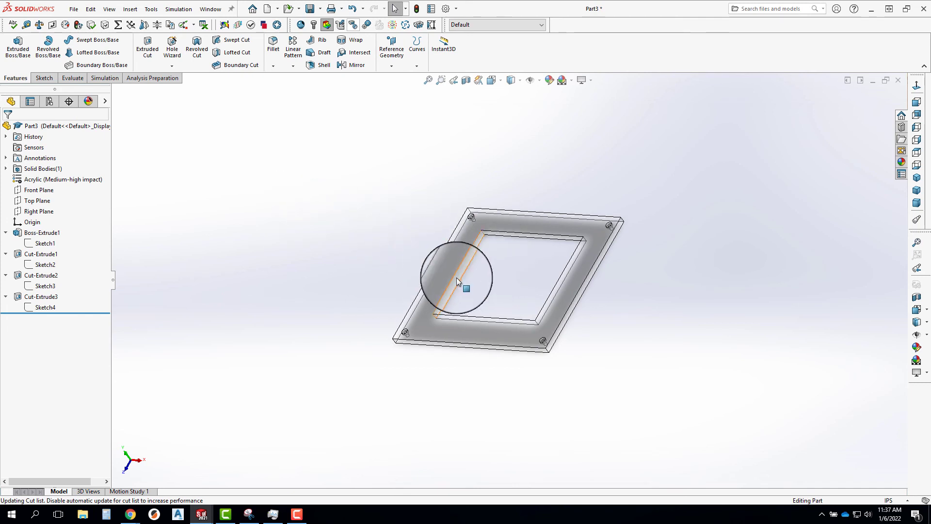
mouse_move(461, 278)
middle_down()
mouse_move(536, 243)
mouse_move(529, 259)
mouse_move(493, 246)
mouse_move(476, 306)
mouse_move(527, 332)
mouse_move(476, 328)
mouse_move(494, 316)
mouse_move(471, 292)
middle_up()
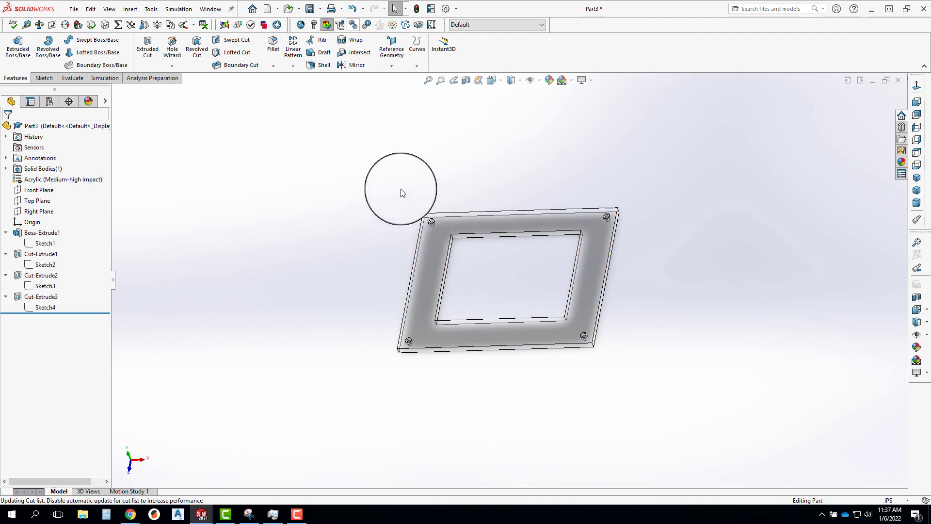
click(72, 79)
click(127, 47)
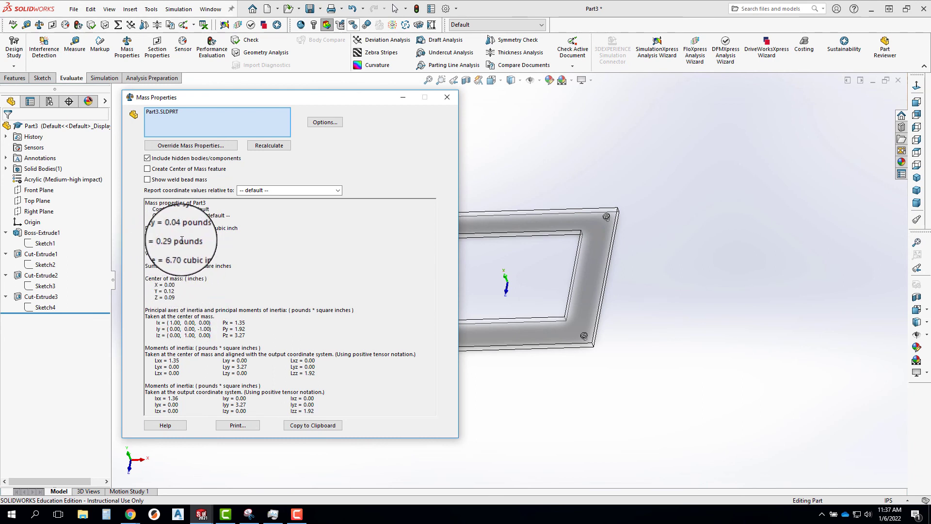
click(447, 98)
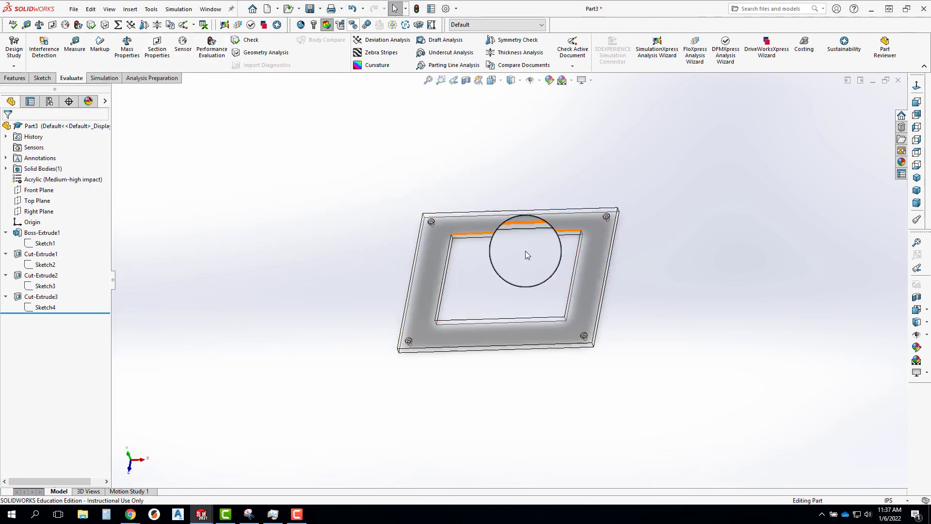
Add a Mass Properties sensor that tracks the part's mass and show it under Sensors in the feature tree
right_click(26, 150)
click(54, 156)
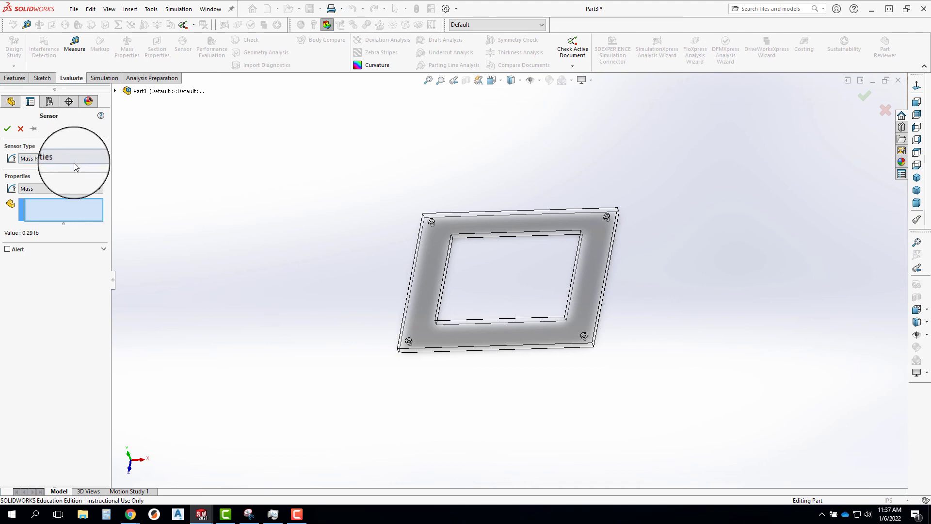
click(53, 158)
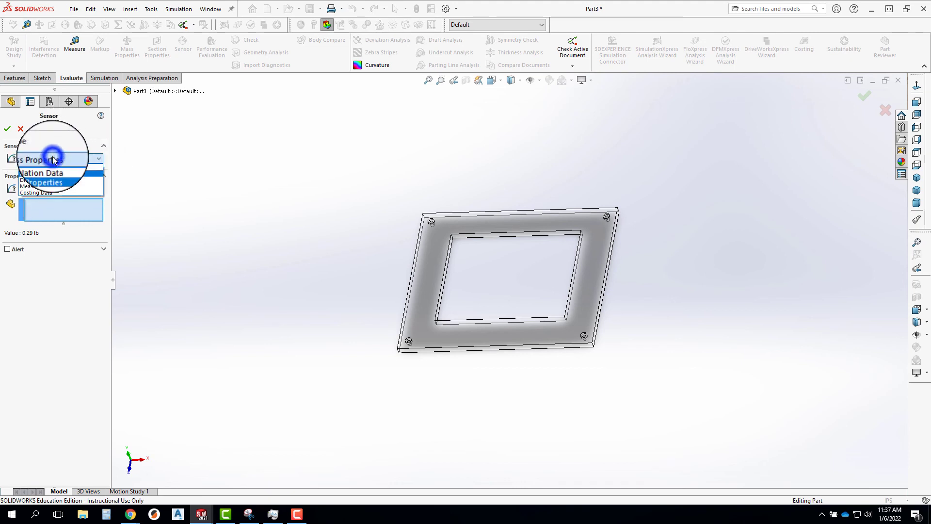
click(53, 160)
click(41, 188)
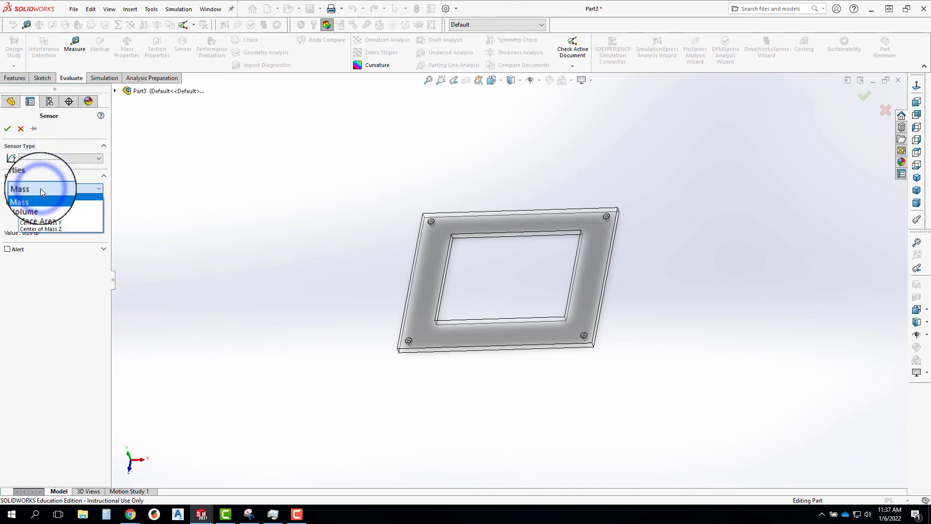
click(39, 189)
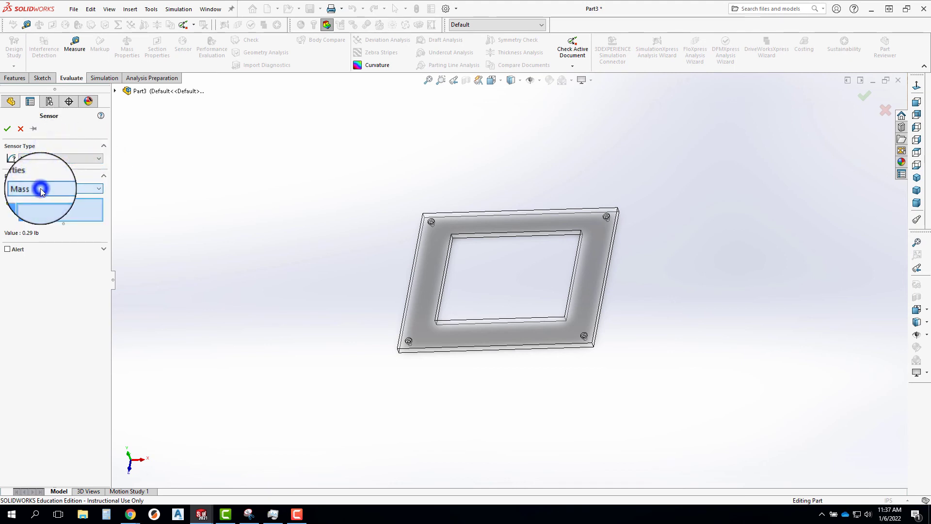
click(8, 131)
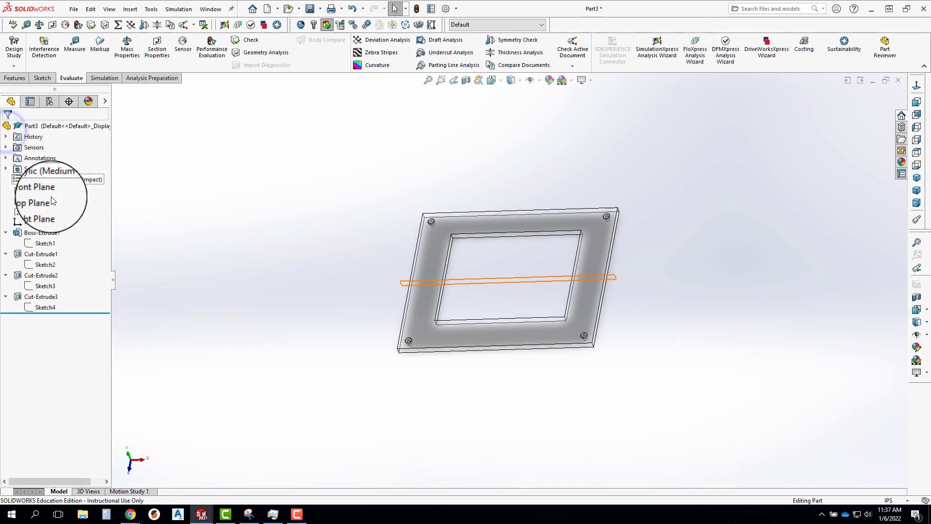
click(6, 146)
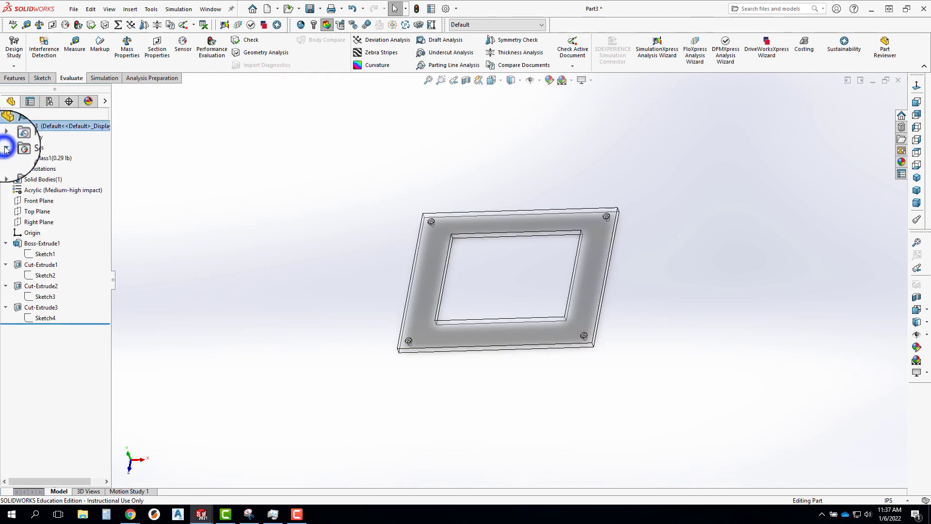
click(49, 159)
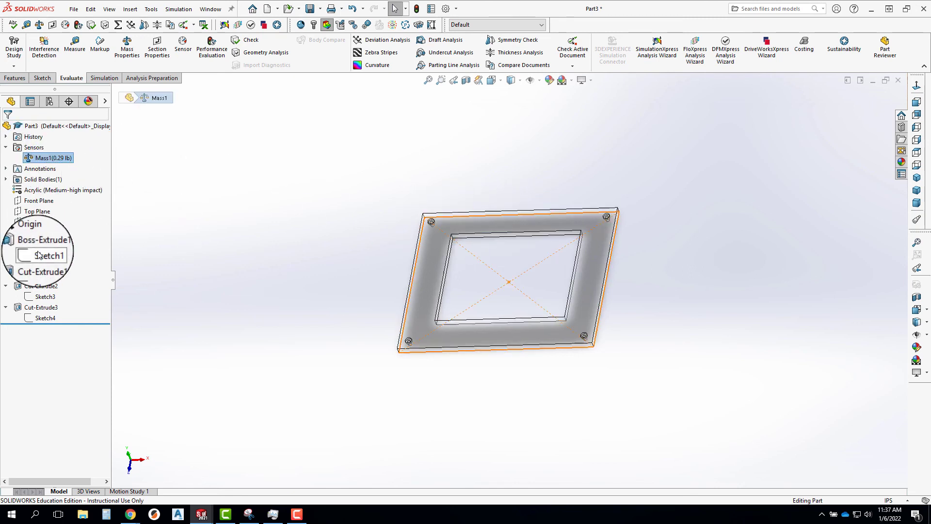
Set the plate's width in the Boss-Extrude1 base sketch to 9.5 in and exit the sketch to rebuild the part
right_click(54, 252)
click(227, 164)
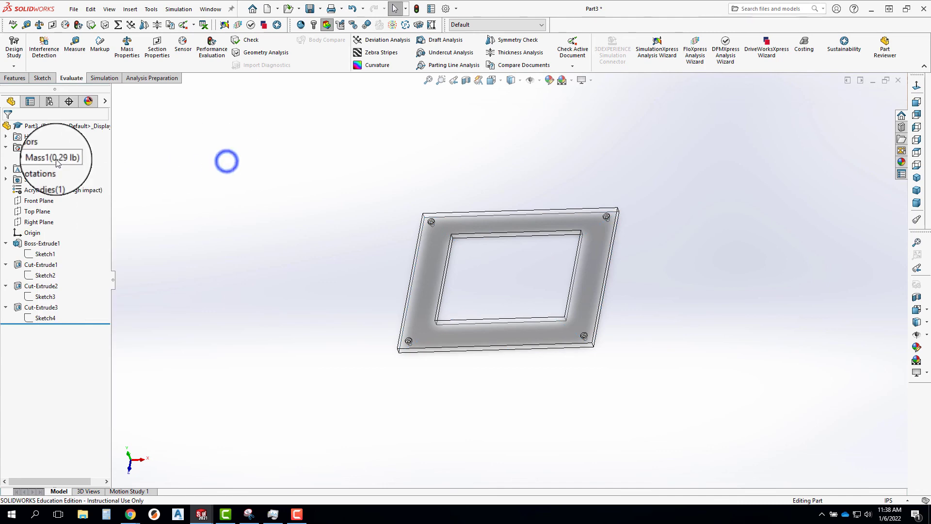
right_click(45, 254)
click(39, 225)
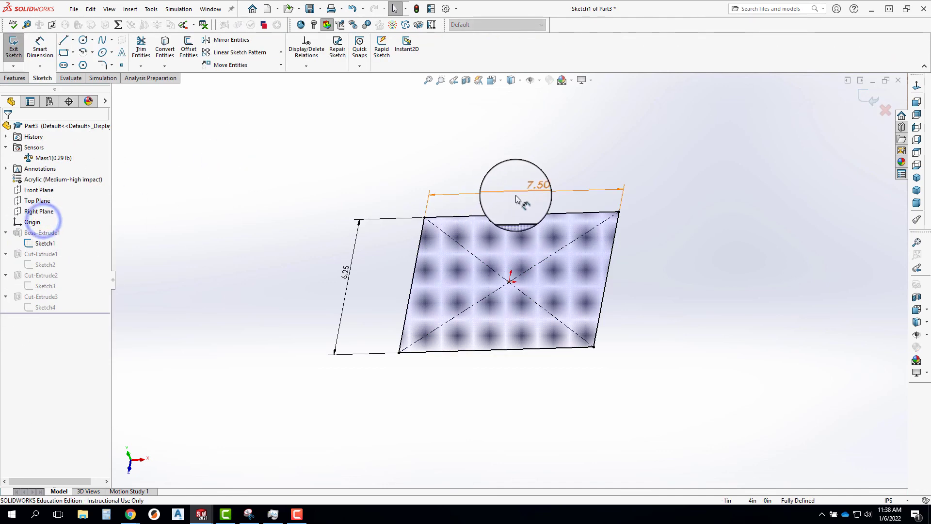
click(525, 188)
double_click(536, 188)
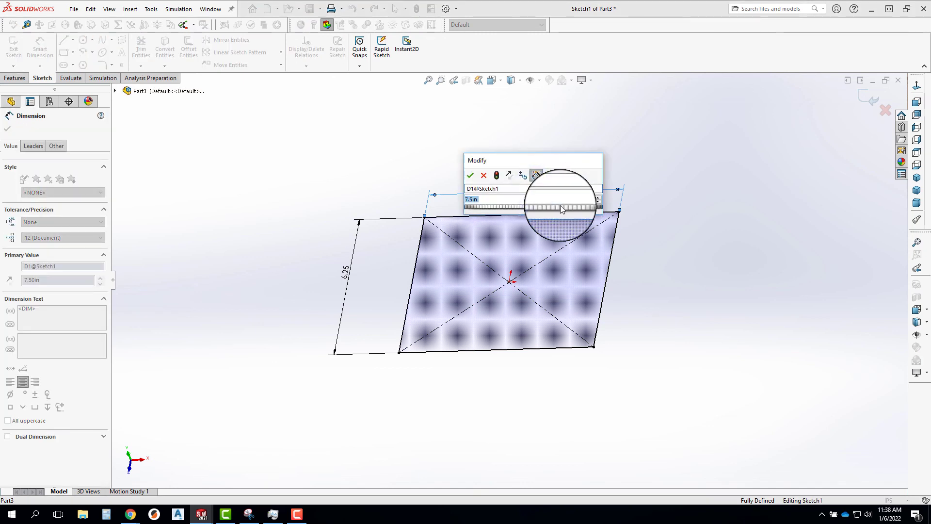
key(Return)
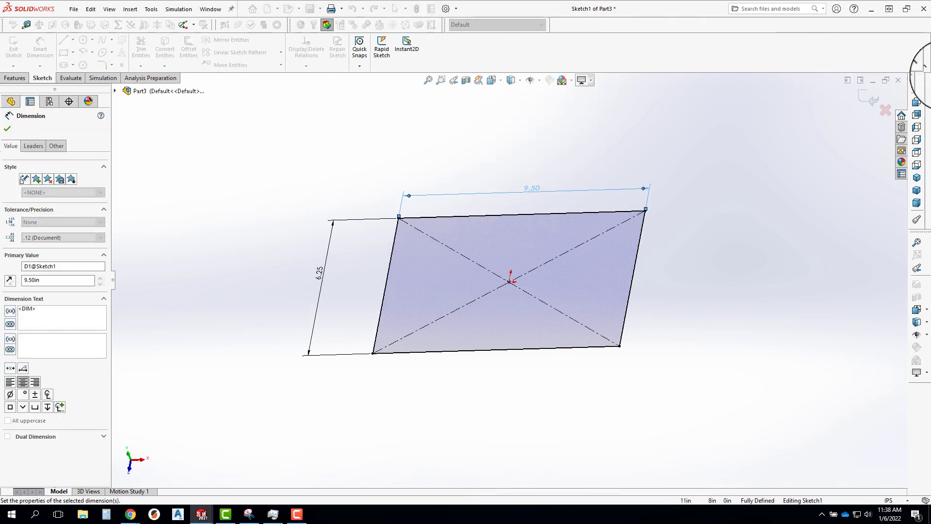
click(871, 101)
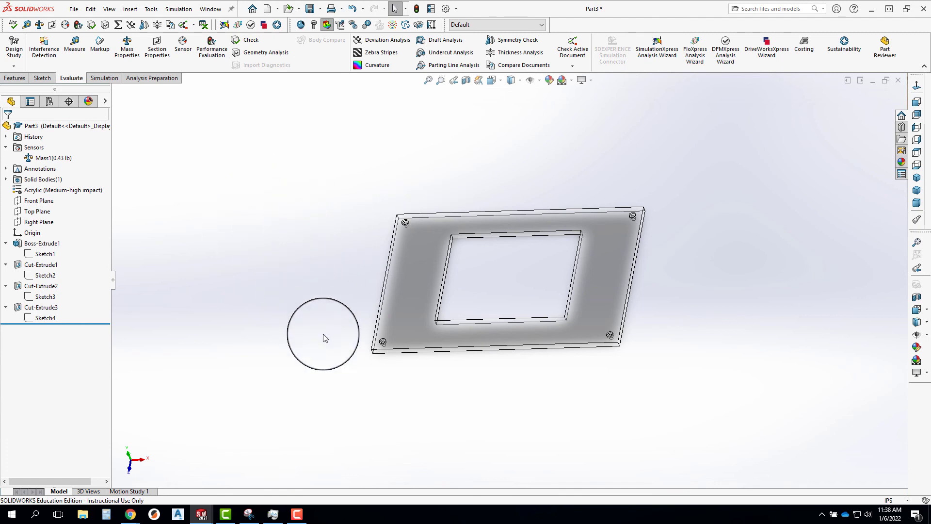
scroll(475, 313, up, 2)
scroll(389, 291, down, 2)
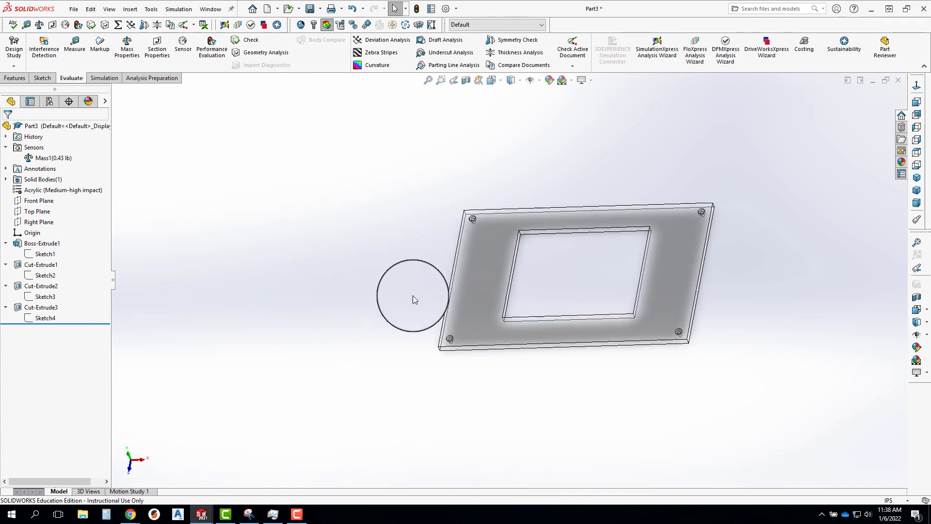
middle_drag(508, 283, 493, 271)
scroll(508, 292, up, 4)
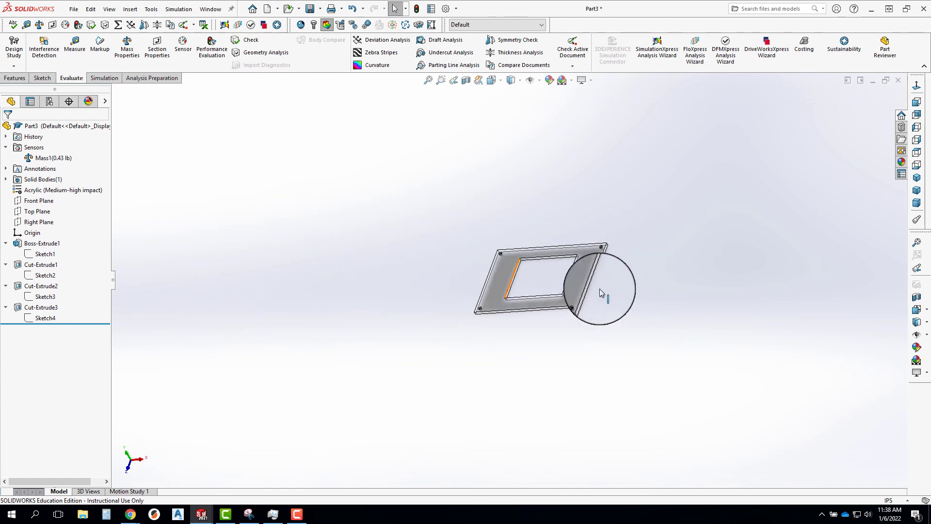
scroll(628, 286, down, 5)
scroll(399, 266, down, 3)
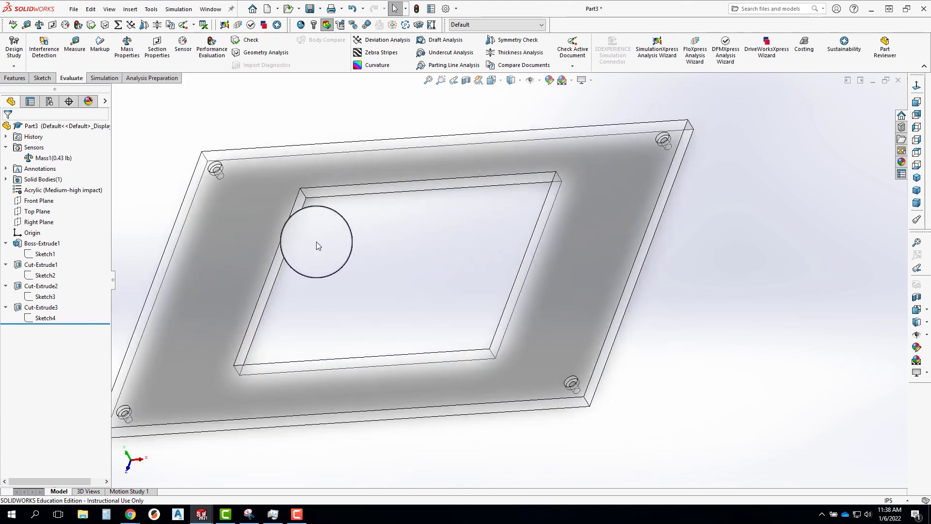
scroll(316, 245, up, 2)
middle_drag(364, 263, 379, 282)
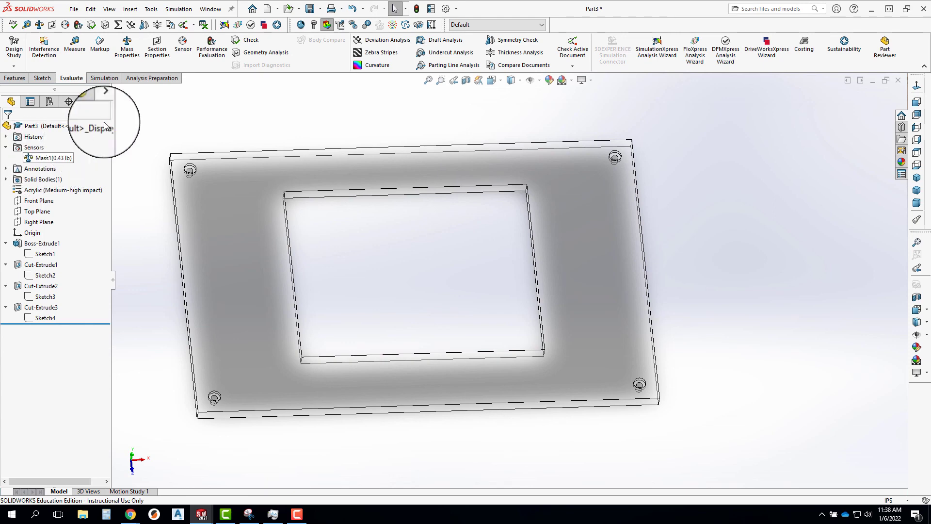
Switch the mass properties report to custom settings with 3 decimal places and check the part's mass
click(127, 46)
drag(218, 96, 579, 96)
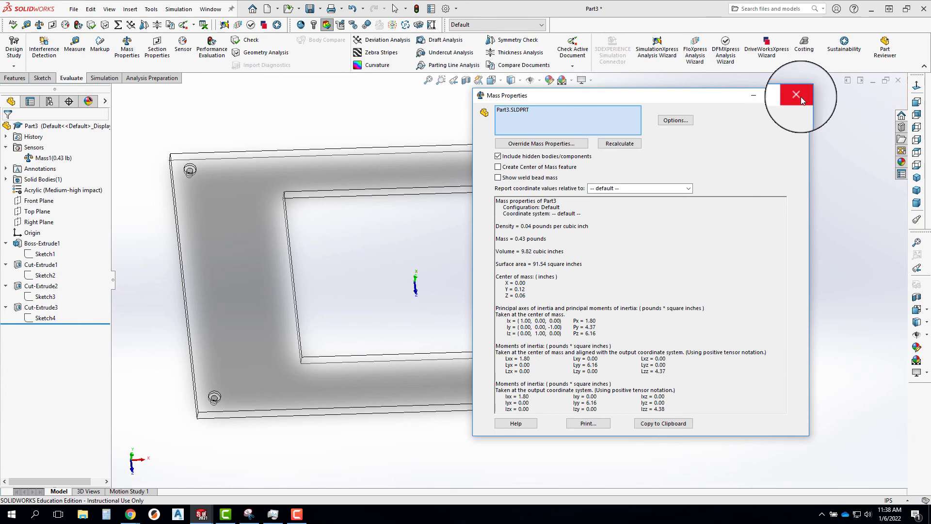
click(676, 119)
click(330, 172)
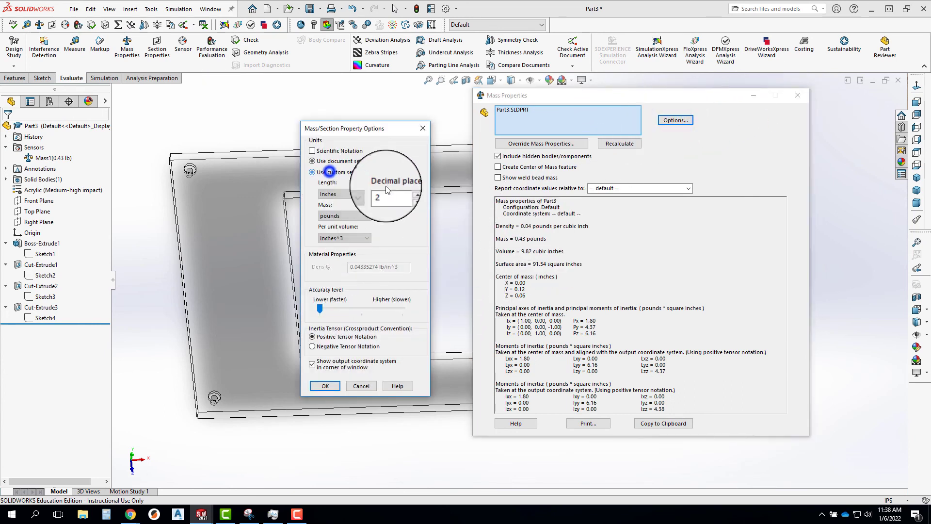
click(405, 192)
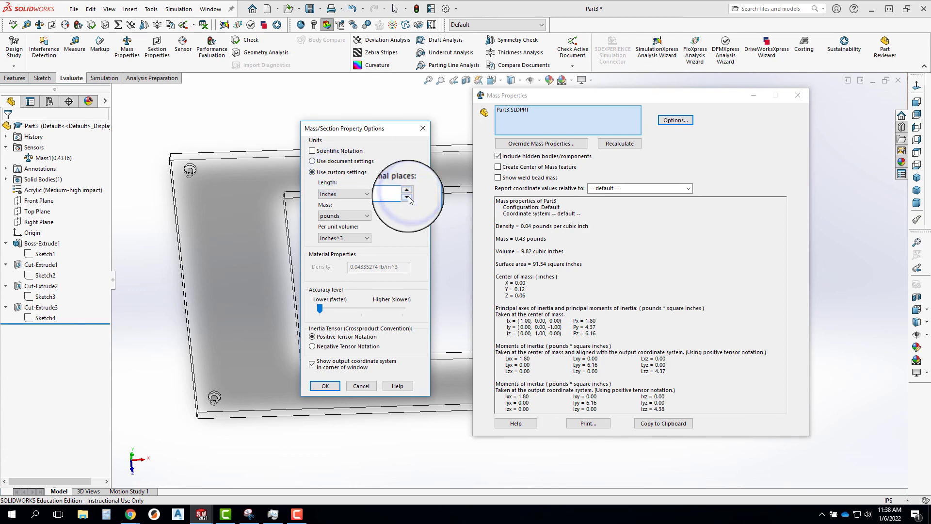
click(325, 386)
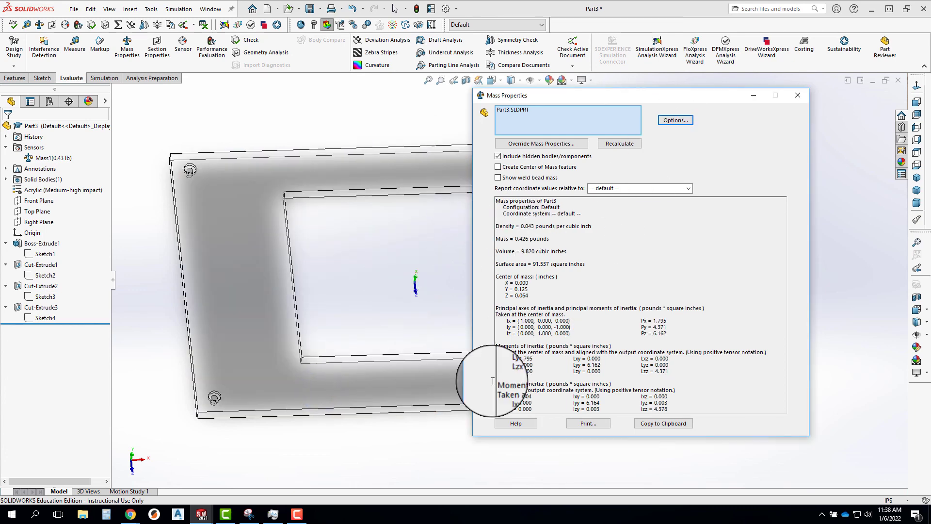
click(798, 97)
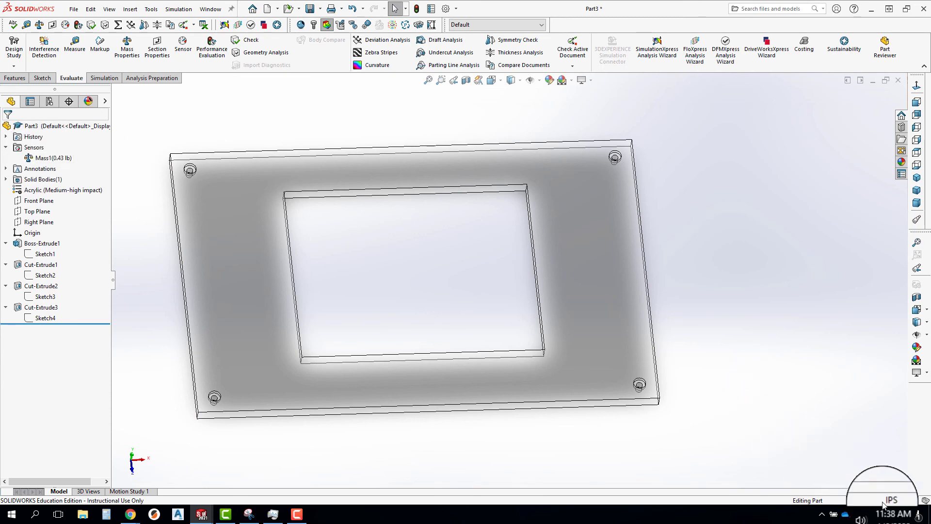
Set the decimals for Mass/Section Properties to .123 in the document's unit settings
click(909, 501)
click(855, 486)
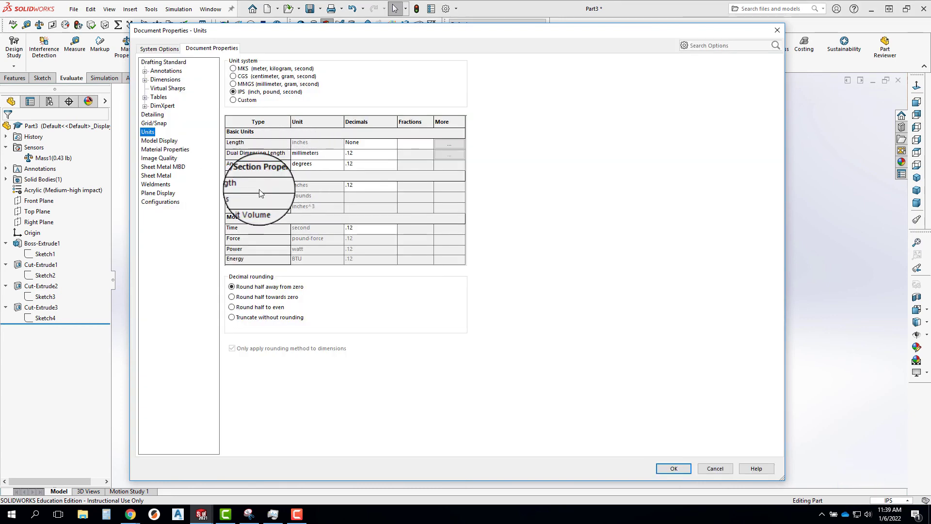
click(368, 188)
click(393, 186)
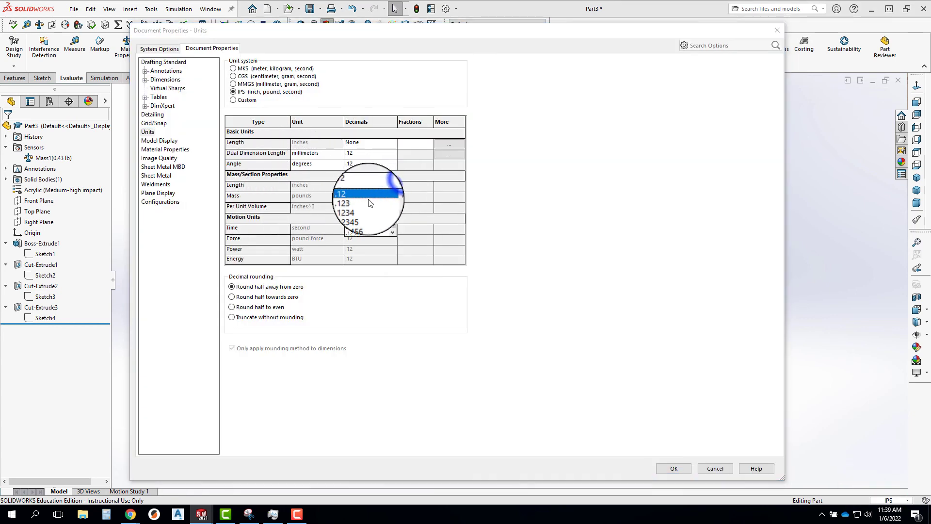
click(365, 200)
click(673, 469)
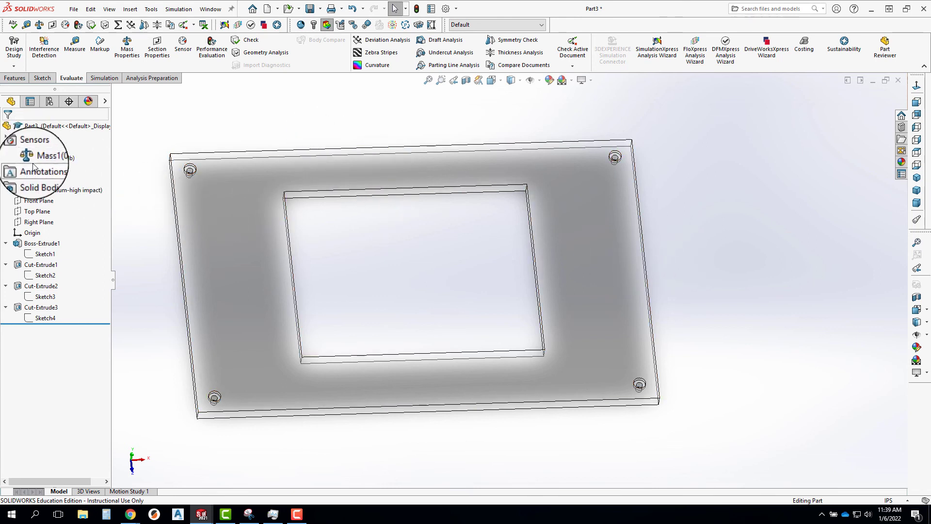
Add a Mass Properties sensor that tracks the part's volume
right_click(32, 148)
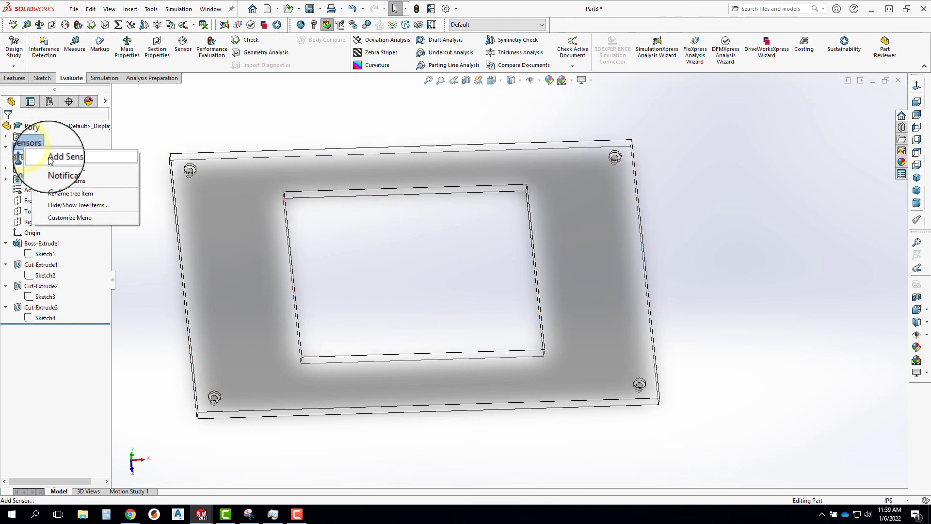
click(51, 157)
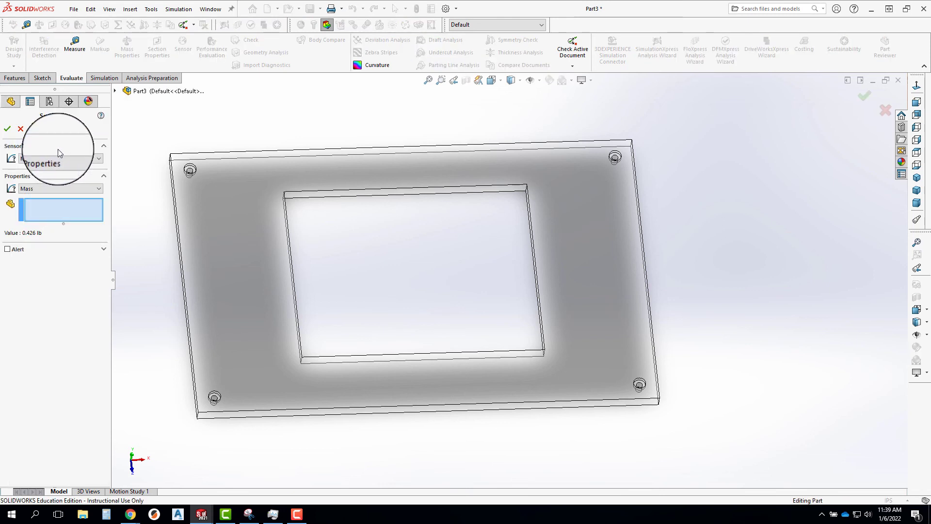
click(62, 188)
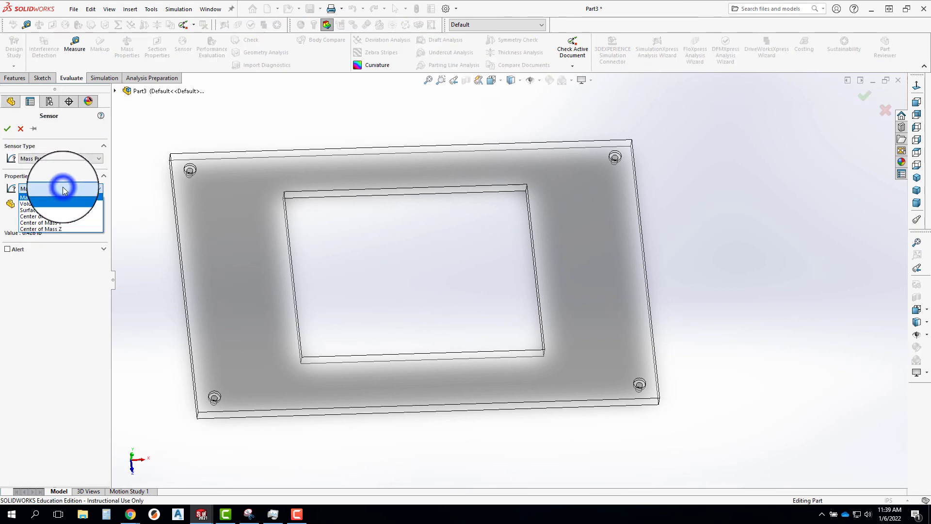
click(42, 205)
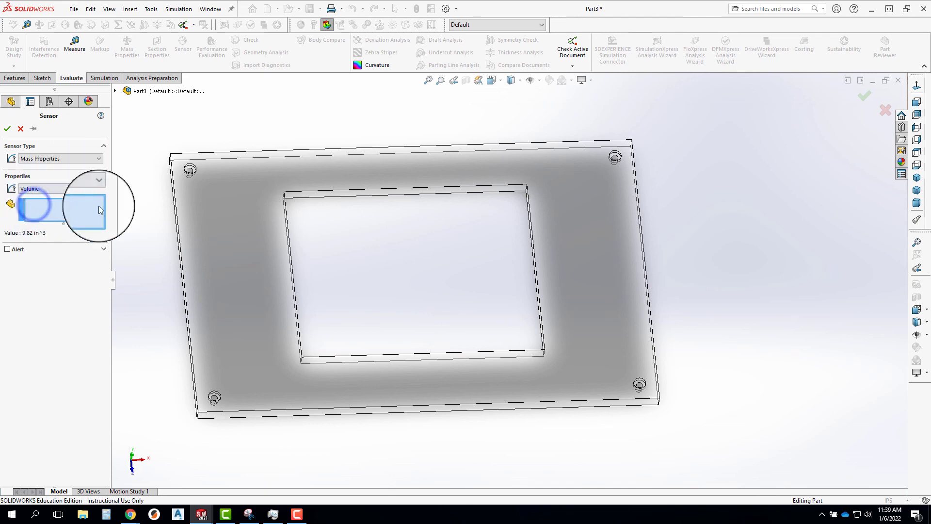
click(8, 129)
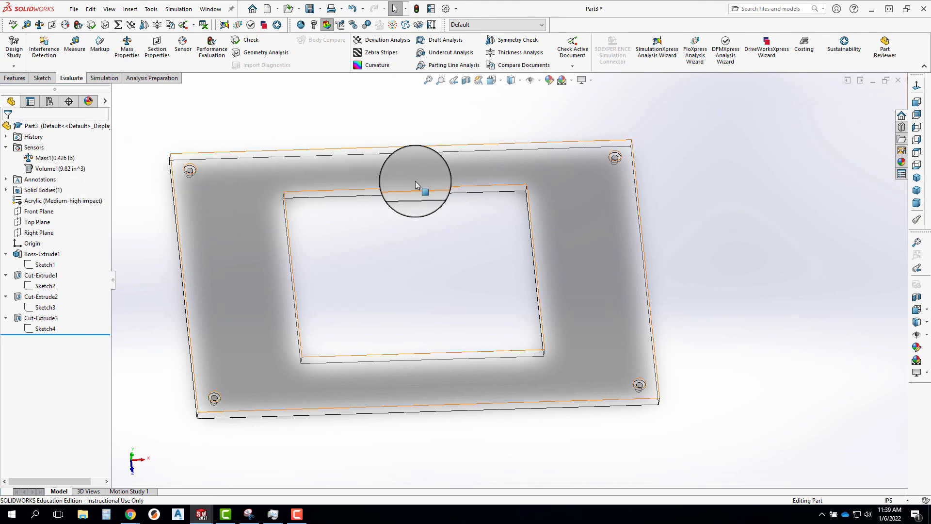
Change the part's material to AISI 304 from the Steel category and inspect the plate at an angle
right_click(38, 199)
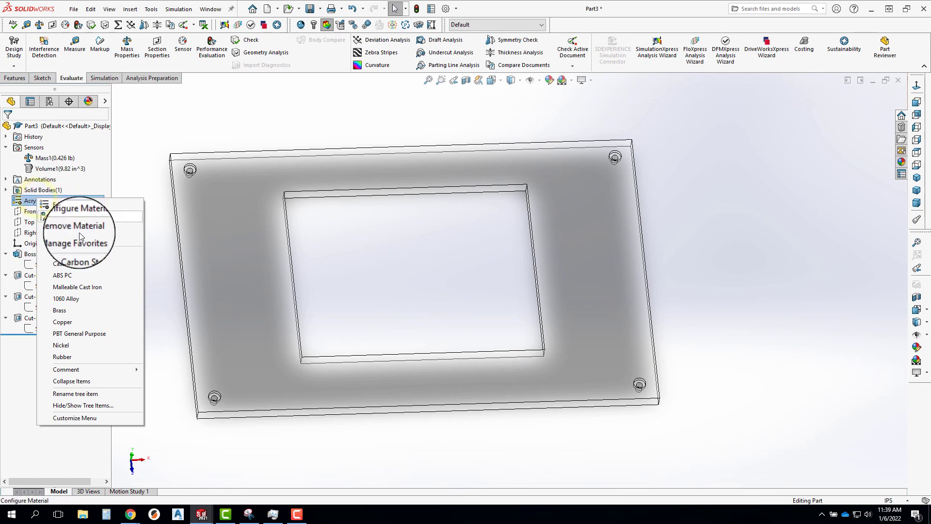
click(67, 210)
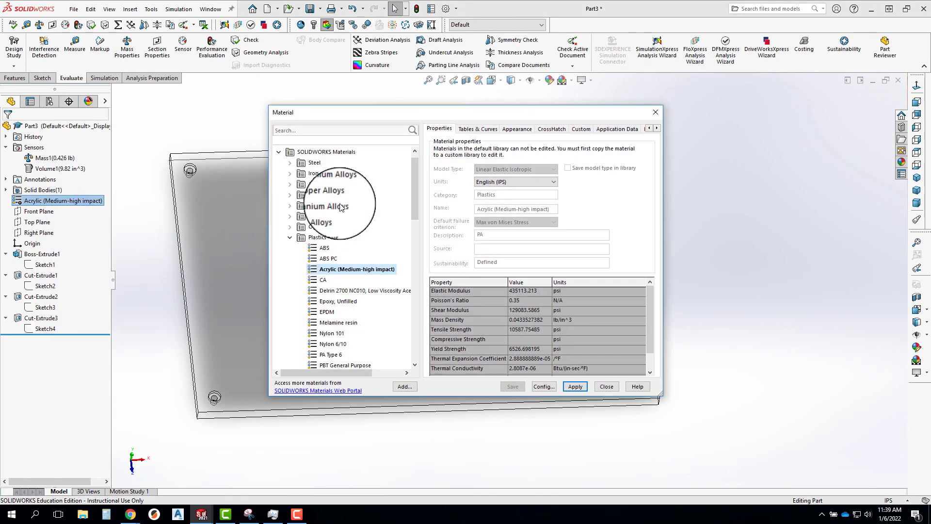
click(291, 238)
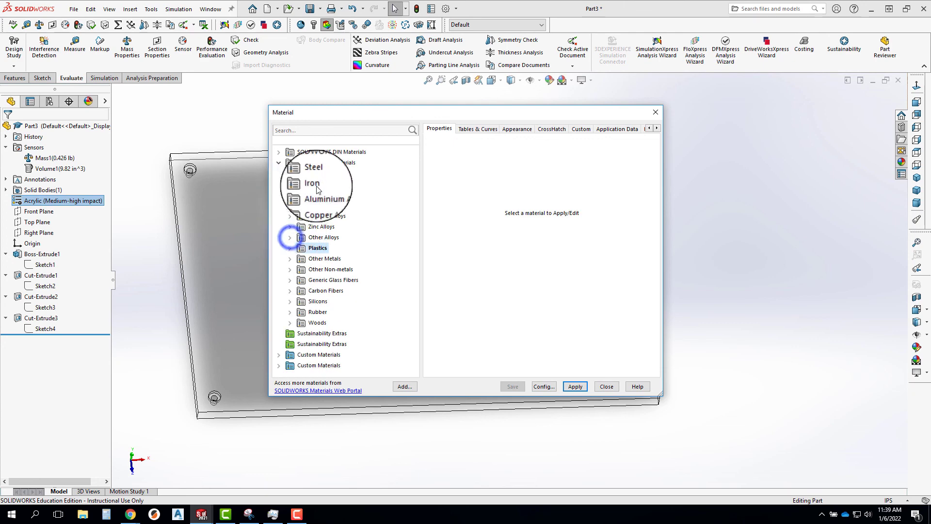
click(290, 163)
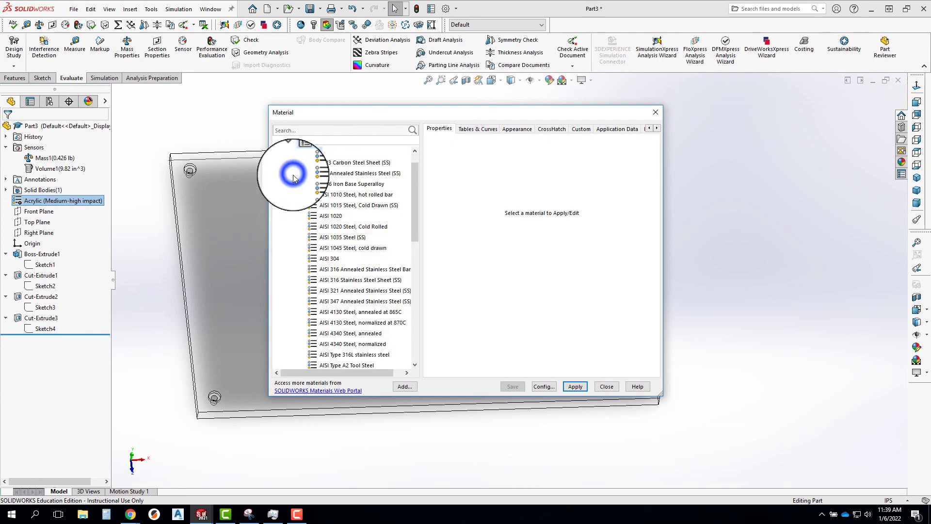
click(329, 259)
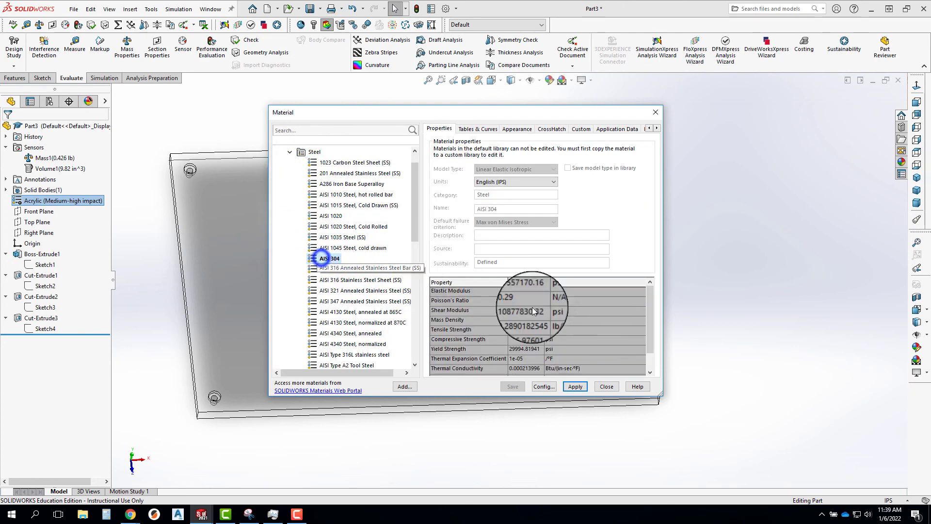
click(577, 387)
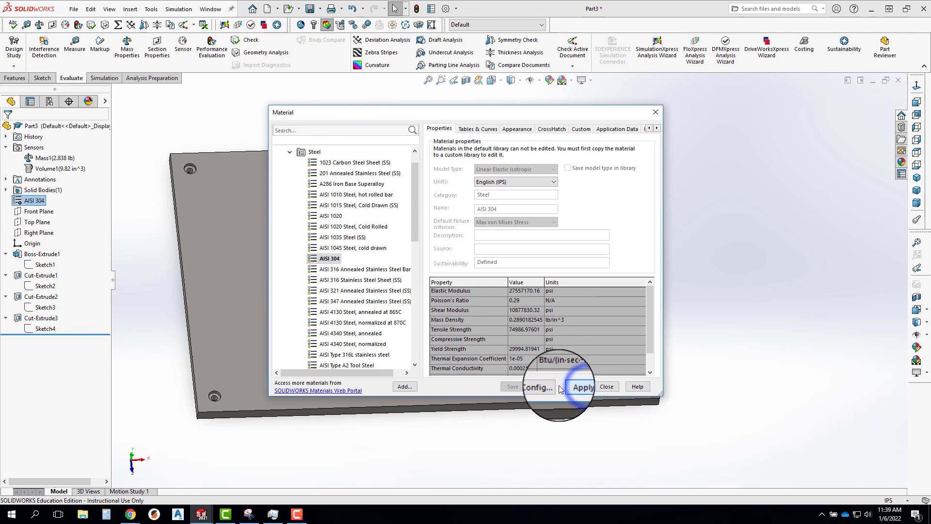
click(612, 386)
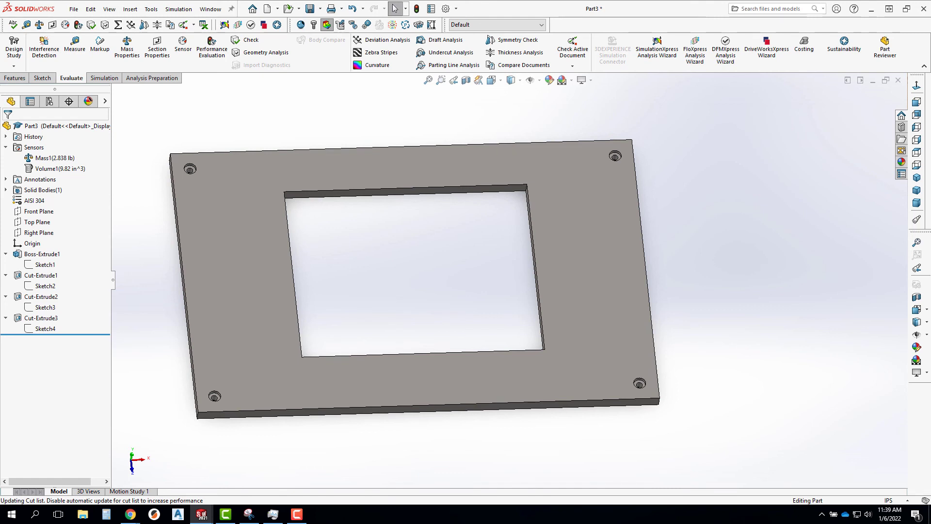
mouse_move(491, 308)
middle_down()
mouse_move(447, 293)
mouse_move(475, 309)
middle_up()
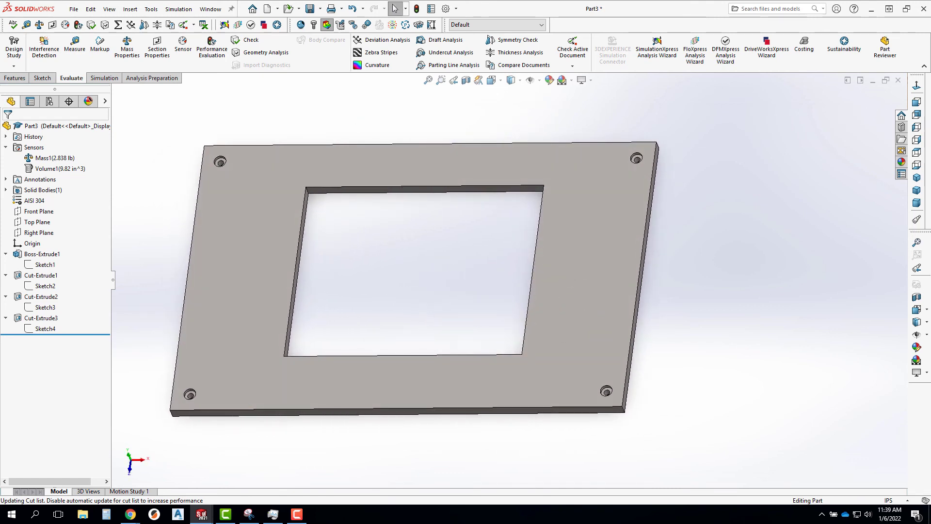